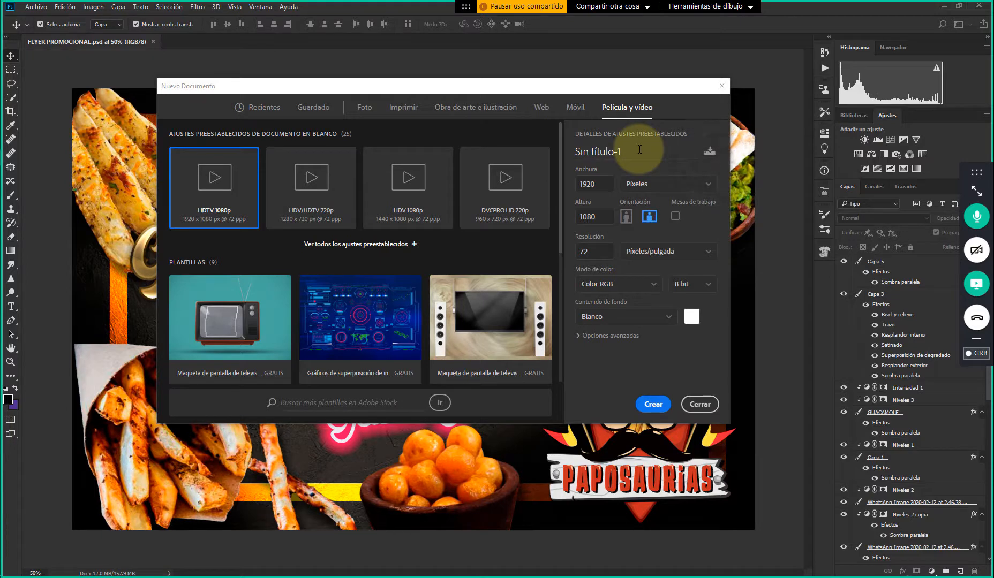
Name the new document FLYER
left_click(633, 150)
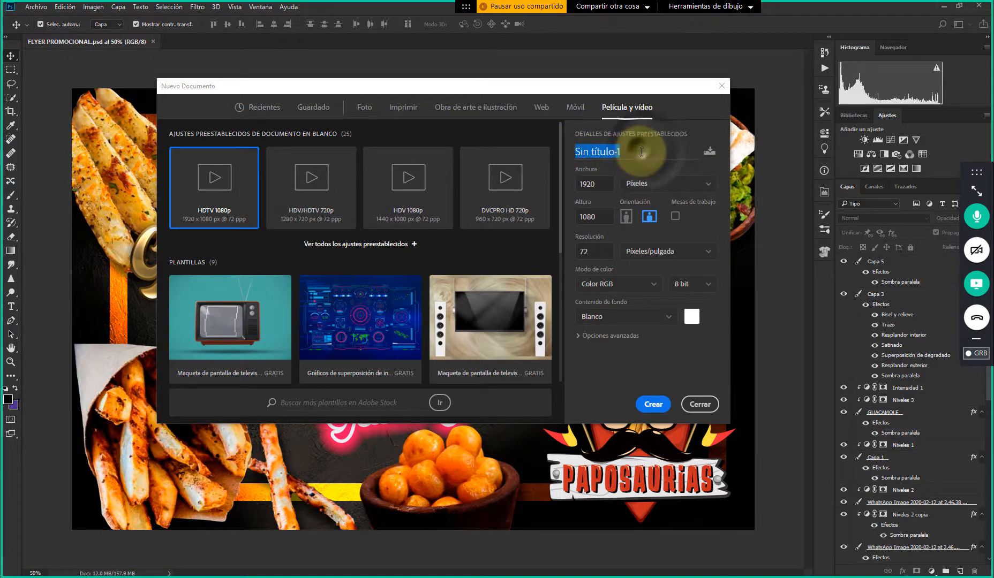
left_click(637, 151)
left_click_drag(637, 151, 552, 150)
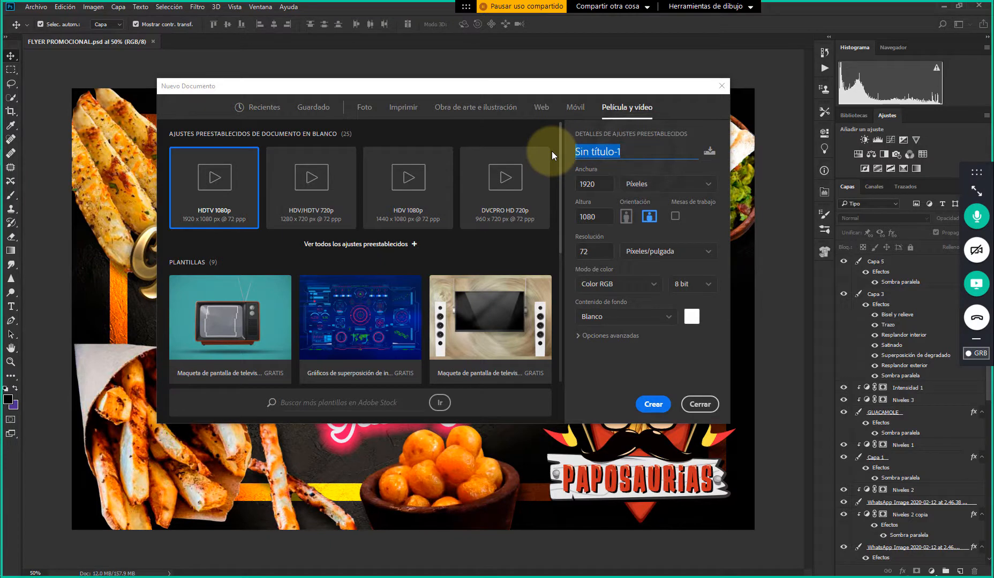
type("FLYER")
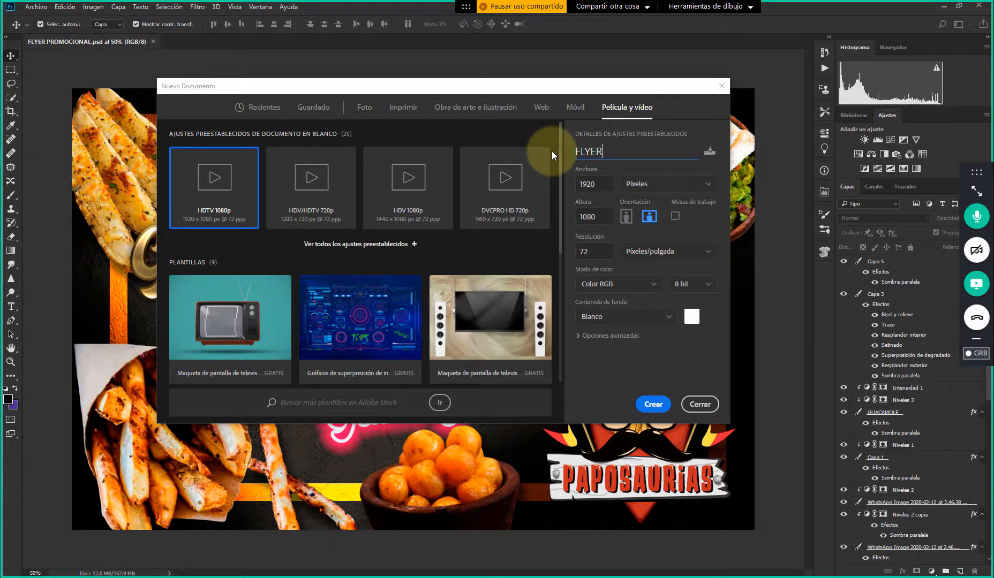
Set the measurement unit of the HDTV 1080p video preset to centimetres
double_click(601, 183)
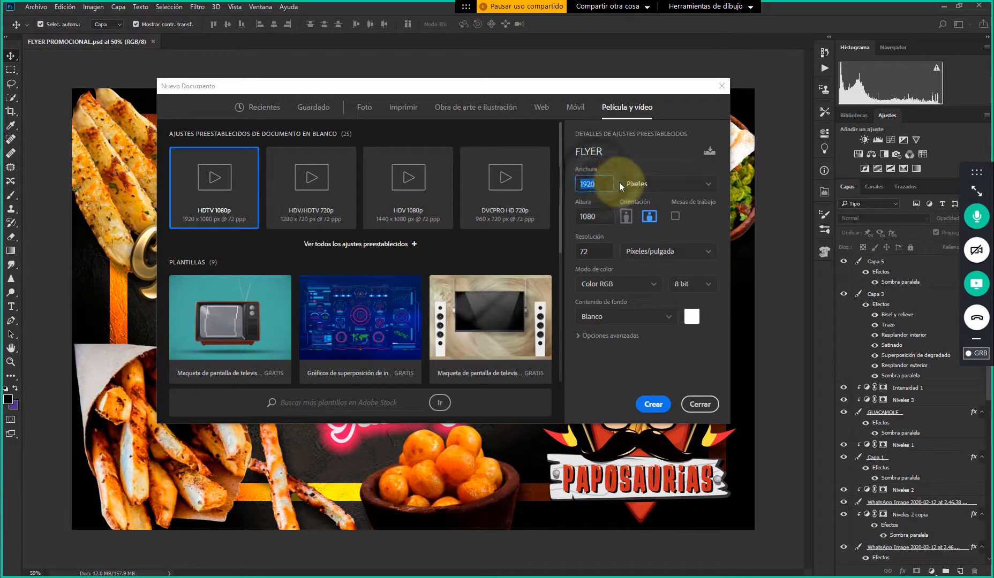
left_click(677, 193)
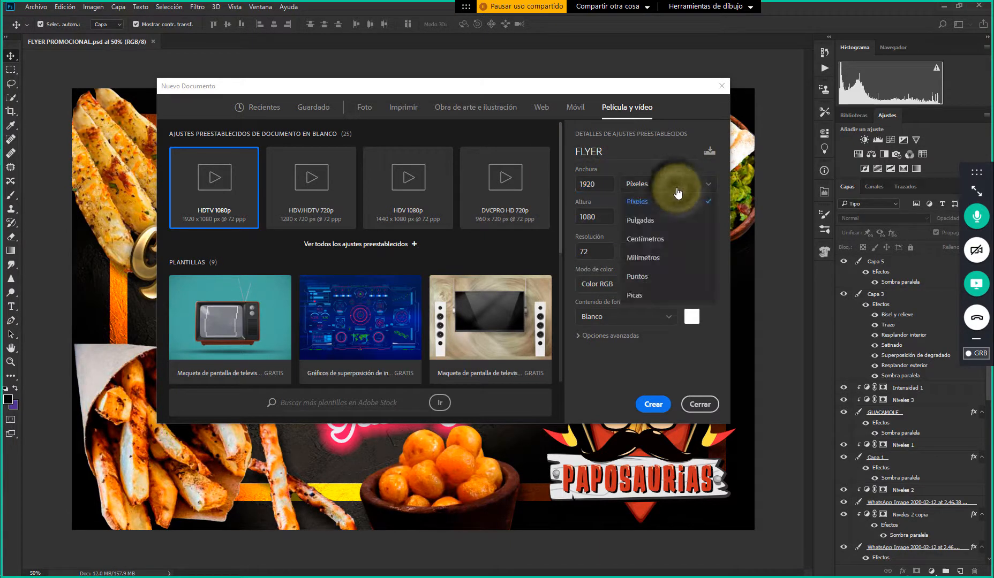
left_click(599, 171)
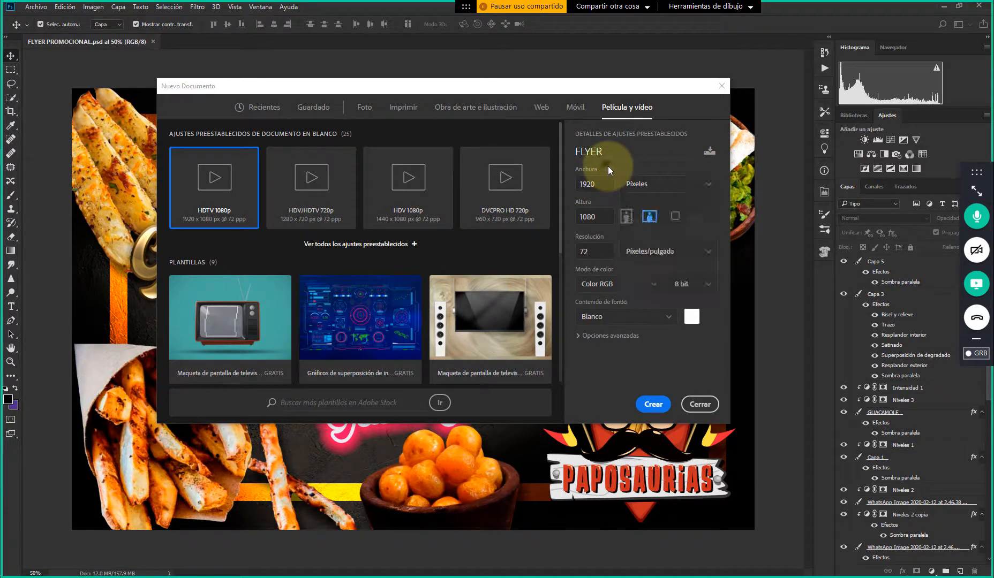
left_click(652, 187)
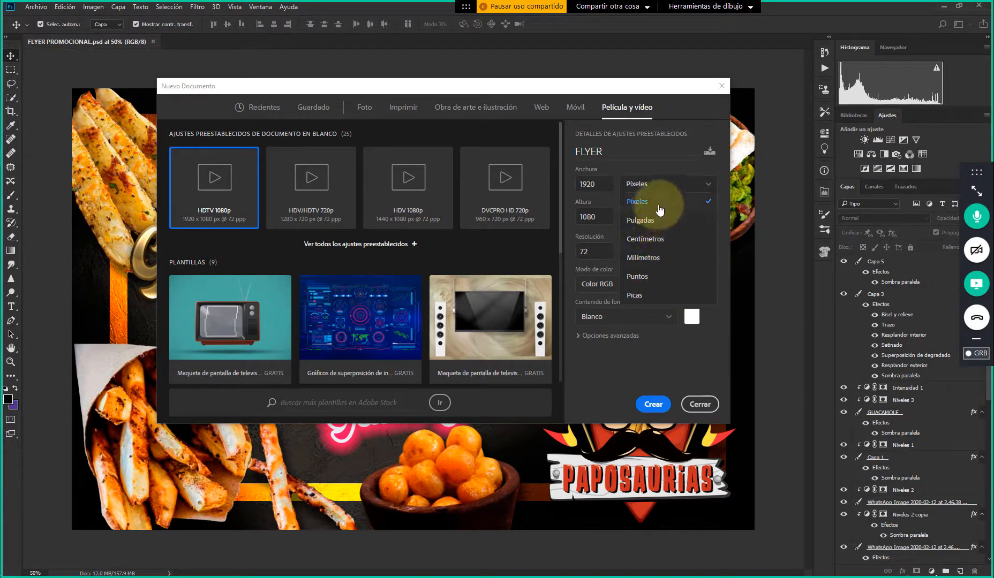
left_click(642, 239)
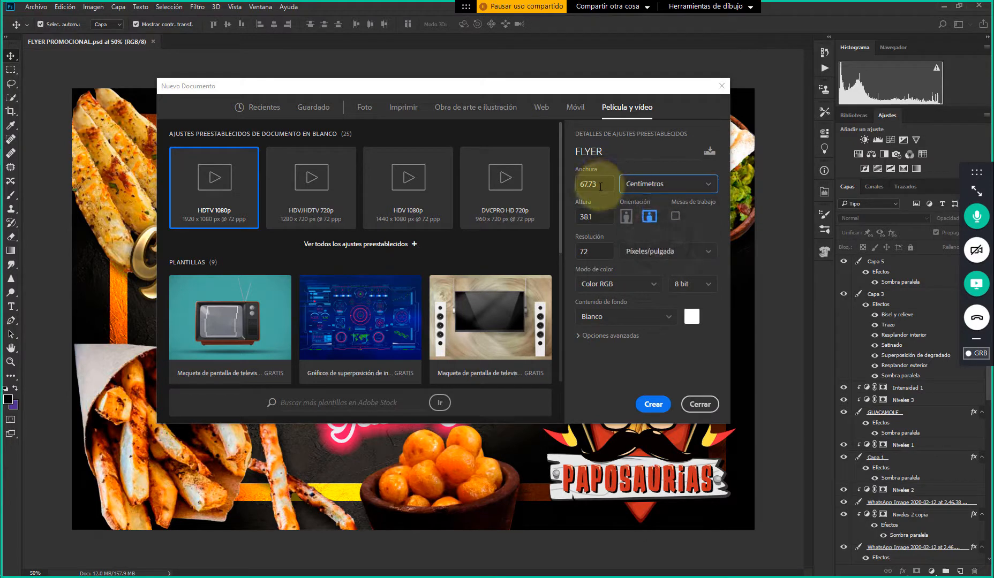
double_click(585, 185)
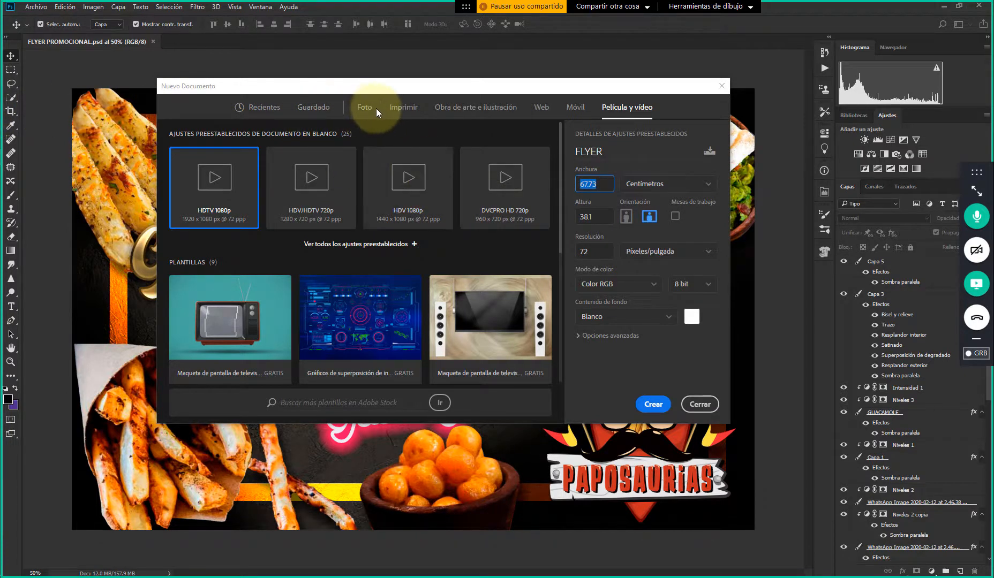
Choose the print presets with the Carta format in inches and set the document height to 5.5 inches
left_click(403, 107)
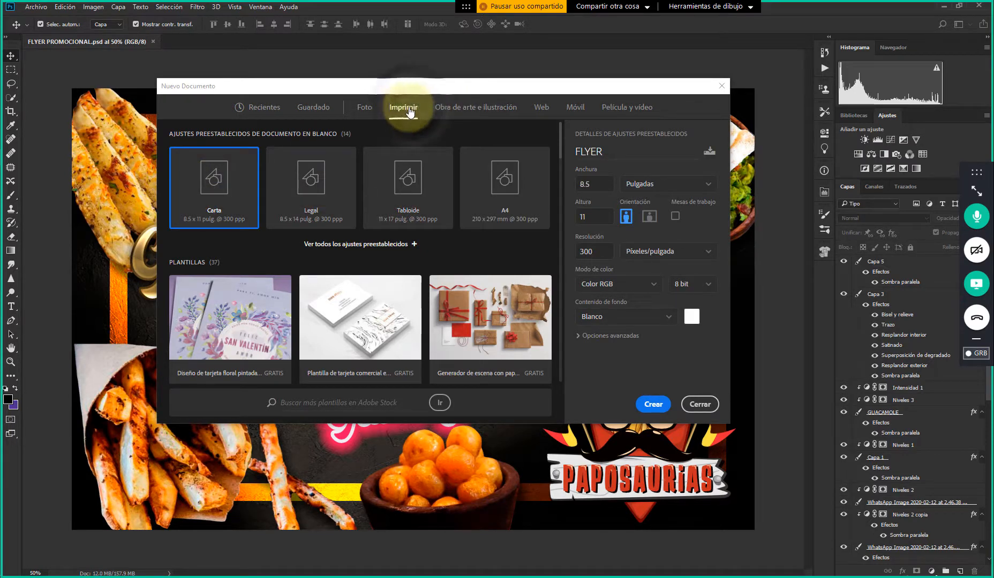
left_click(593, 184)
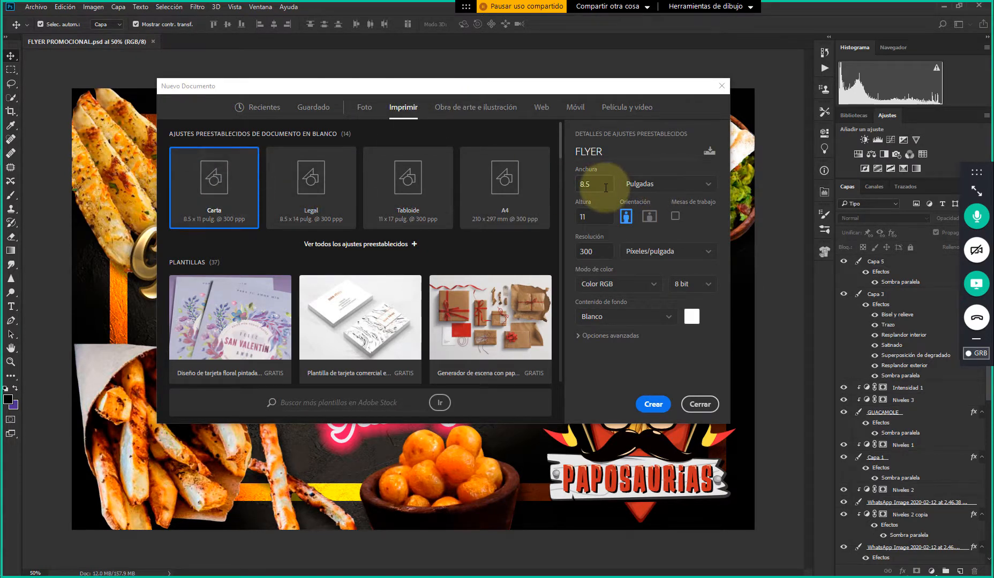
left_click(603, 218)
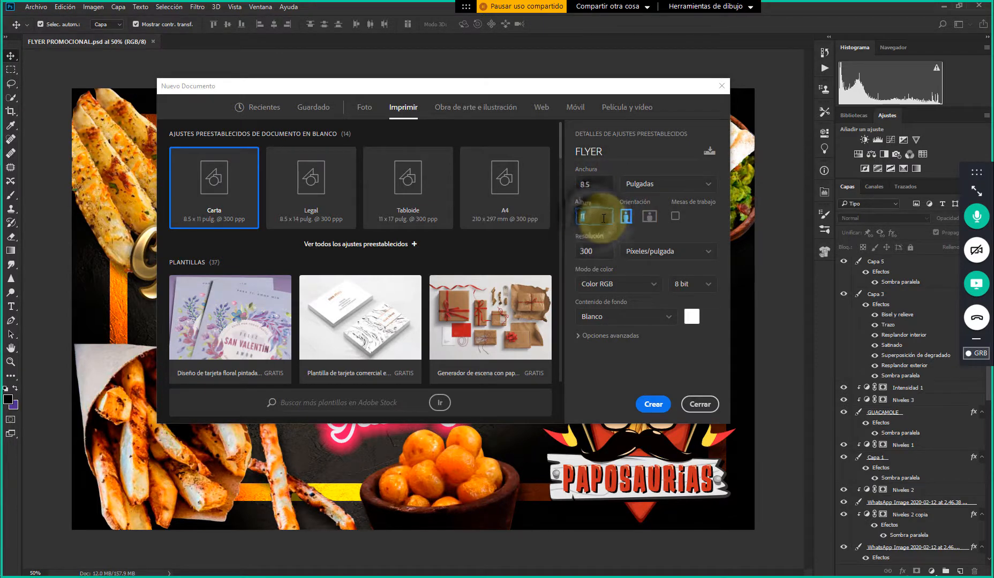
left_click(591, 185)
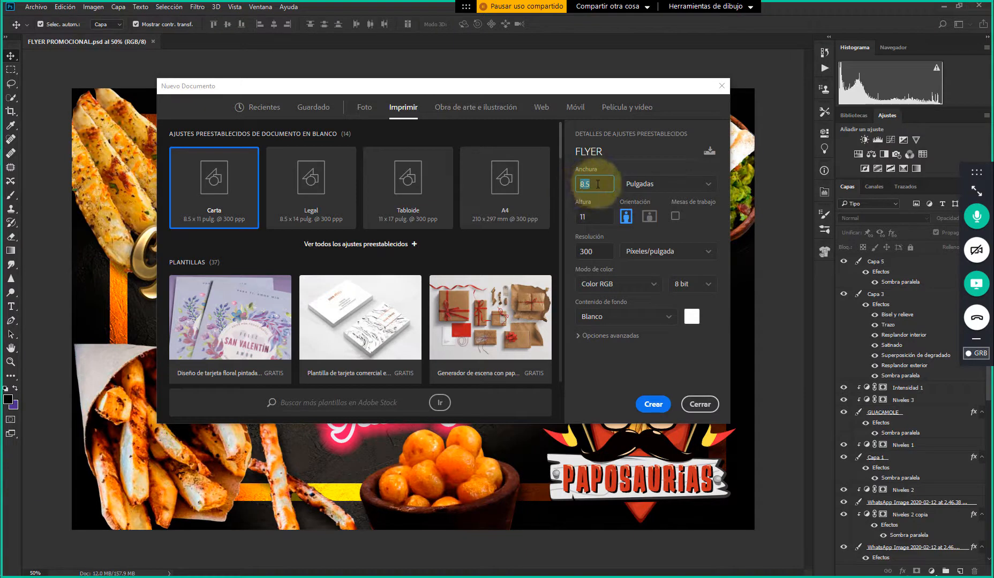
left_click(600, 217)
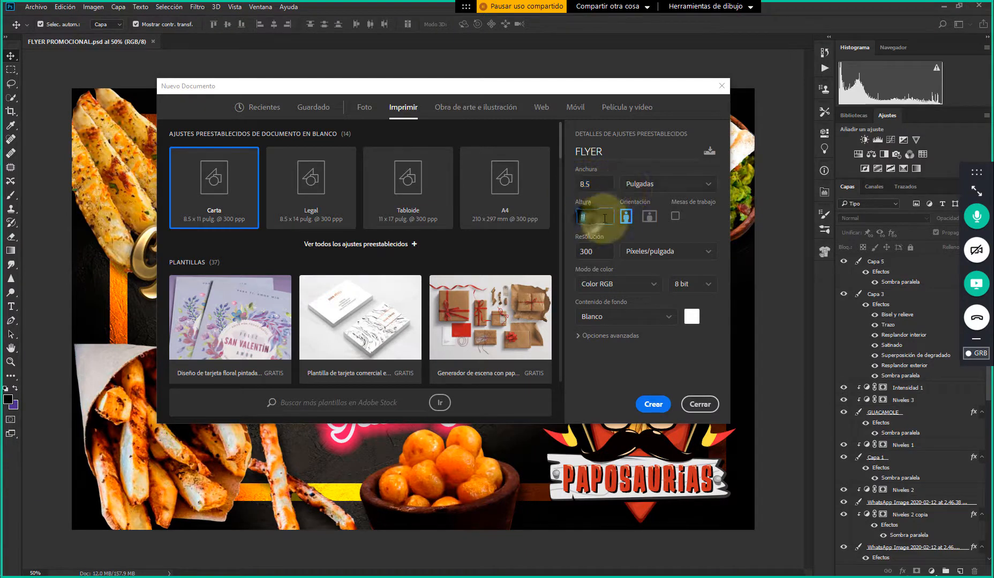
left_click(652, 185)
left_click(653, 164)
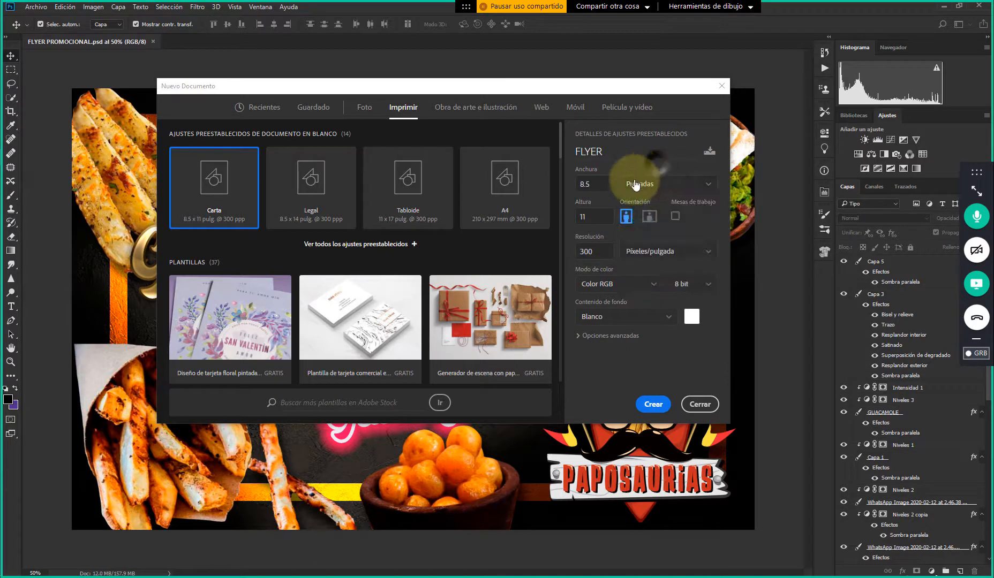
left_click_drag(595, 219, 550, 220)
type("5.5")
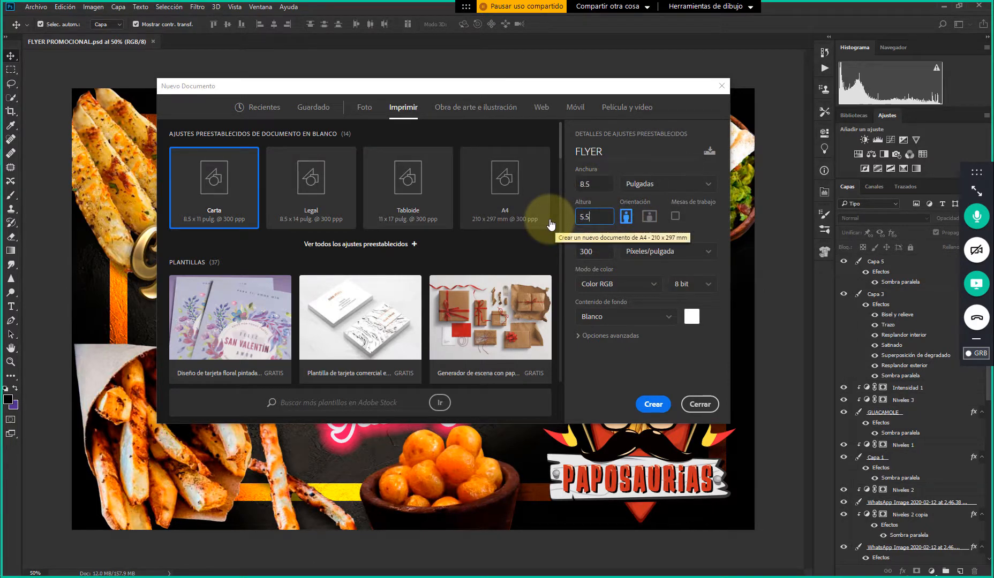
Convert the flyer's width and height from inches to centimetres
left_click(650, 169)
left_click(646, 185)
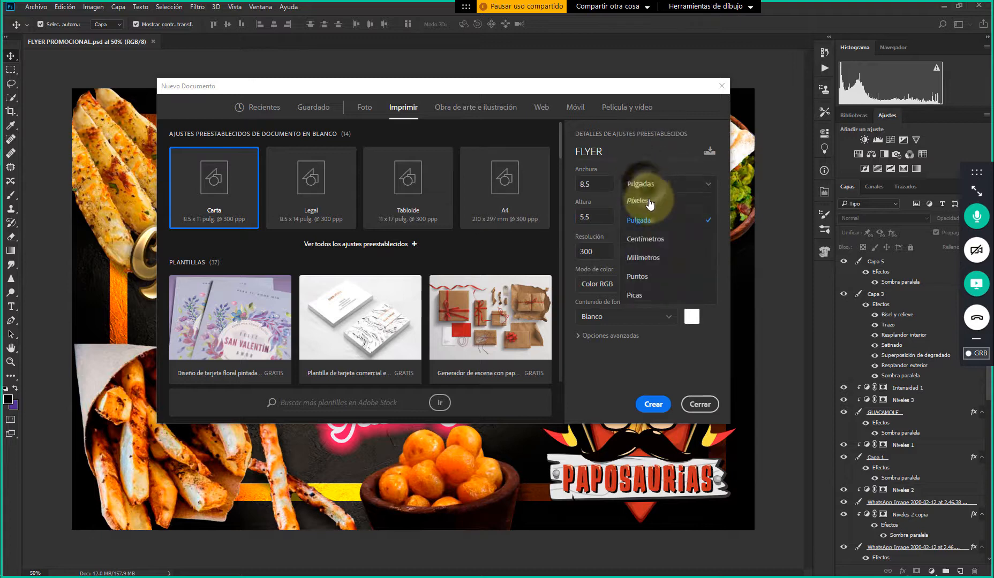
left_click(658, 240)
left_click(598, 217)
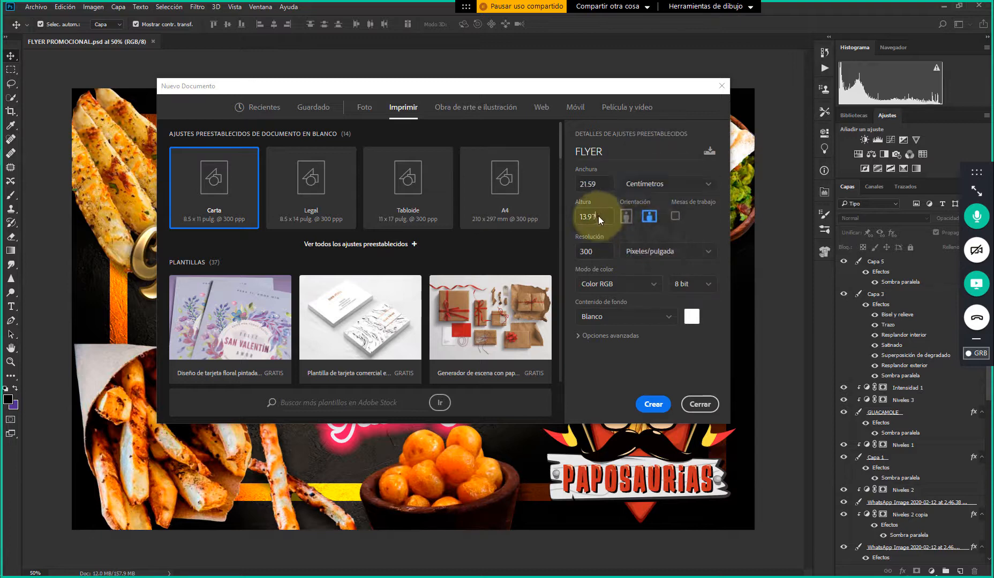
left_click(601, 186)
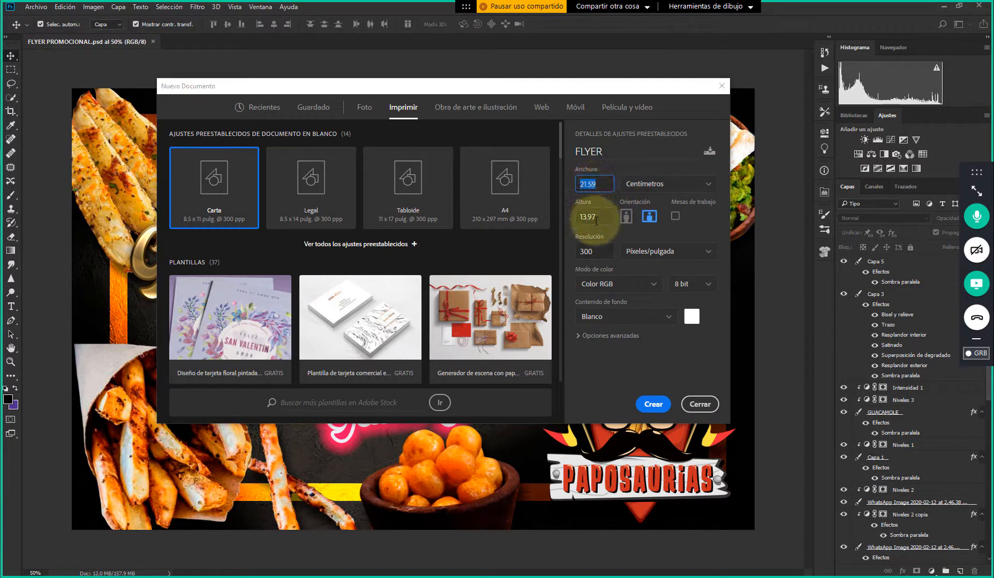
Try the portrait orientation and the artboards option, and restore landscape with artboards off
left_click(626, 216)
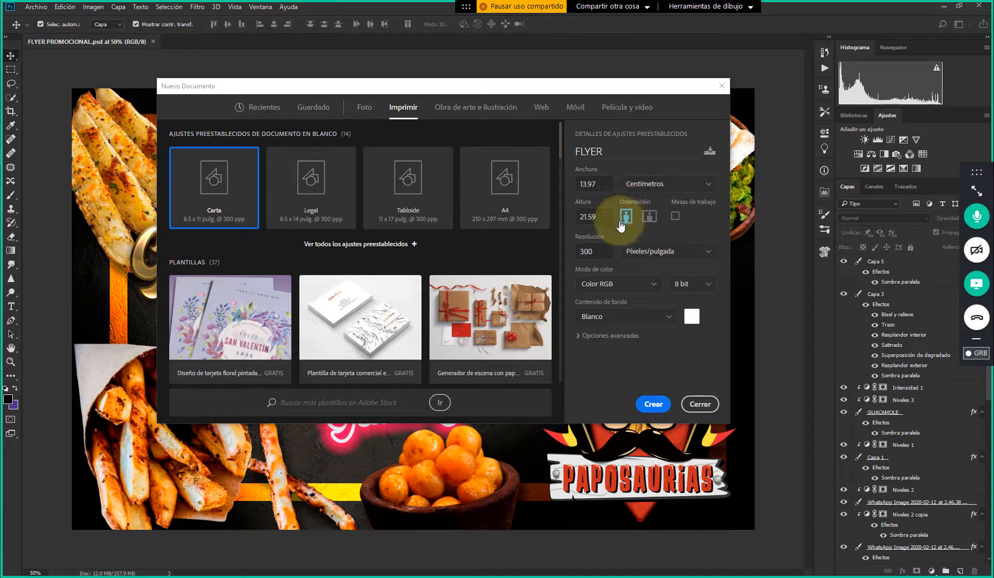
left_click(648, 216)
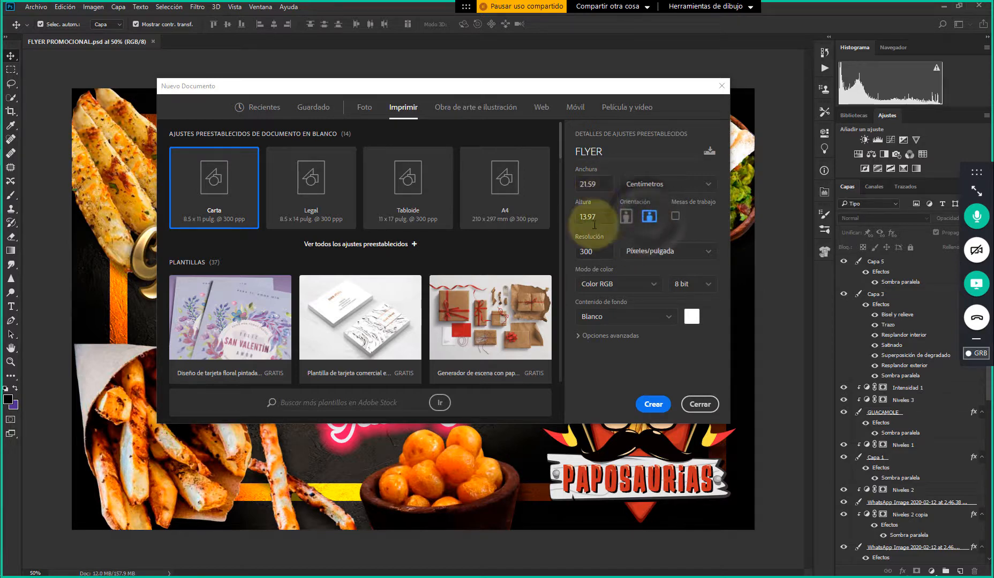
left_click(675, 217)
left_click(675, 217)
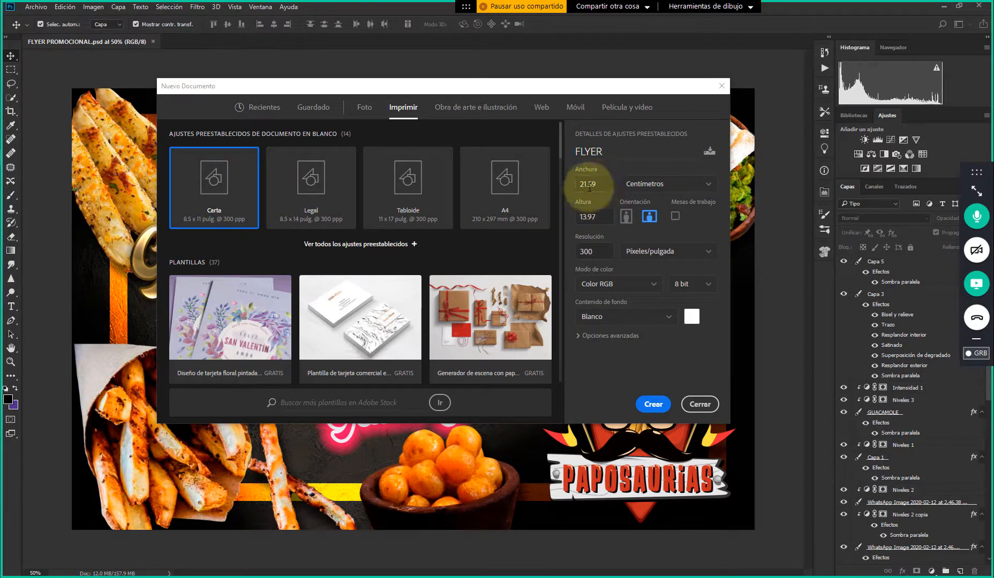
Switch the document units back to inches, try a height of 11 and restore the height to 5.5
left_click(634, 187)
left_click(653, 219)
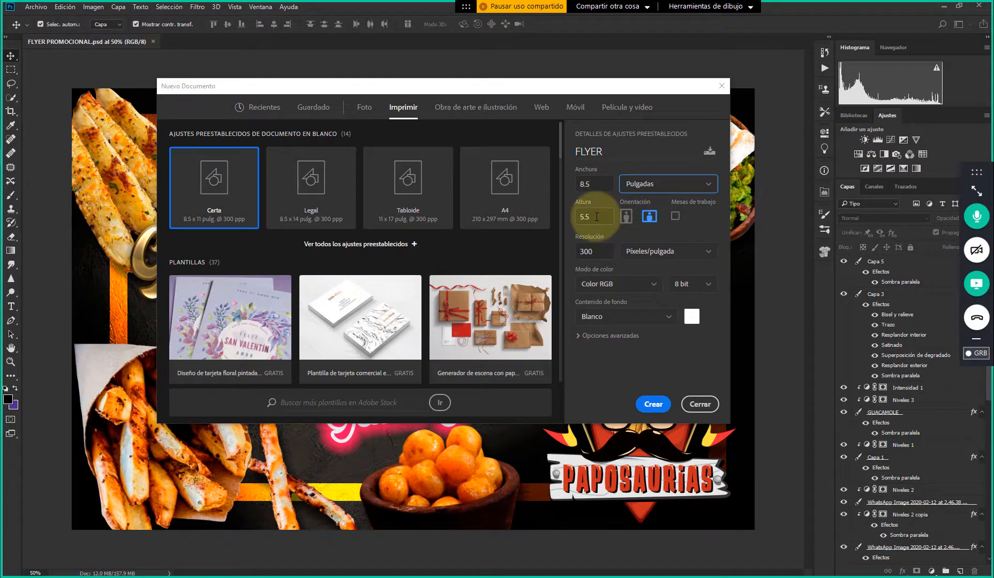
type("11")
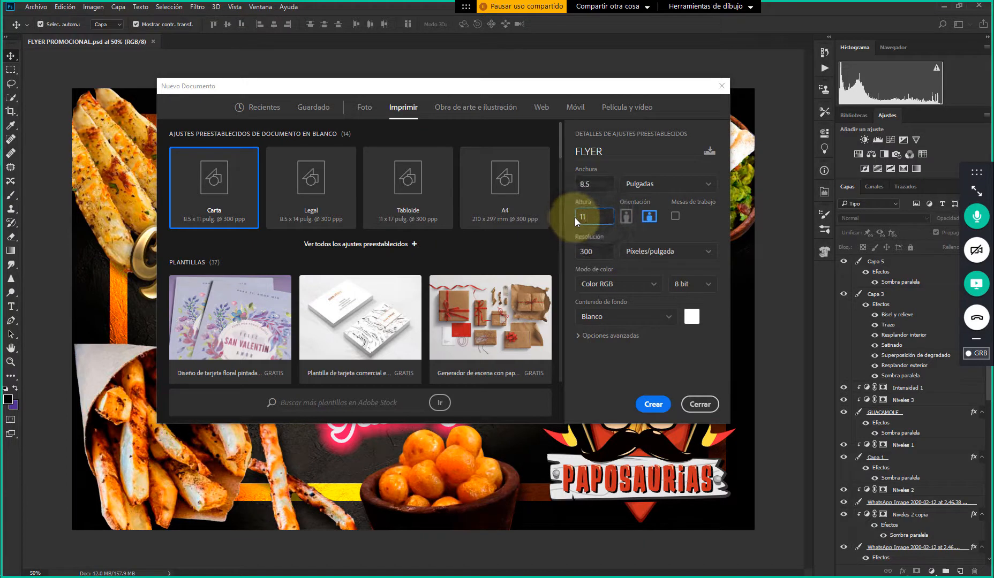
left_click_drag(606, 222, 571, 221)
type("5.5")
left_click(594, 185)
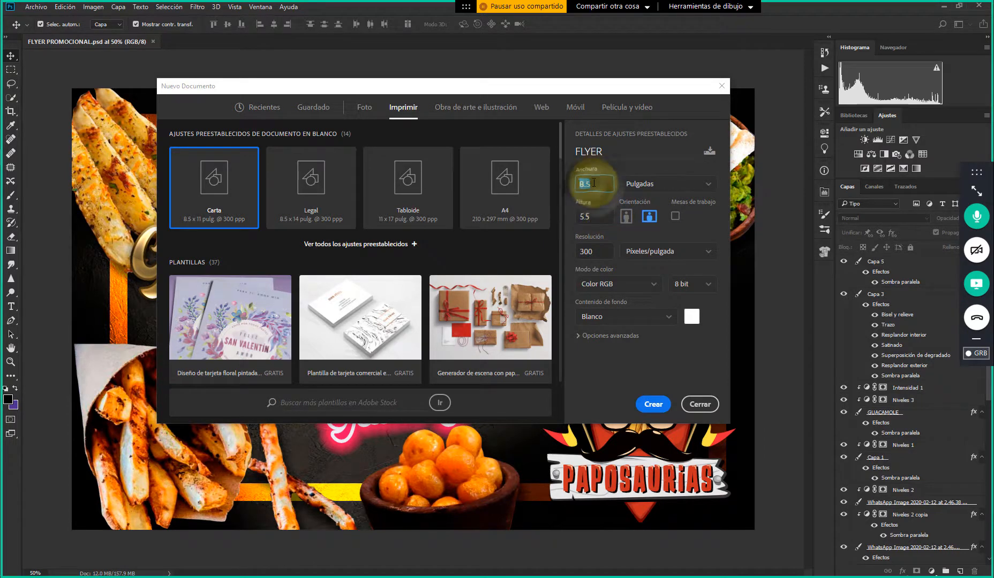
left_click(595, 215)
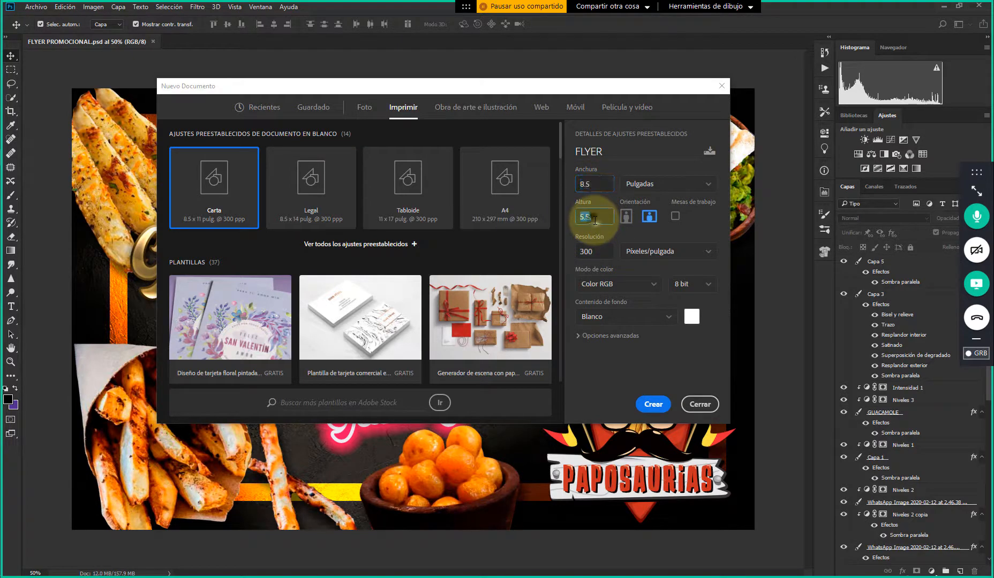
left_click(596, 184)
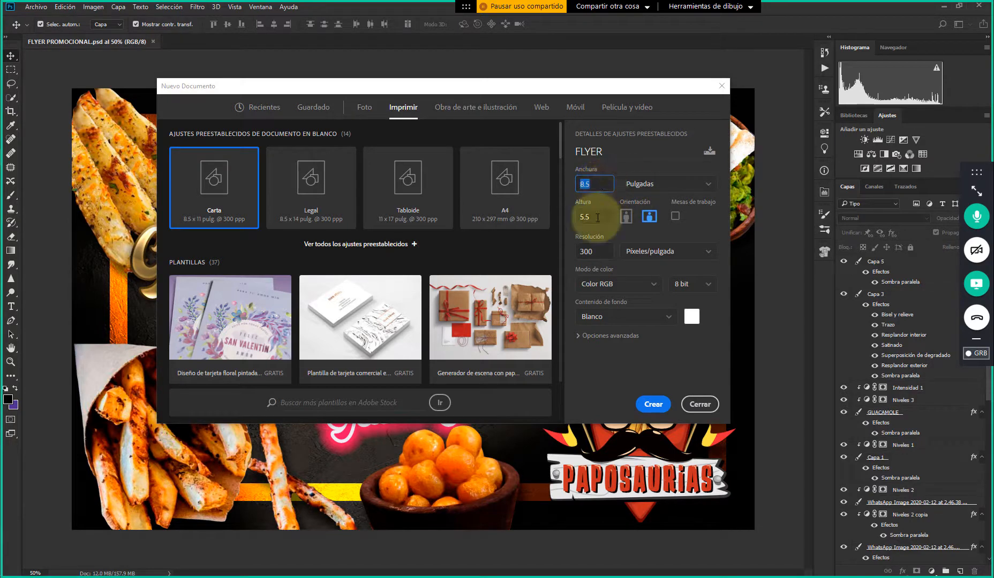
Set the document's measurement unit to centimetres
left_click(652, 188)
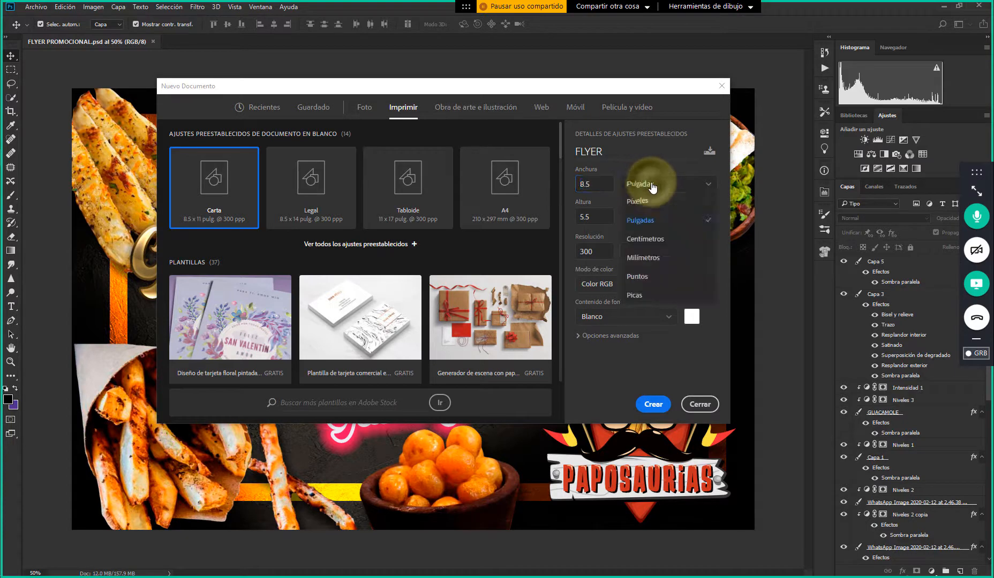
left_click(656, 246)
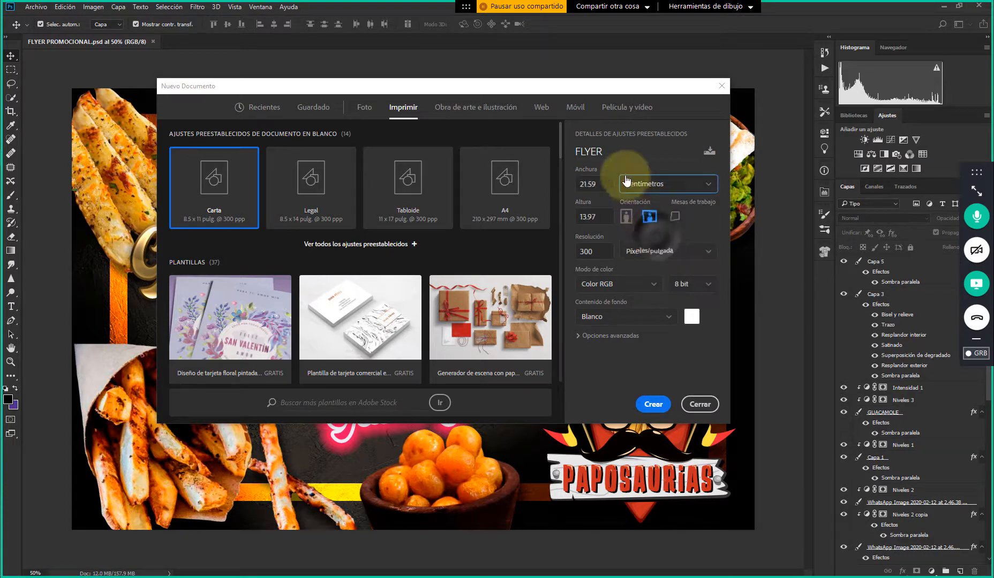
double_click(602, 224)
Set the document resolution to 200 pixels per inch
double_click(593, 251)
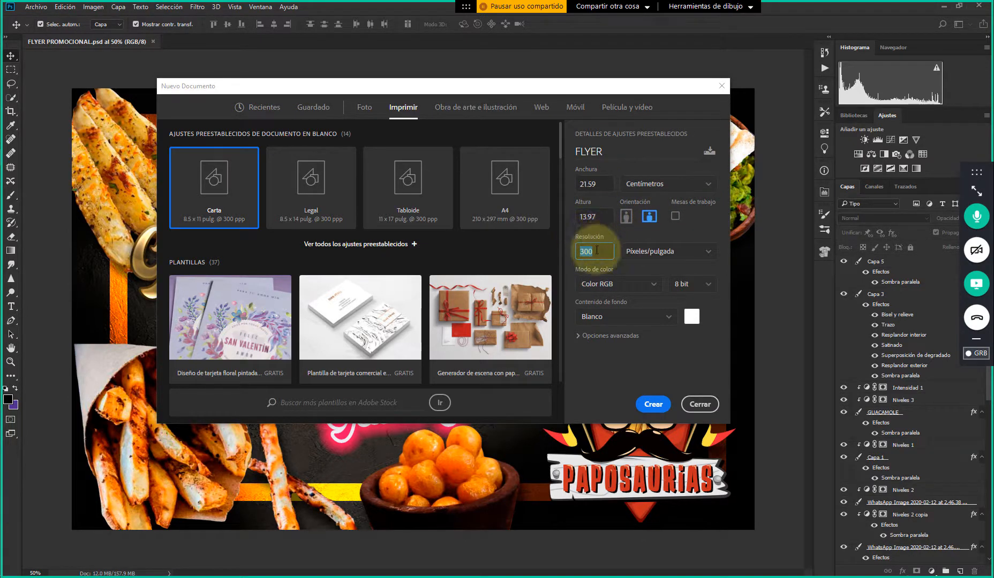
left_click(595, 252)
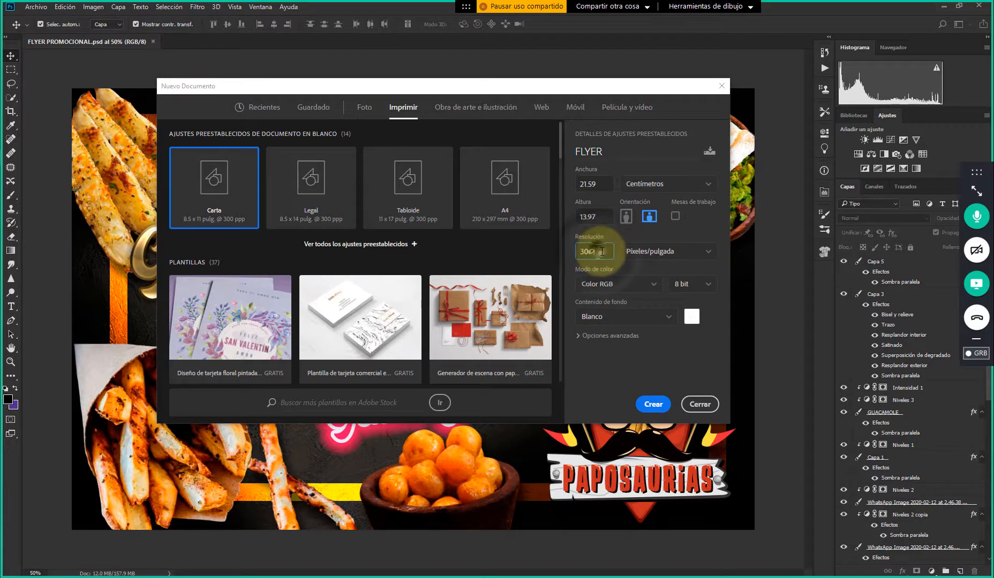
double_click(595, 252)
type("2")
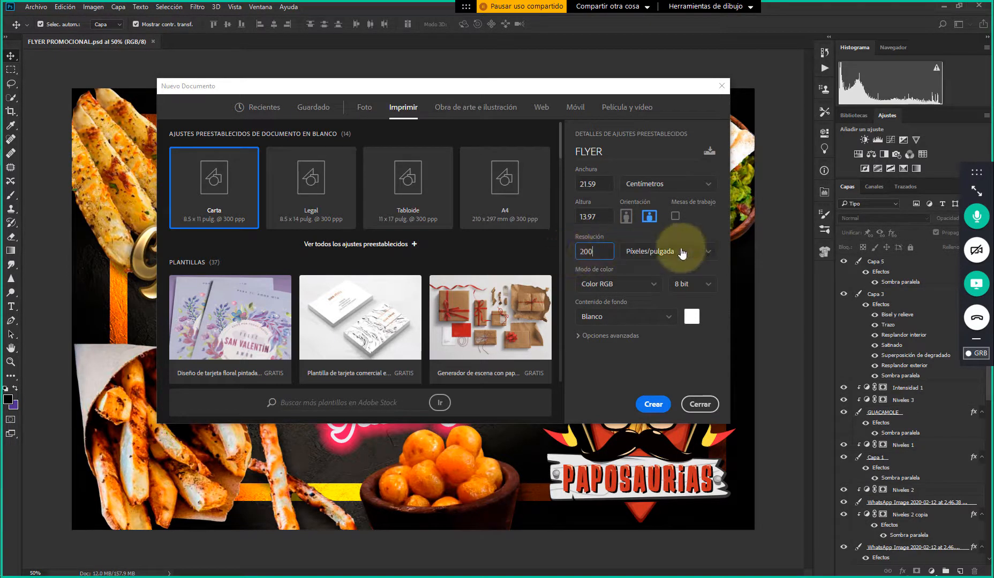
double_click(597, 247)
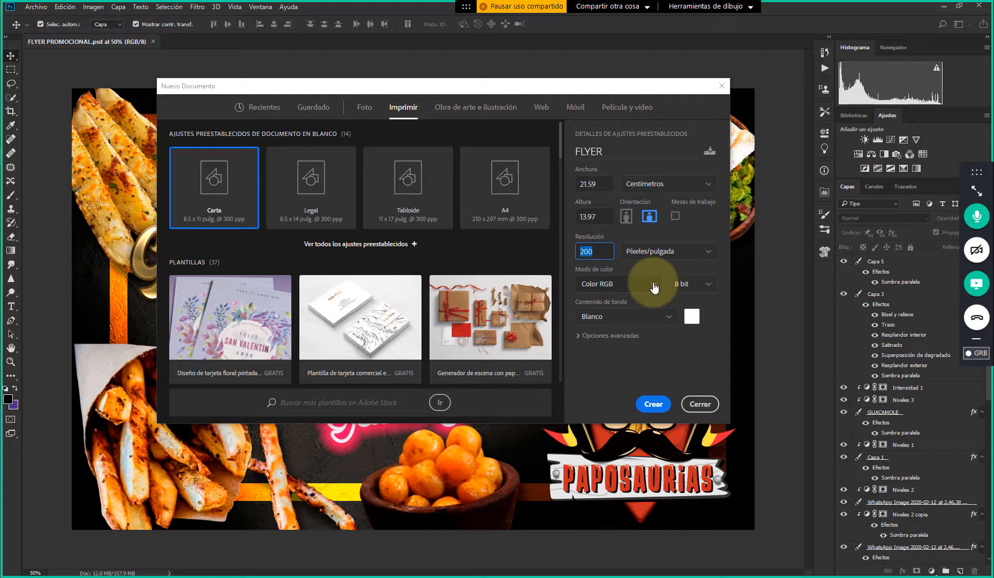
Review the available colour modes and bit depths for the new document, keeping RGB colour at 8 bit
left_click(639, 284)
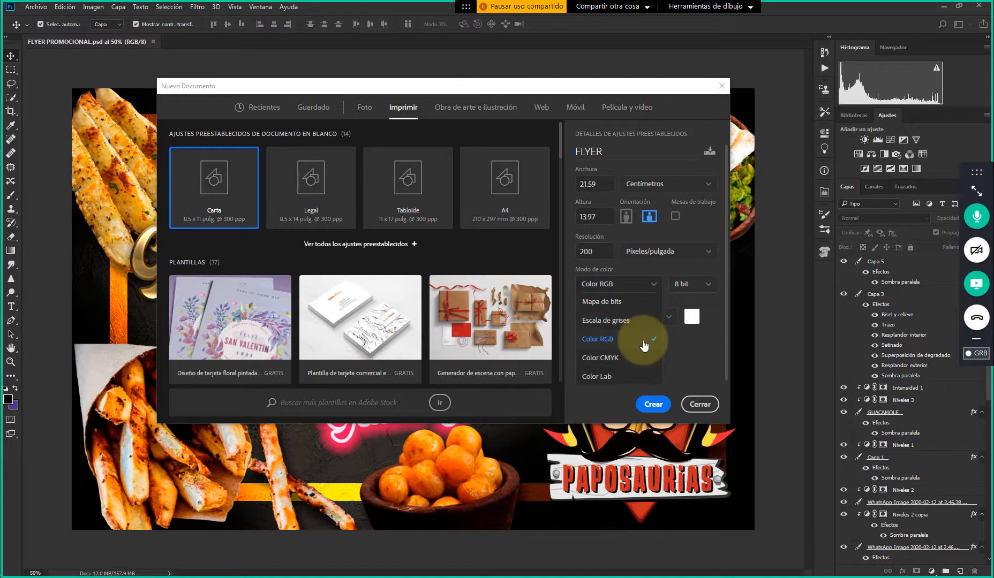
left_click(653, 289)
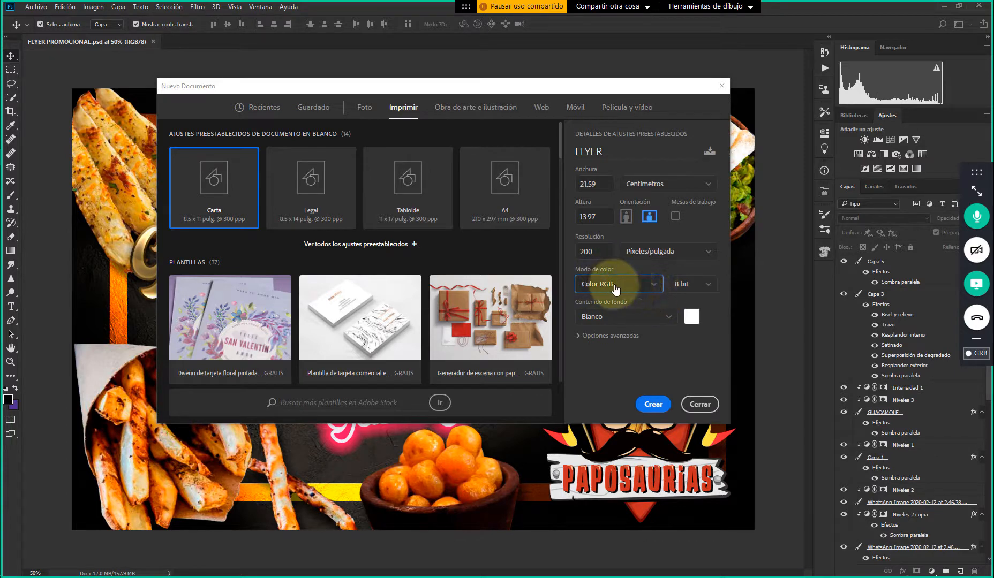
left_click(710, 287)
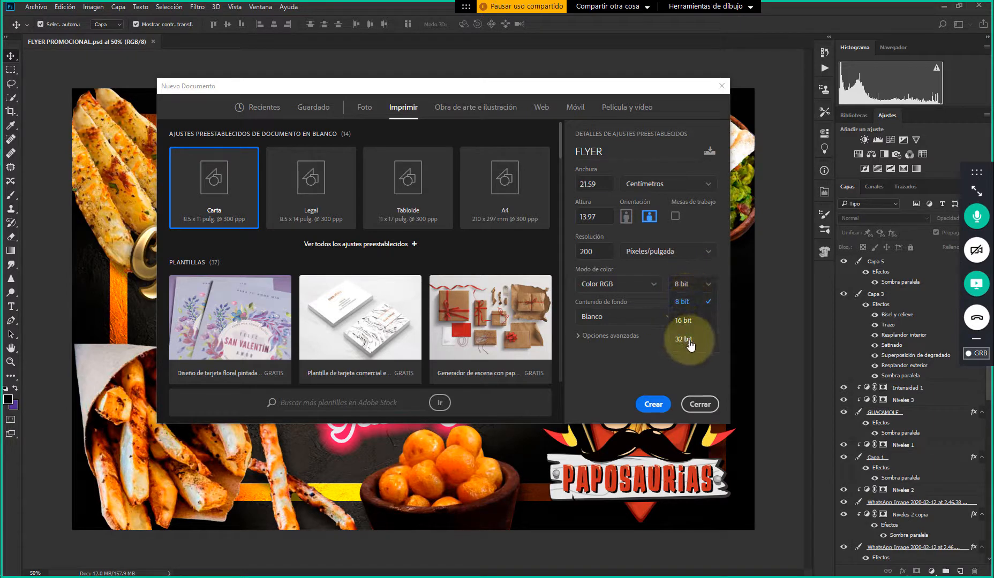
left_click(707, 286)
left_click(708, 286)
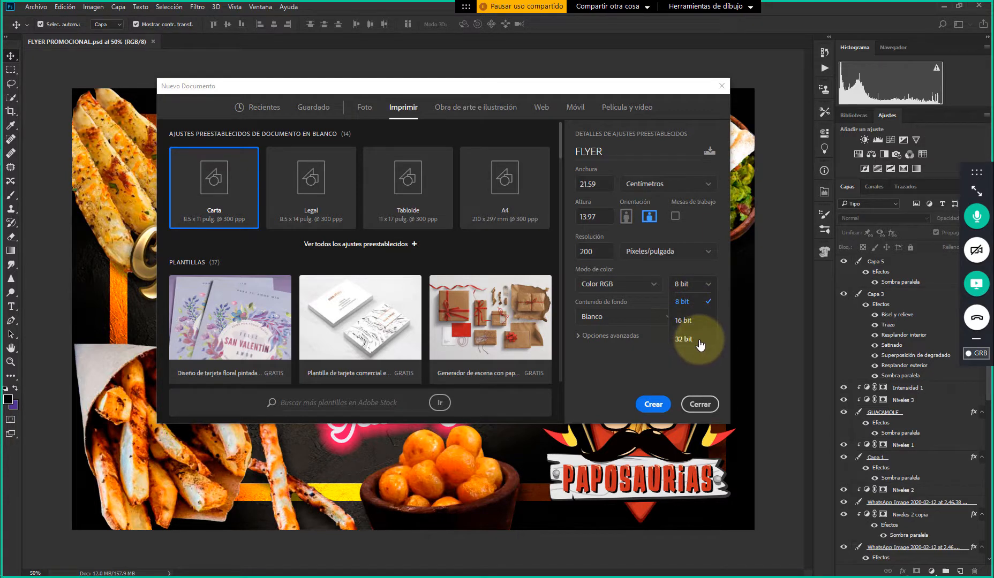
left_click(708, 289)
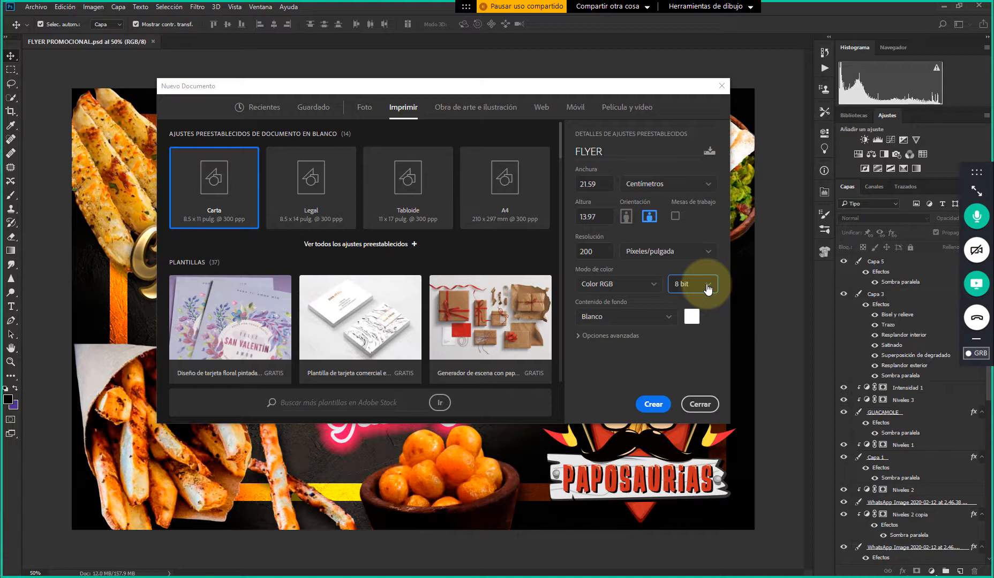
Try a colour depth of 16 bit for the new document and set it to 32 bit
left_click(707, 288)
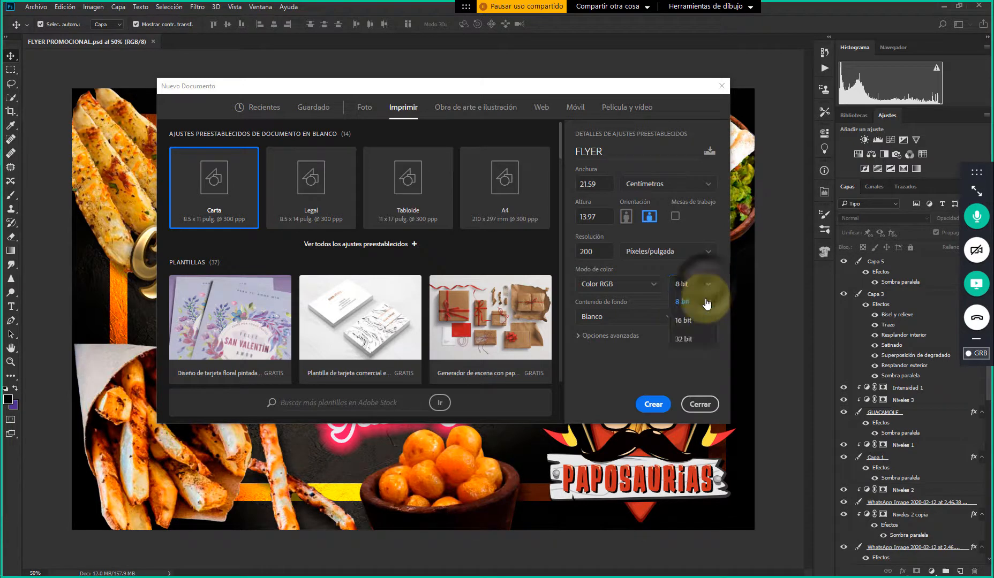
left_click(698, 328)
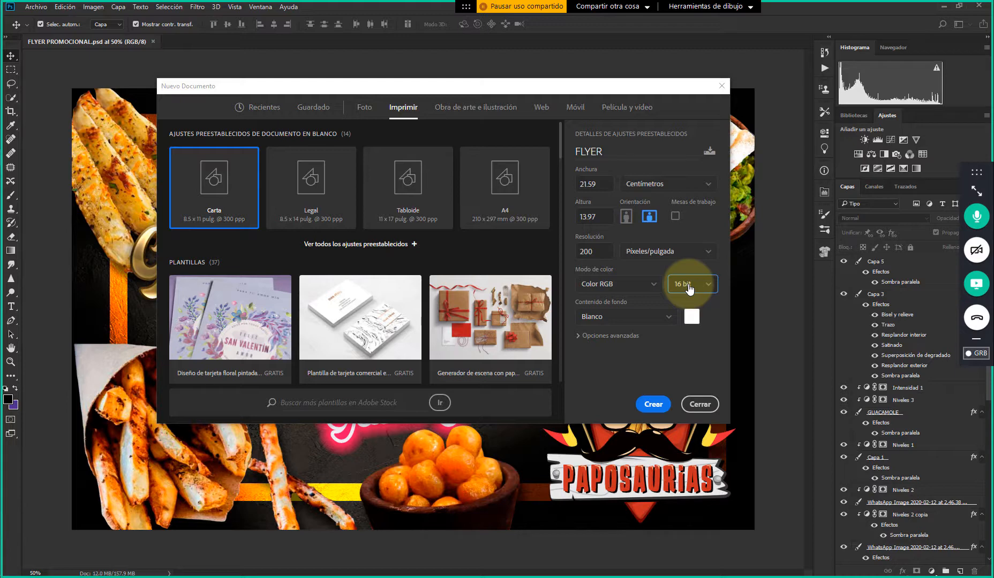
left_click(695, 287)
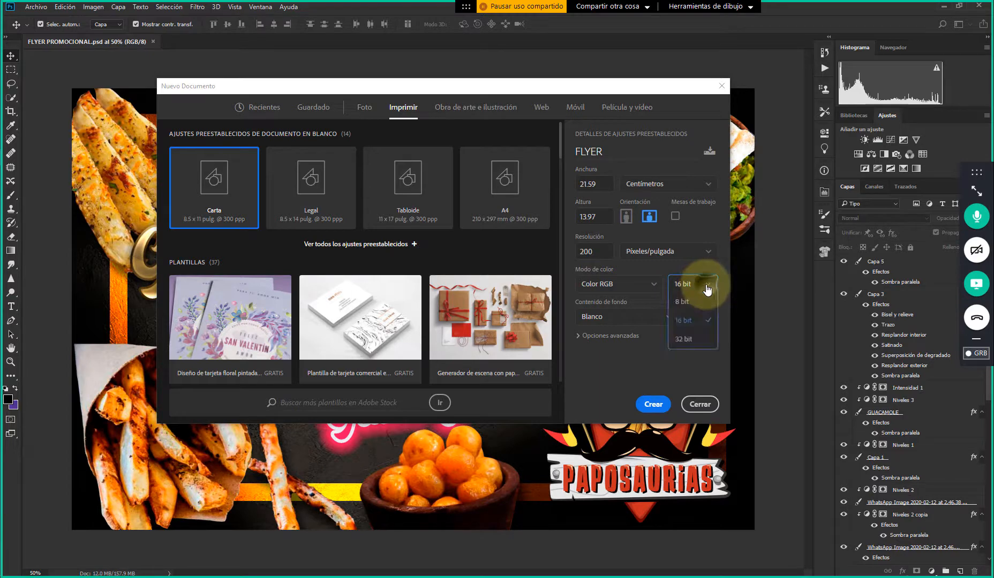
left_click(692, 339)
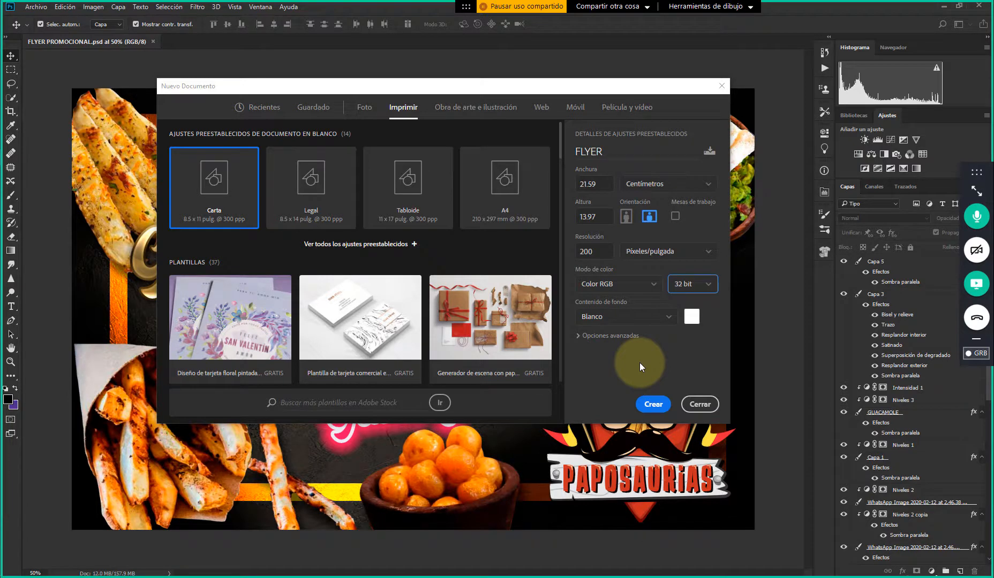
left_click(708, 286)
left_click(710, 286)
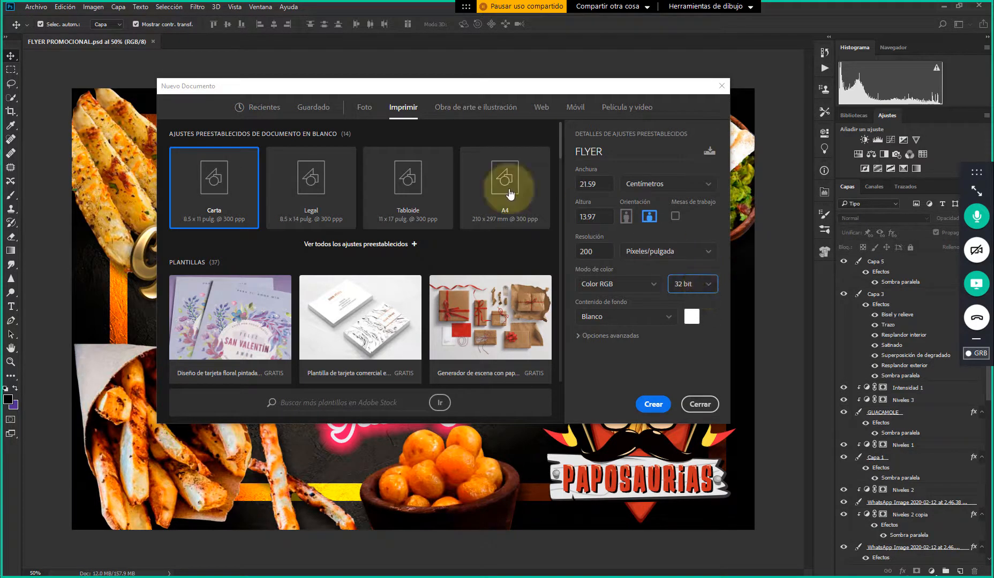
Switch to Chrome and search Google for "workstation" in a new tab
left_click(1, 123)
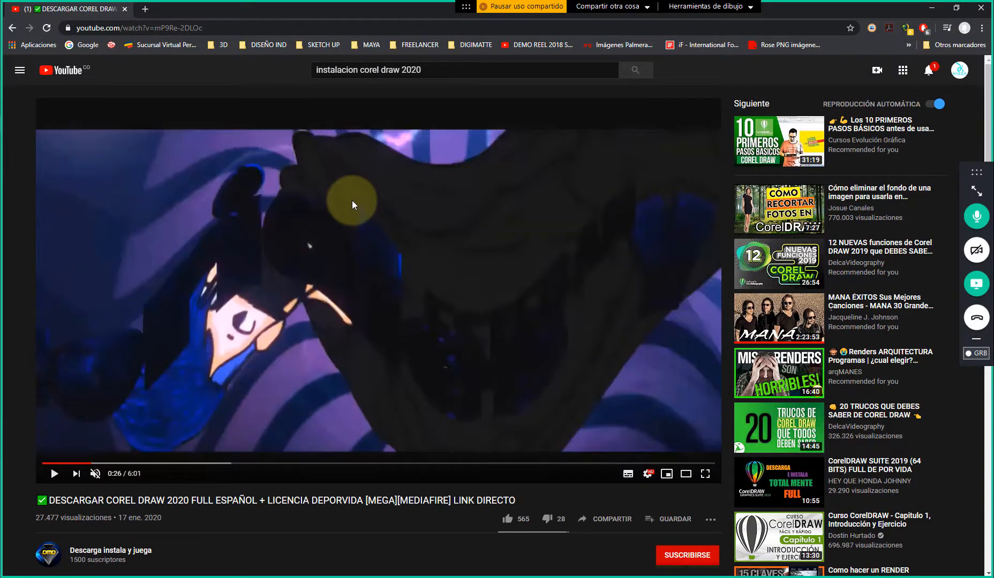
left_click(144, 9)
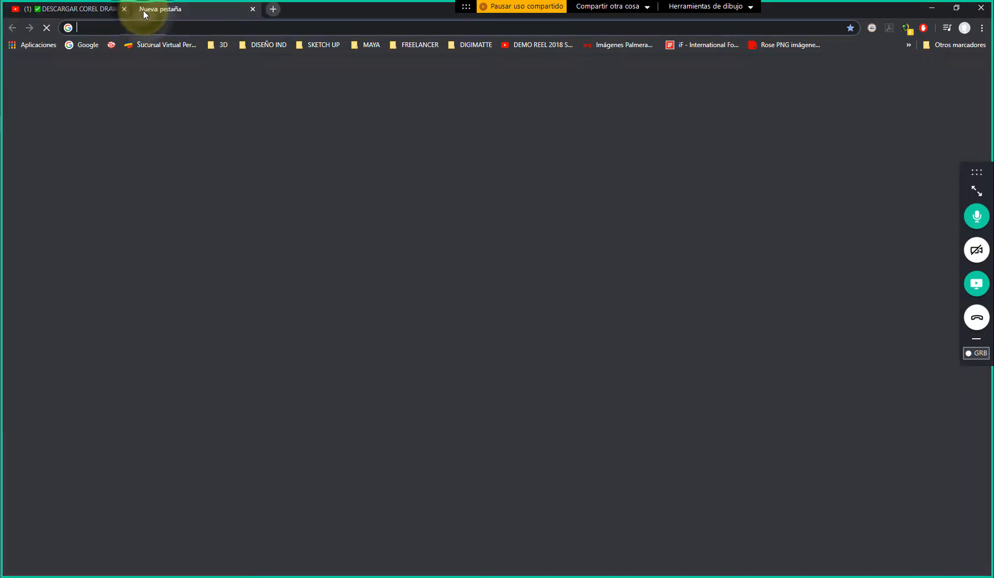
type("wo")
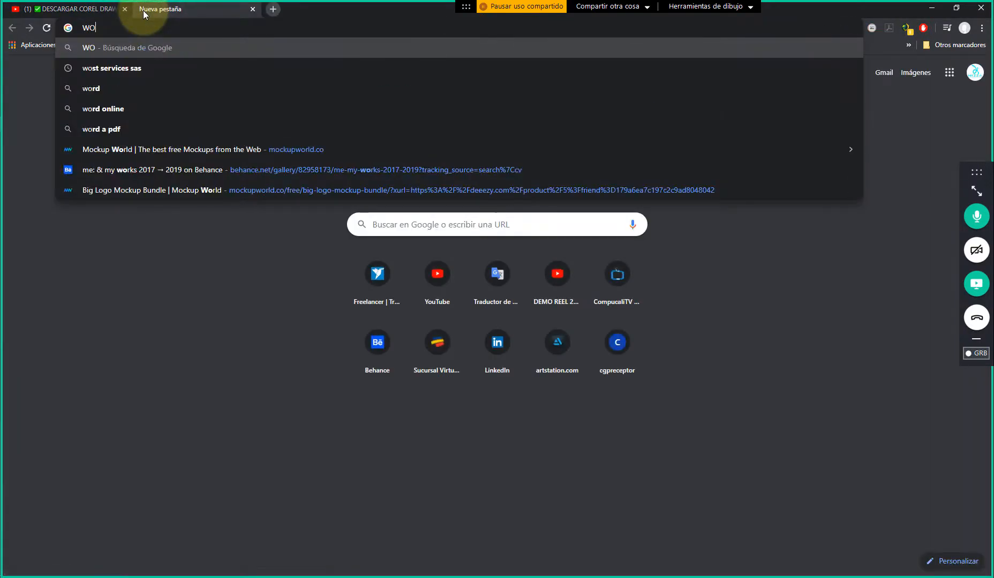
type("RKS")
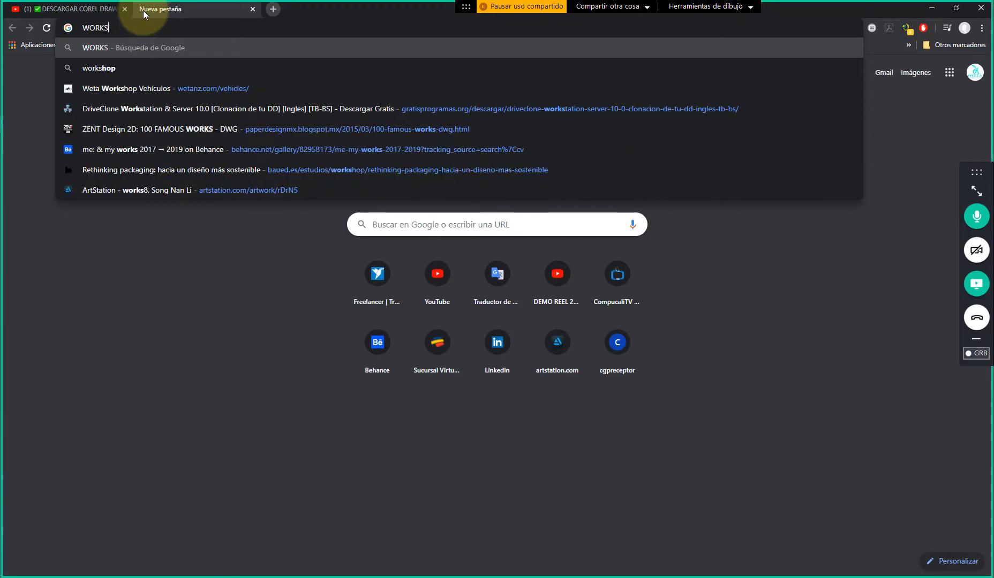
type("T")
key("Down")
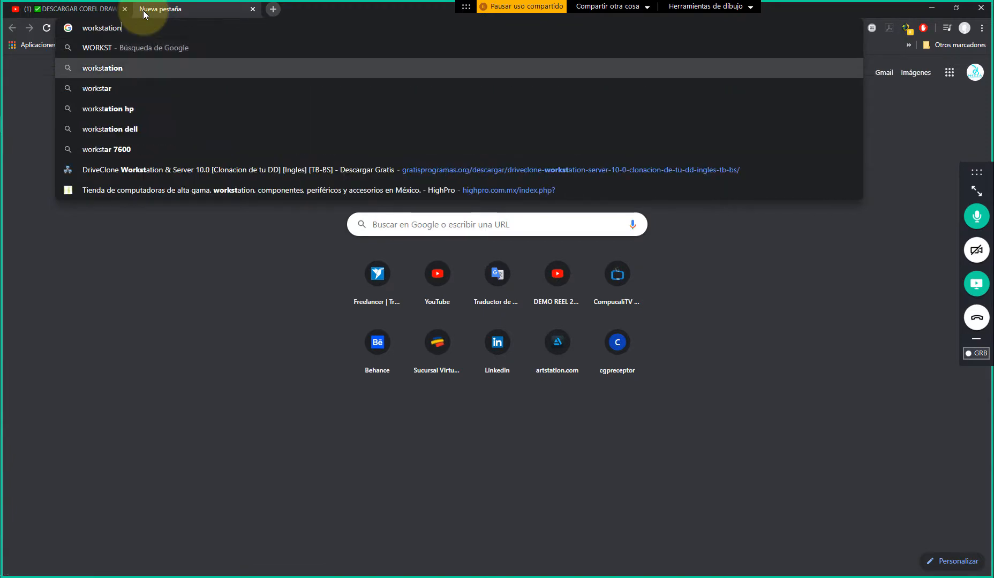
key("Return")
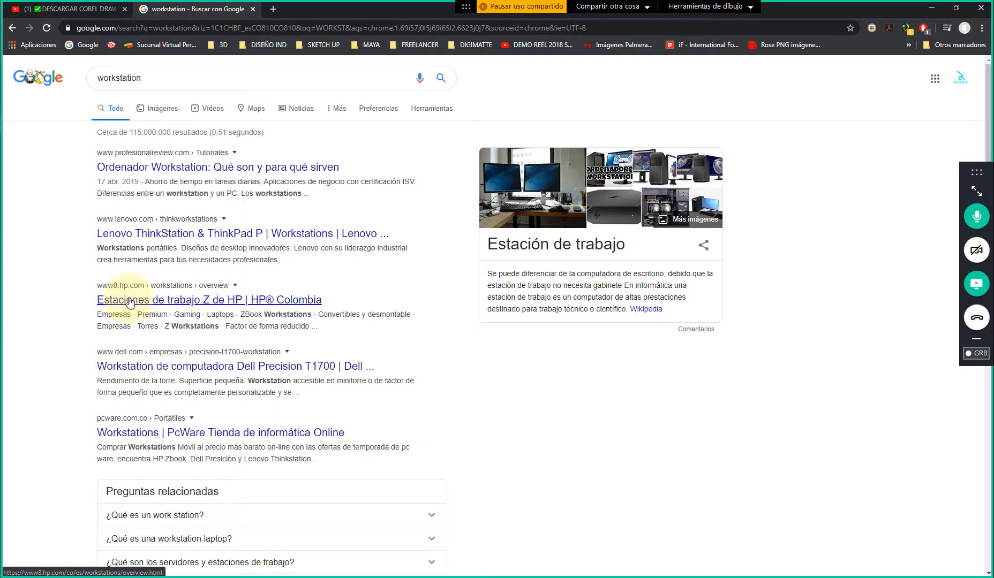
Open HP Colombia's Z workstations page from the search results and go to its desktop computers (Equipos de escritorio) category
left_click(222, 304)
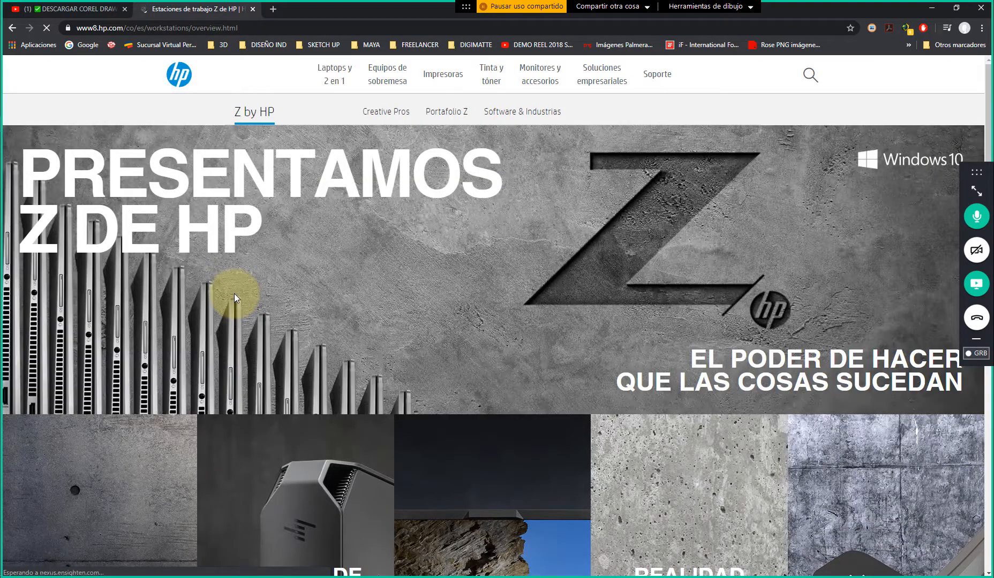
scroll(234, 293, "down", 2)
scroll(234, 294, "down", 5)
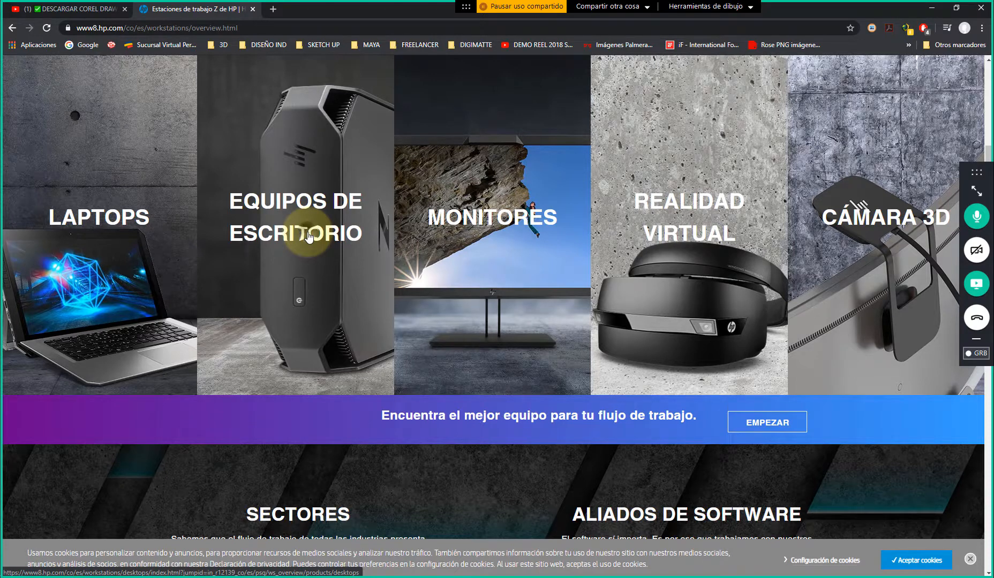
left_click(308, 237)
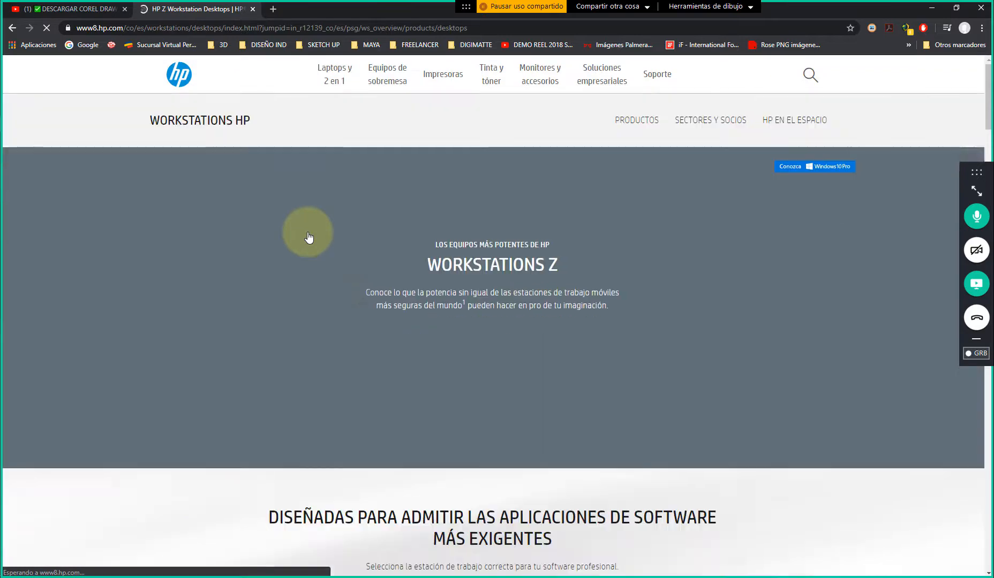
Examine the HP Z desktop workstation models and their intended uses on the Workstations Z page
scroll(302, 303, "down", 4)
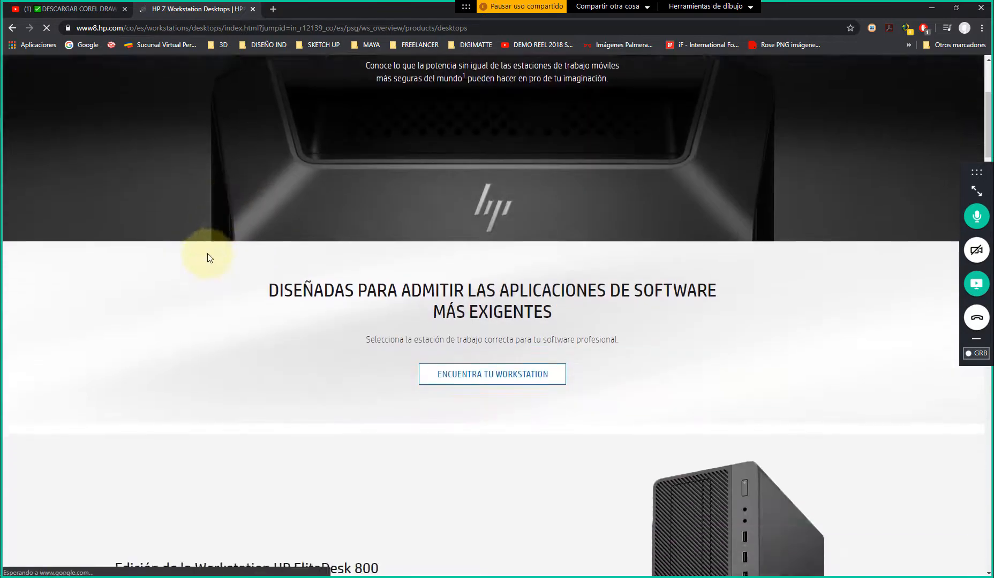
scroll(208, 257, "down", 5)
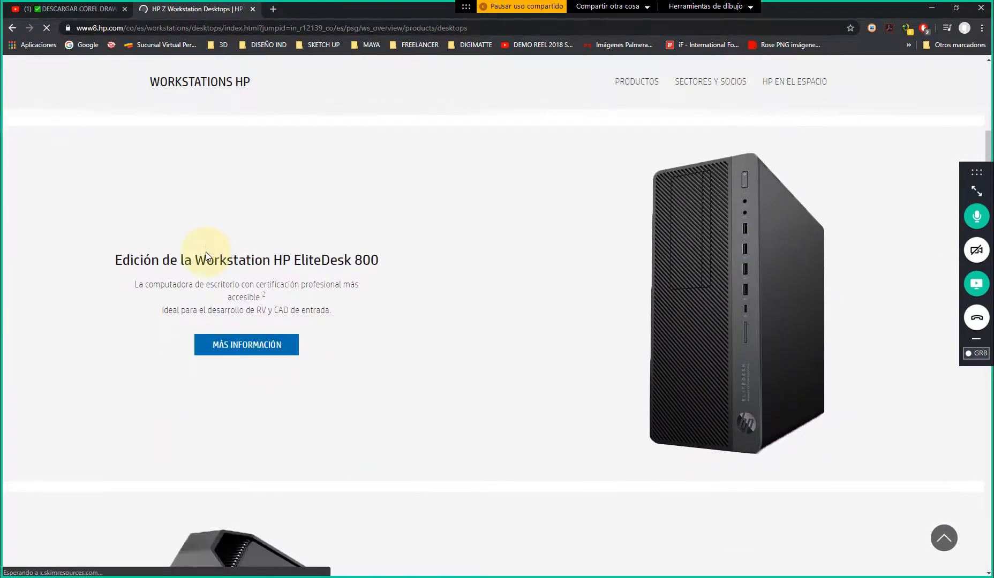
scroll(206, 256, "down", 5)
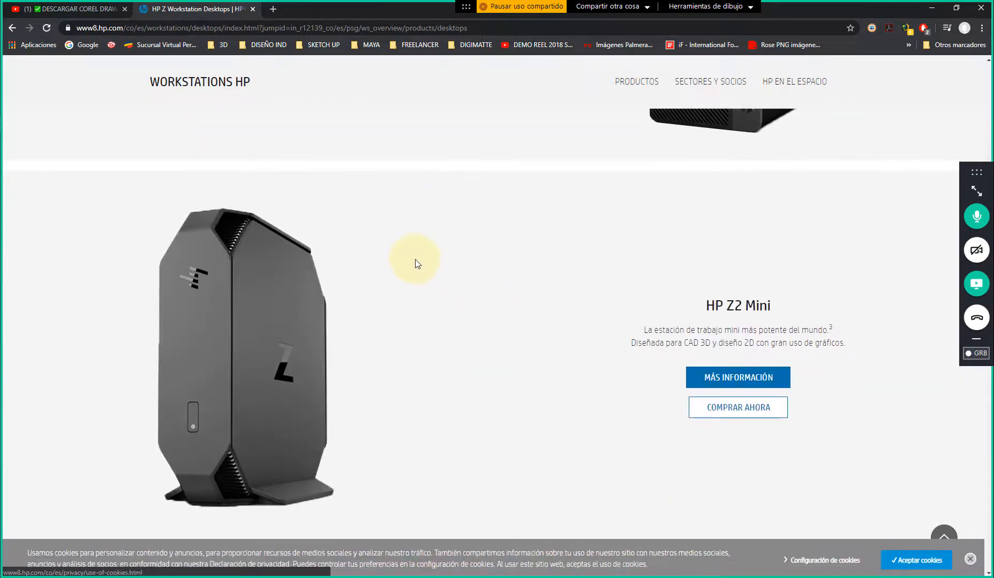
scroll(416, 262, "down", 10)
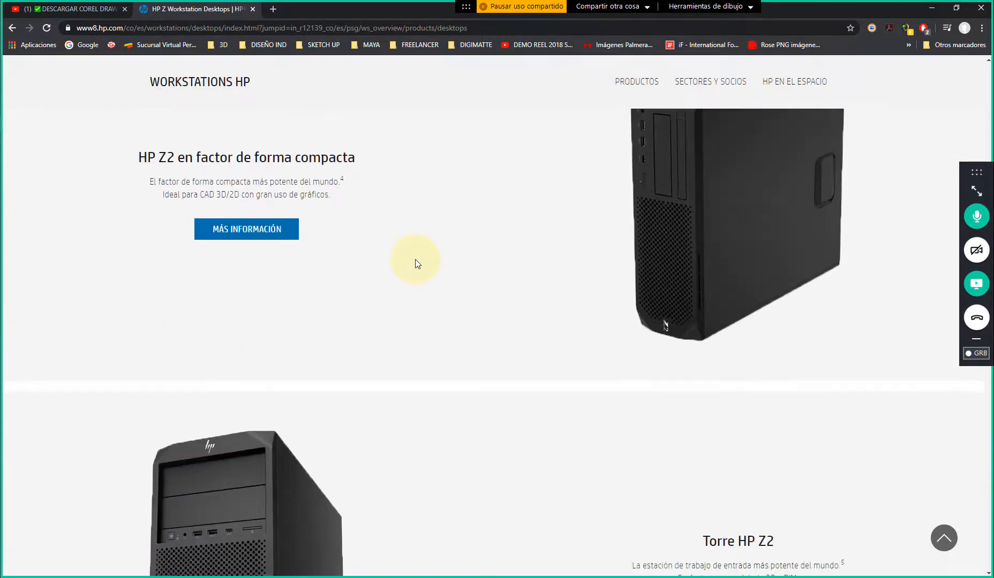
scroll(415, 262, "down", 20)
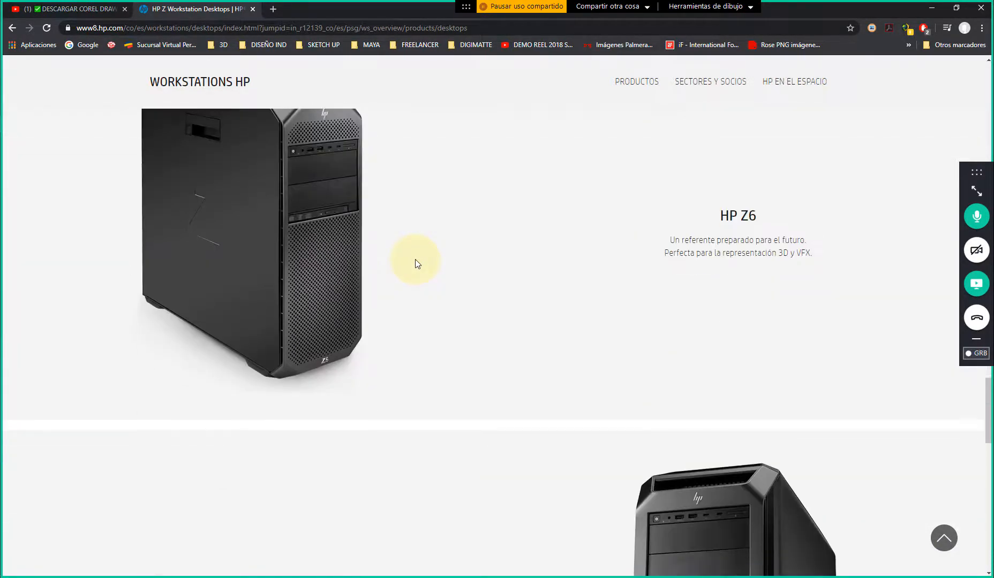
scroll(415, 262, "down", 15)
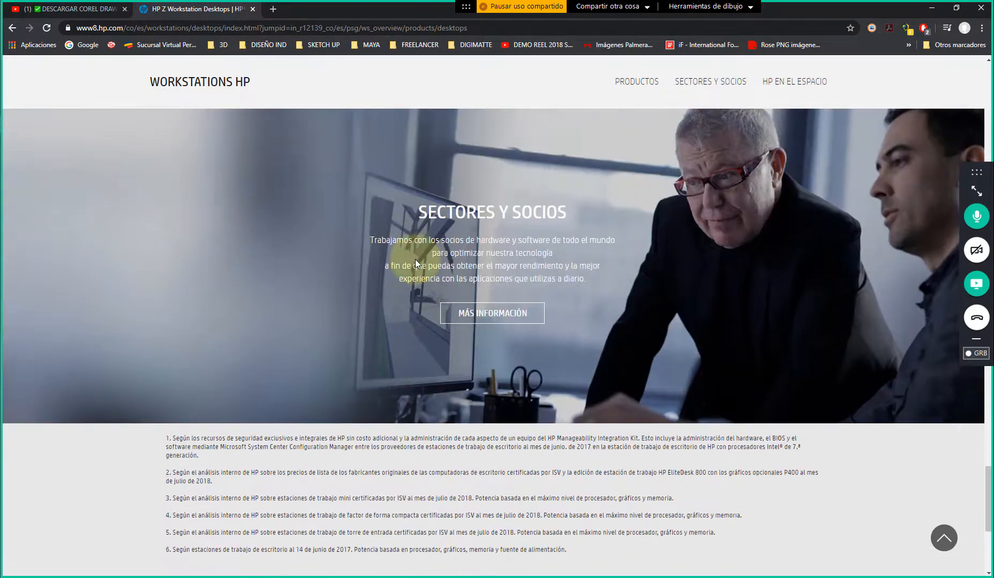
scroll(415, 262, "down", 6)
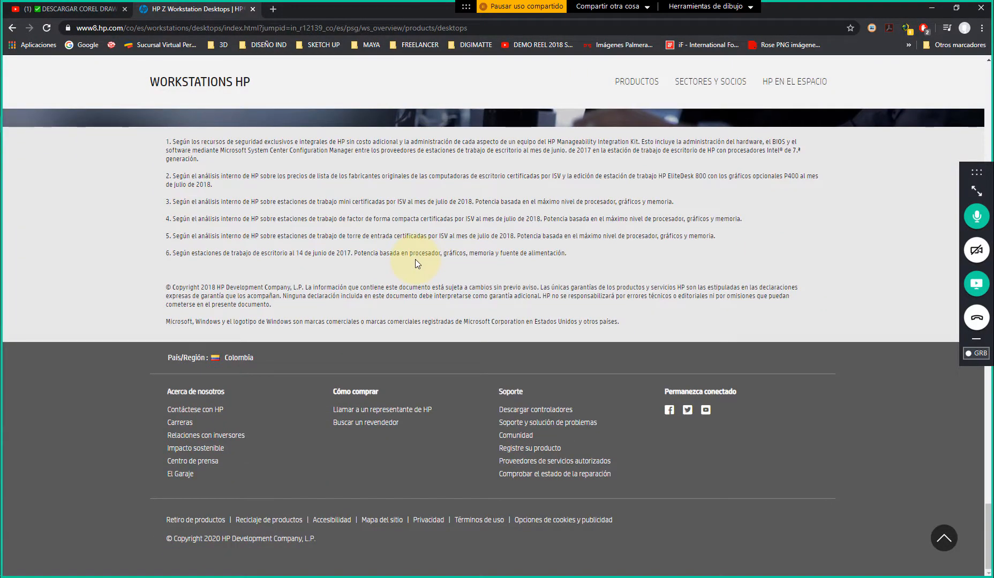
scroll(415, 260, "up", 15)
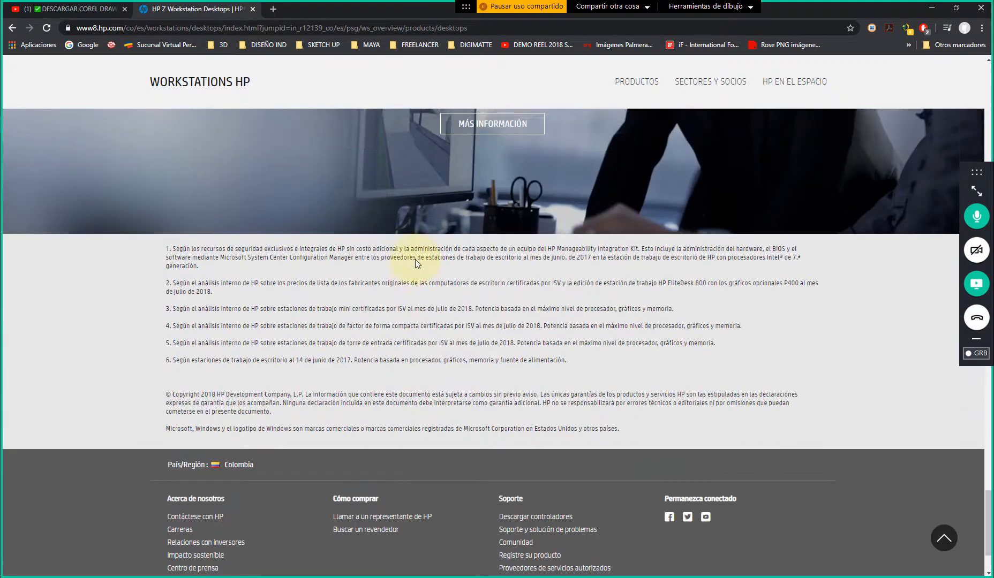
scroll(416, 263, "up", 8)
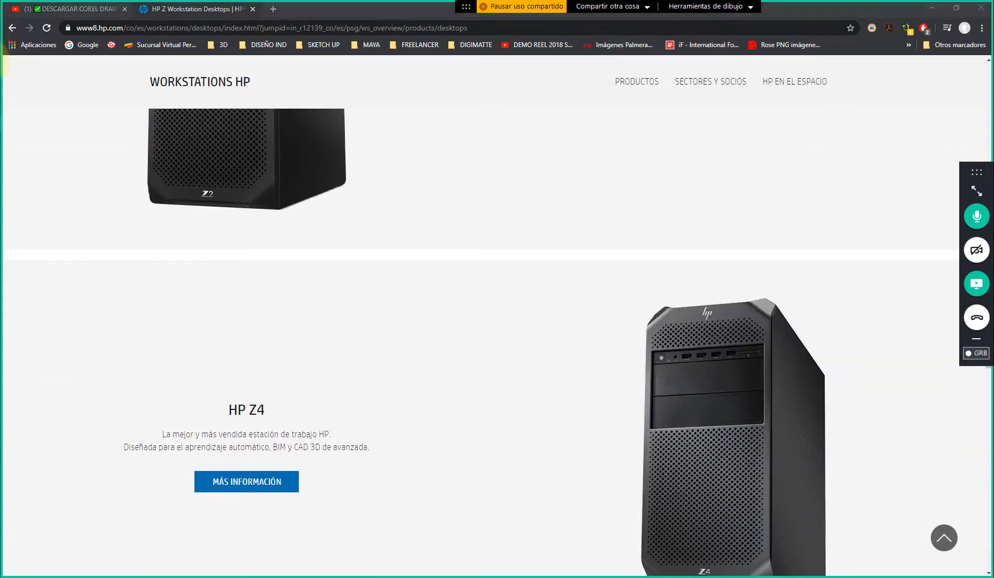
Open Task Manager, examine the computer's CPU performance details and close it
key("ctrl+shift+Escape")
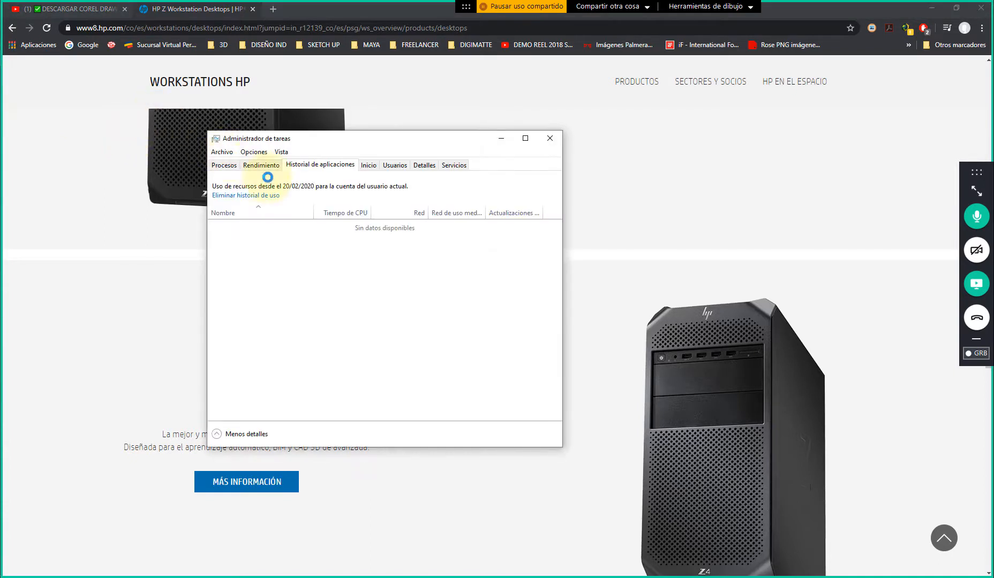
left_click(229, 166)
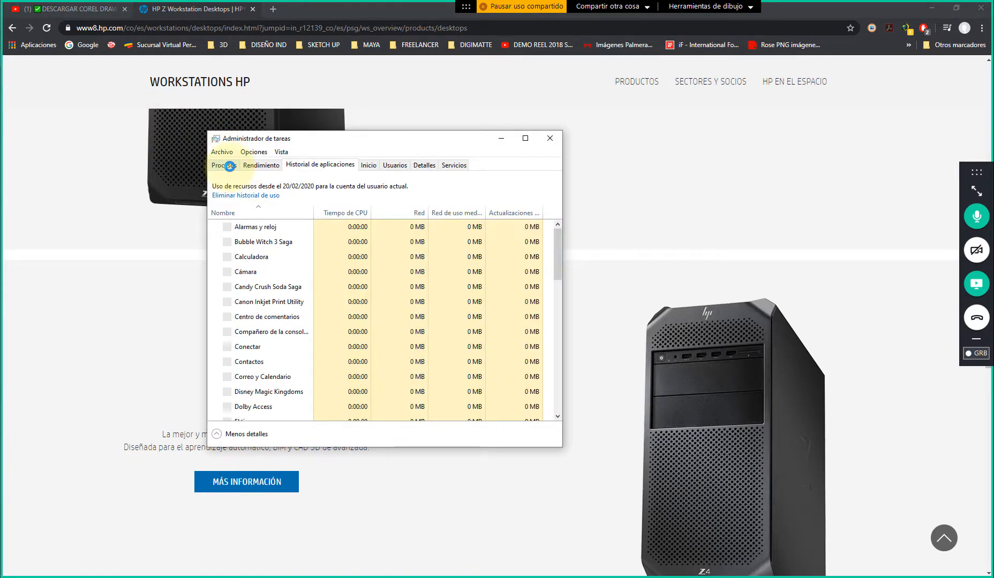
left_click(225, 165)
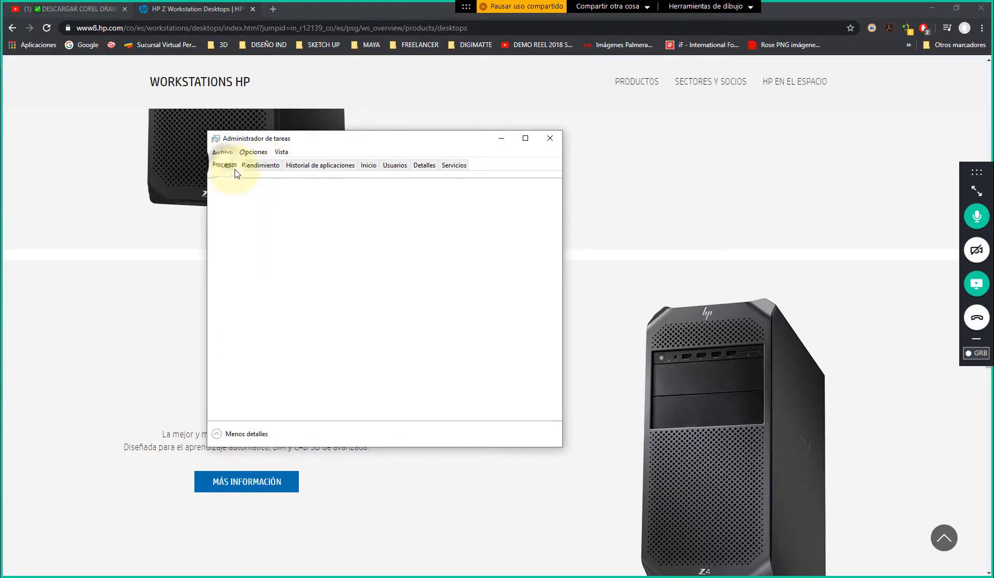
left_click(262, 167)
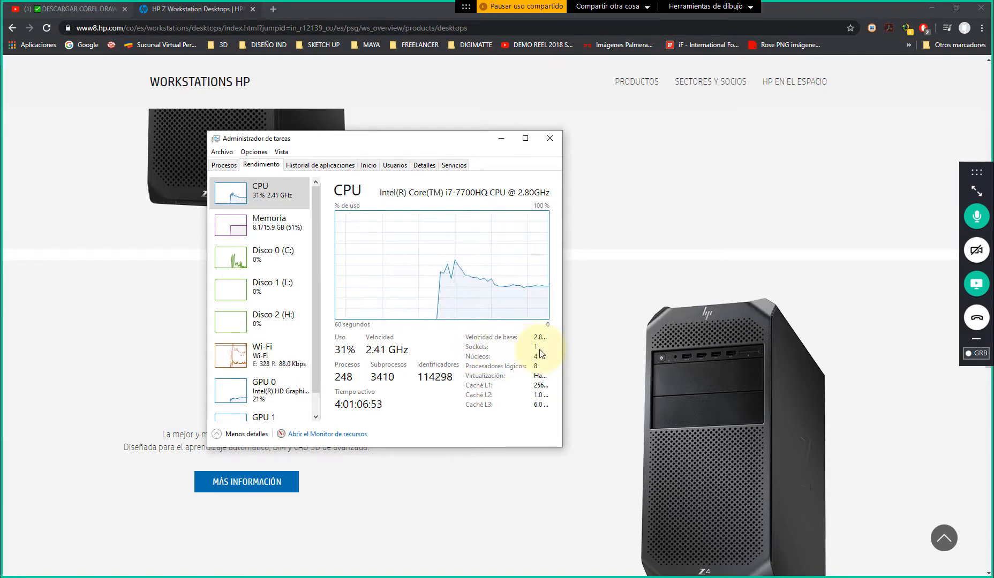
left_click(546, 138)
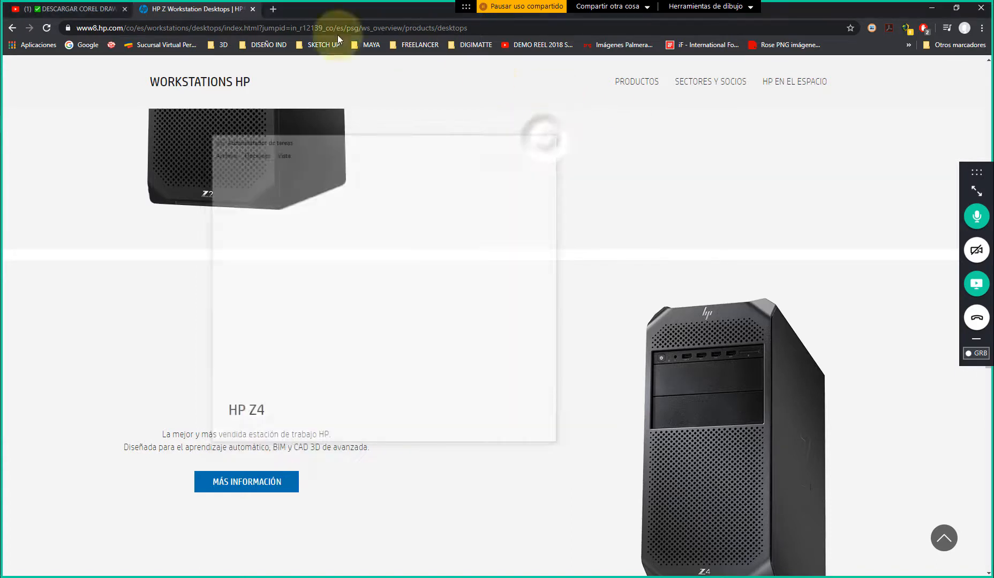
Search Google for "boxx technologies" in a new tab and open the official BOXX website from the results
left_click(273, 8)
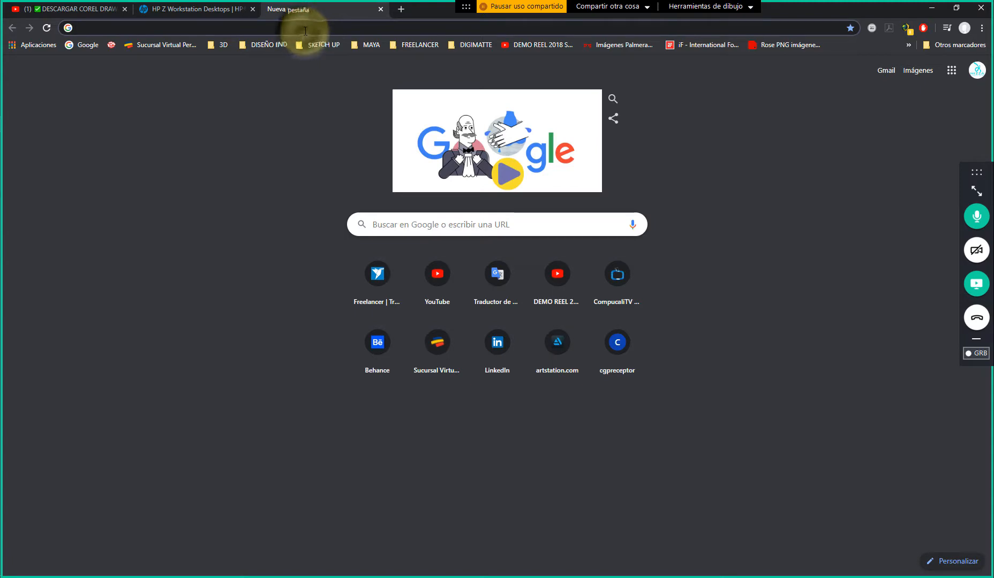
type("x")
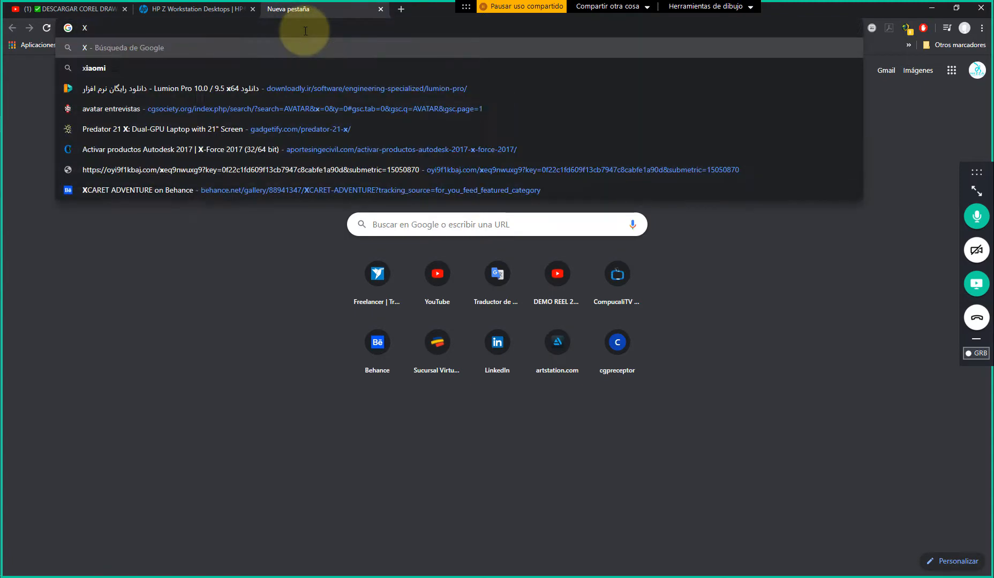
key("BackSpace")
type("BOXX")
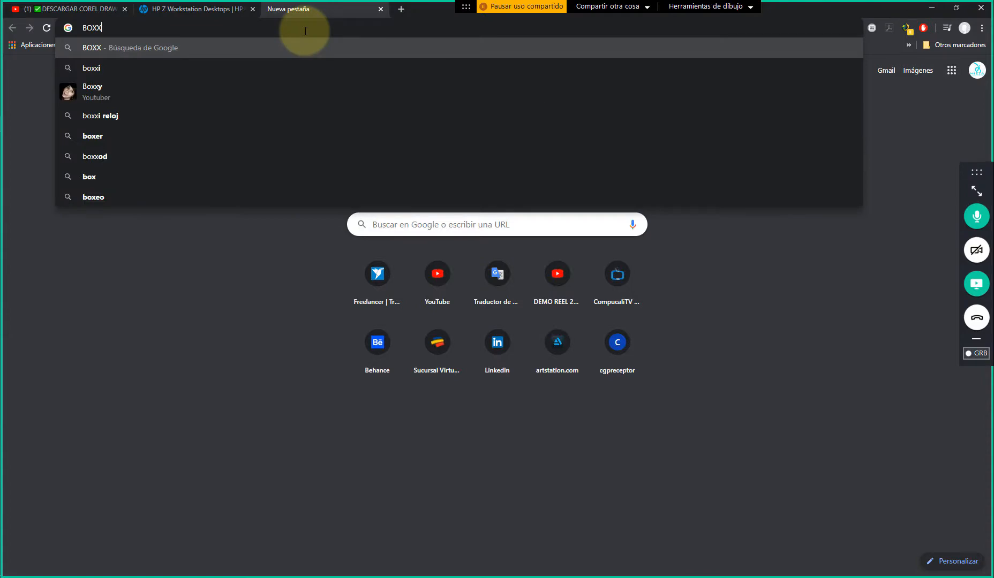
type(" TE")
key("Down")
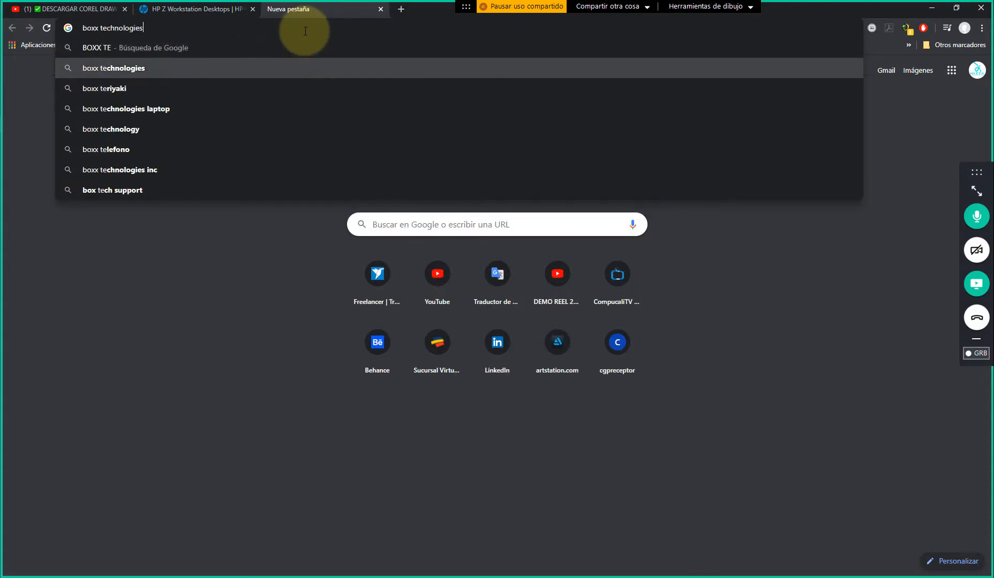
key("Return")
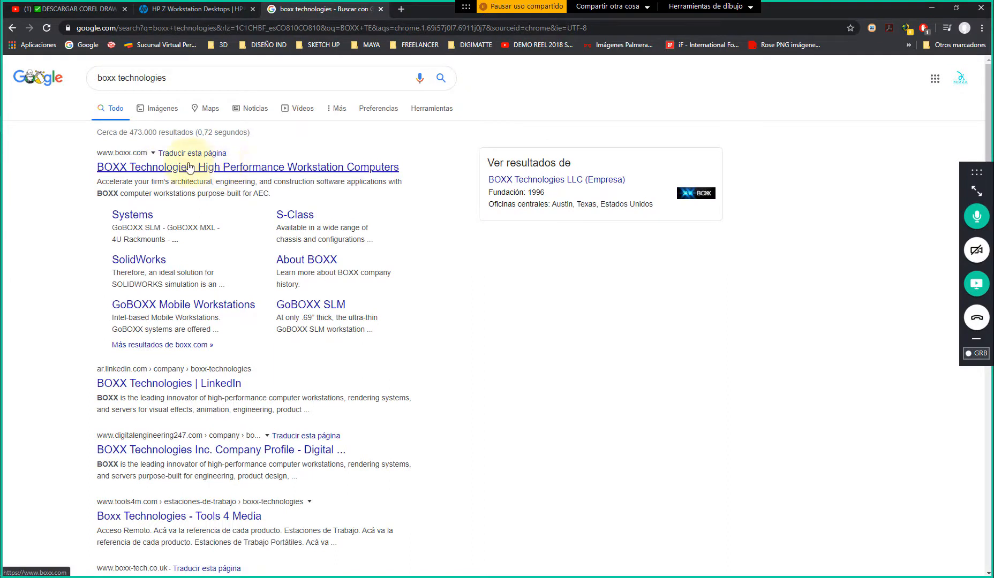
left_click(277, 170)
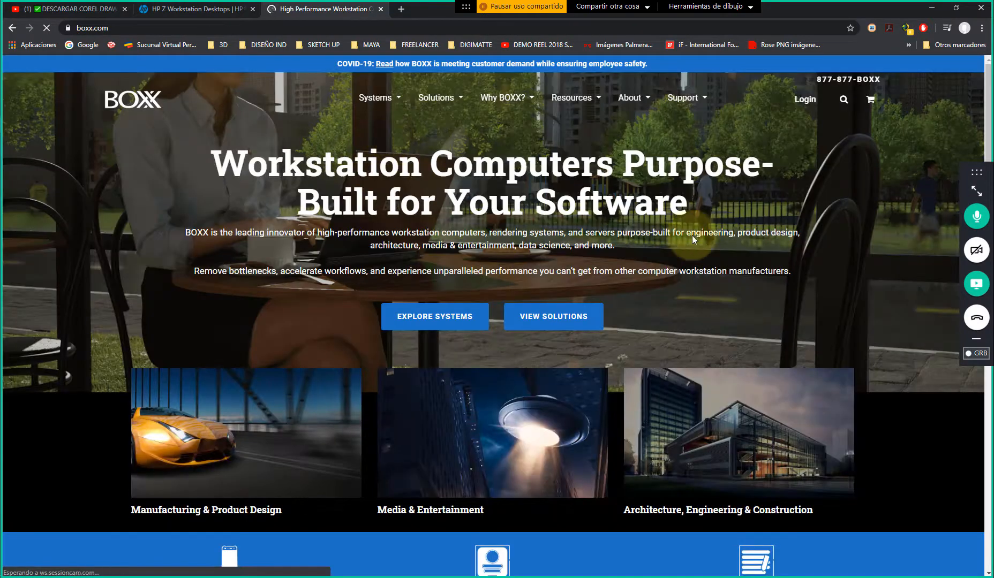
Examine the BOXX home page, including its industry solutions, the featured APEXX T3 workstation and the client logos
scroll(121, 261, "down", 4)
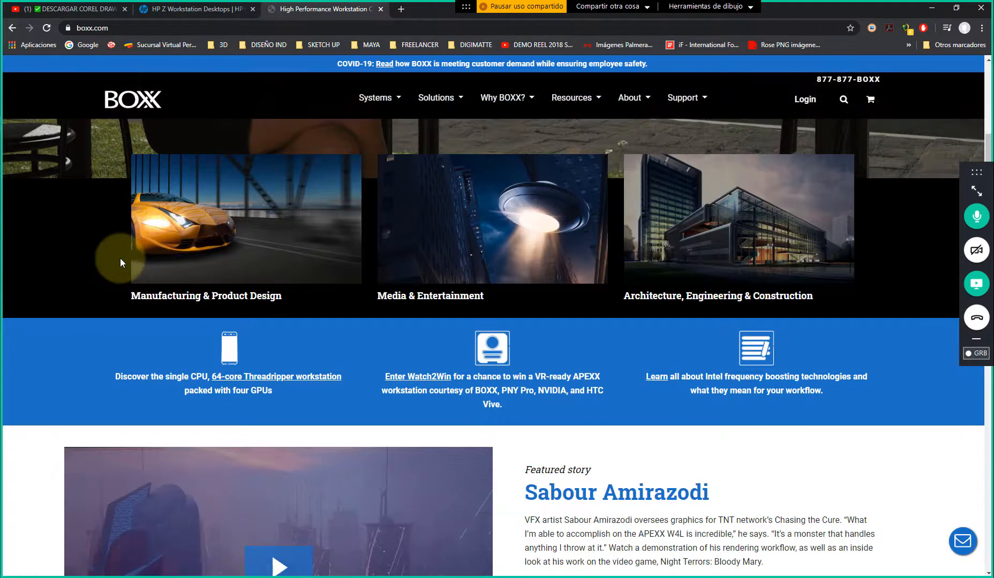
scroll(121, 262, "down", 9)
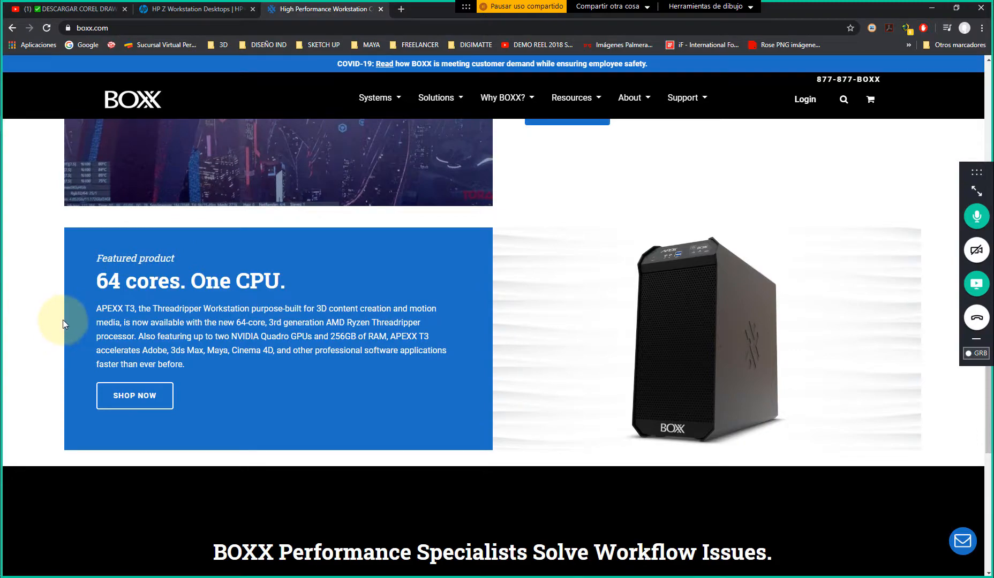
scroll(62, 319, "down", 7)
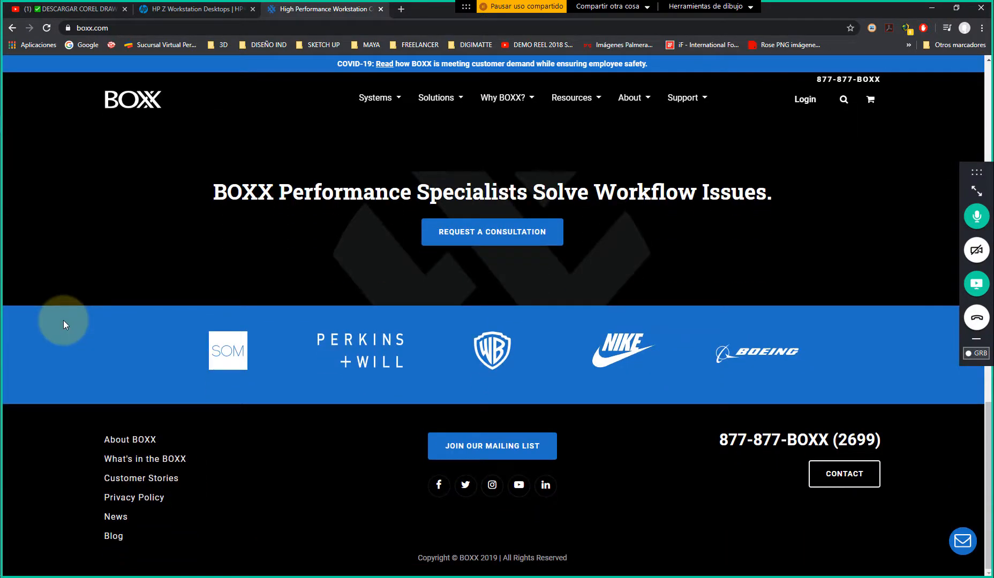
scroll(63, 320, "up", 4)
scroll(63, 320, "up", 9)
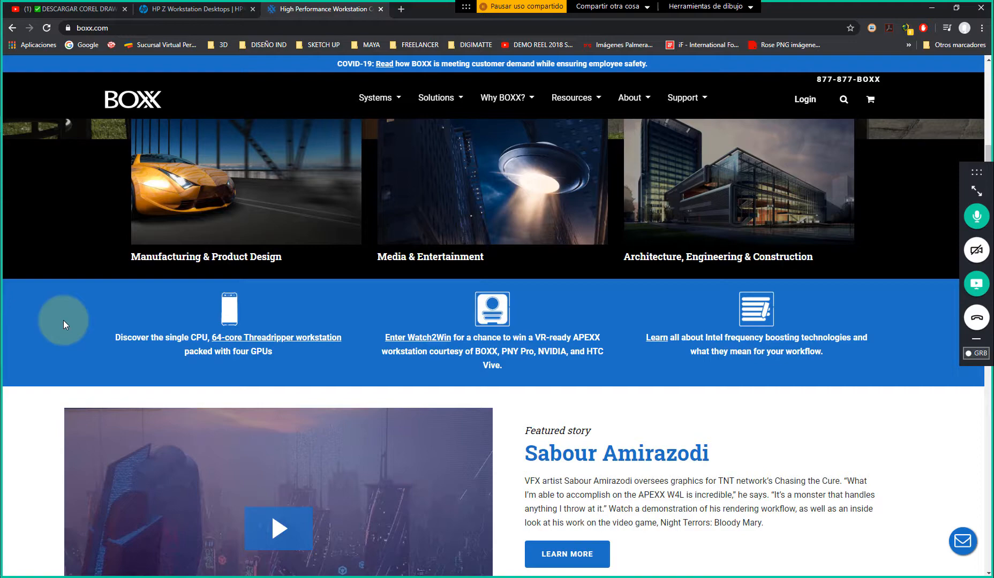
scroll(63, 320, "down", 6)
scroll(70, 261, "up", 7)
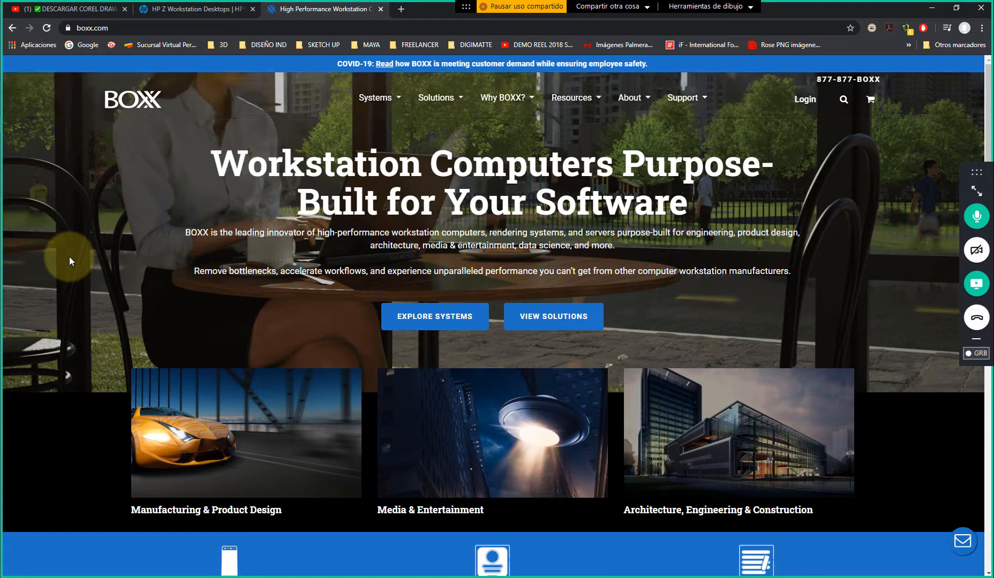
scroll(79, 256, "down", 10)
scroll(80, 258, "up", 10)
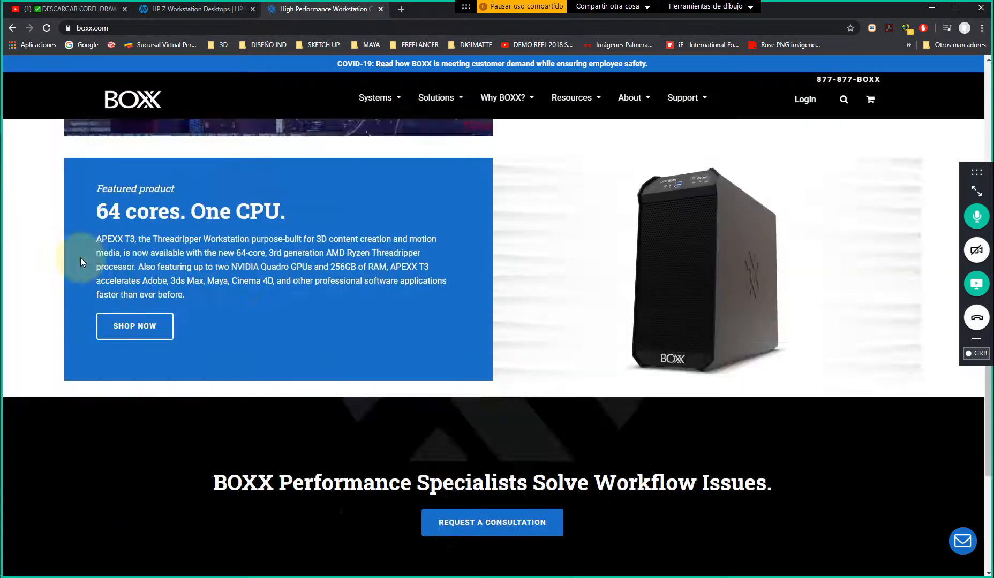
Open the BOXX Systems page and review the Intel Core workstation classes
left_click(390, 98)
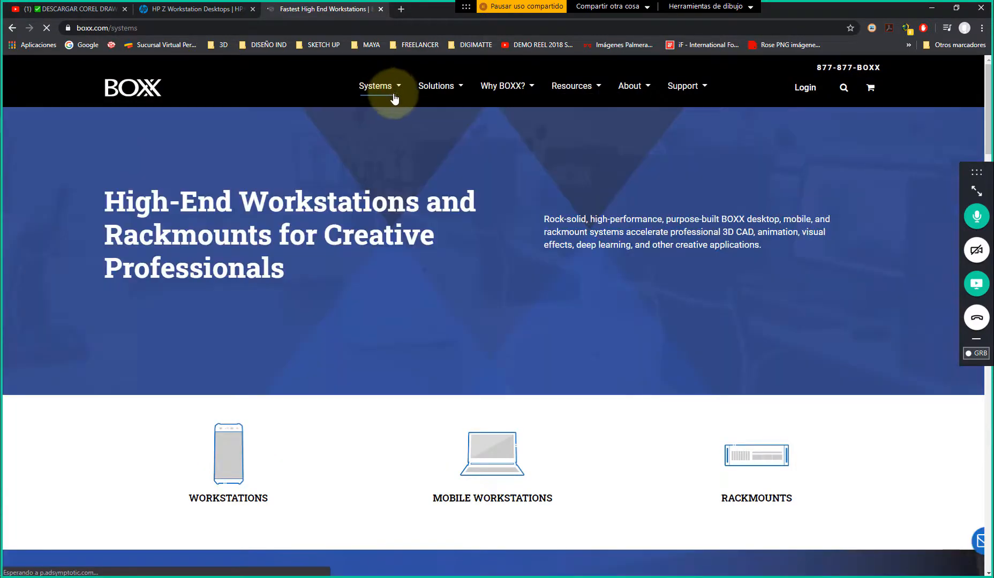
mouse_move(395, 91)
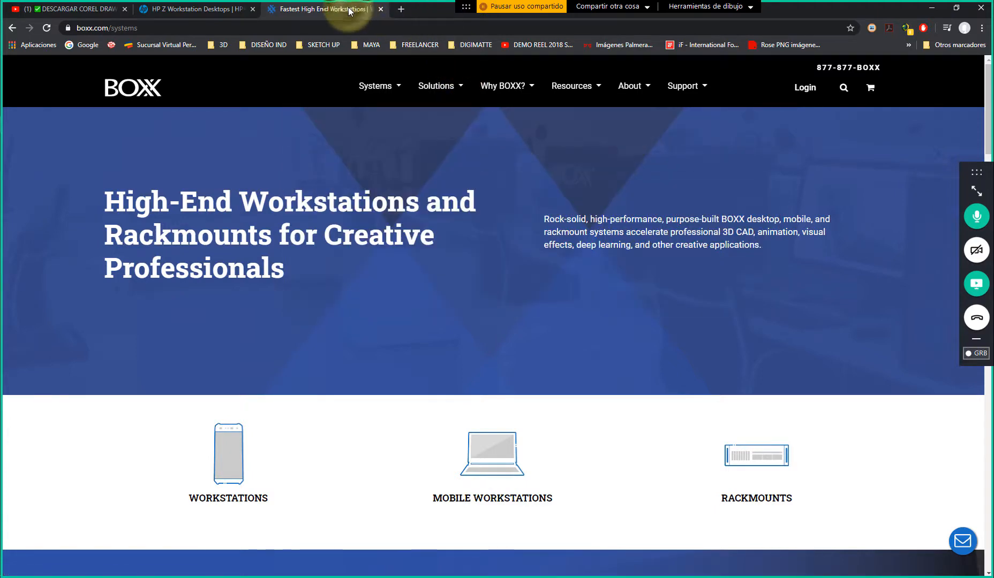
scroll(402, 281, "down", 6)
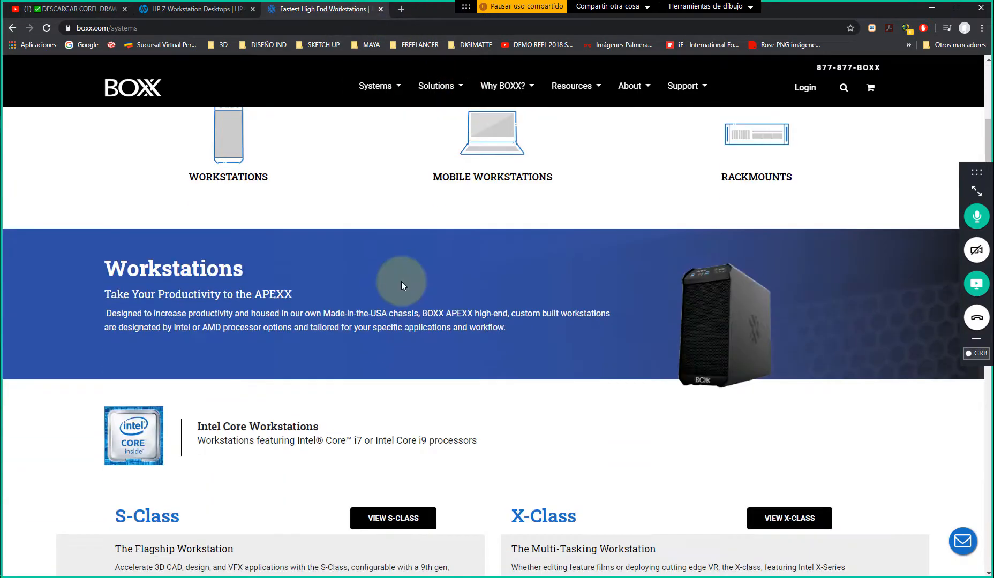
scroll(402, 281, "down", 3)
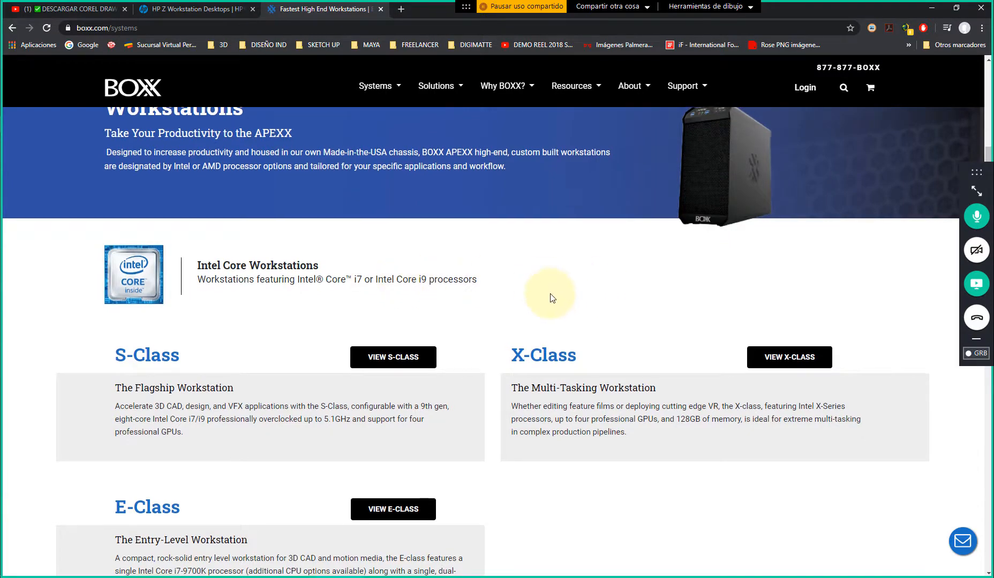
scroll(550, 295, "down", 10)
Switch back to Photoshop and expand the new document's advanced options to review the colour profile and pixel aspect ratio
left_click(931, 9)
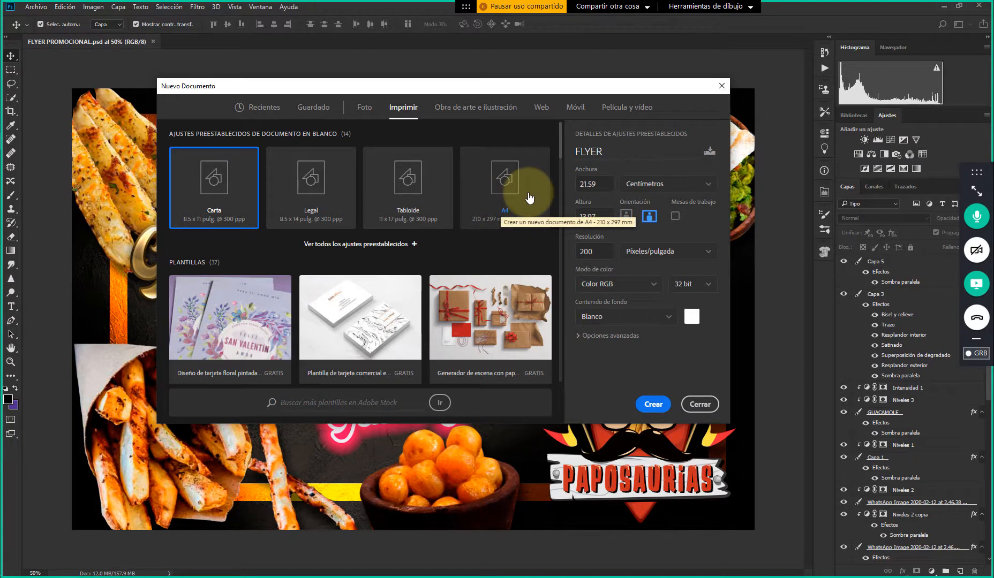
left_click(603, 337)
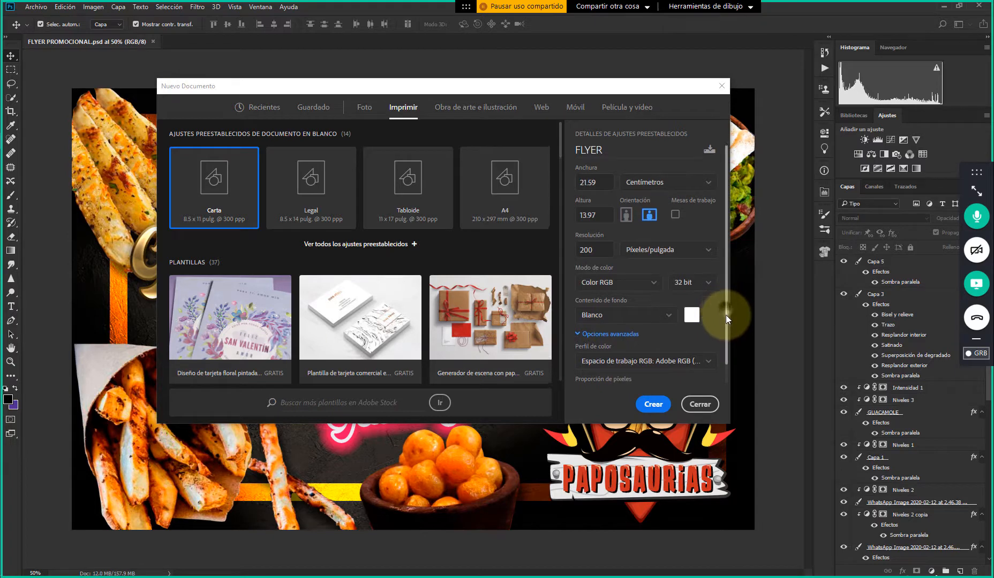
scroll(725, 316, "down", 1)
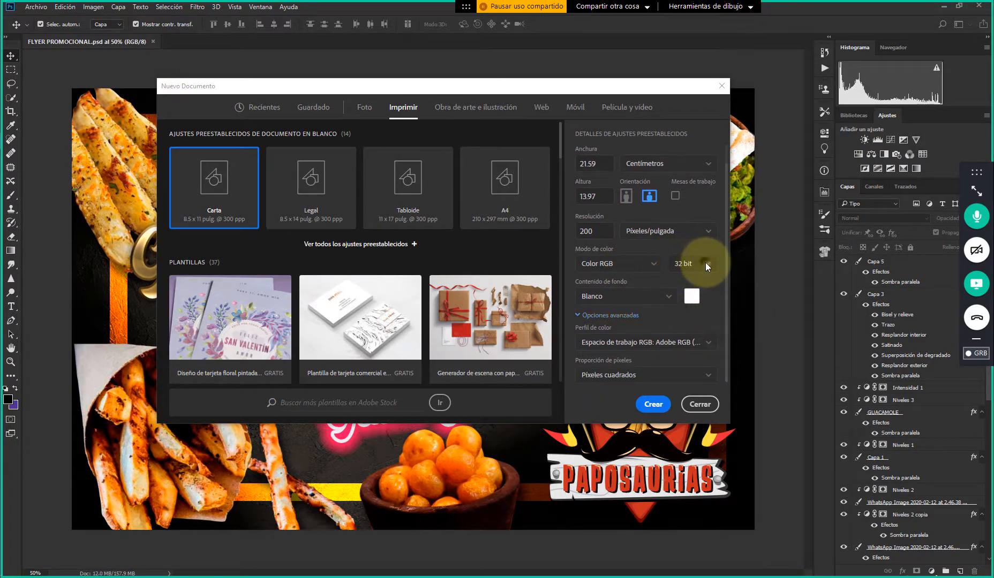
Set the FLYER document's bit depth to 8 bit, collapse the advanced options and create the document
left_click(704, 263)
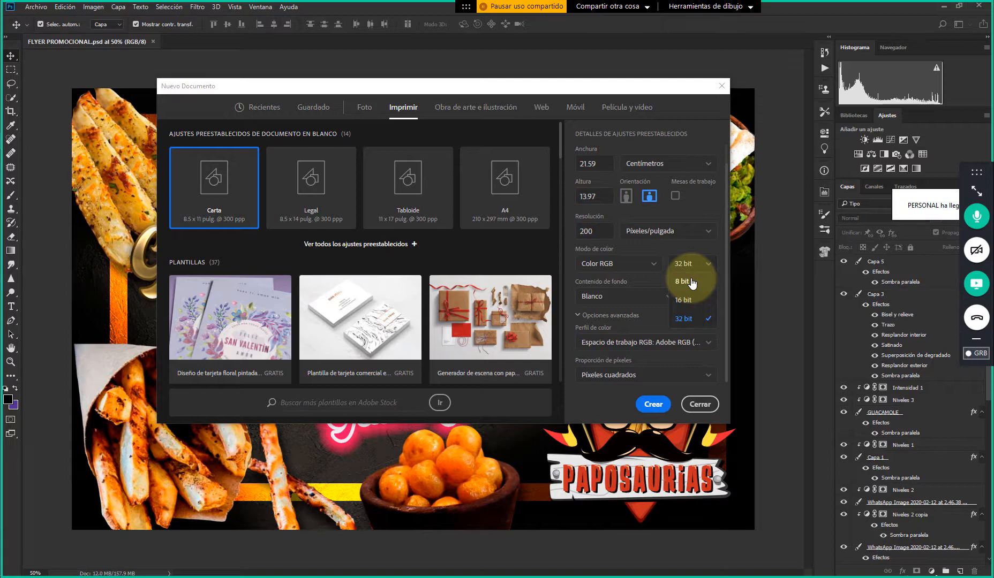
left_click(691, 282)
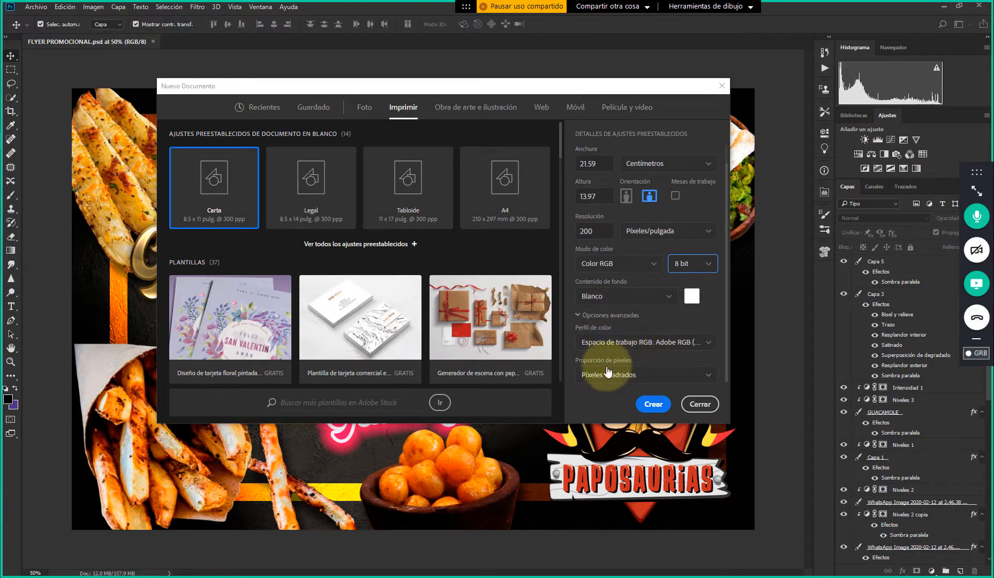
left_click(596, 315)
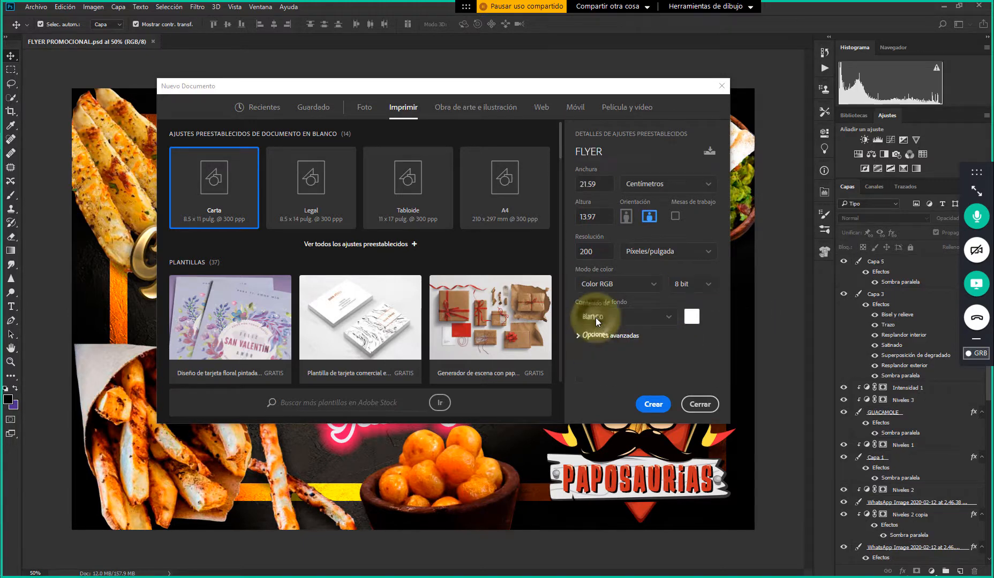
left_click(650, 403)
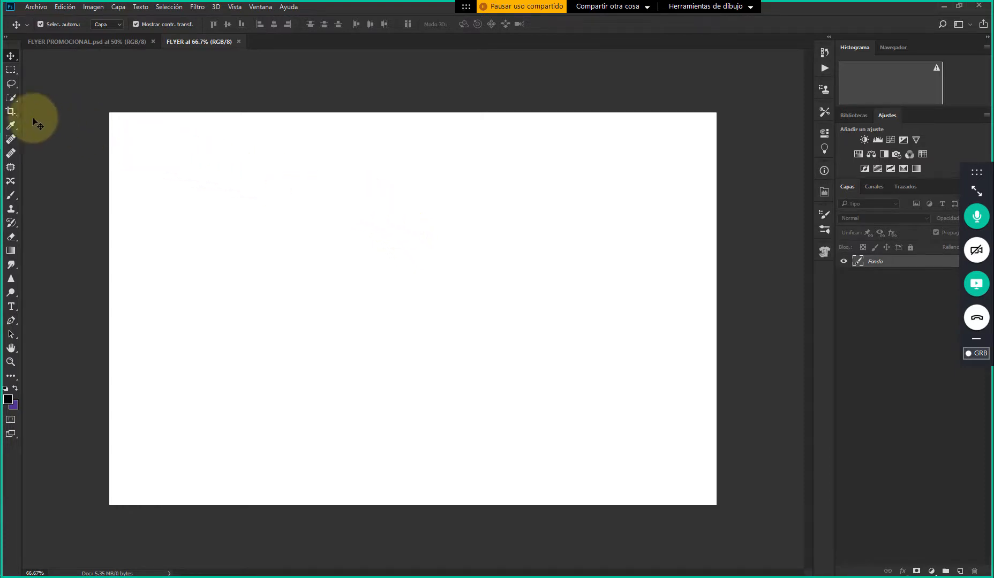
Switch to File Explorer and open the FLYER PROMOCIONAL folder inside BASE DE DATOS > PAPOSAURIAS
left_click(0, 76)
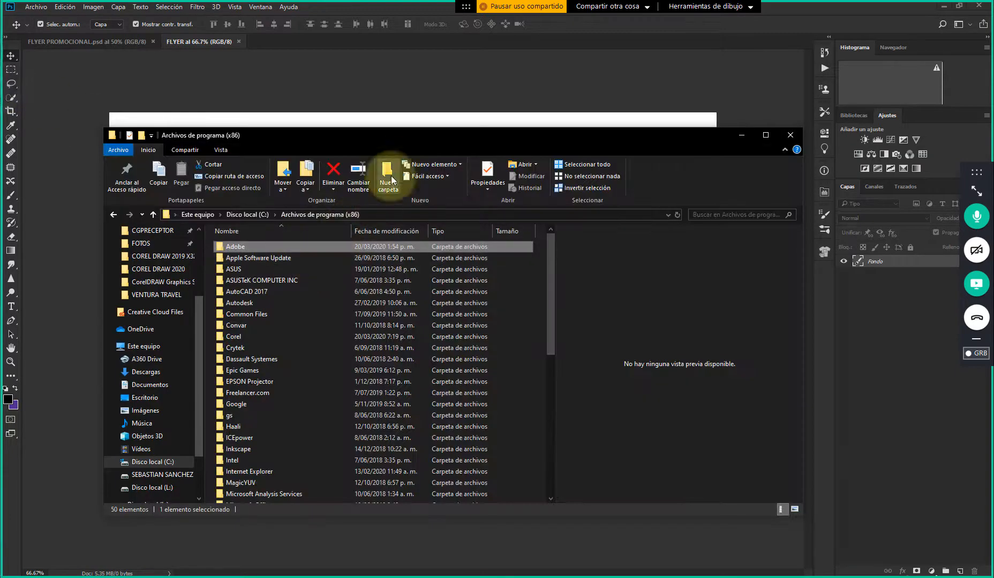
left_click_drag(401, 139, 369, 71)
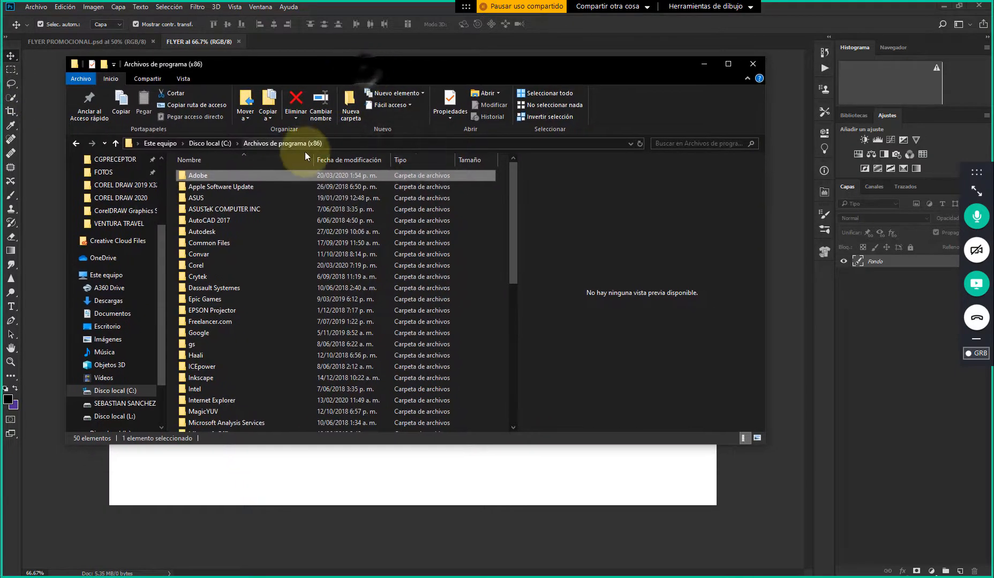
scroll(114, 210, "up", 3)
left_click(115, 194)
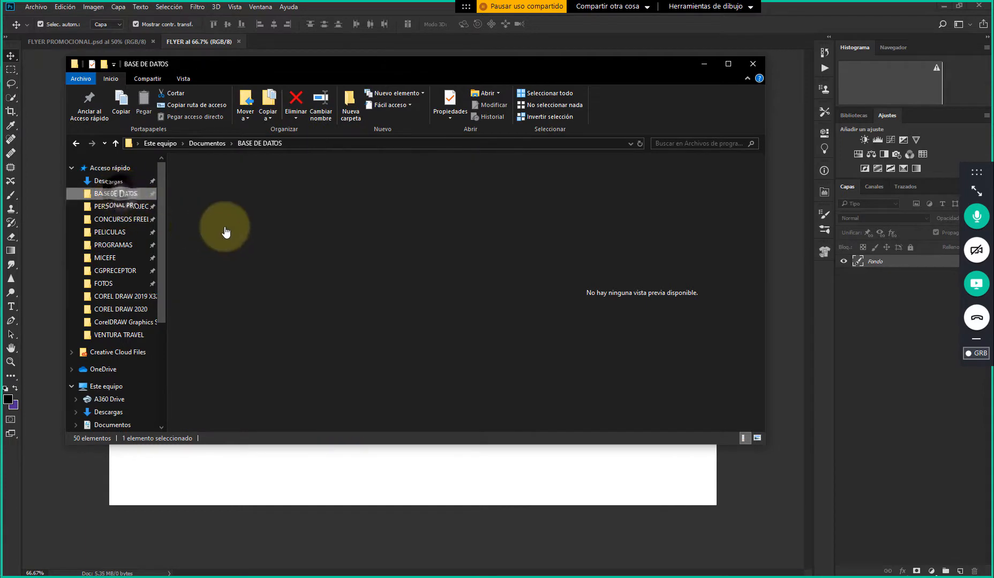
left_click(225, 229)
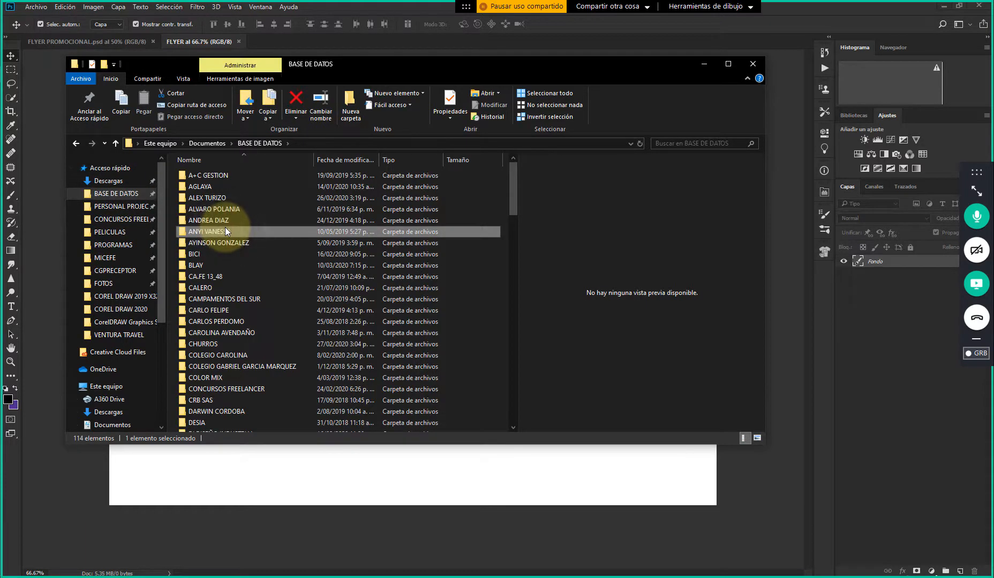
key("p")
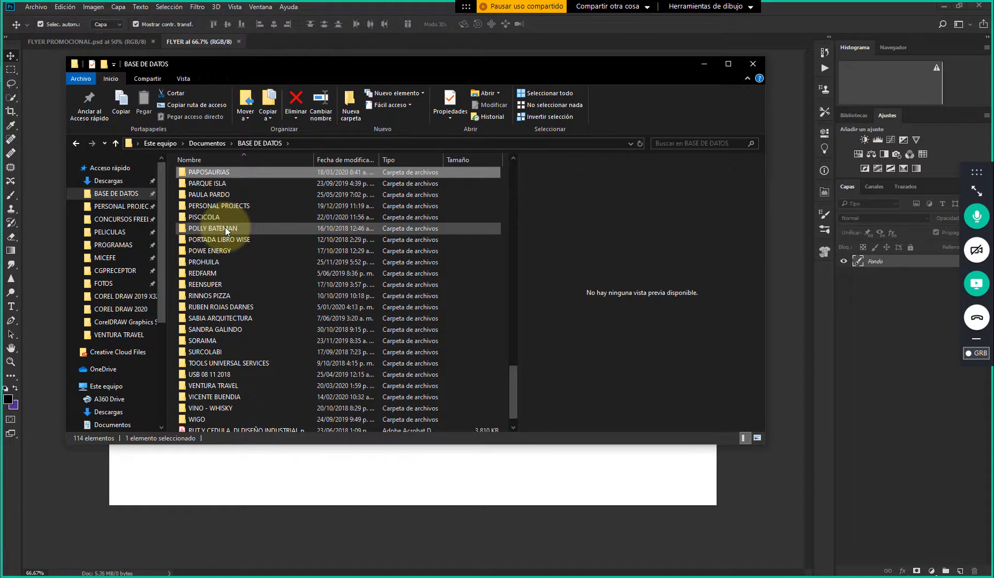
key("Return")
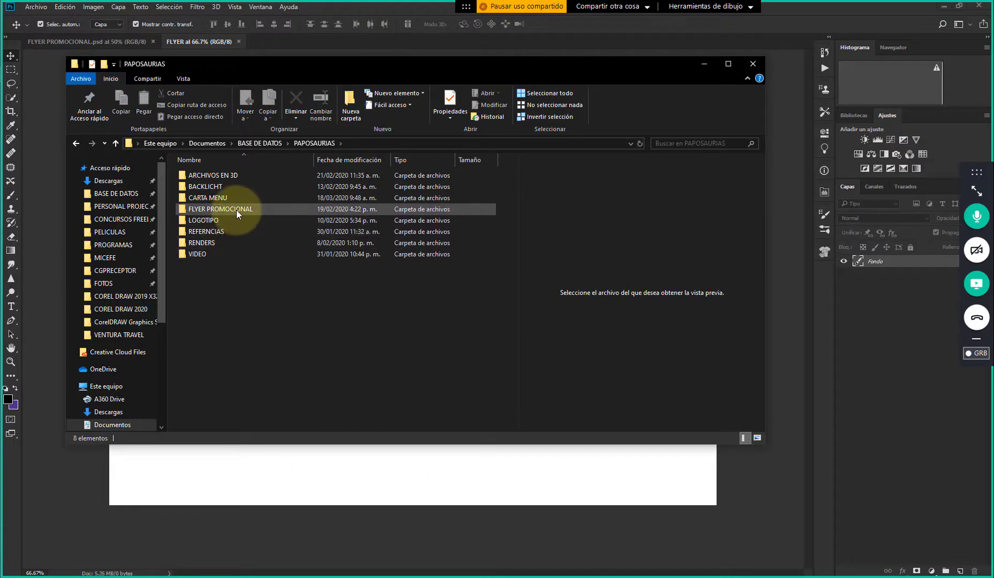
double_click(236, 210)
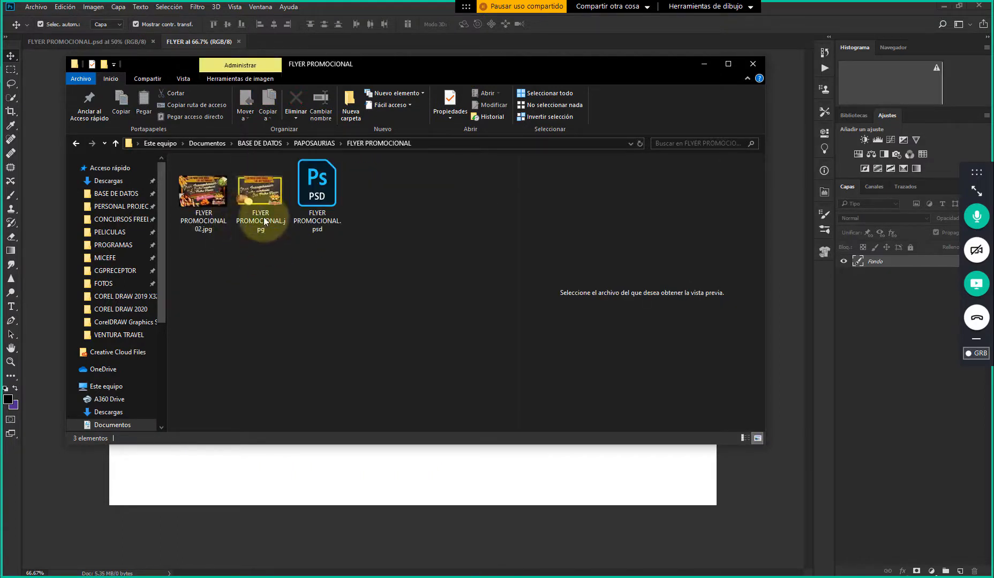
Open FLYER PROMOCIONAL.jpg in the Photos viewer and advance to FLYER PROMOCIONAL 02.jpg to compare the two flyer designs
left_click(264, 207)
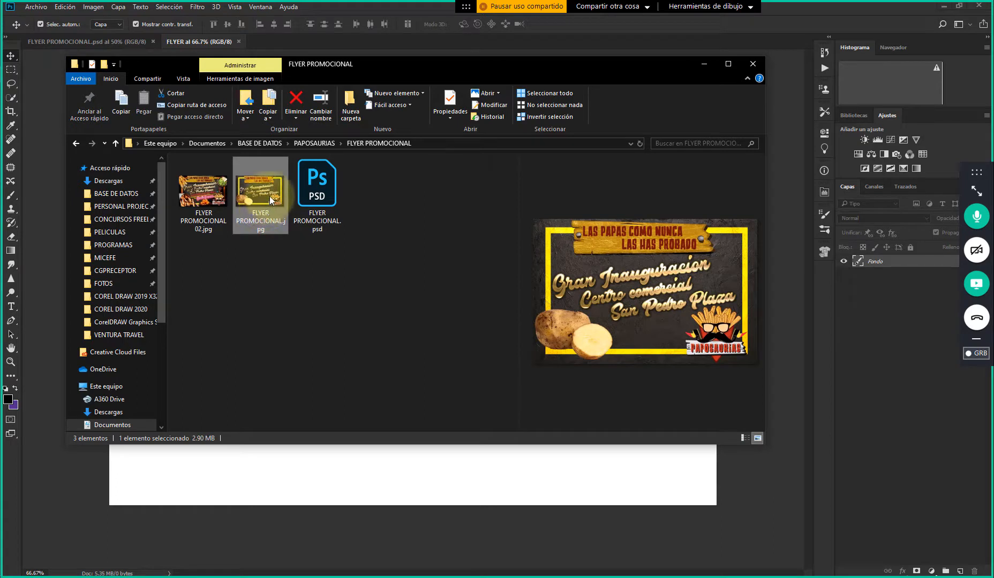
double_click(270, 199)
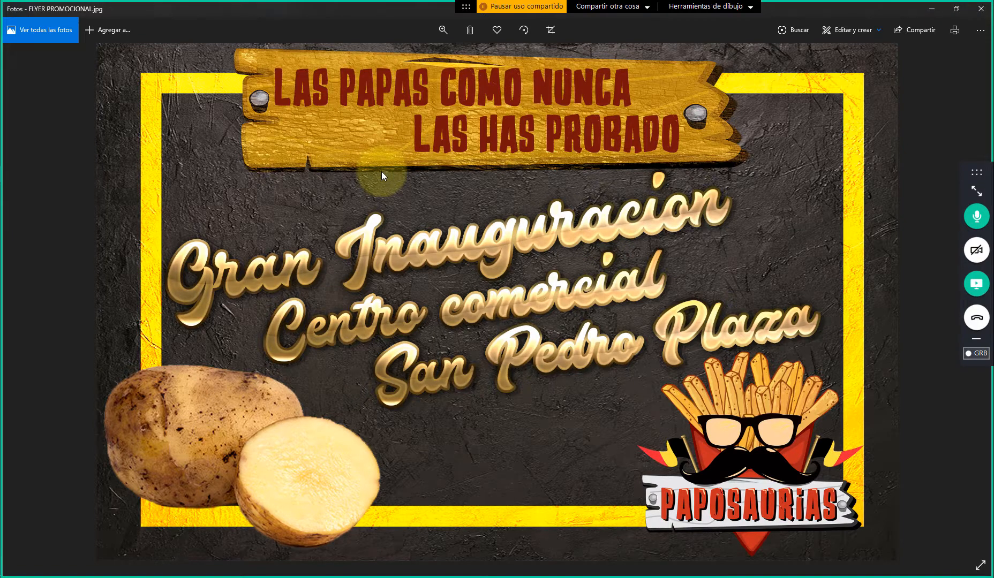
key("Right")
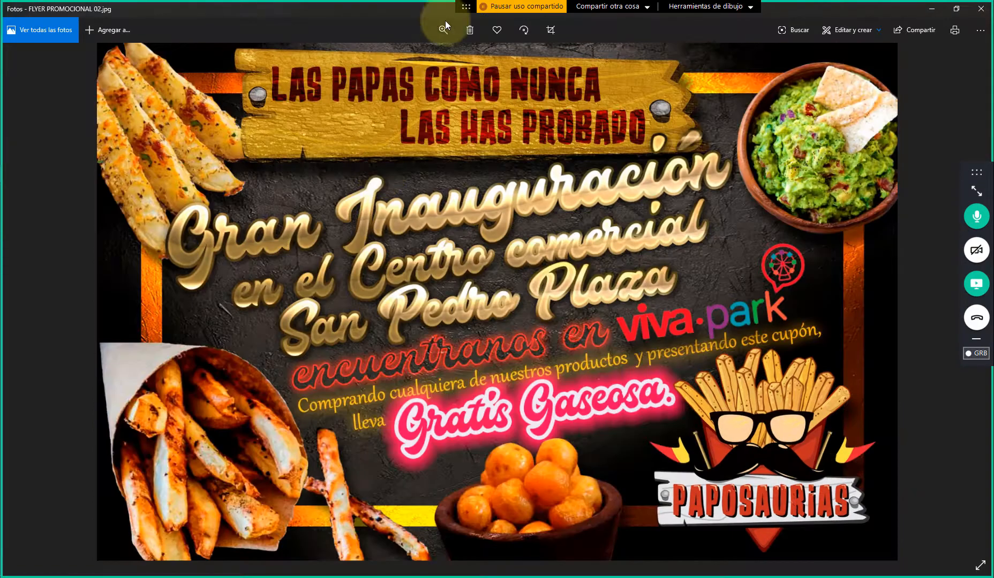
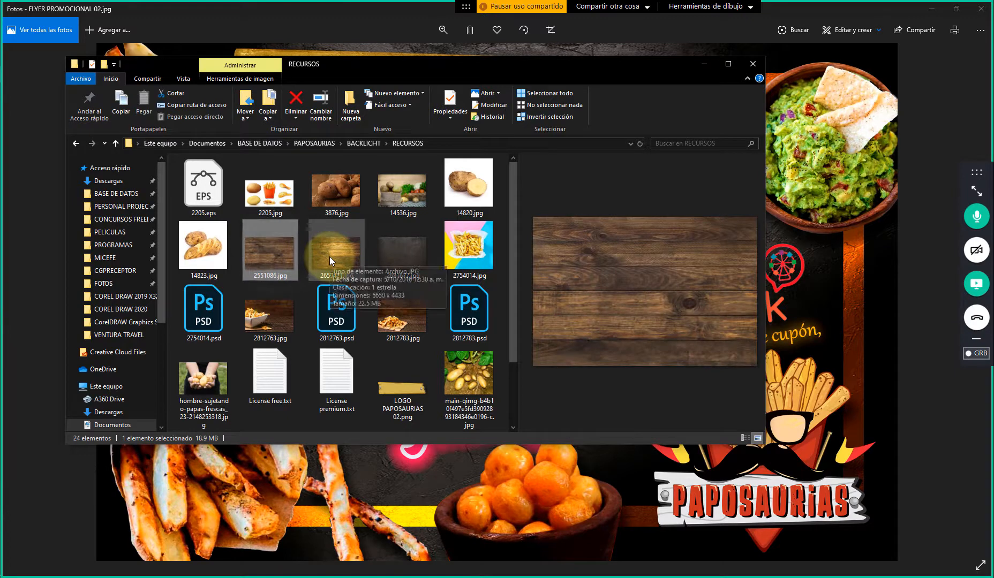
Preview the potato stock photos in the RECURSOS folder, from the hands holding potatoes and burlap sacks to 14823.jpg
scroll(329, 256, "down", 1)
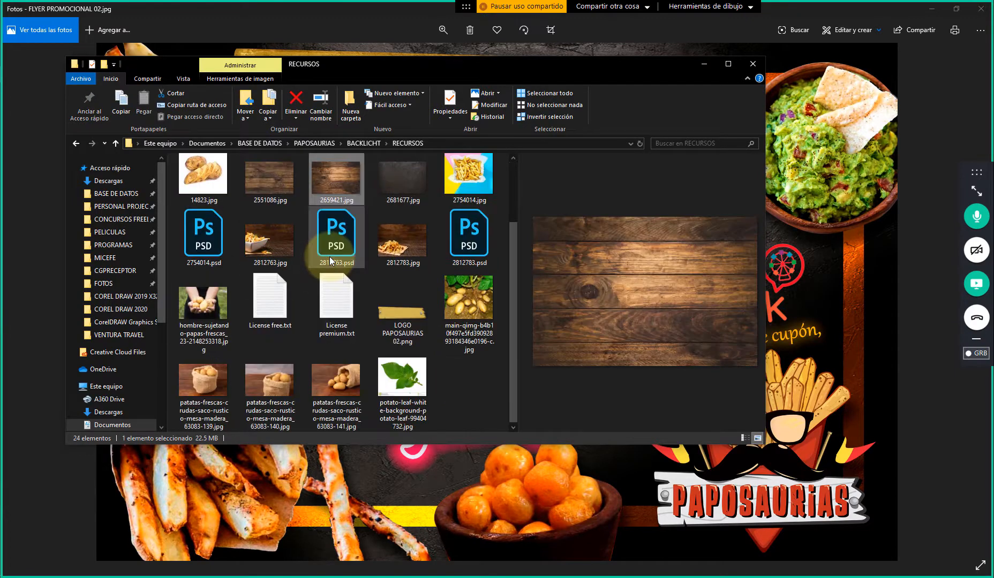
left_click(459, 310)
left_click(199, 308)
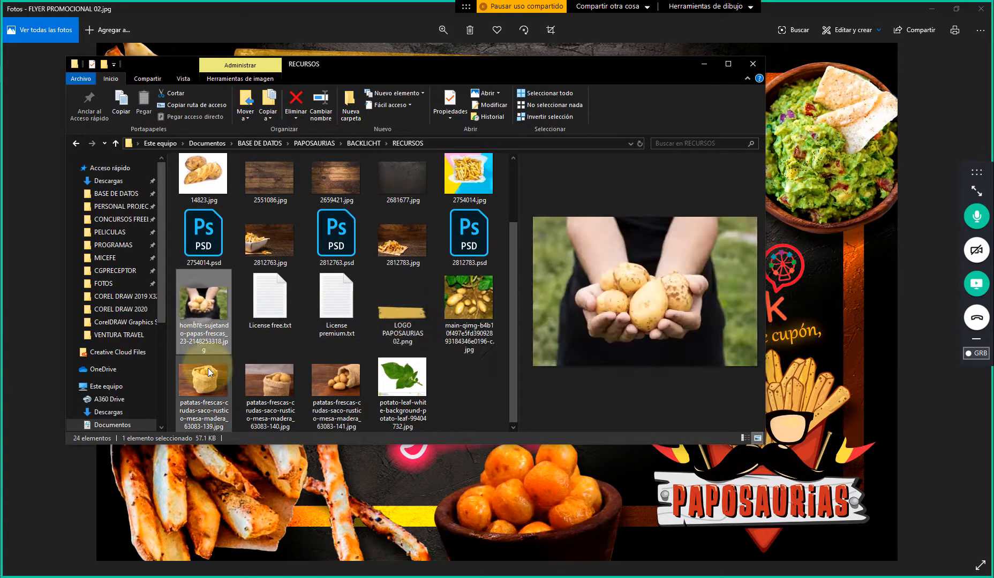
left_click(262, 380)
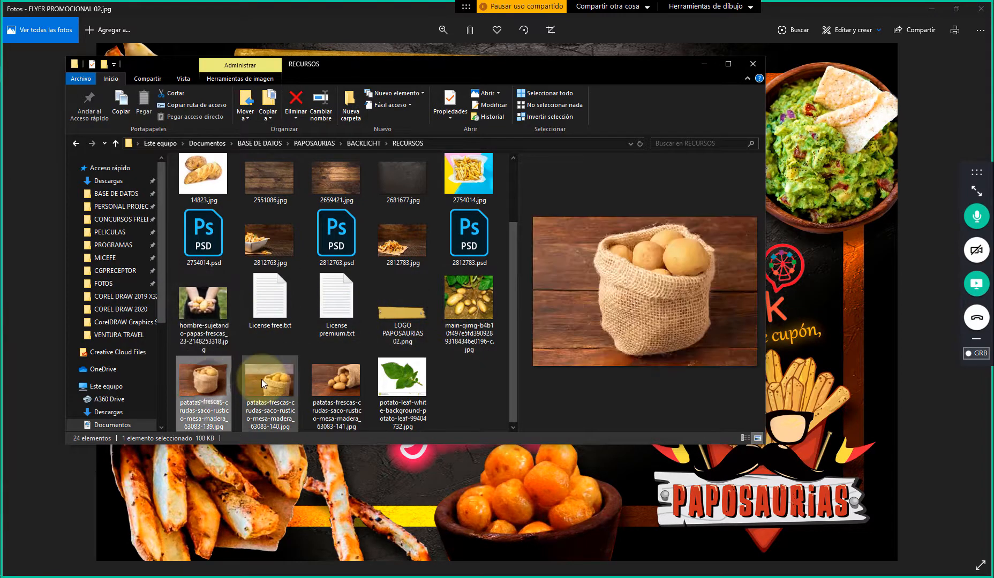
left_click(337, 385)
scroll(288, 315, "up", 2)
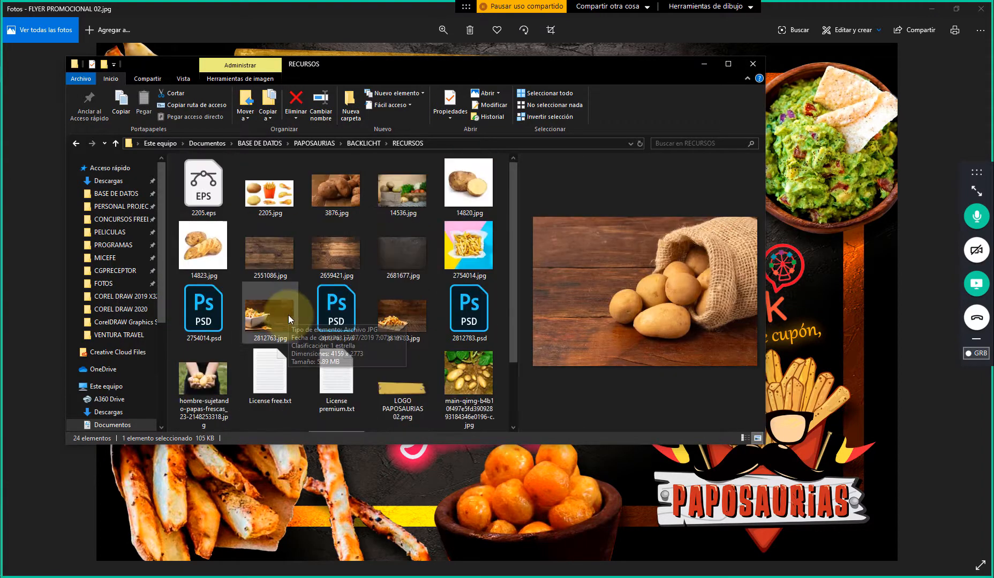
left_click(224, 244)
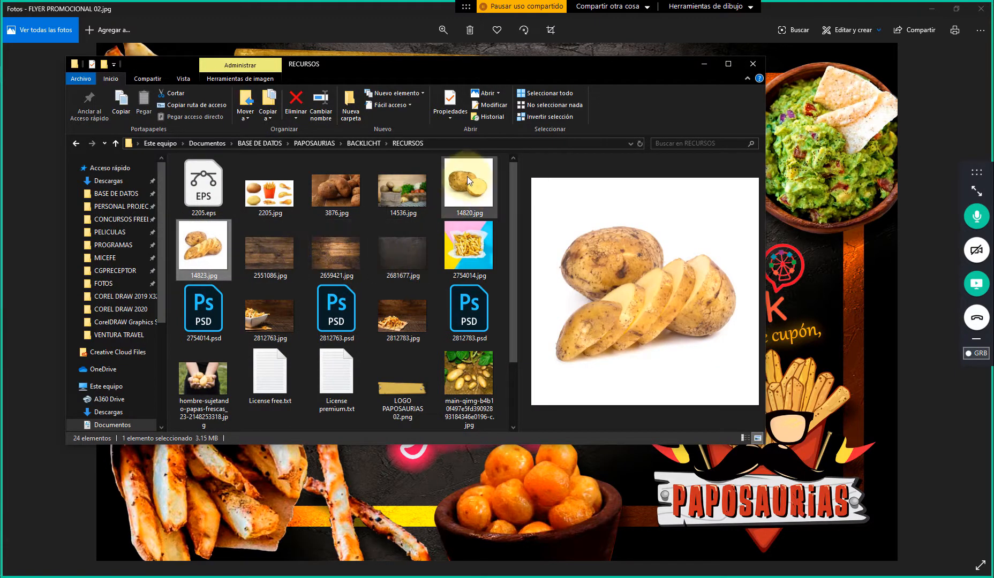
Move the RECURSOS window aside to examine the FLYER PROMOCIONAL 02.jpg design, and bring it back into view
left_click_drag(583, 67, 736, 481)
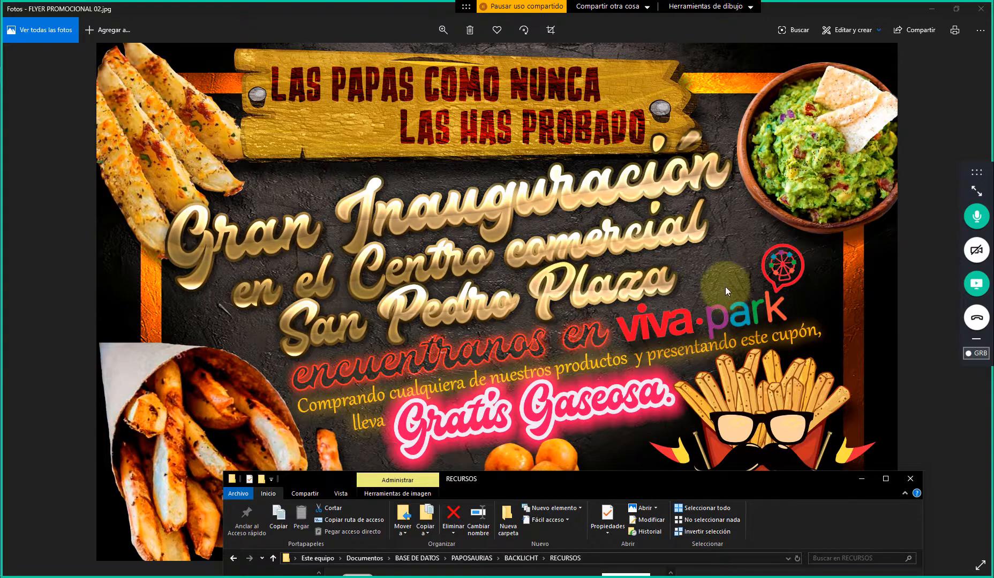
left_click_drag(729, 475, 818, 477)
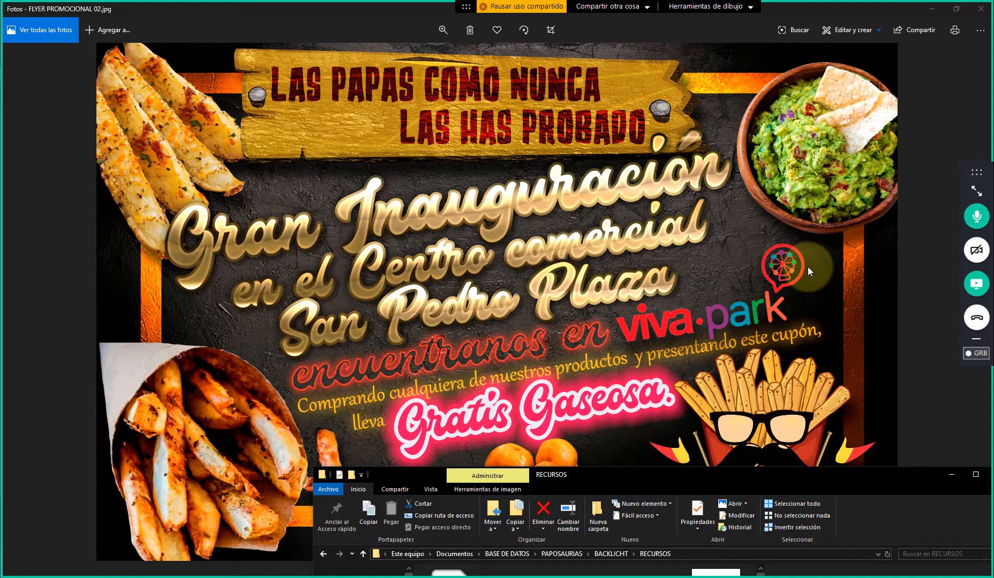
left_click_drag(914, 474, 769, 142)
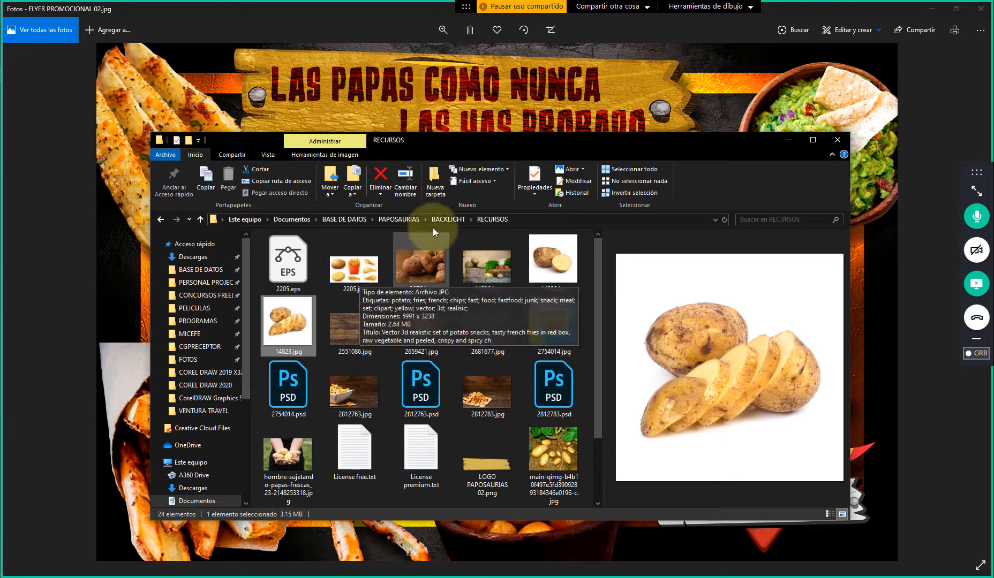
Browse the RECURSOS images again, selecting 2754014.jpg, 14823.jpg and 3876.jpg to review the potato photos
left_click(541, 324)
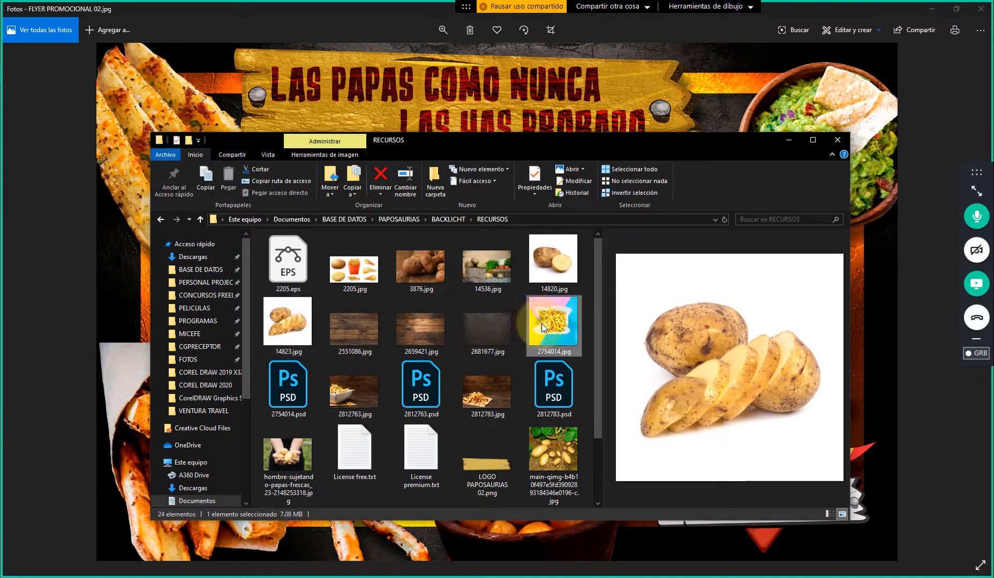
left_click(295, 324)
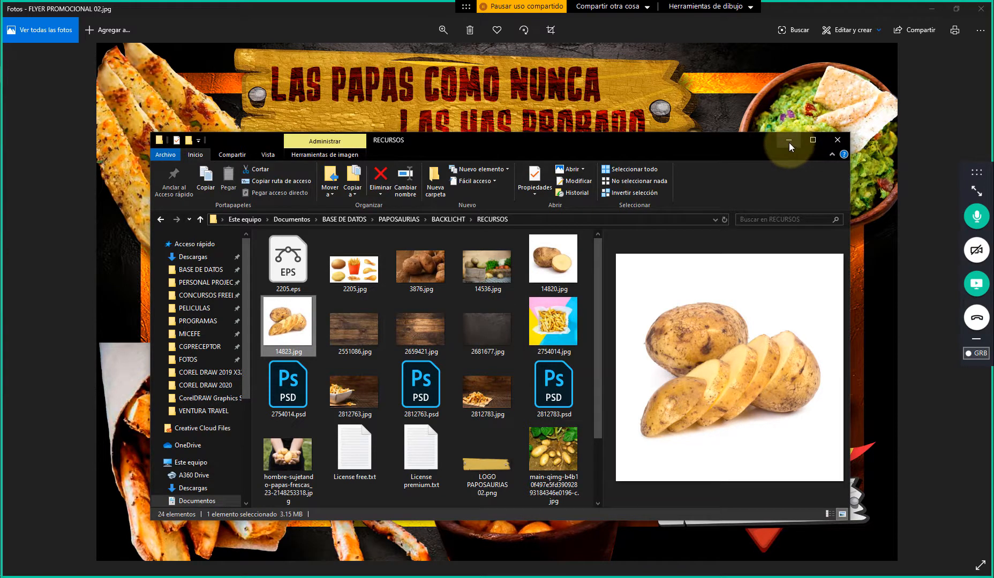
left_click_drag(599, 290, 601, 395)
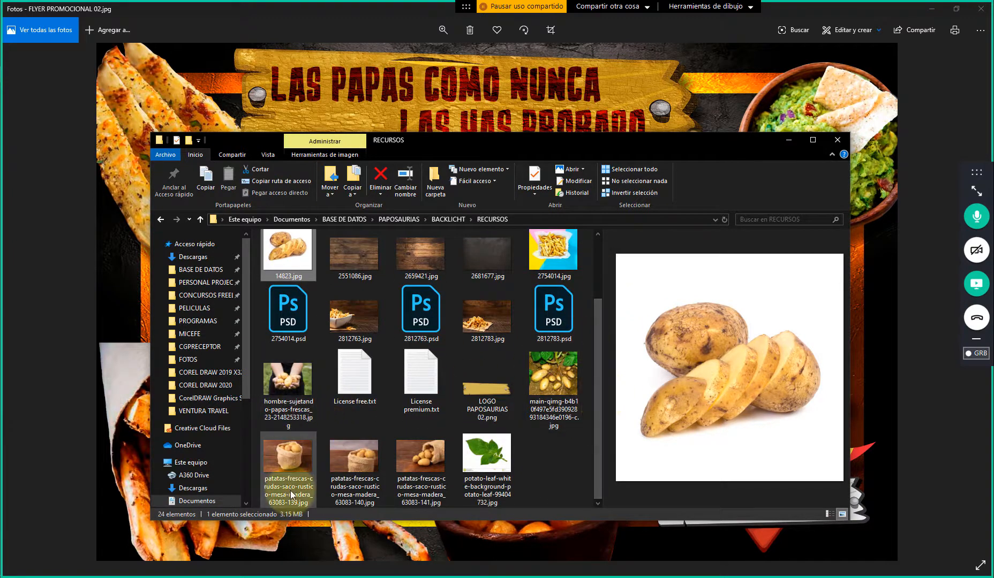
scroll(379, 369, "up", 1)
left_click(434, 278)
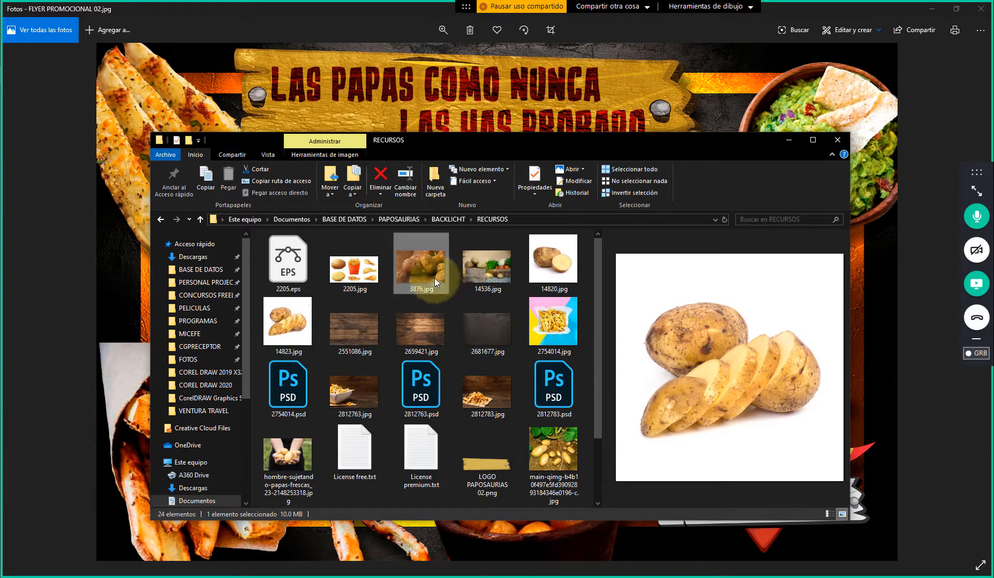
left_click_drag(687, 144, 652, 100)
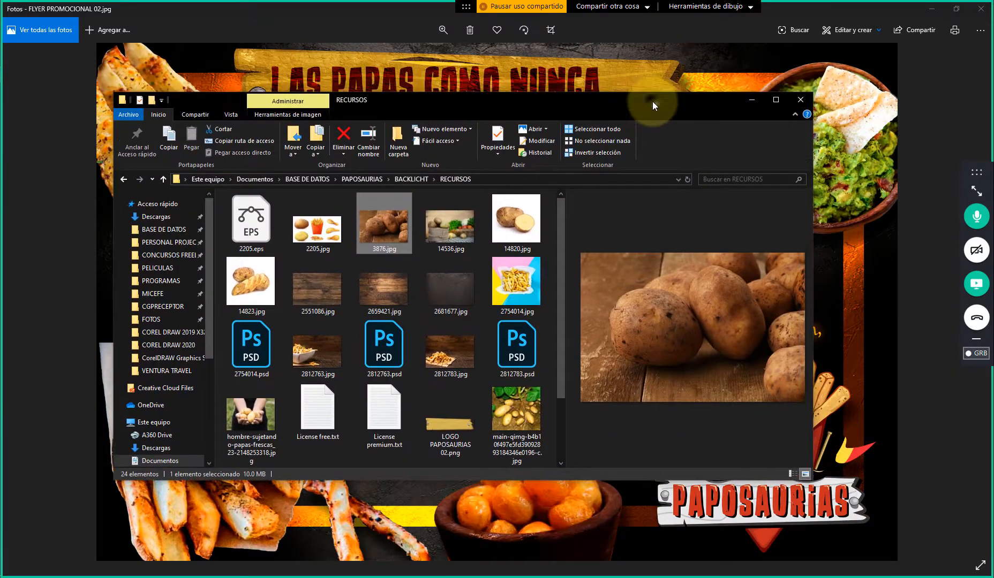
Go up to BACKLICHT, open the MENU TIZA folder and preview the WhatsApp image from 2.46.36 AM
left_click(411, 179)
double_click(252, 225)
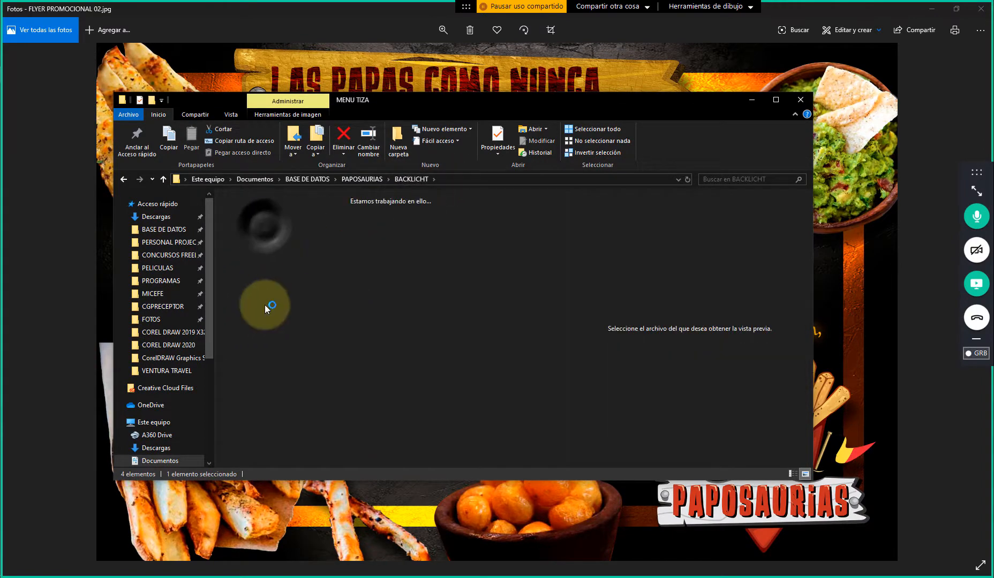
scroll(376, 352, "down", 3)
scroll(376, 351, "up", 3)
left_click(250, 225)
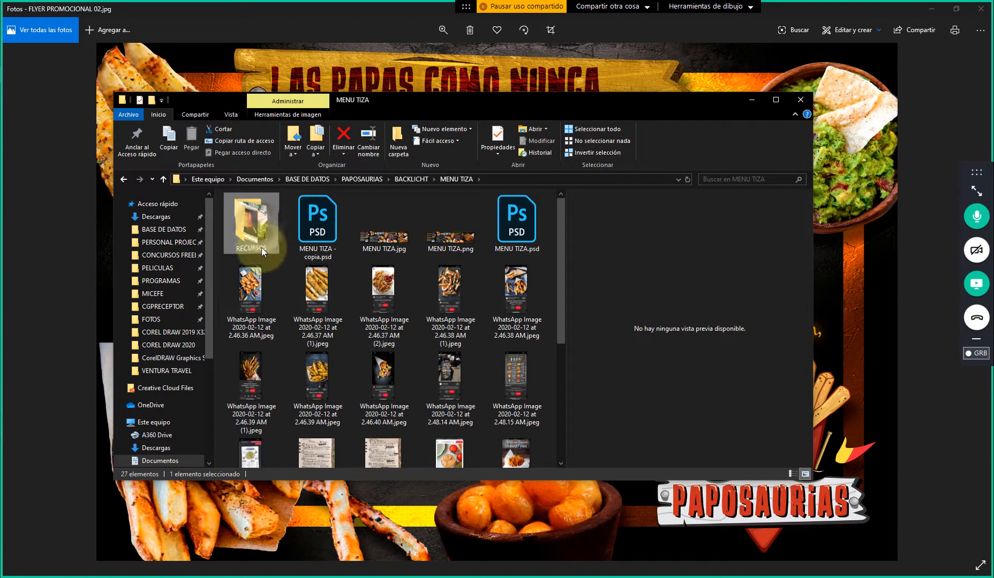
left_click(251, 278)
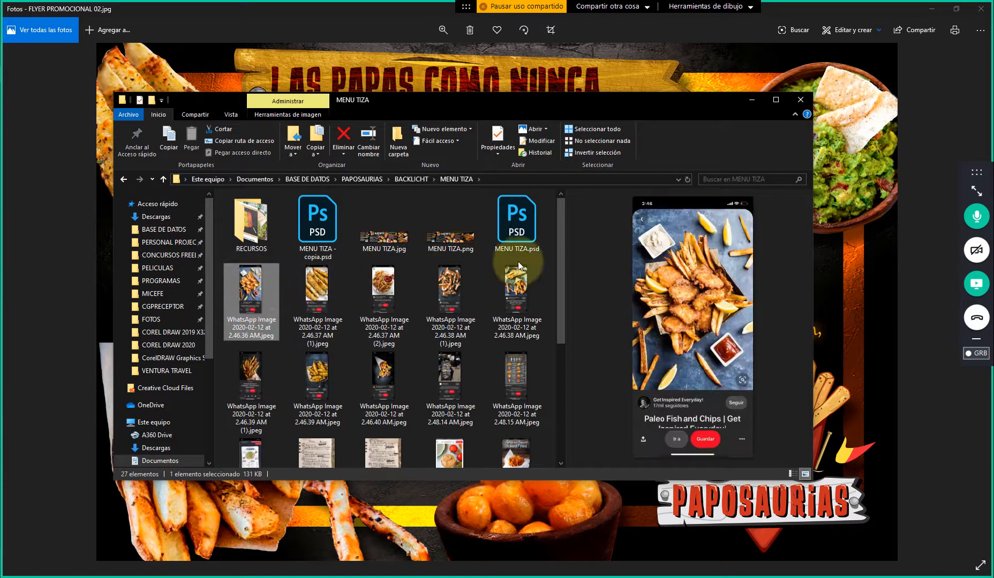
Preview the baked potato wedges image from 2.46.37 AM (1), compare it with the flyer, and browse the remaining MENU TIZA images
left_click_drag(674, 106, 736, 116)
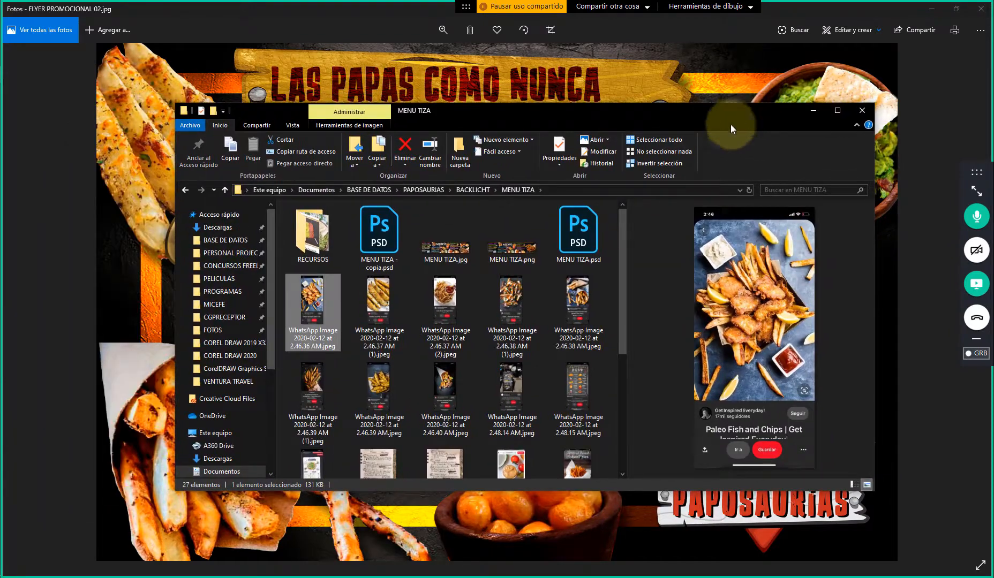
left_click(493, 303)
left_click(380, 305)
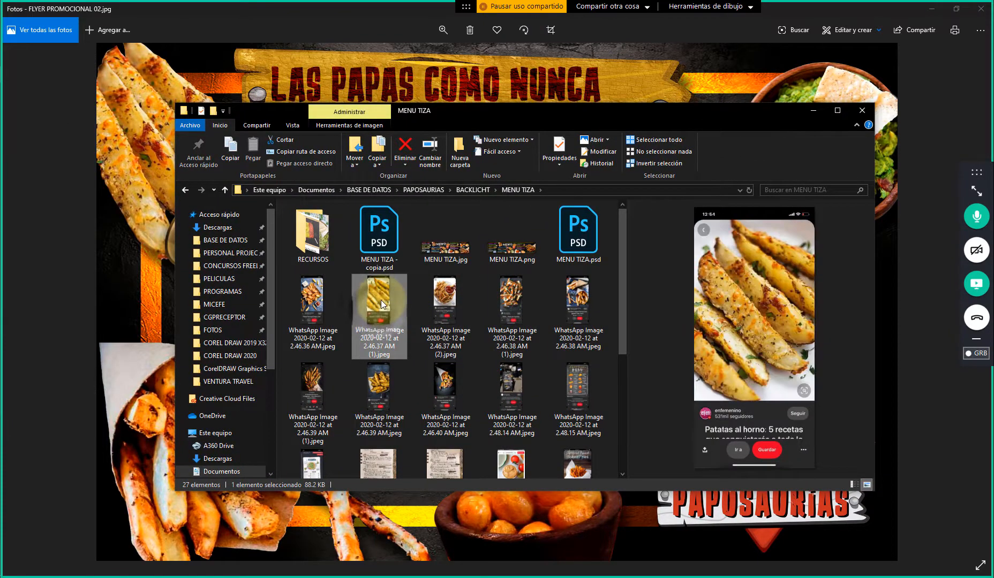
left_click_drag(489, 111, 582, 121)
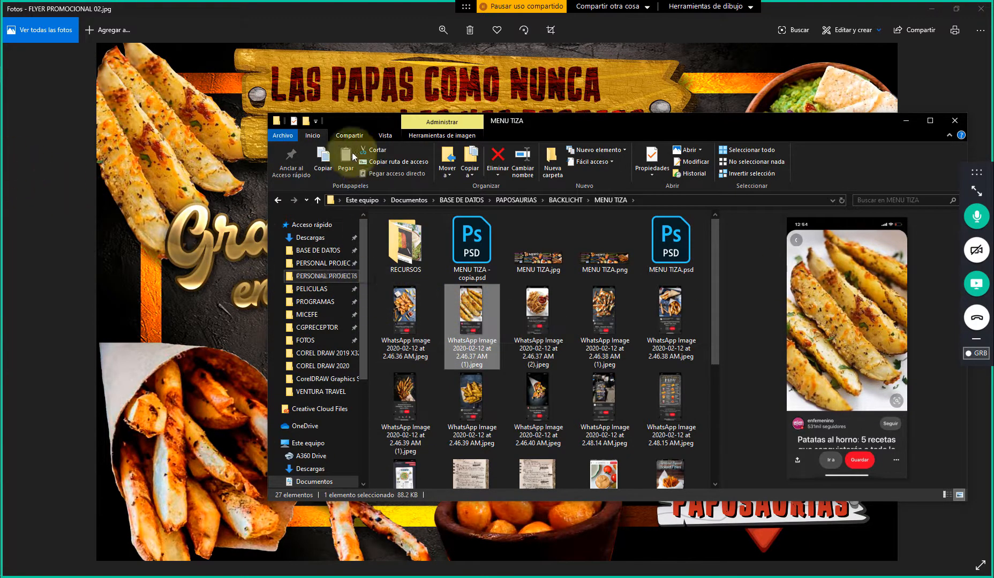
left_click(209, 149)
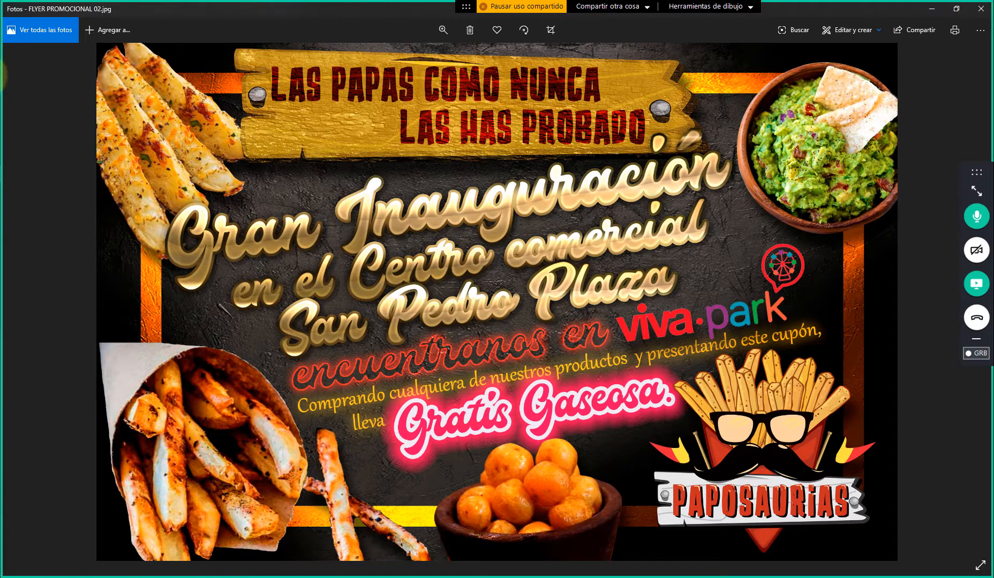
key("alt+Tab")
scroll(609, 323, "down", 5)
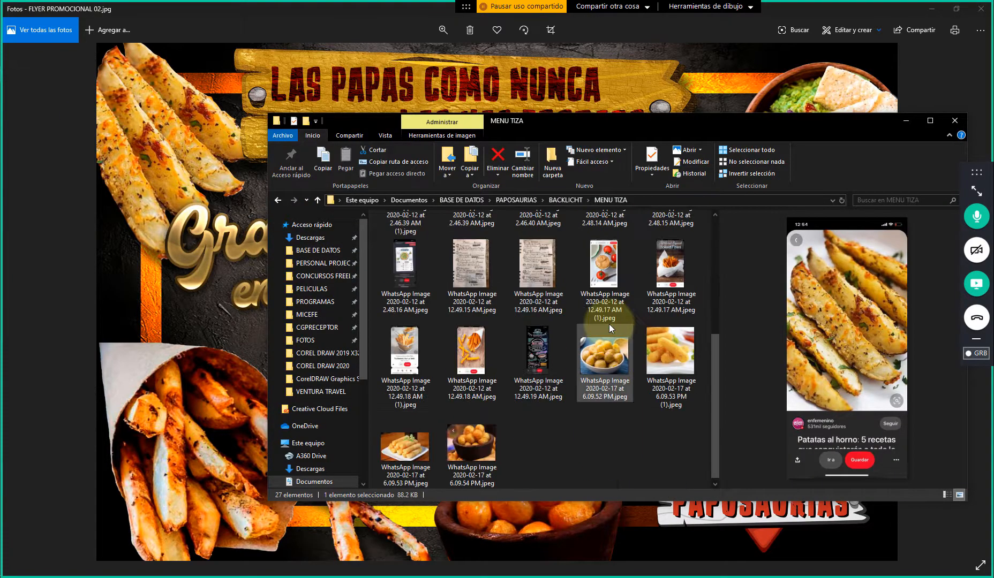
Return to BACKLICHT > RECURSOS and place the dark texture 2681677.jpg into the FLYER document in Photoshop
key("alt+Up")
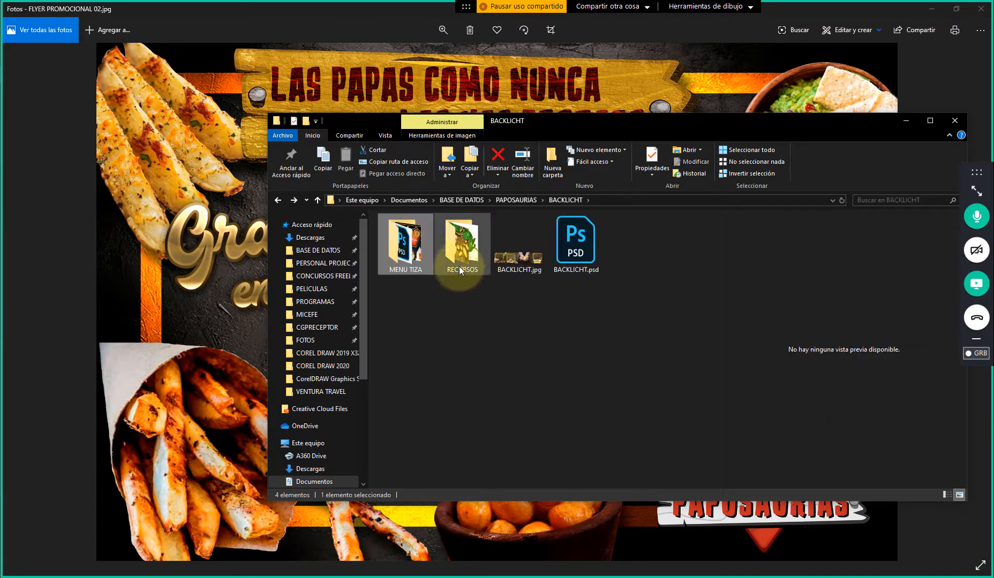
double_click(465, 249)
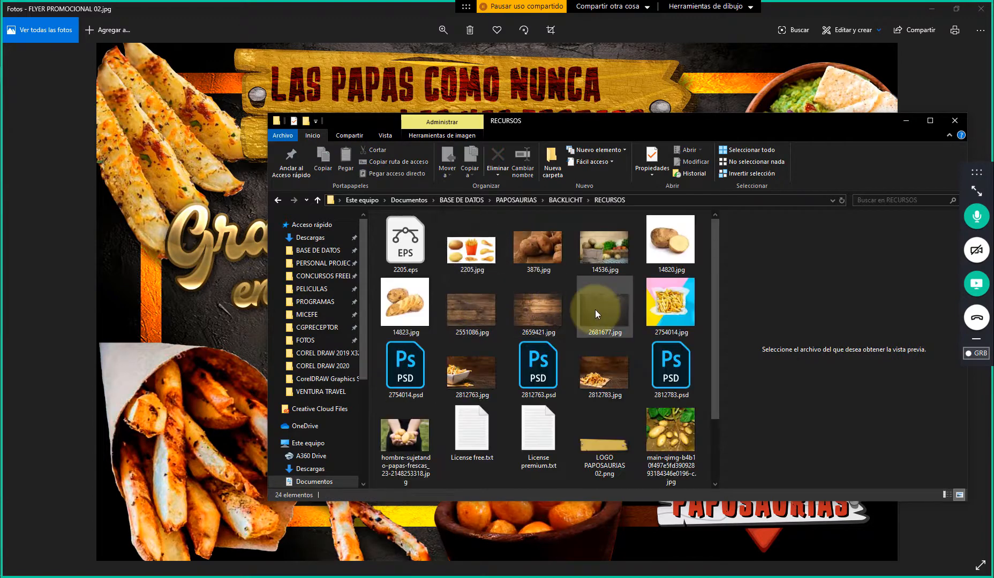
left_click(594, 310)
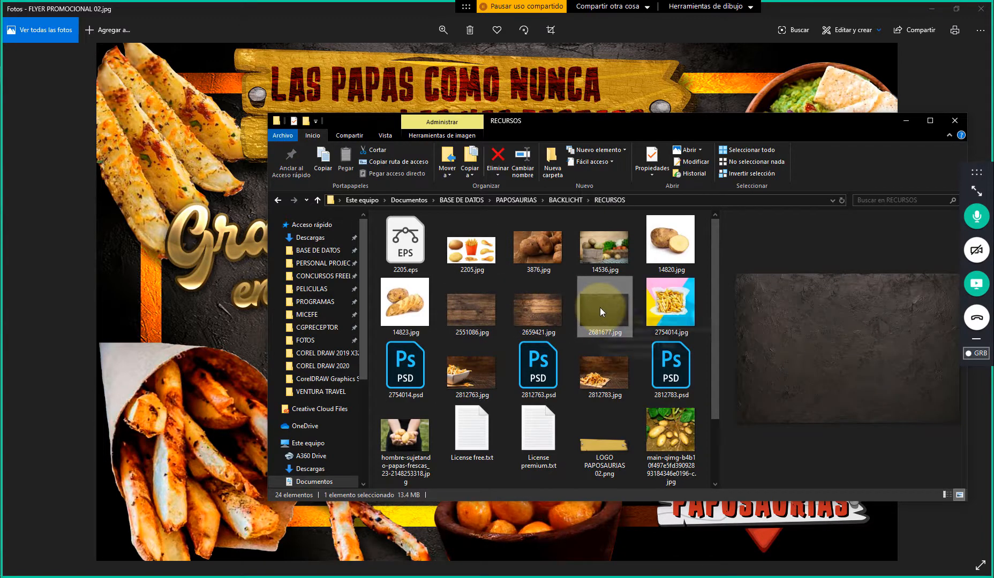
left_click_drag(604, 121, 483, 115)
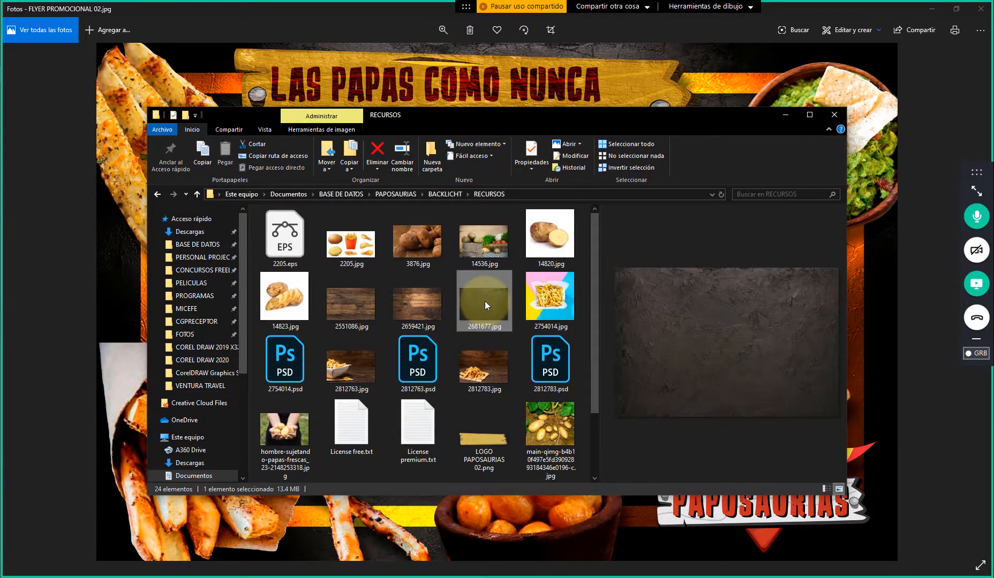
left_click_drag(484, 301, 366, 299)
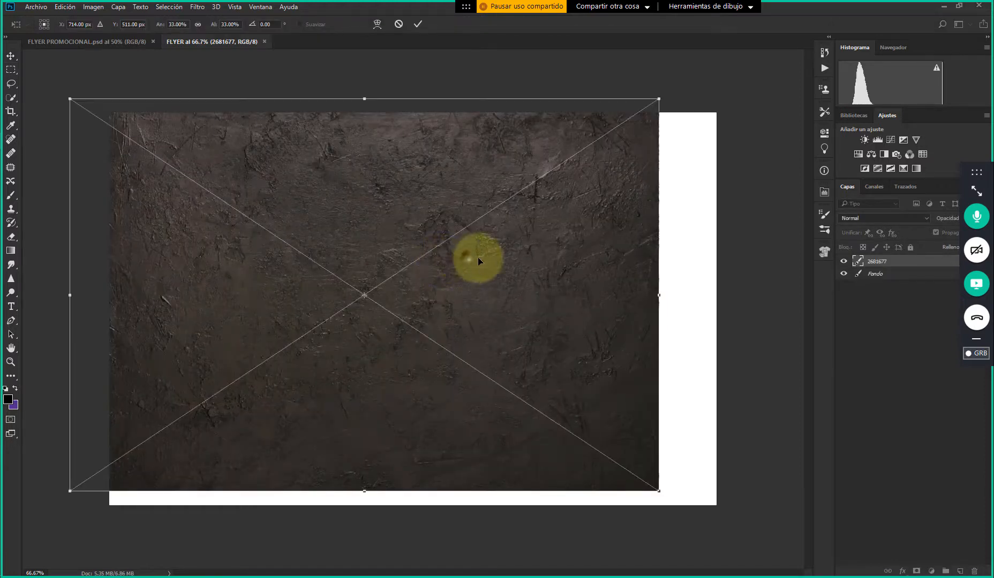
Align the placed texture with the canvas, stretch it to 34% width and 33% height to cover the page, and commit the placement
left_click_drag(478, 260, 530, 299)
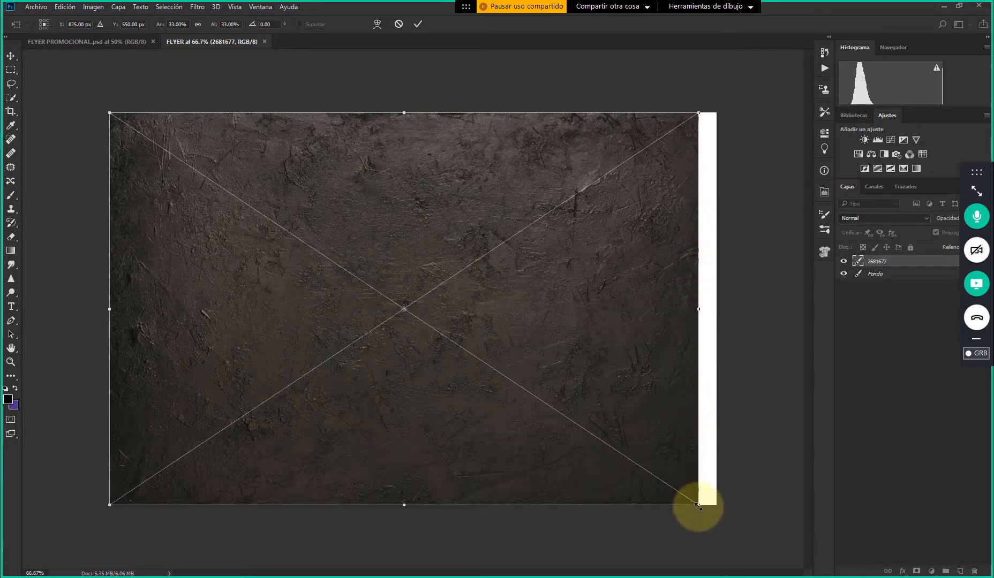
mouse_move(698, 506)
left_mouse_down()
mouse_move(721, 521)
mouse_move(696, 503)
left_mouse_up()
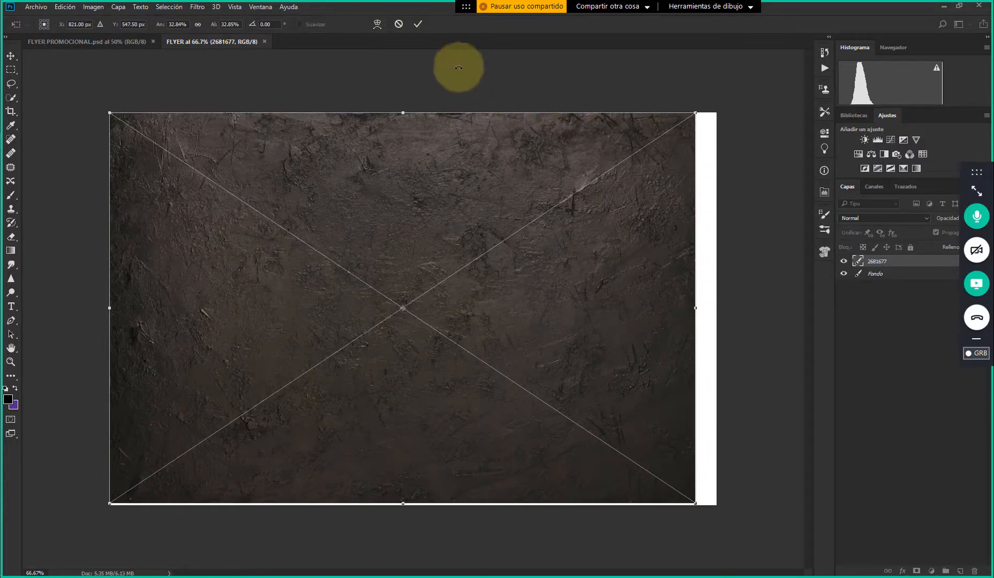
left_click_drag(695, 310, 716, 311)
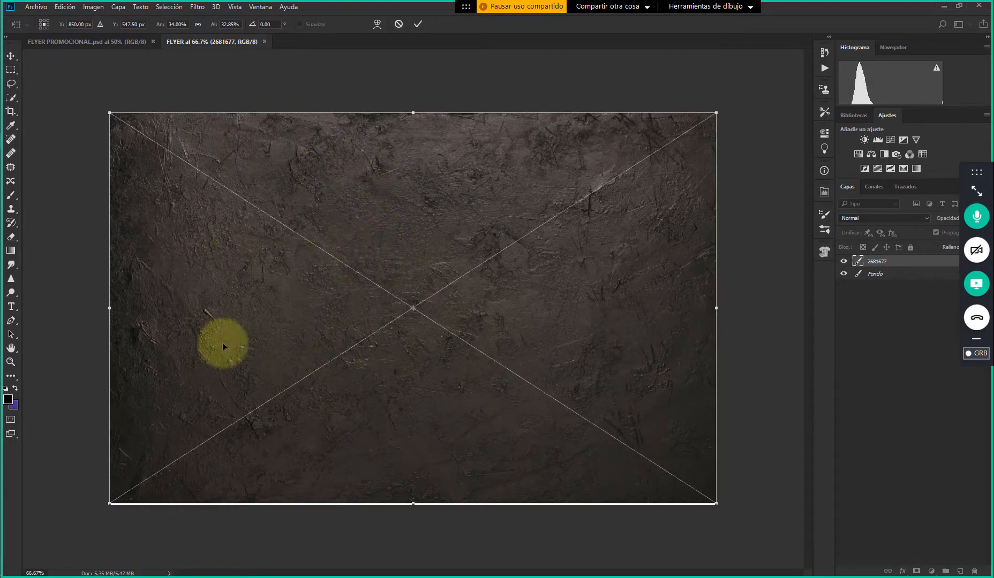
left_click_drag(416, 505, 413, 507)
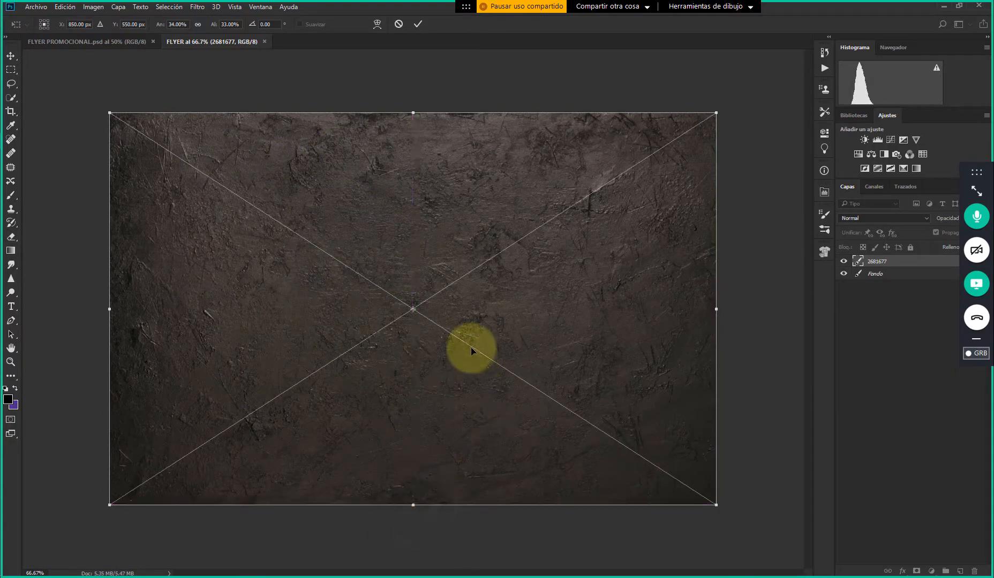
double_click(458, 255)
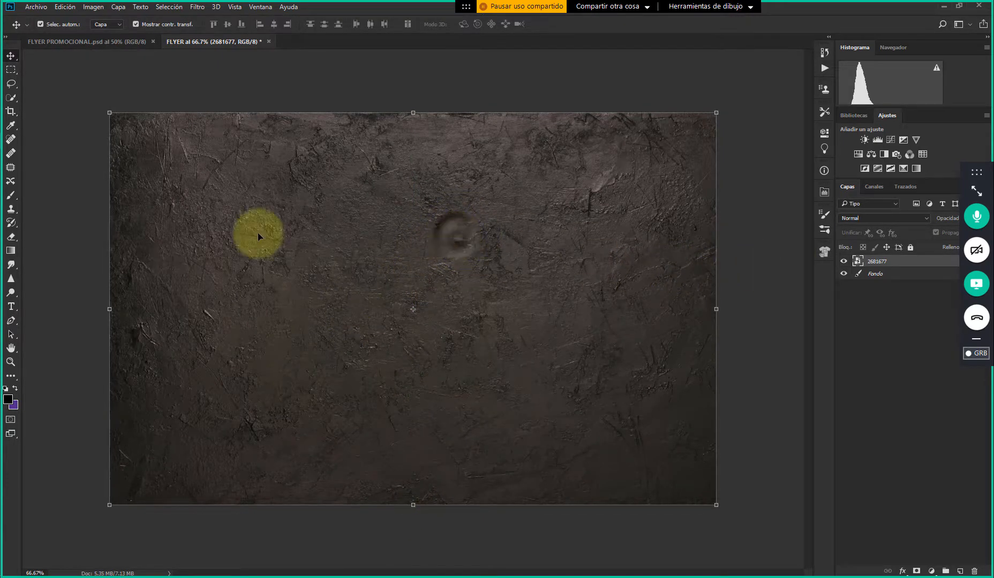
left_click(176, 80)
left_click(171, 159)
left_click(746, 189)
left_click(654, 188)
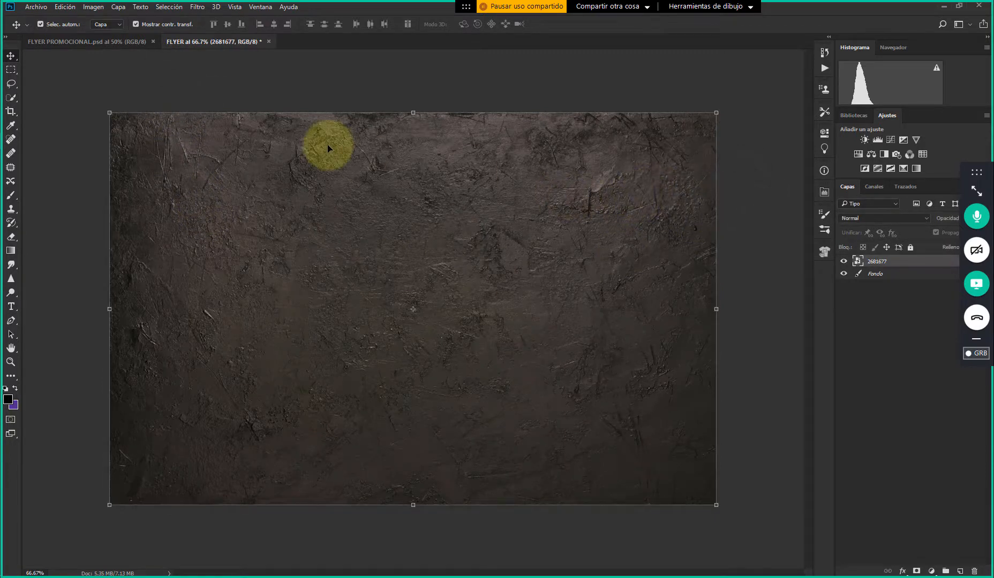
Open the Rendimiento preferences to review Photoshop's memory usage, history states and cache settings
left_click(64, 7)
mouse_move(206, 424)
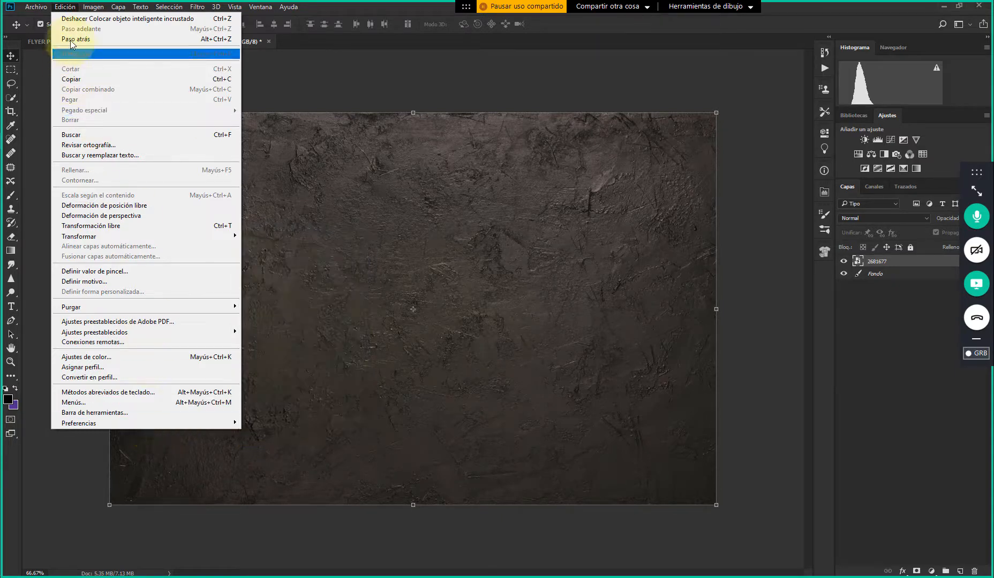
left_click(65, 6)
left_click(65, 6)
mouse_move(139, 427)
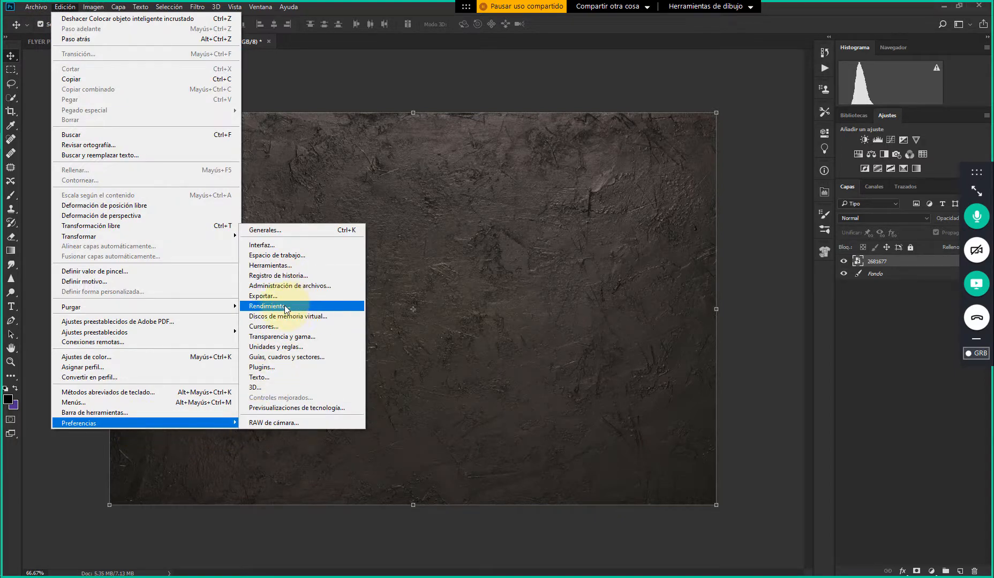
left_click(284, 305)
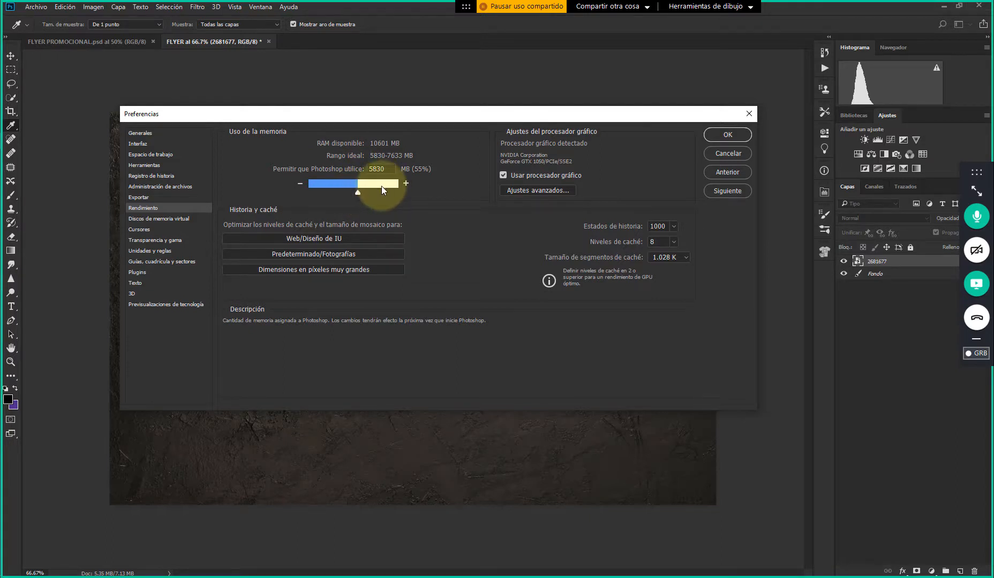
Try memory allowances of up to 8506 MB for Photoshop and settle on 5586 MB (52%)
left_click_drag(358, 195, 382, 197)
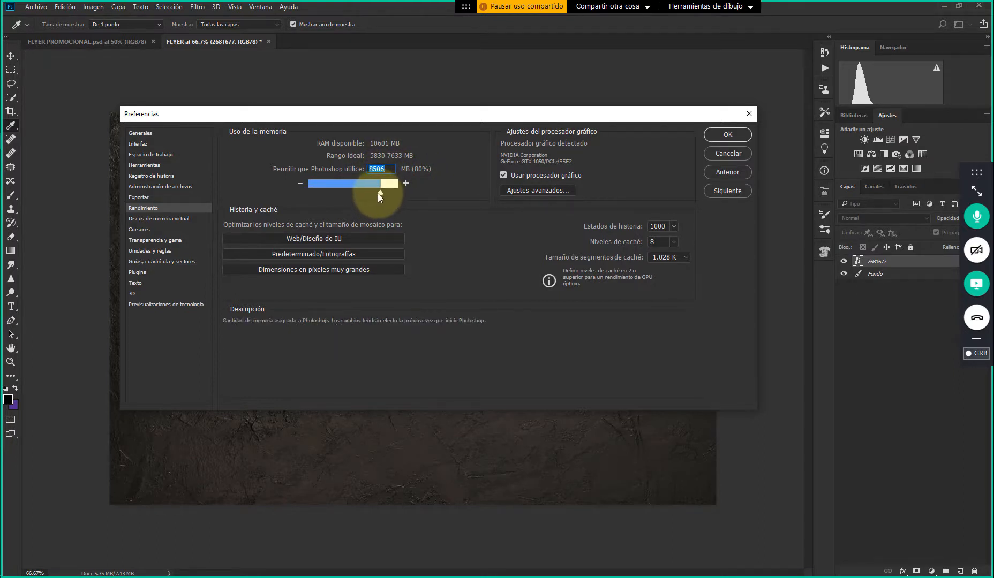
left_click_drag(378, 194, 362, 193)
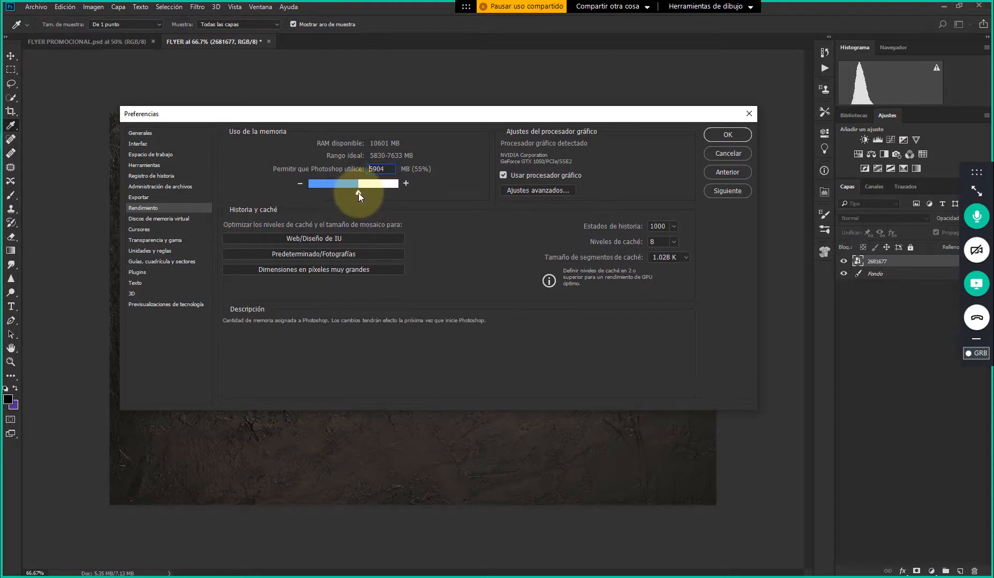
left_click_drag(360, 193, 354, 193)
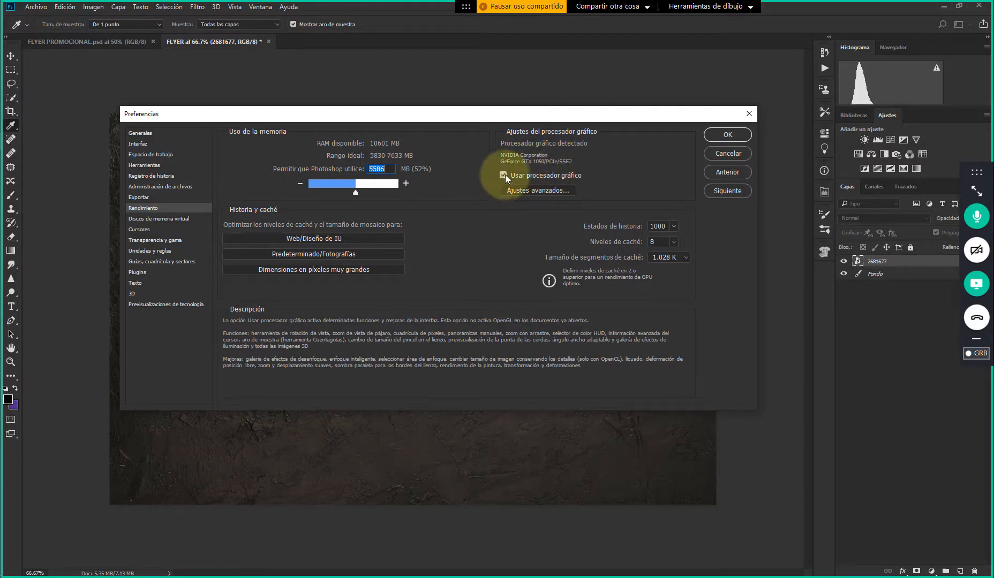
Open the graphics processor's advanced settings and inspect the available Modo Dibujo options
left_click(539, 190)
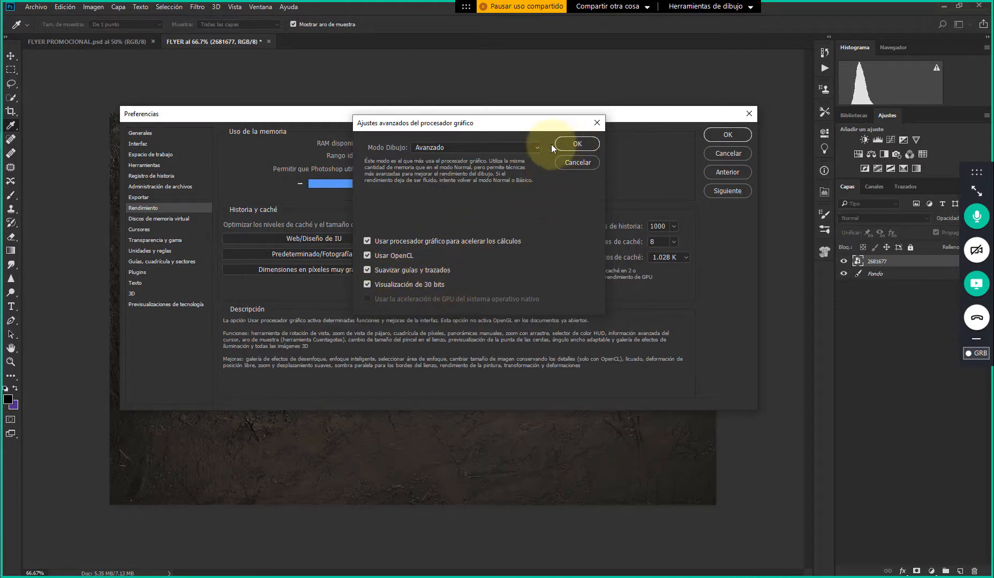
left_click(509, 147)
left_click(509, 145)
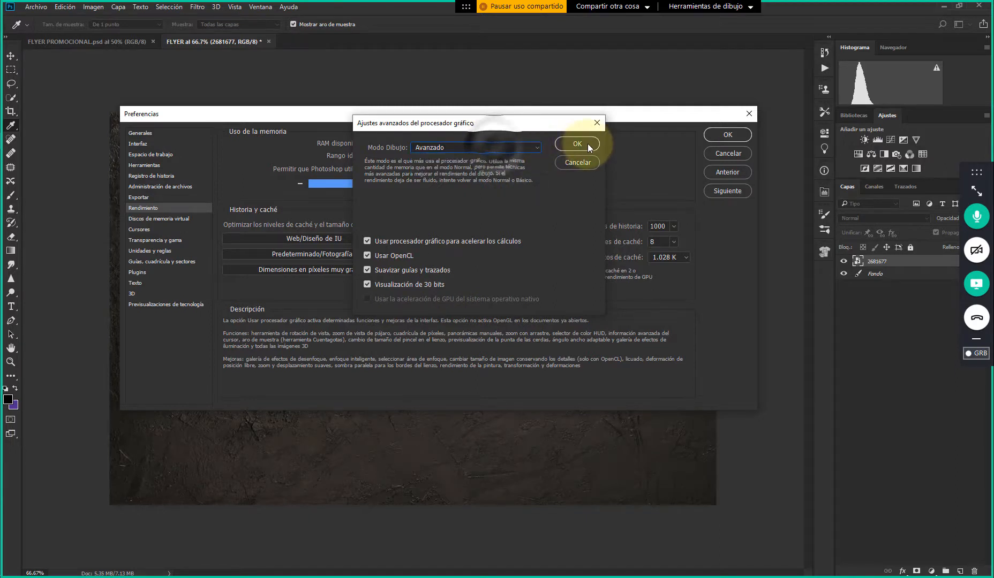
left_click(523, 149)
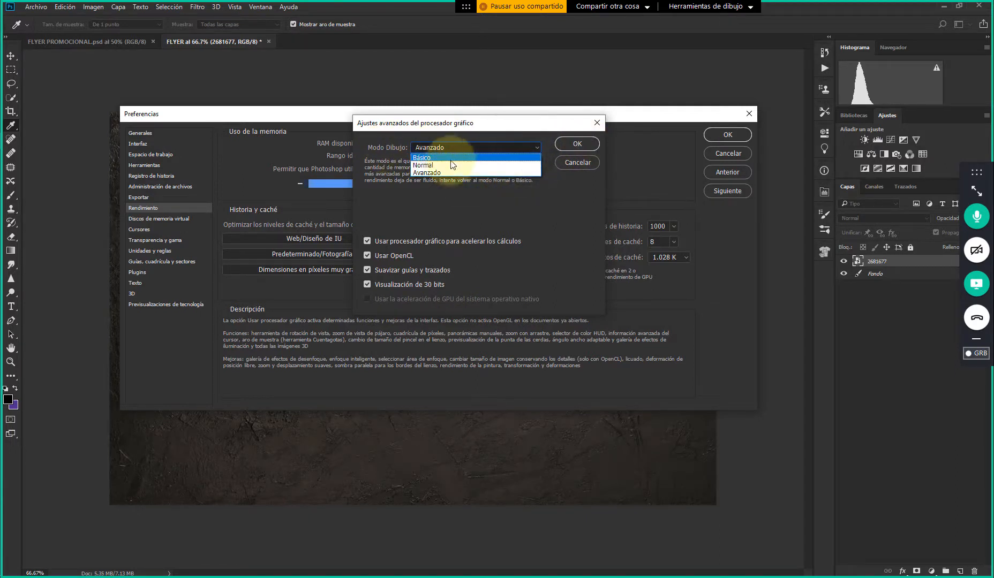
left_click(462, 148)
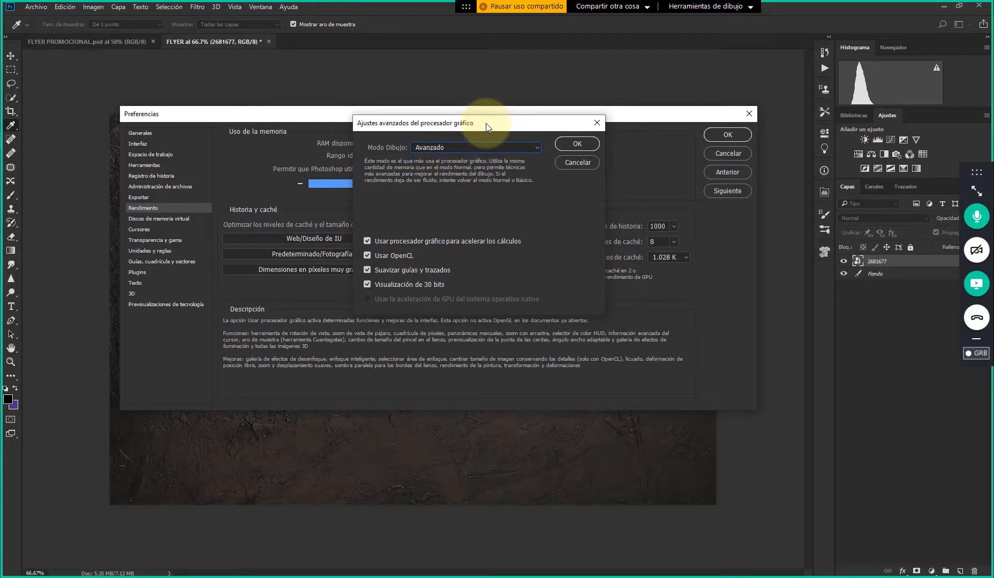
left_click_drag(486, 124, 472, 153)
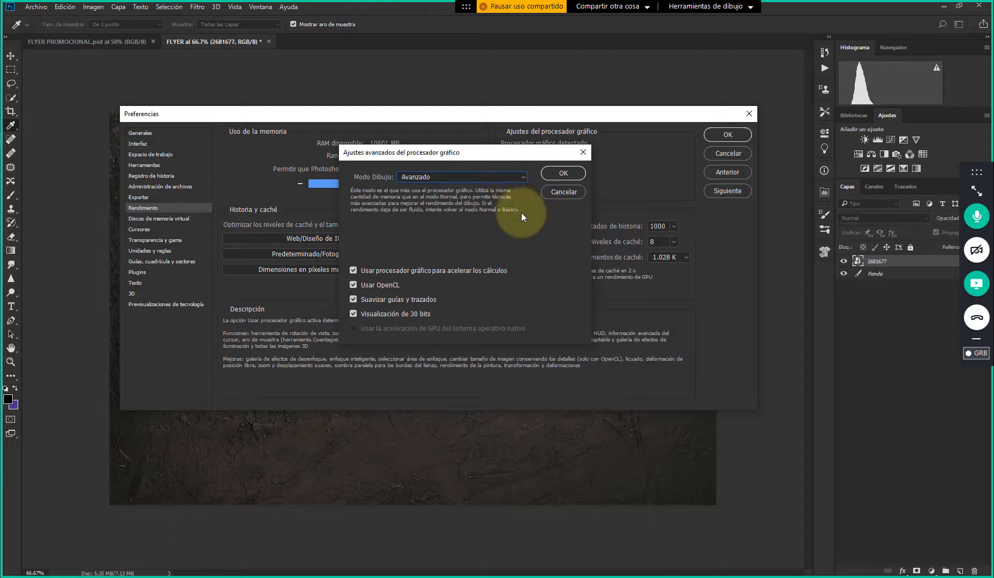
left_click_drag(527, 155, 495, 171)
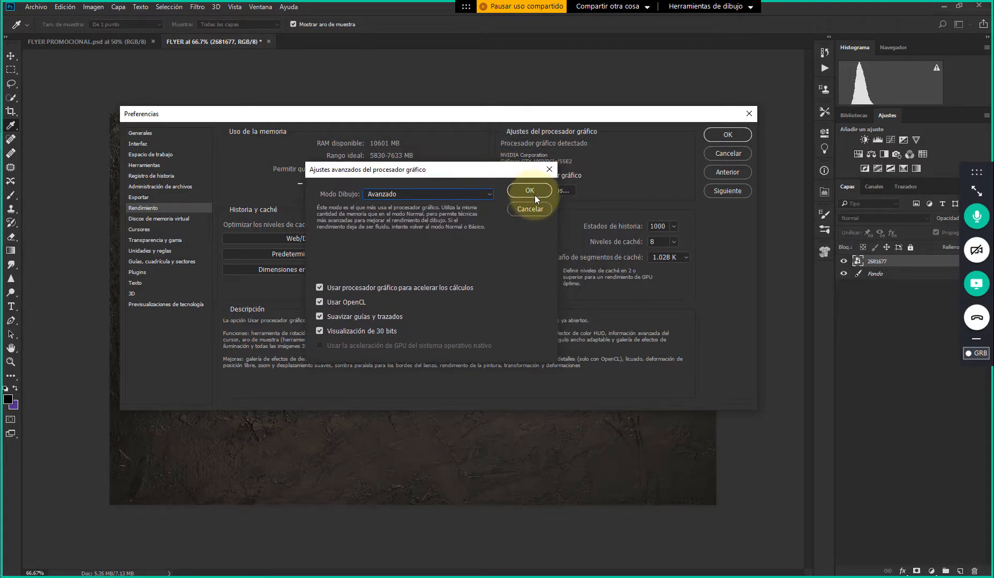
Try the Básico, Normal and Avanzado drawing modes, cancel the advanced settings, and switch Usar procesador gráfico off and back on
left_click(424, 197)
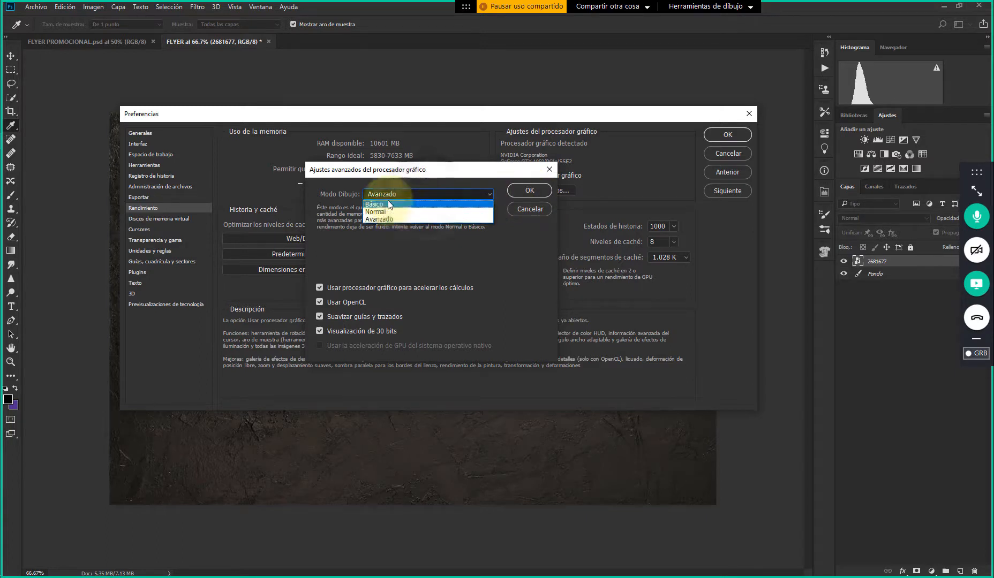
left_click(335, 191)
left_click(391, 196)
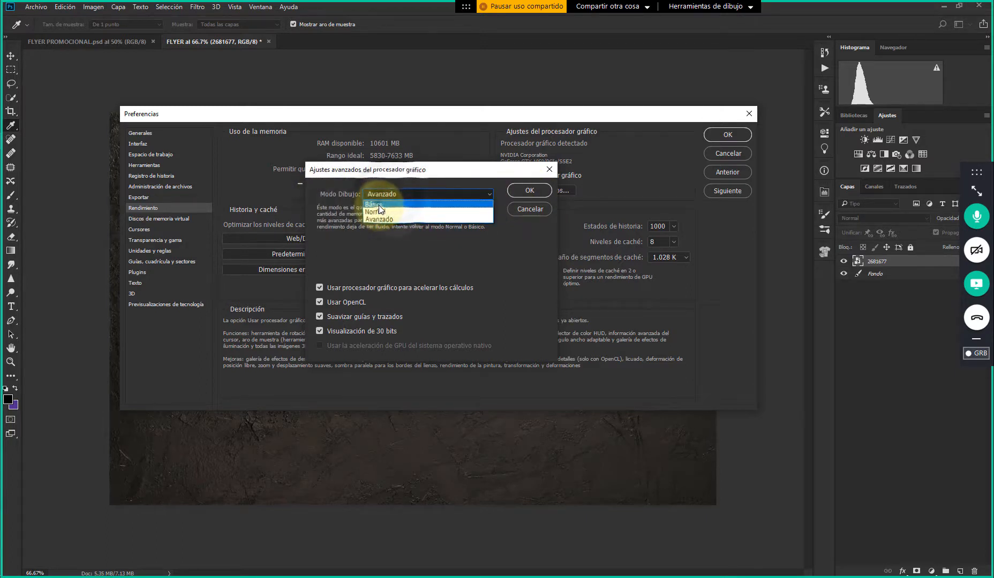
left_click(379, 205)
left_click(381, 196)
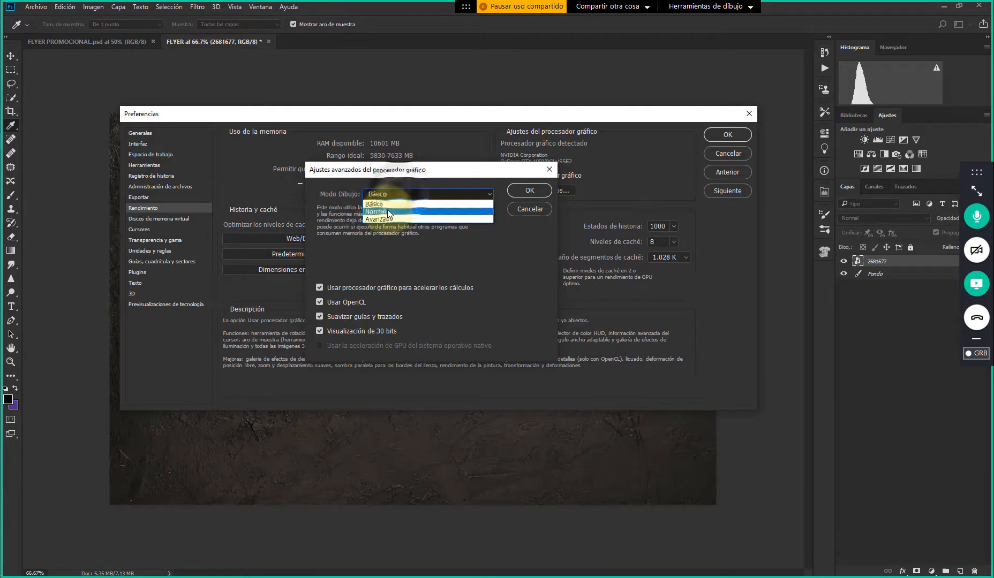
left_click(387, 208)
left_click(400, 193)
left_click(393, 217)
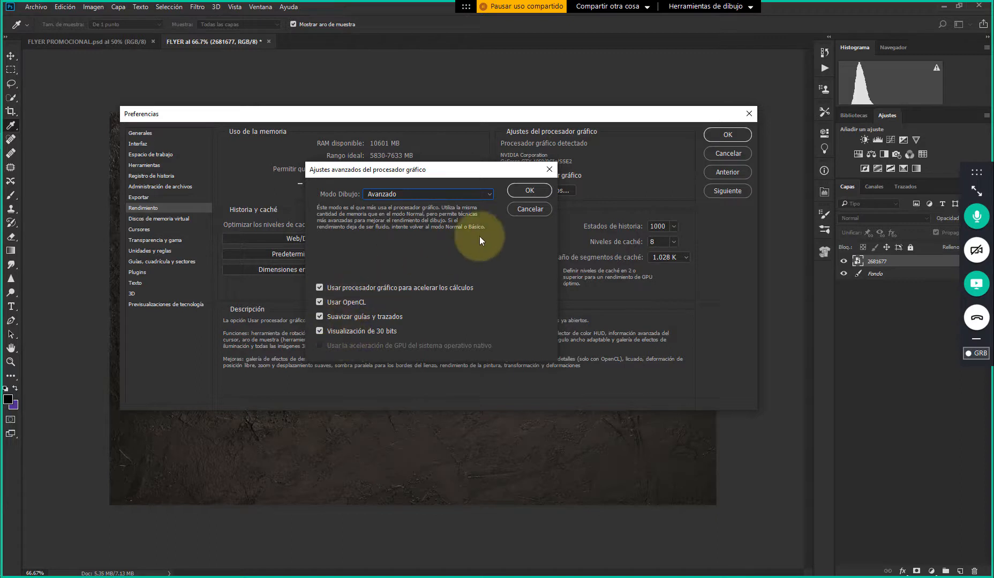
left_click(530, 209)
left_click(503, 176)
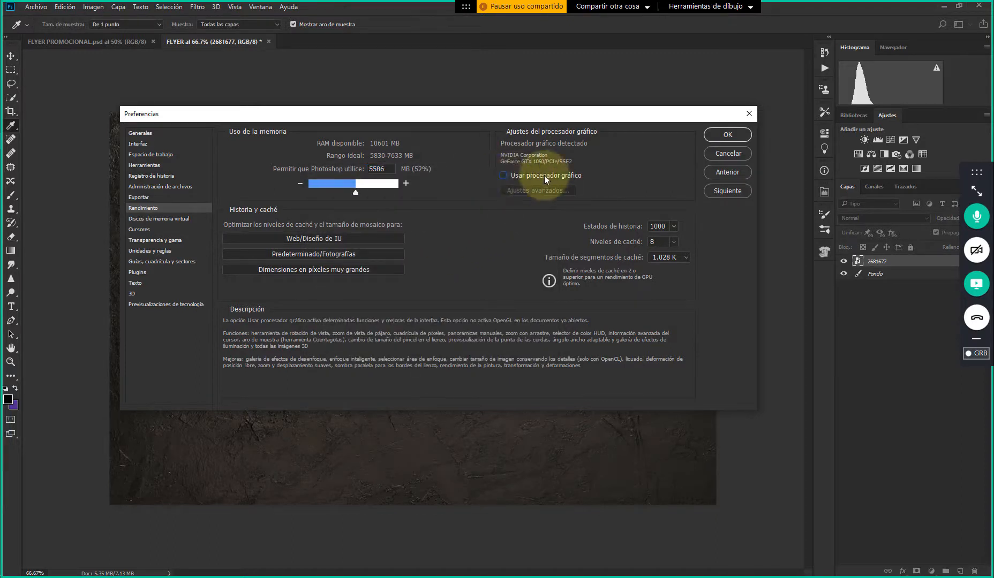
left_click(501, 175)
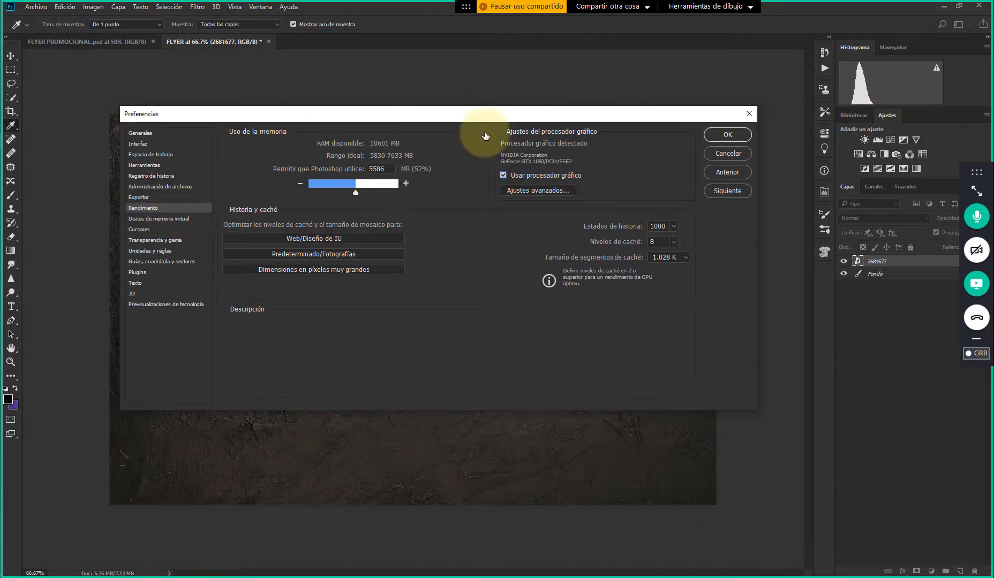
Check the virtual memory disks, return to the Rendimiento settings and accept the preferences
key("Down")
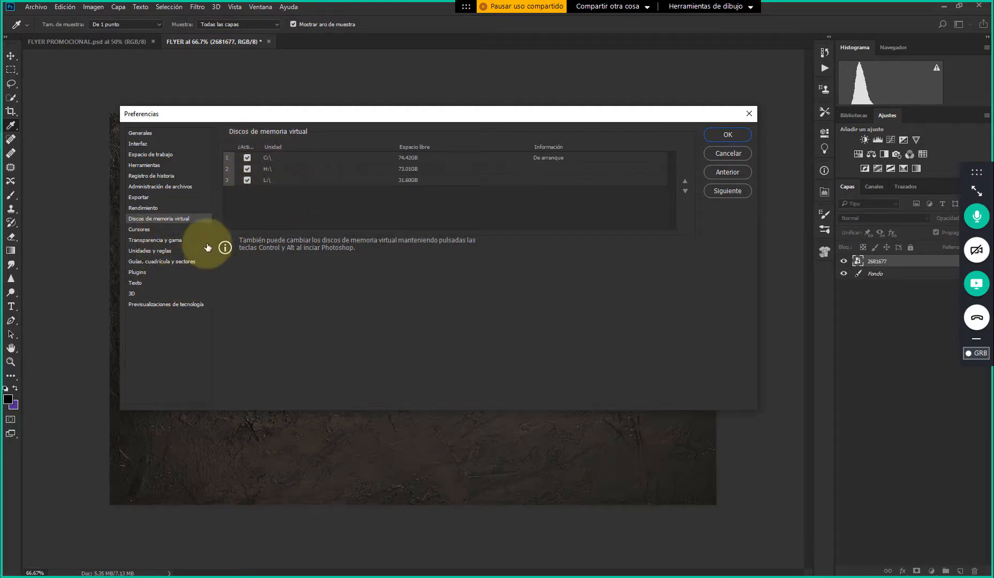
left_click(154, 210)
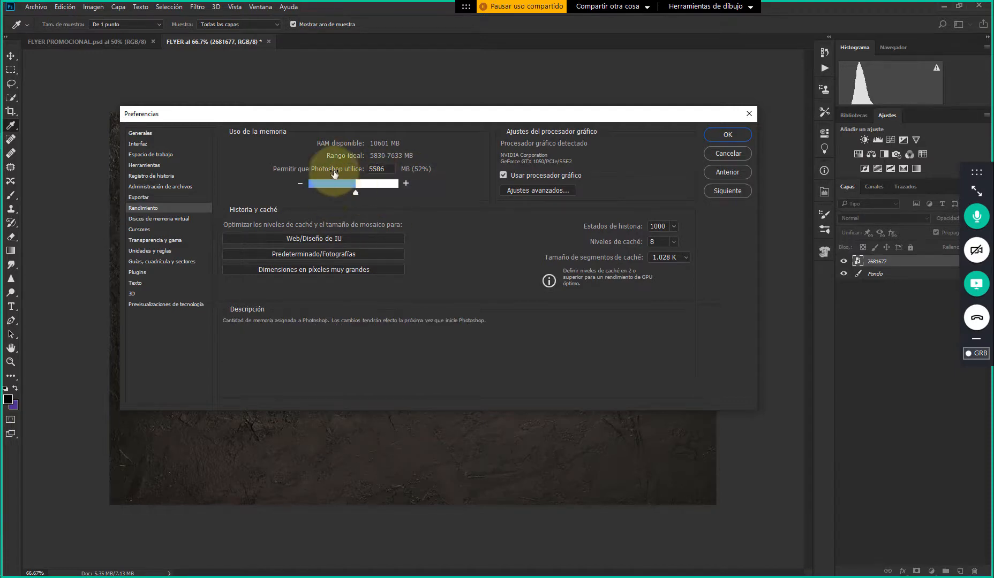
left_click(728, 134)
key("v")
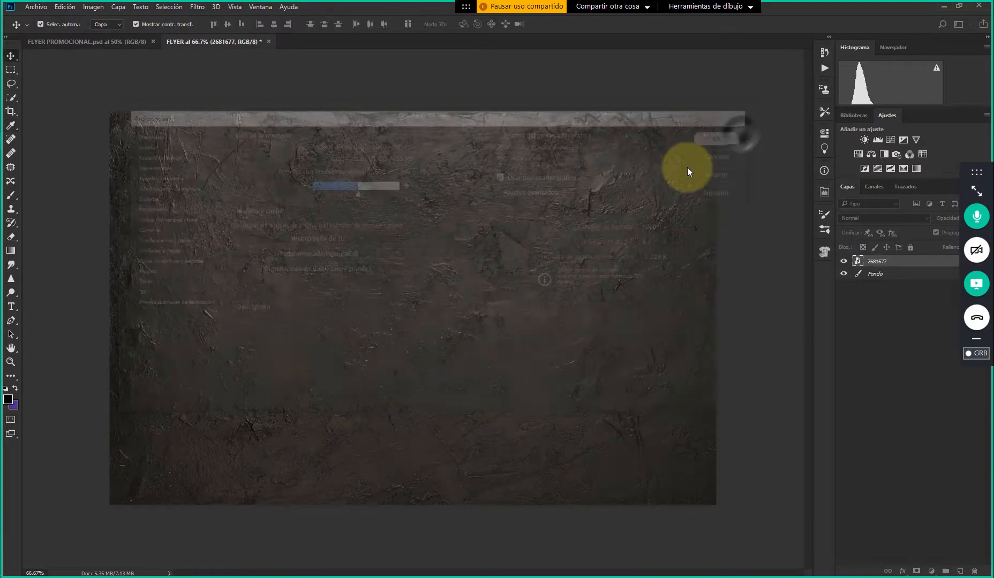
left_click(484, 86)
left_click(455, 145)
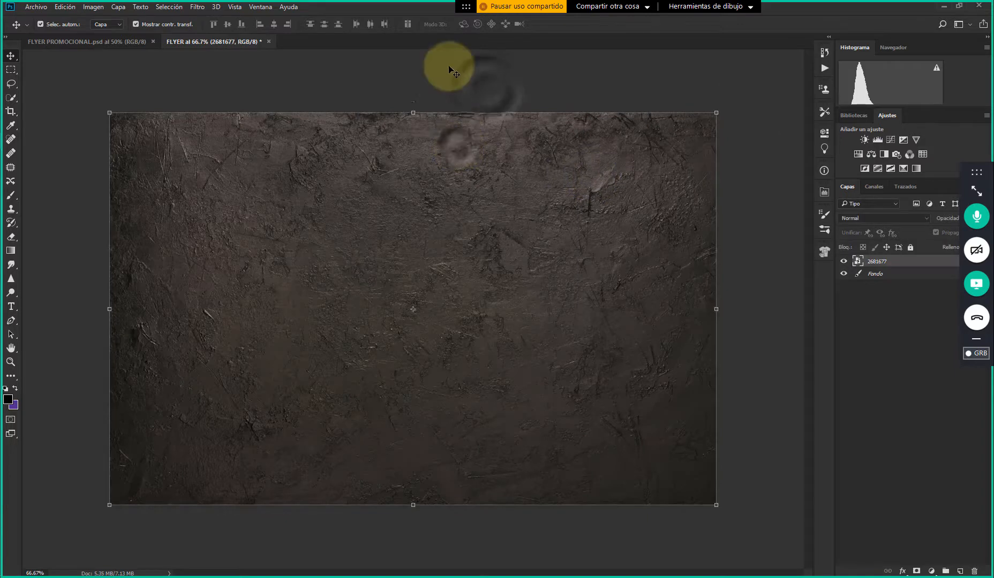
left_click(450, 69)
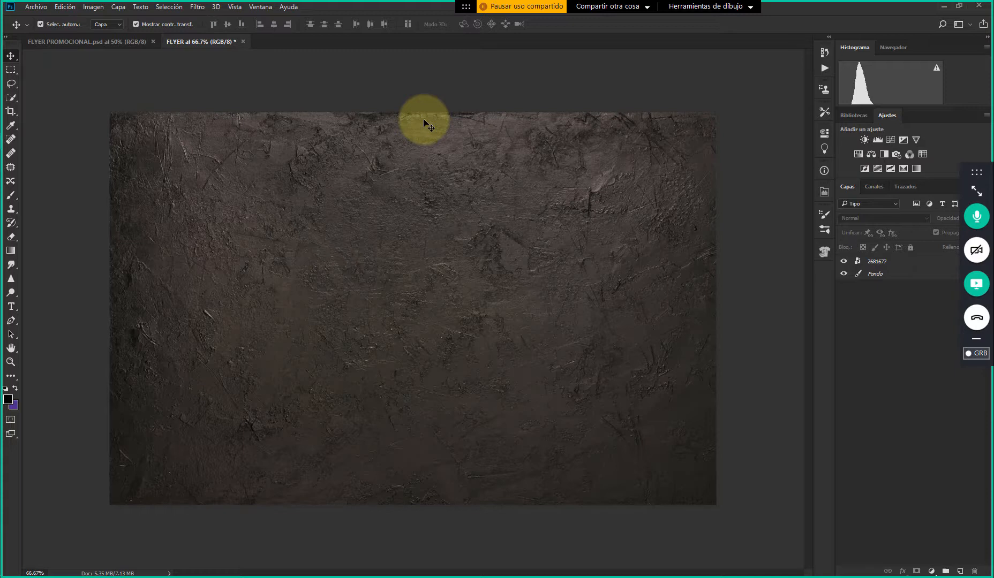
left_click(429, 123)
left_click(510, 83)
left_click(518, 135)
left_click(519, 90)
left_click(515, 135)
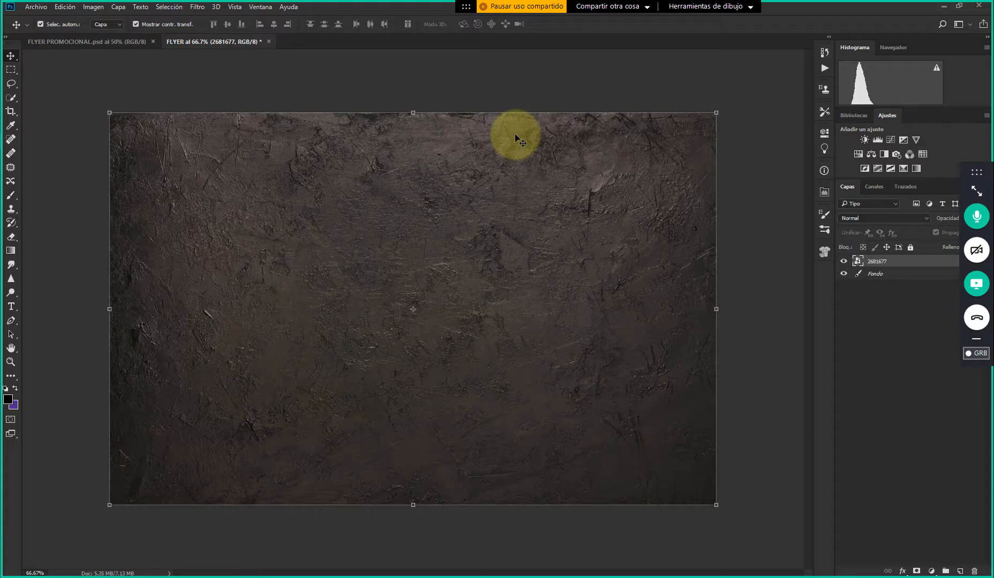
Reopen the Rendimiento preferences, set Photoshop's memory allowance to 6031 MB (56%) and accept the change
left_click(70, 10)
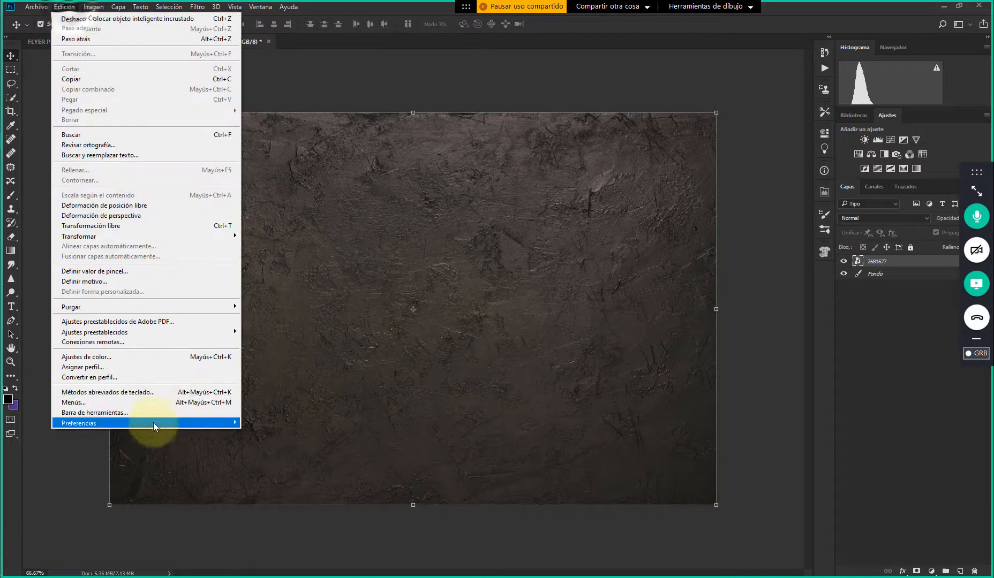
mouse_move(152, 423)
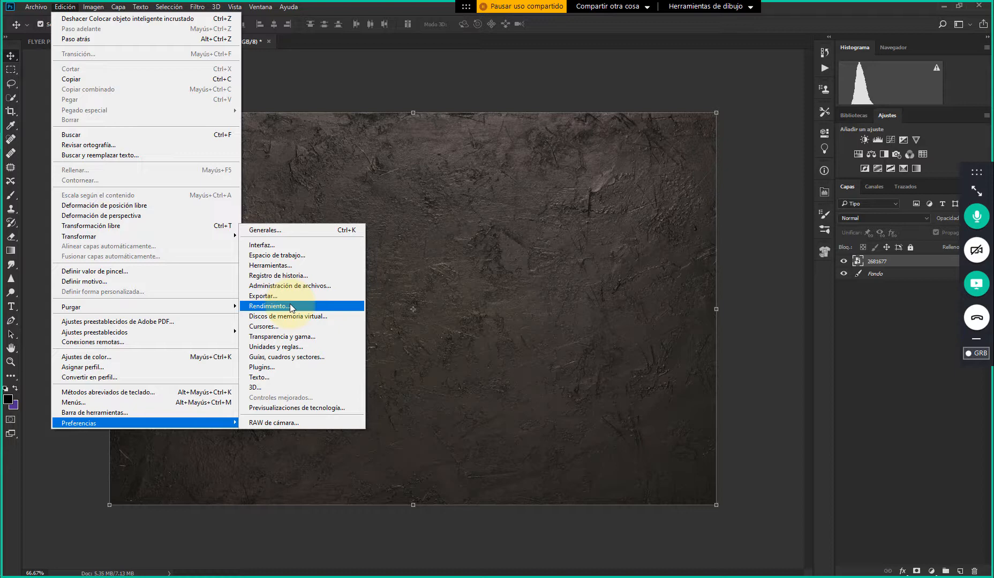
left_click(290, 306)
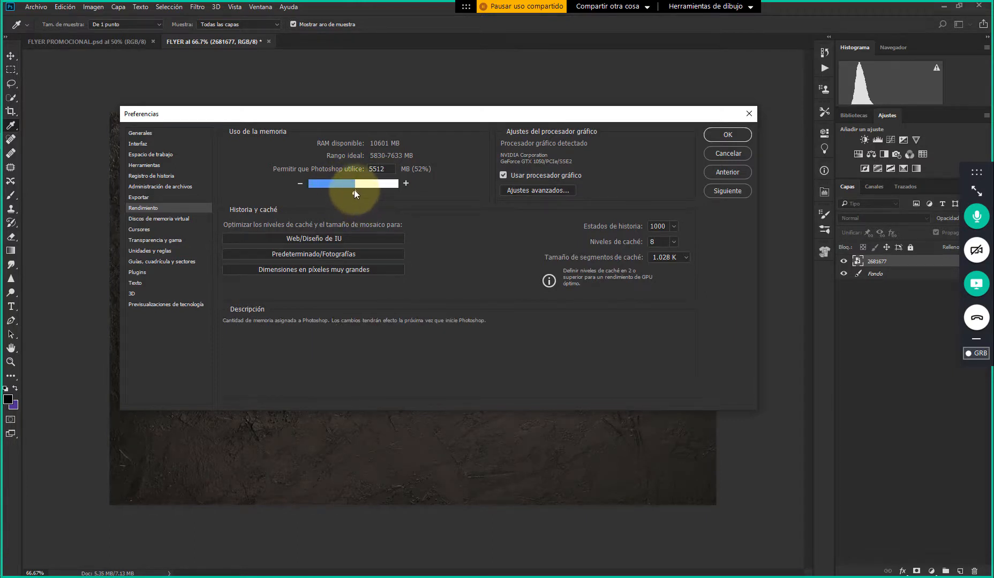
mouse_move(354, 190)
left_mouse_down()
mouse_move(325, 190)
mouse_move(336, 191)
left_mouse_up()
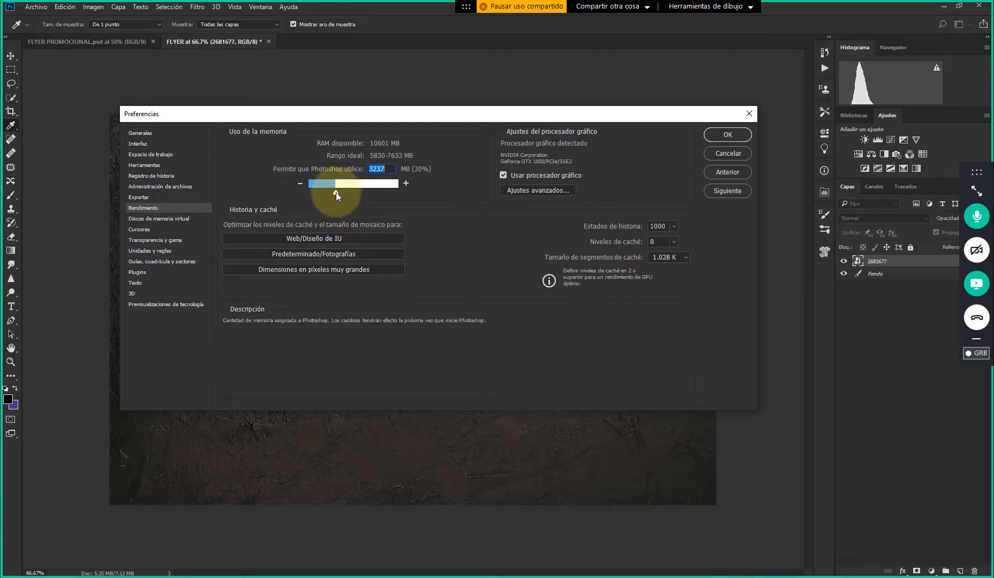
left_click_drag(336, 192, 365, 191)
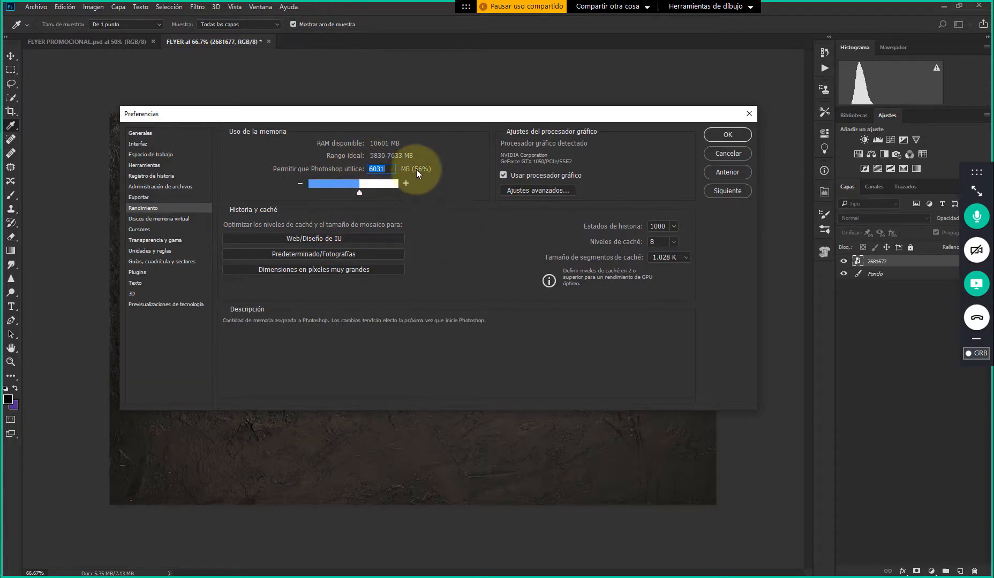
left_click(722, 135)
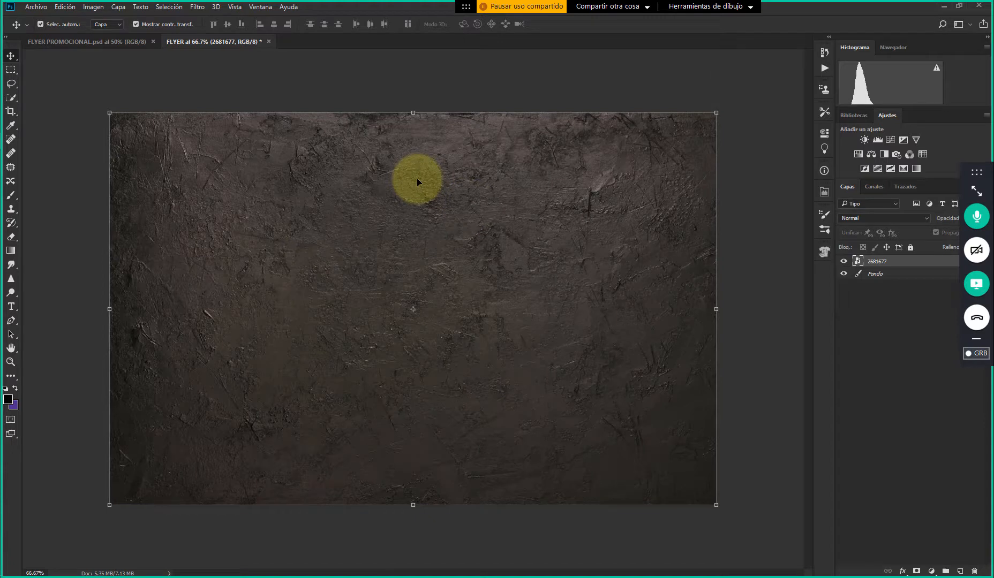
left_click(418, 80)
left_click(410, 115)
left_click(406, 82)
left_click(377, 133)
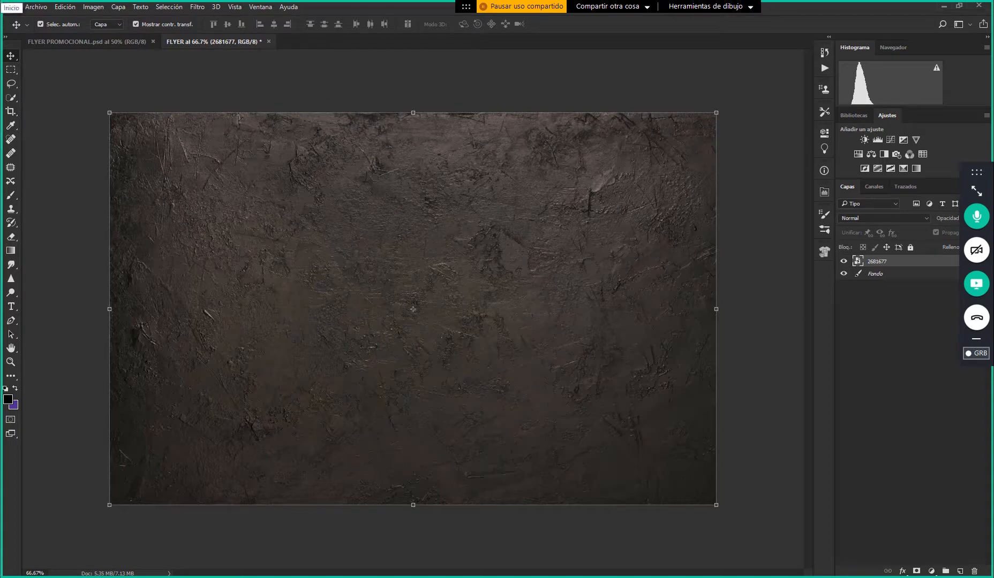
key("super")
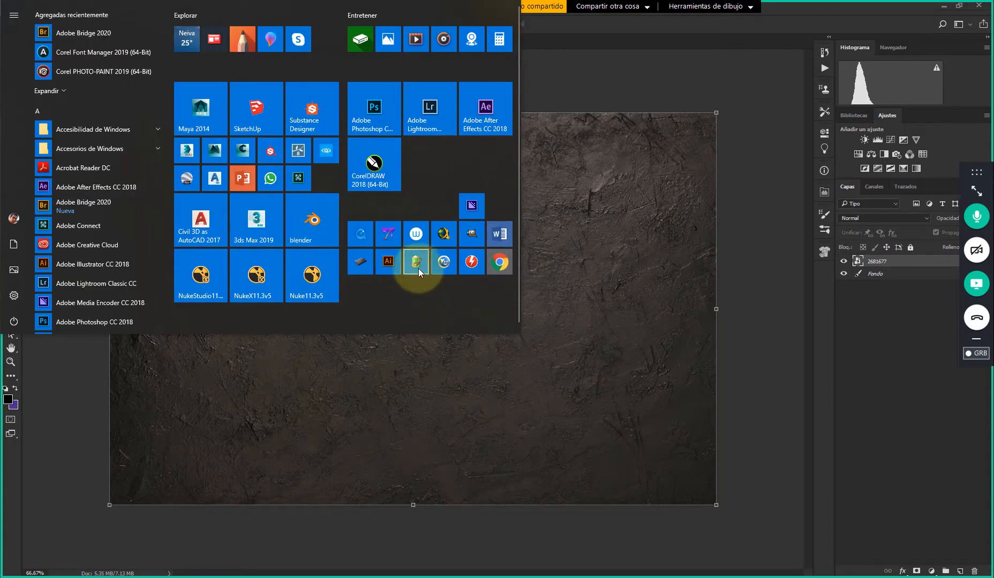
left_click(643, 94)
Minimize Photoshop, the RECURSOS folder and the FLYER PROMOCIONAL 02.jpg photo to reach the Windows desktop
left_click(944, 7)
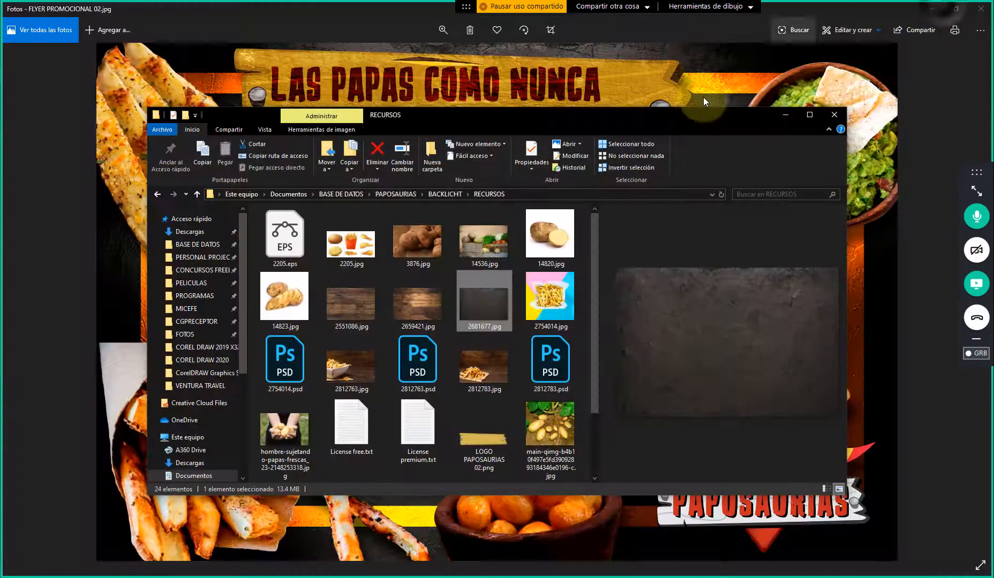
left_click(792, 115)
left_click(925, 12)
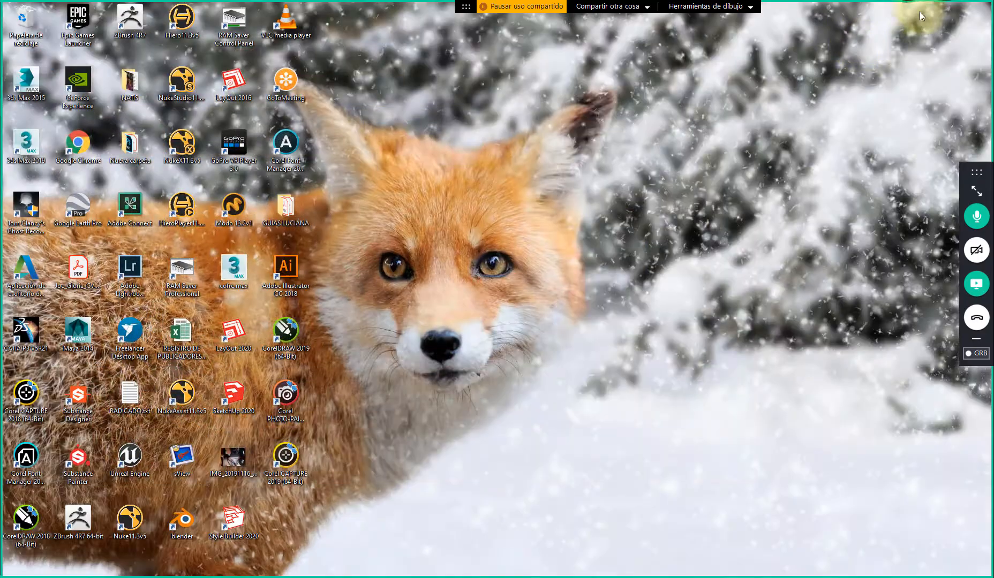
right_click(474, 116)
left_click(515, 148)
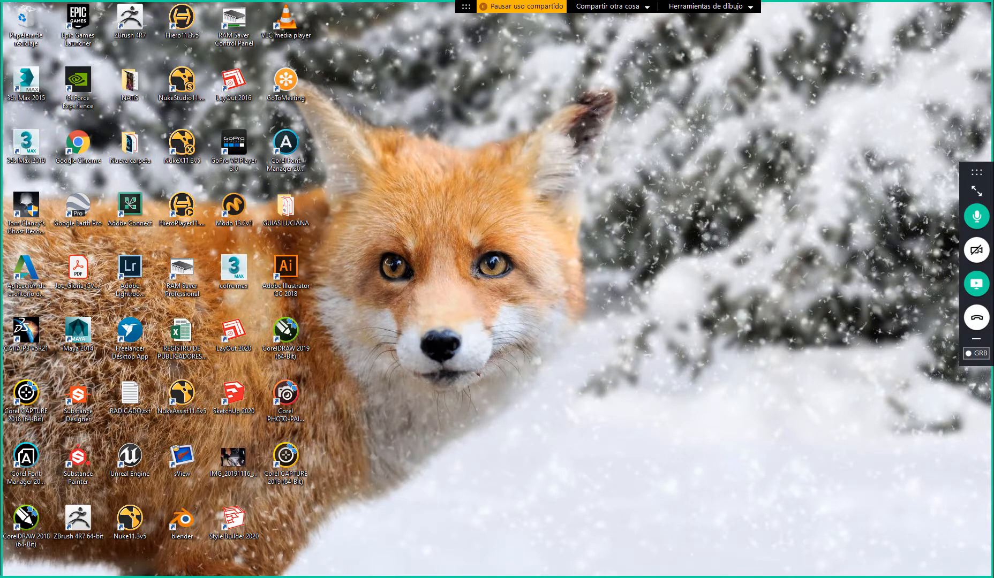
Search Windows for "OPC", open Opciones de energía and bring up the advanced power settings of Mi plan personalizado 1
left_click(2, 82)
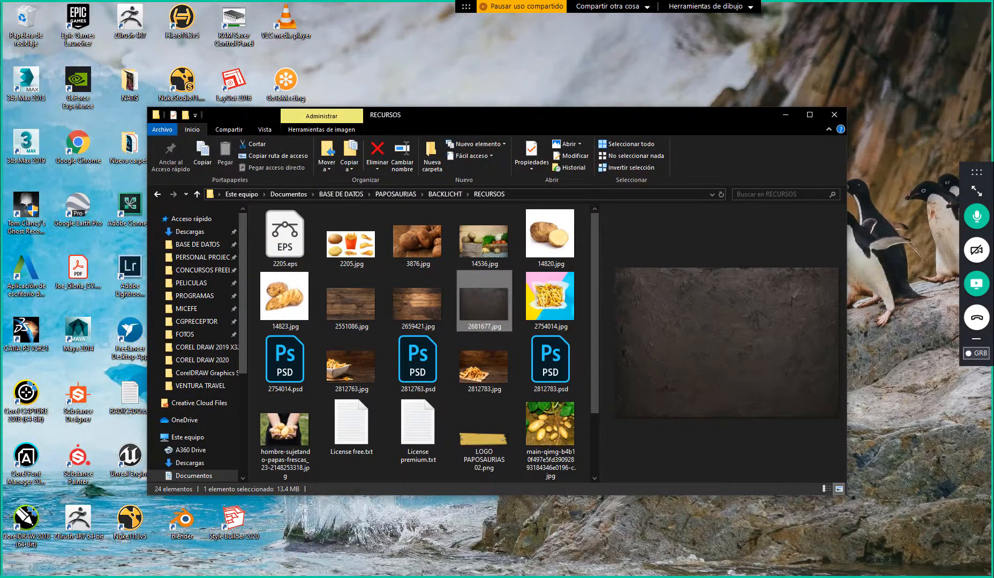
key("super+s")
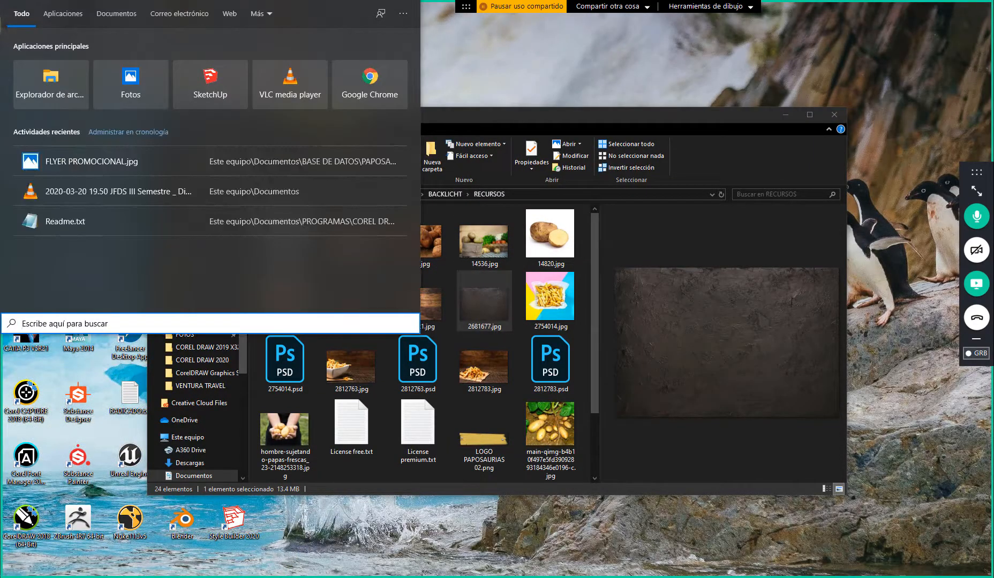
type("OP")
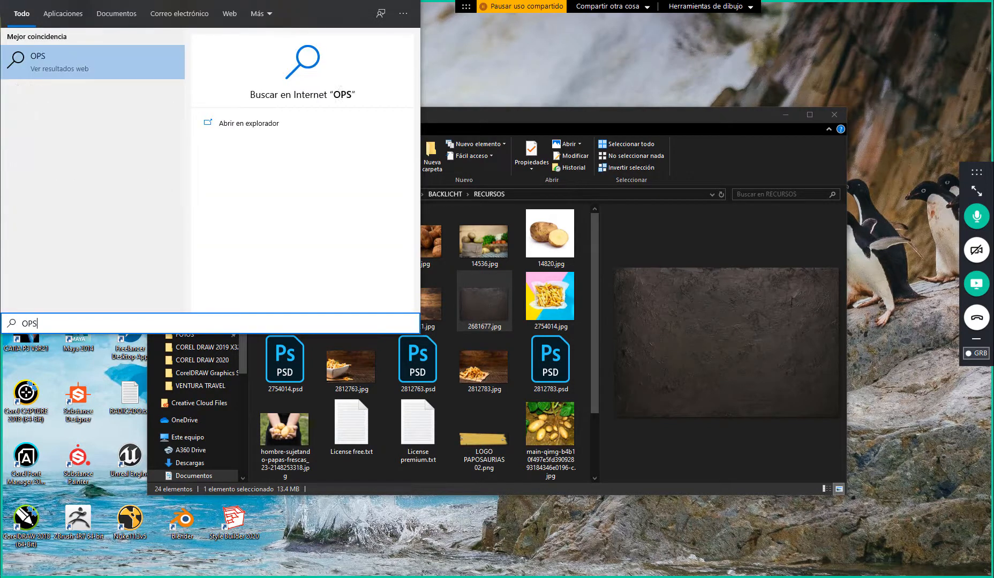
type("C")
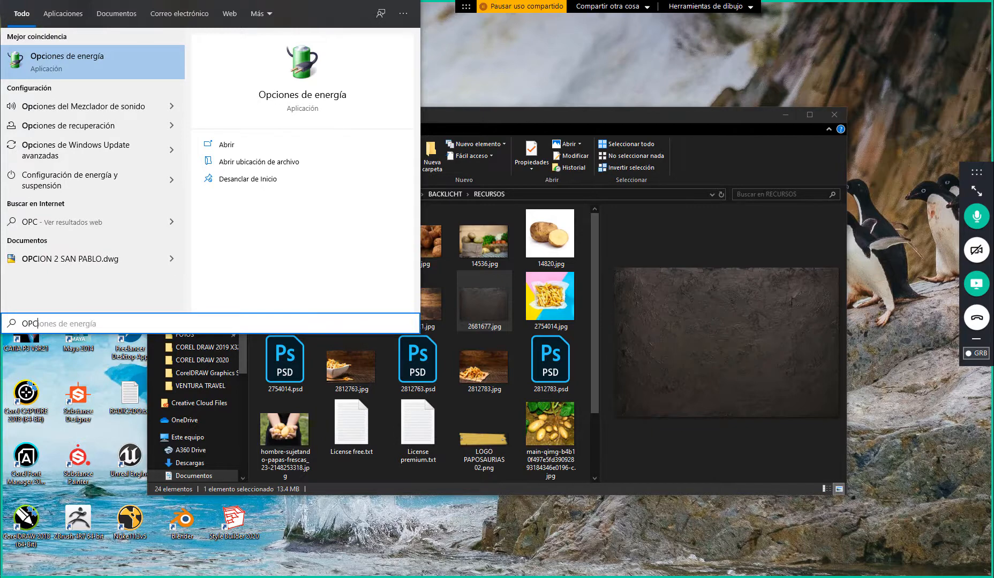
left_click(89, 69)
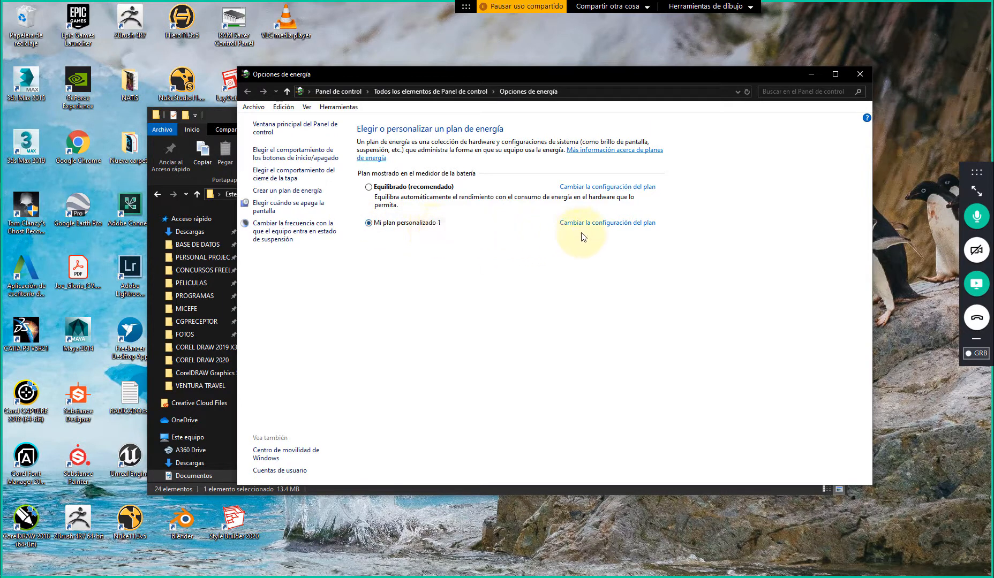
left_click(592, 223)
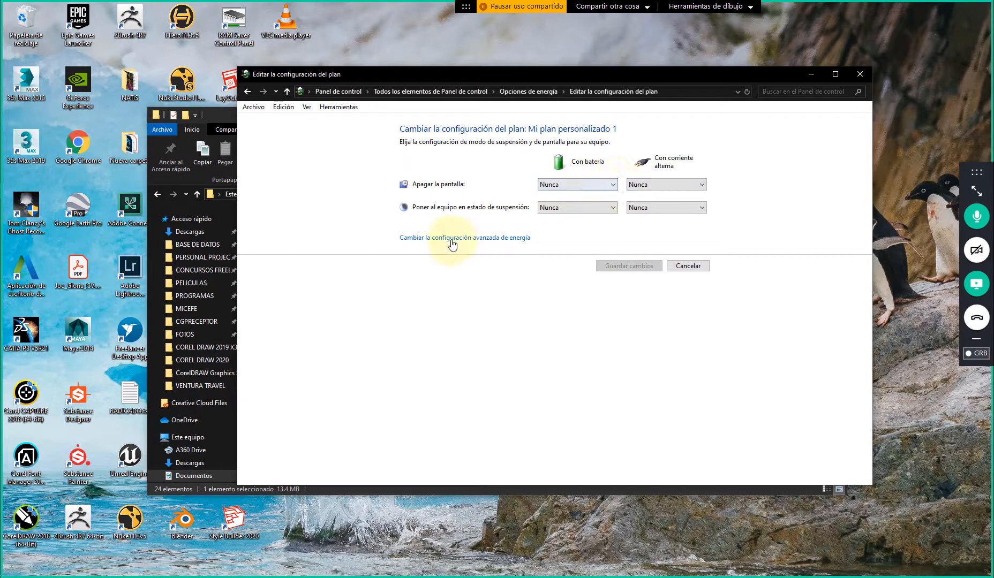
left_click(483, 239)
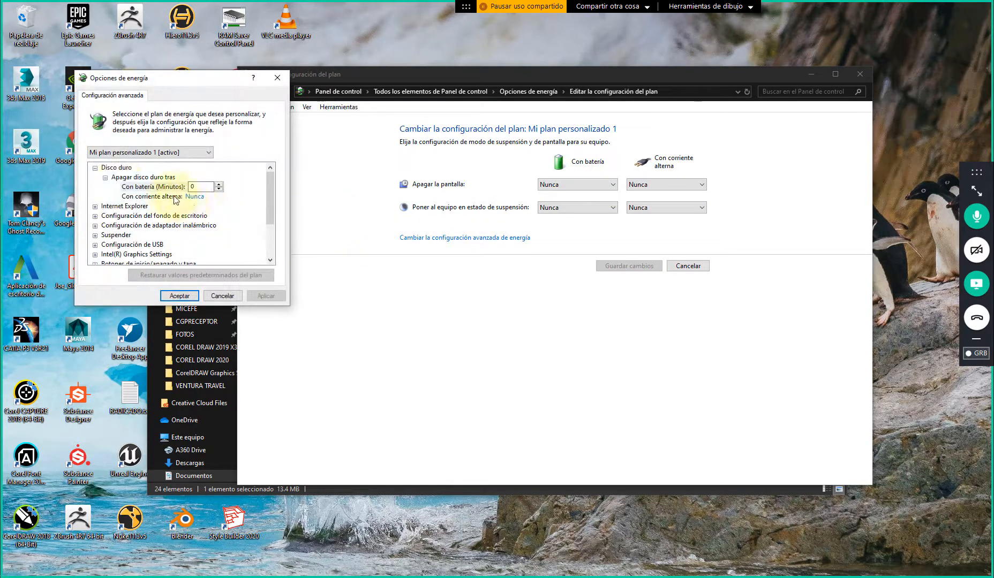
Review the Disco duro shutdown times and the Intel(R) Graphics Power Plan values in the advanced power settings
left_click(159, 187)
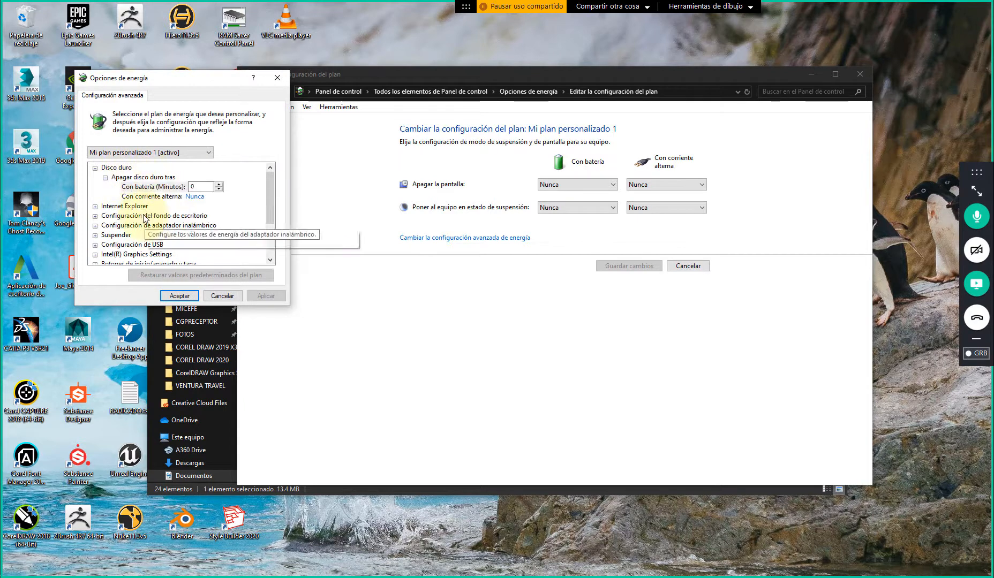
left_click(158, 252)
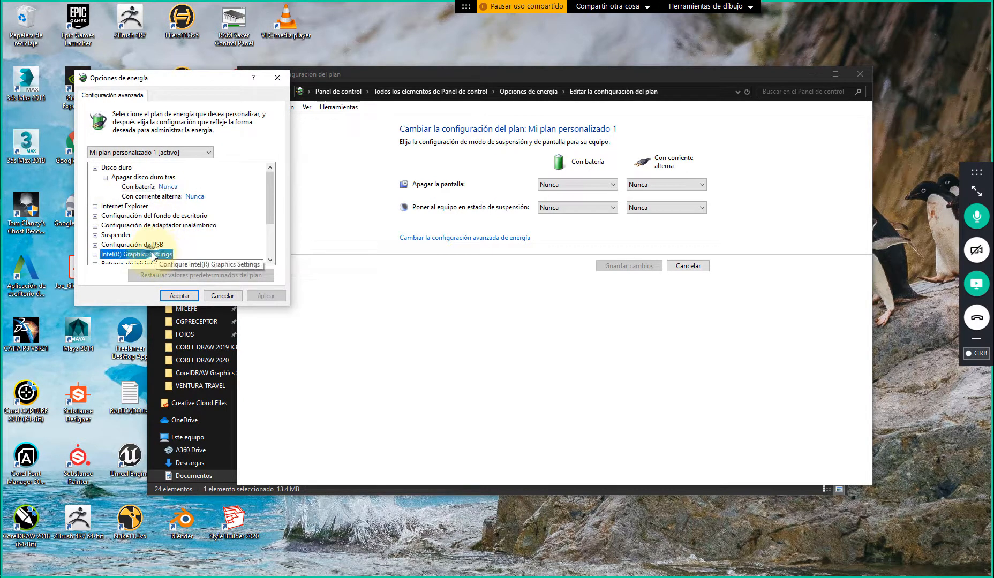
scroll(160, 241, "down", 1)
double_click(101, 225)
left_click(104, 235)
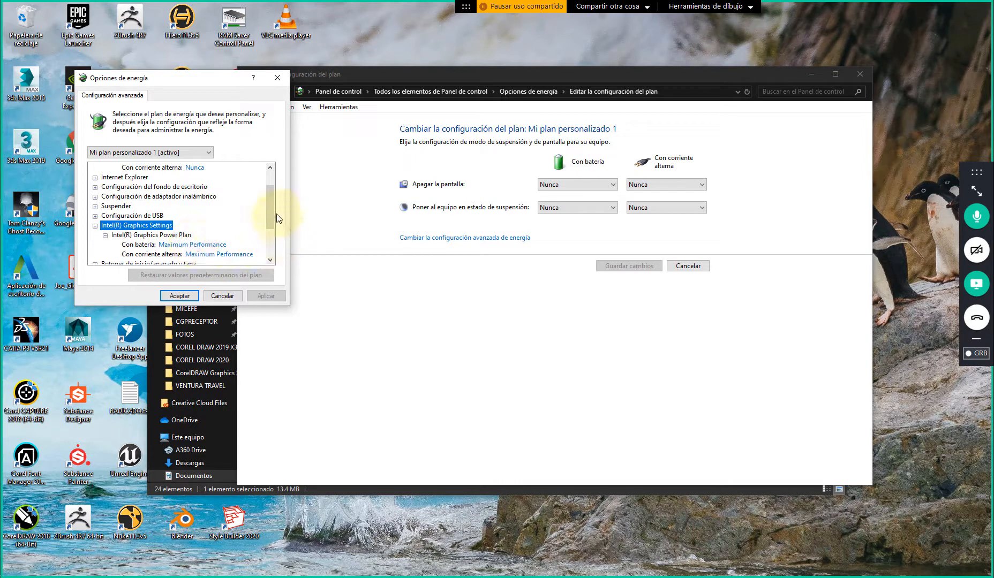
scroll(272, 209, "down", 2)
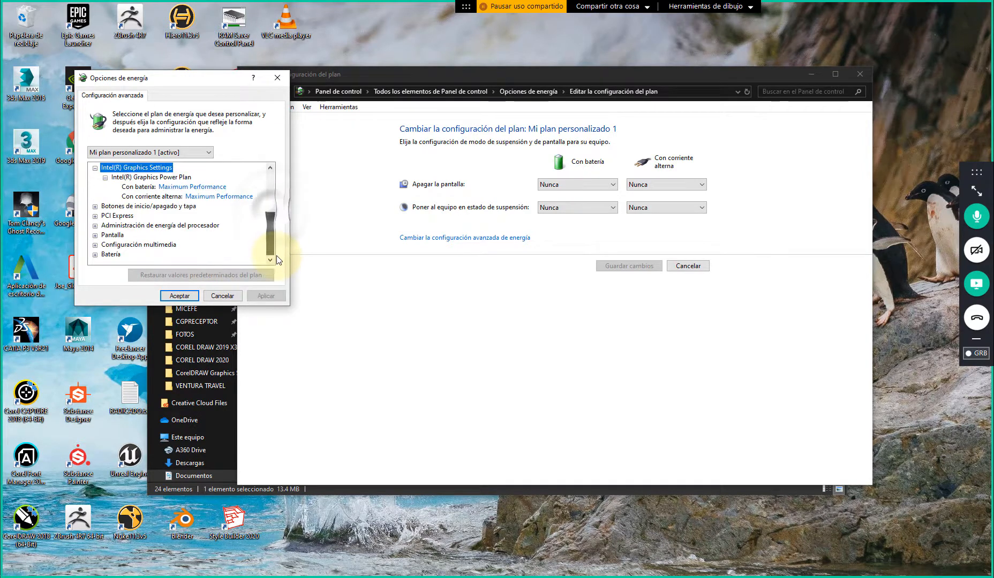
Inspect the power button, PCI Express and minimum processor state settings, and close the power options without saving
left_click(95, 206)
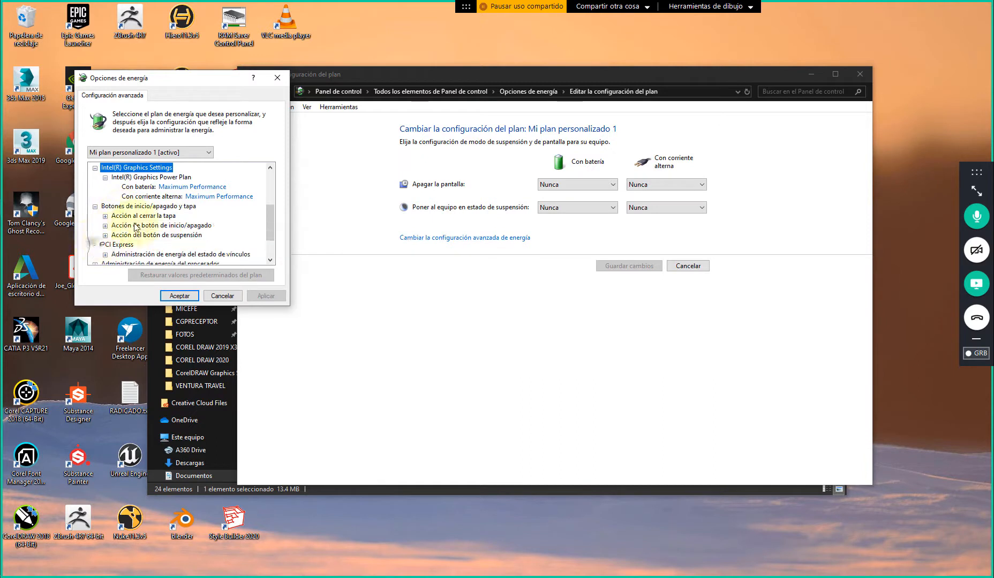
left_click(95, 244)
left_click(105, 225)
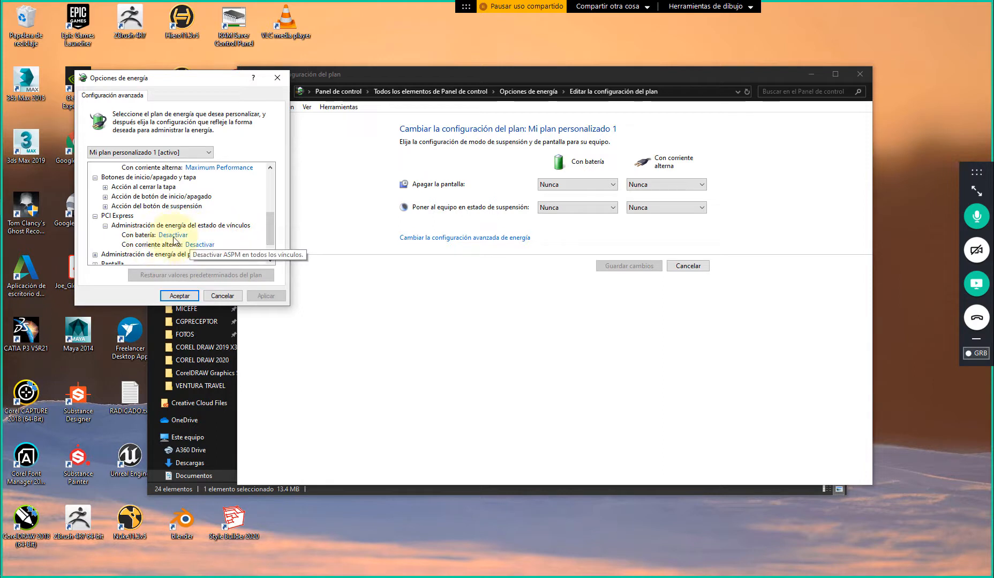
left_click(95, 254)
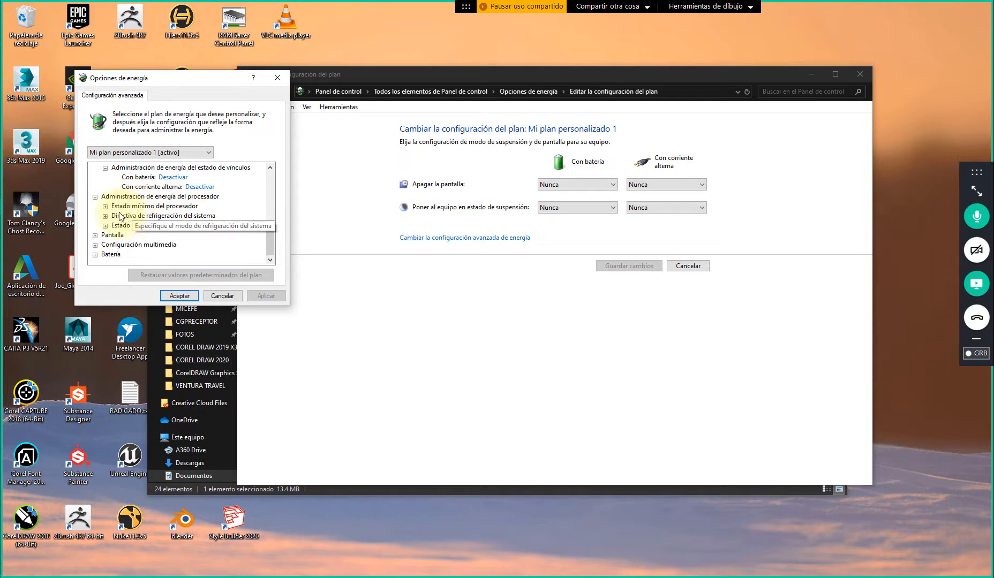
left_click(106, 206)
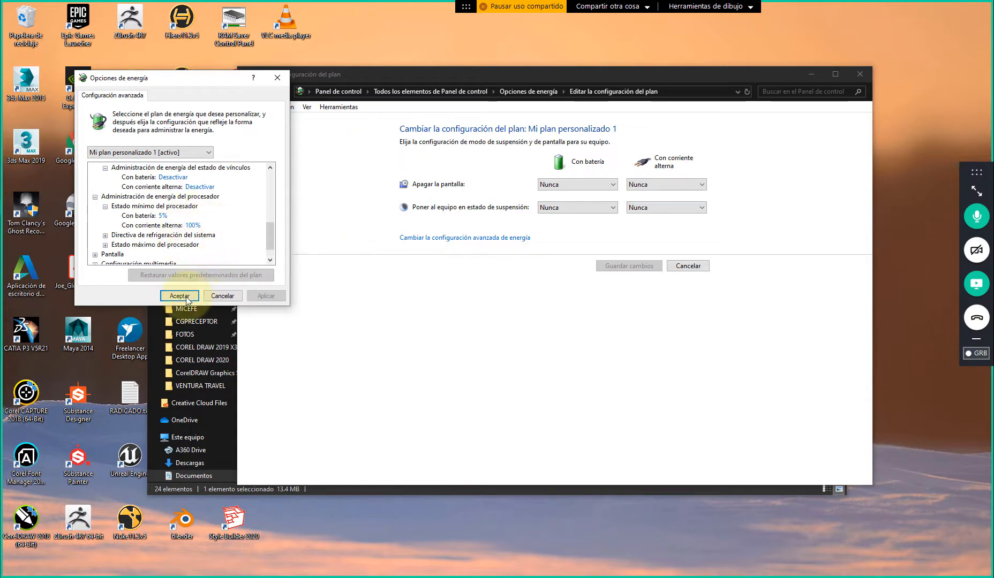
scroll(119, 237, "down", 1)
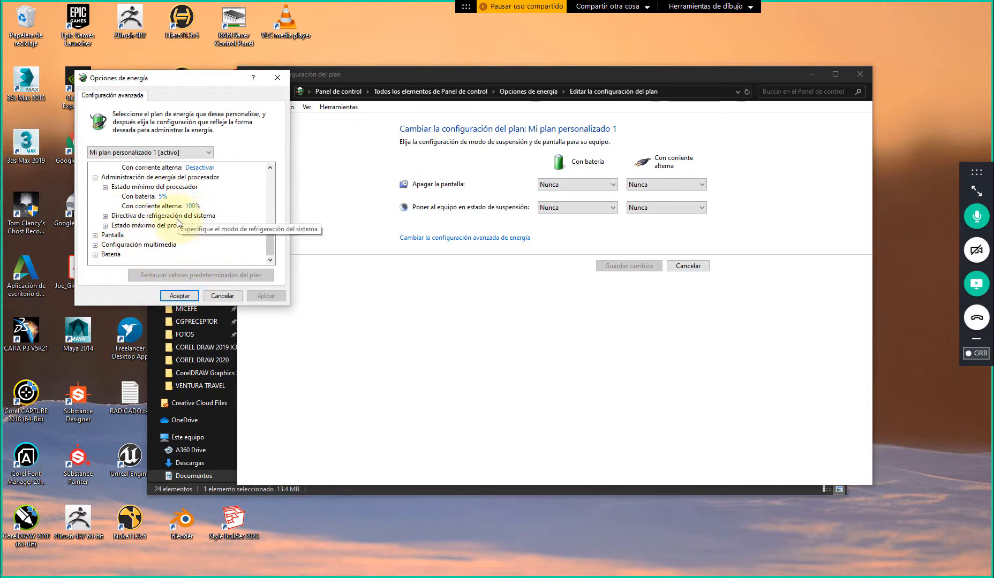
left_click(222, 295)
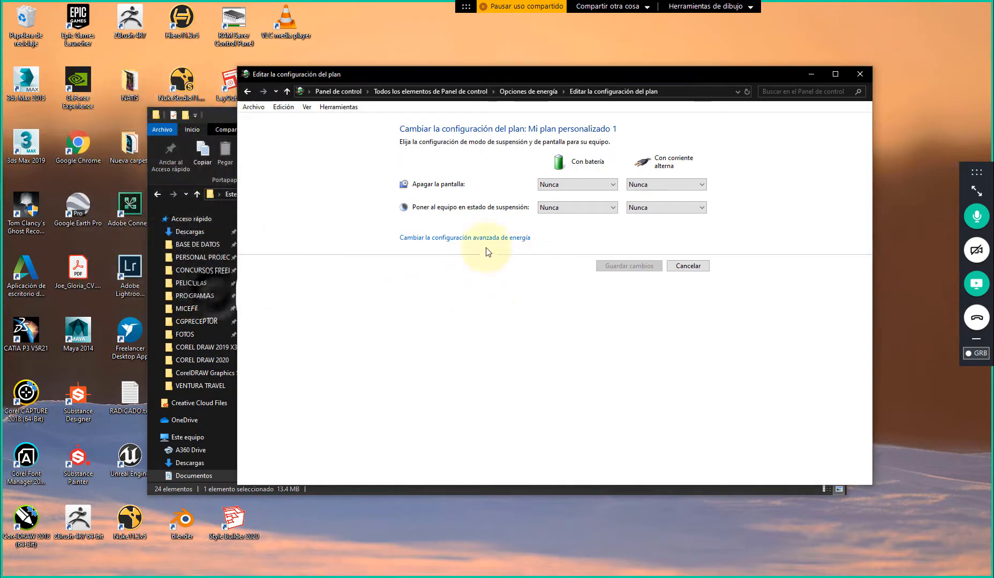
left_click(859, 73)
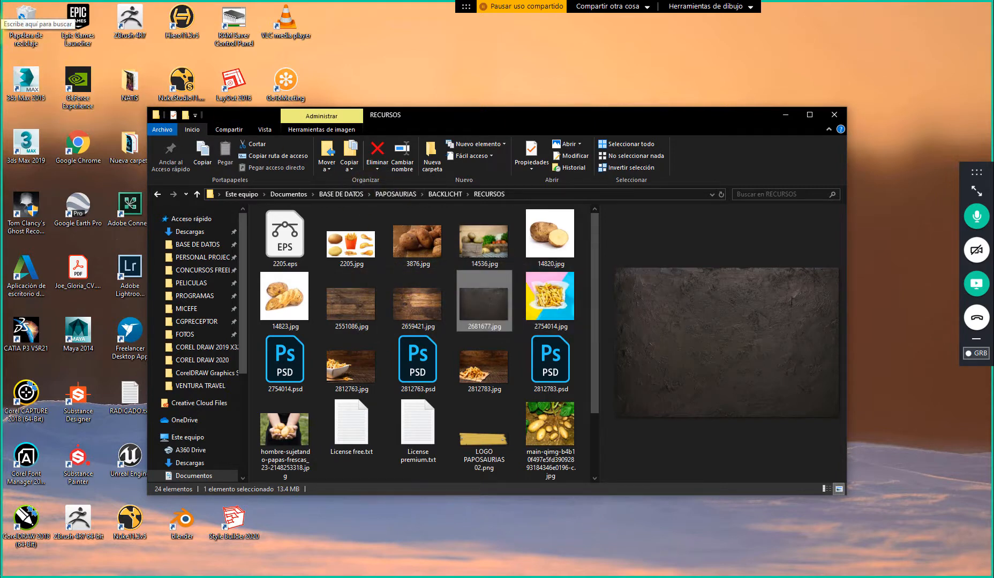
Search Windows for "CONF", open System Configuration and show the advanced boot options for Windows 10
left_click(22, 13)
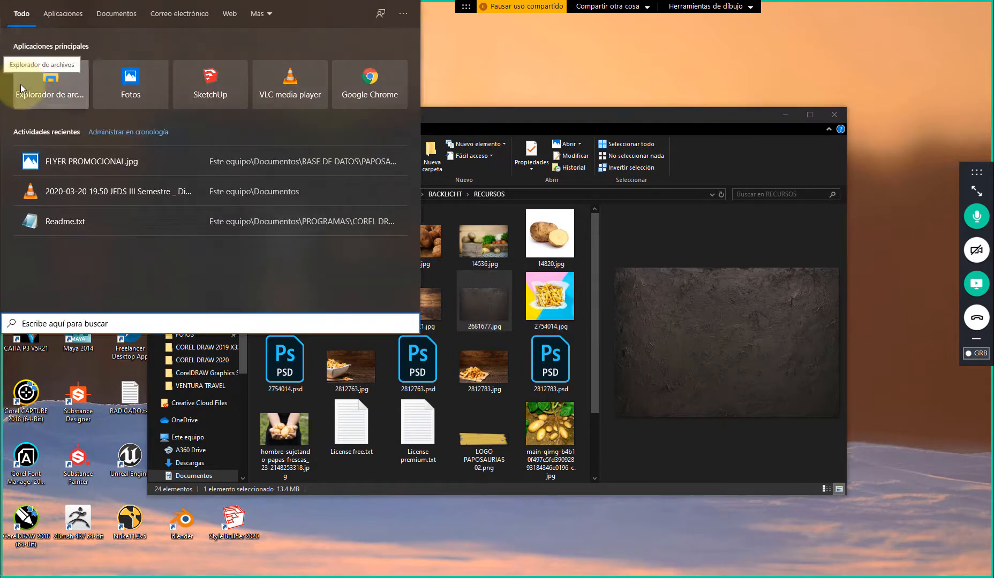
type("CON")
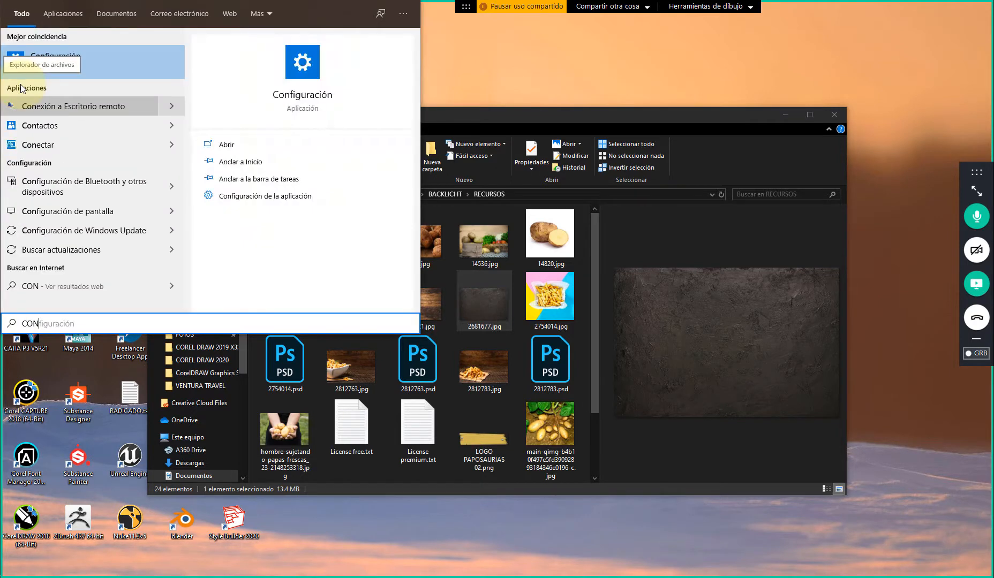
type("F")
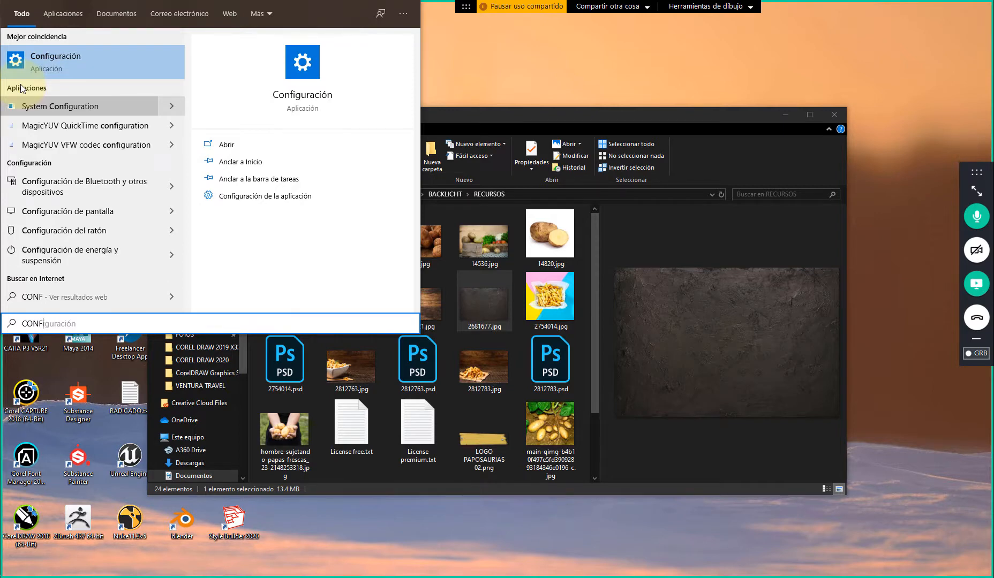
left_click(65, 108)
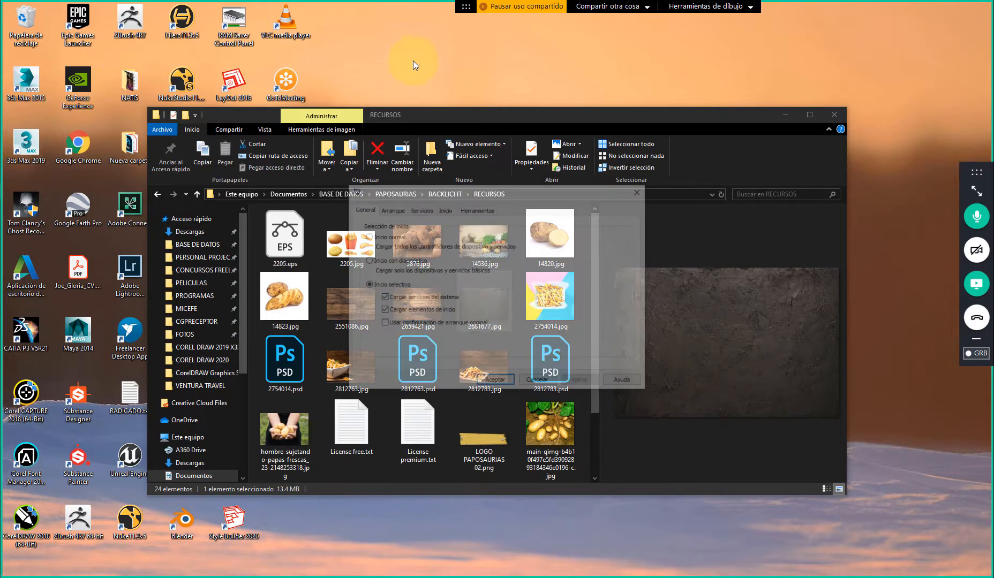
left_click(392, 208)
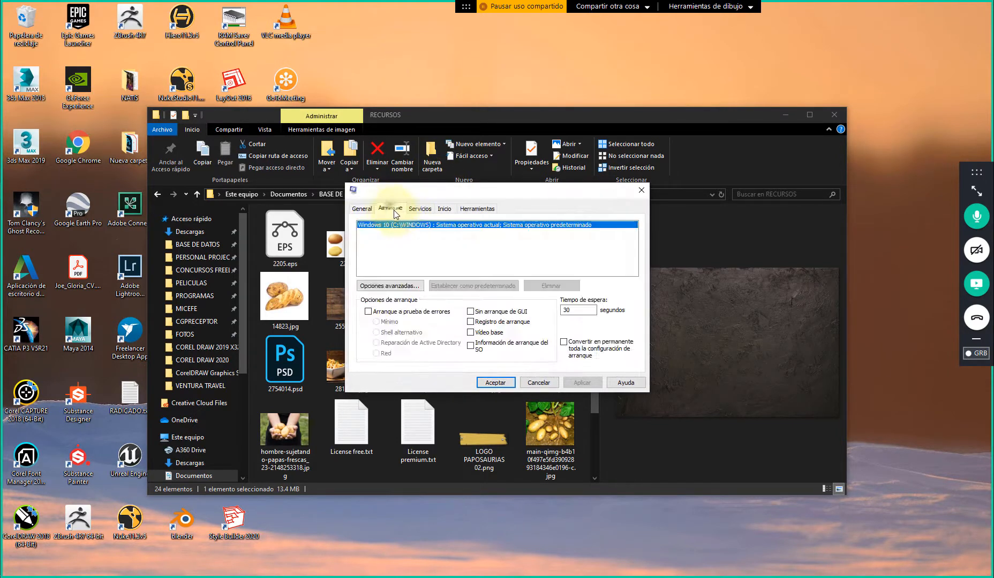
left_click(383, 285)
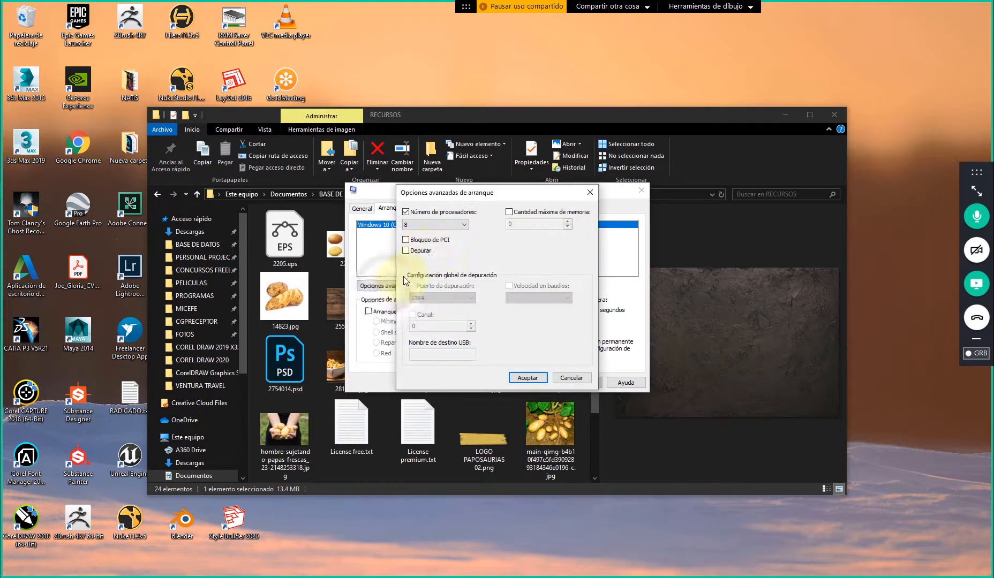
Check the choices for Número de procesadores, cancel the advanced boot options and close System Configuration
left_click(421, 224)
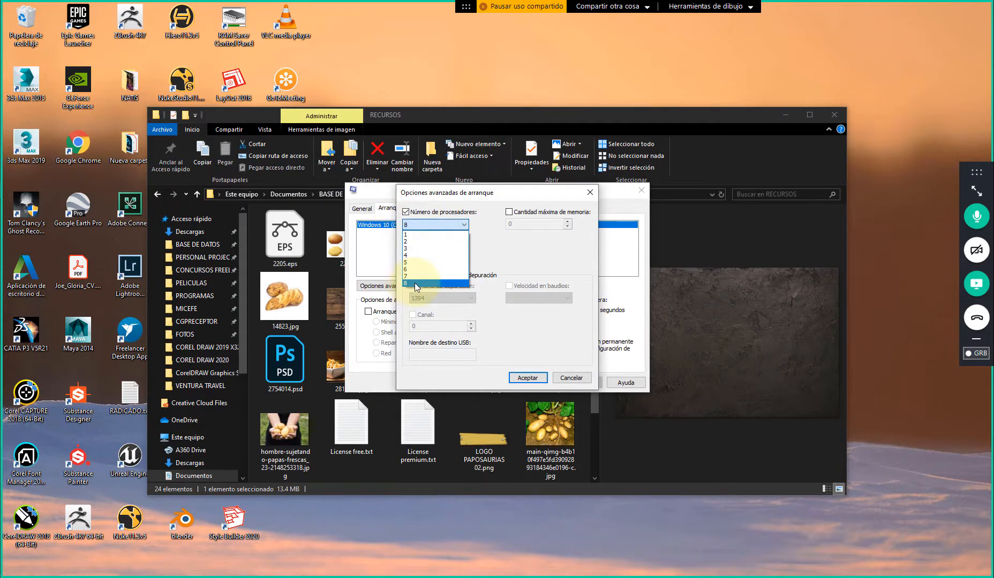
left_click(455, 224)
left_click(444, 225)
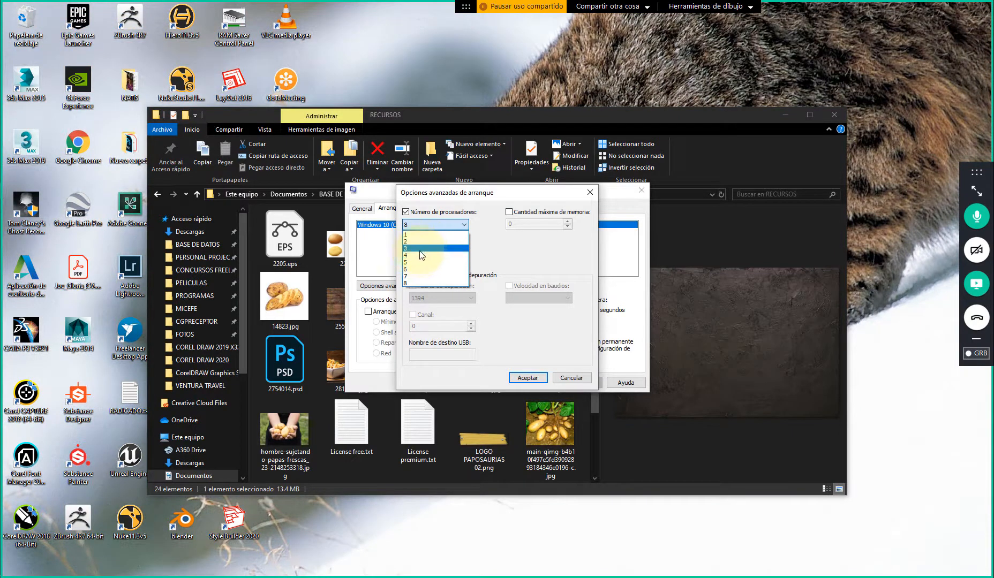
left_click(490, 244)
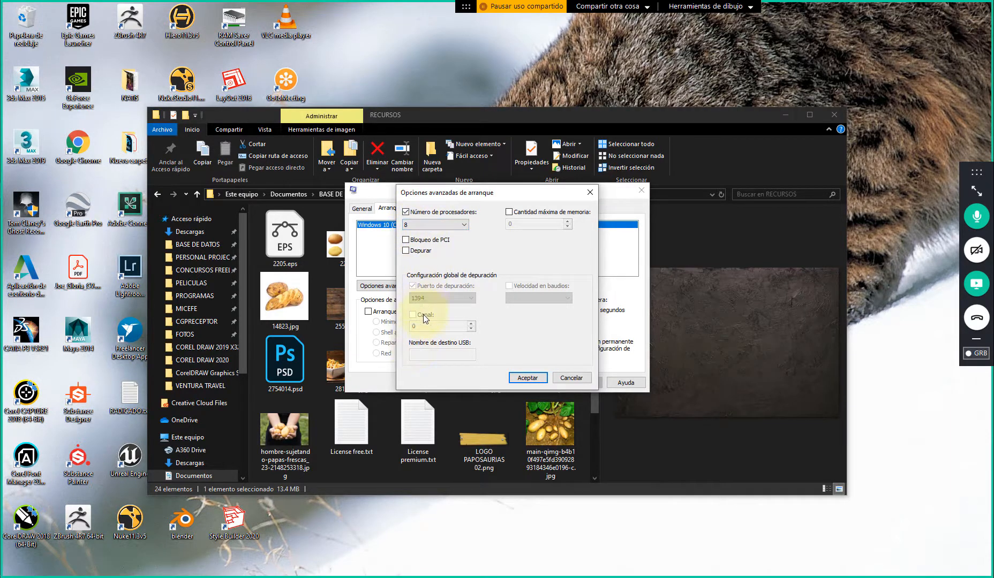
left_click(571, 377)
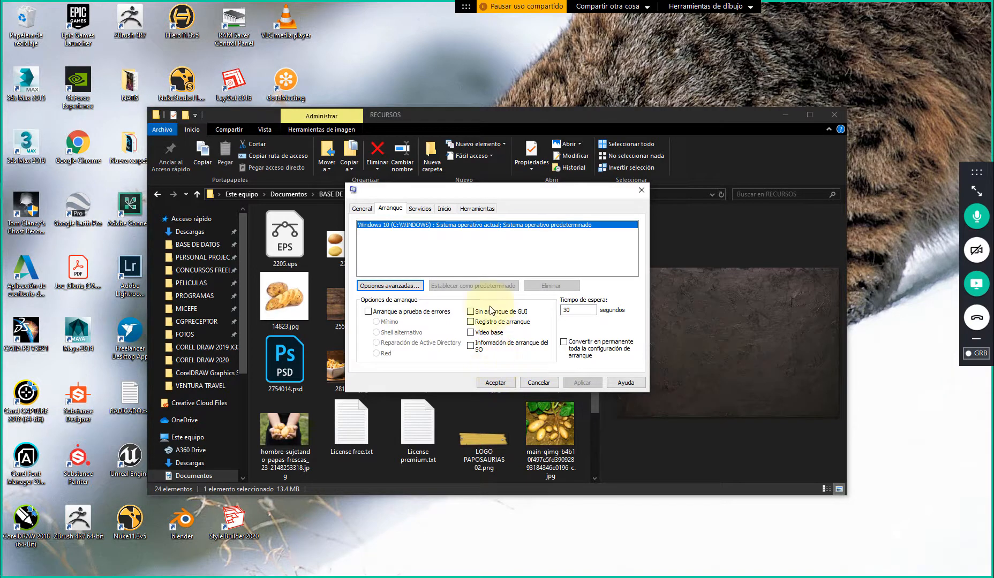
left_click(642, 191)
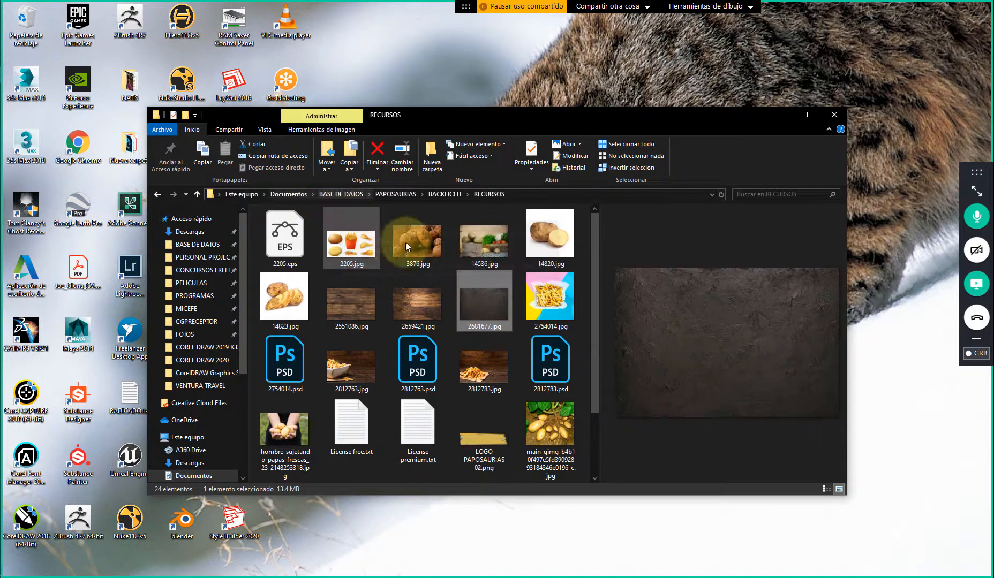
Preview the potato images and the dark texture 2681677.jpg in the RECURSOS folder
left_click(346, 242)
left_click(426, 244)
left_click(487, 251)
left_click(544, 249)
left_click(309, 297)
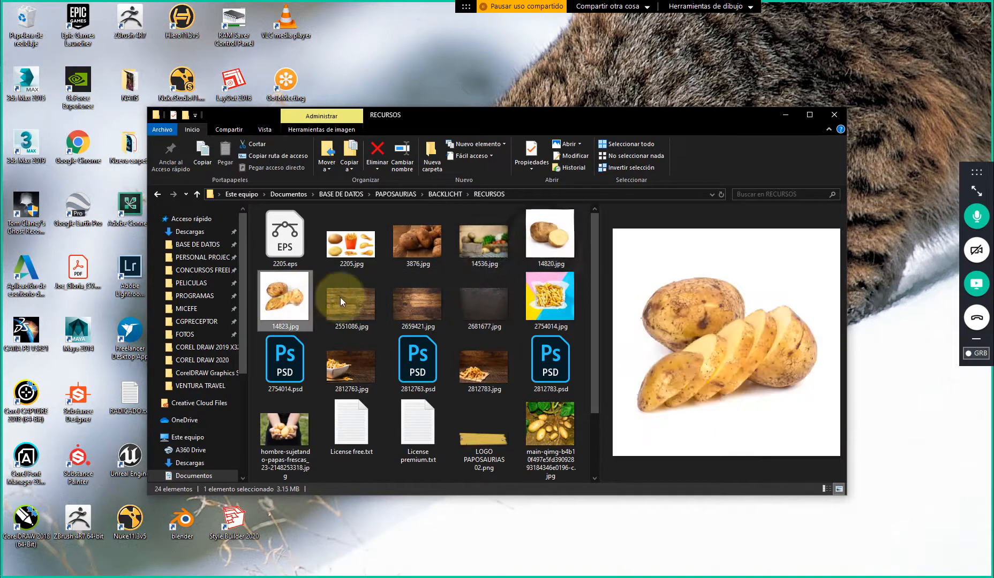
left_click(475, 303)
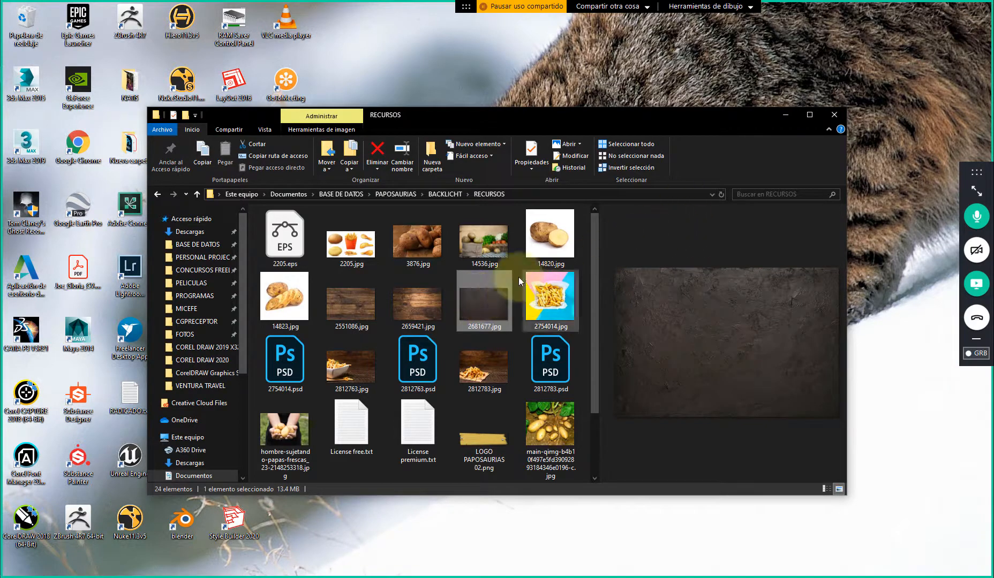
Review the FLYER PROMOCIONAL 02.jpg reference and switch back to the FLYER document in Photoshop
left_click(93, 215)
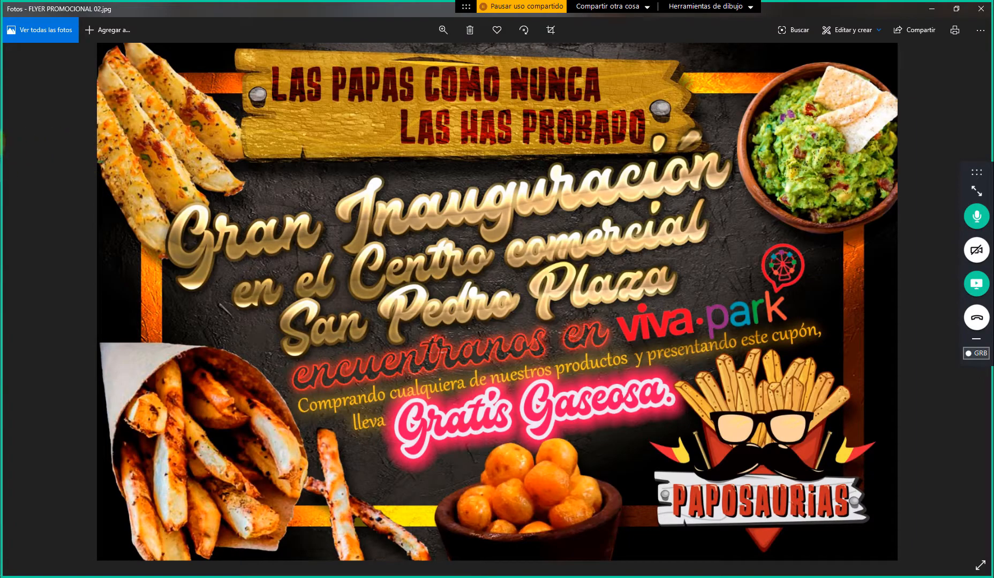
key("alt+Tab")
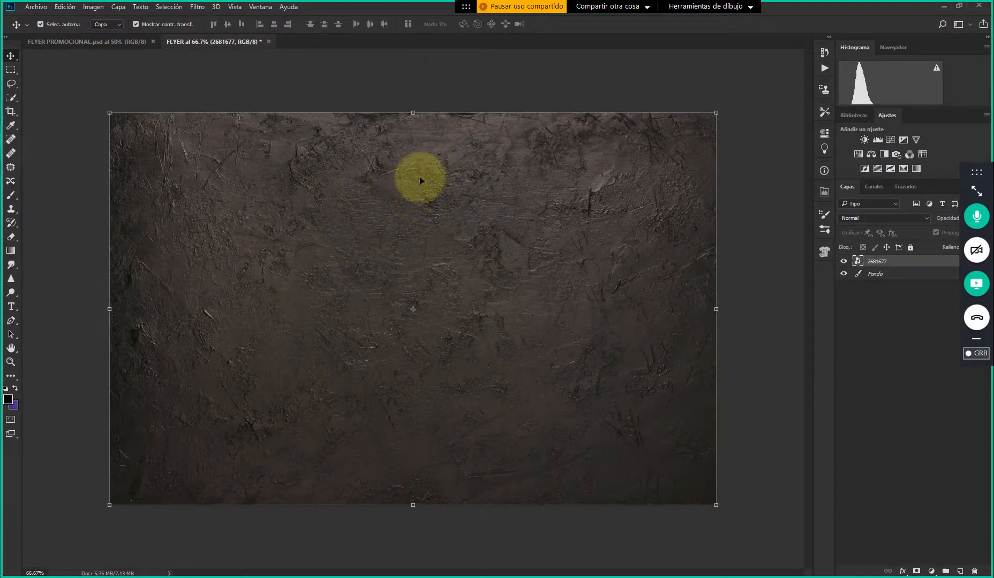
left_click(664, 96)
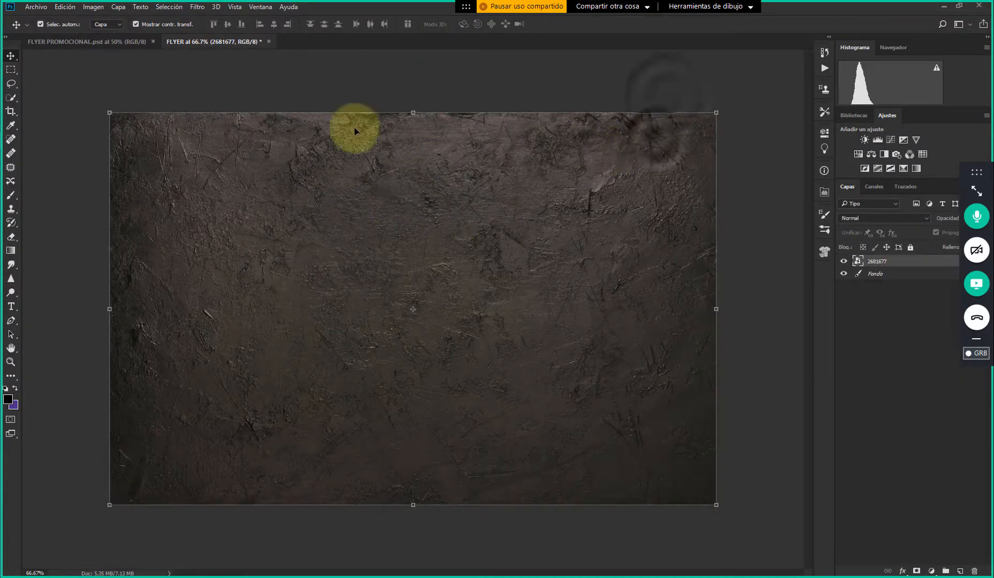
left_click(273, 81)
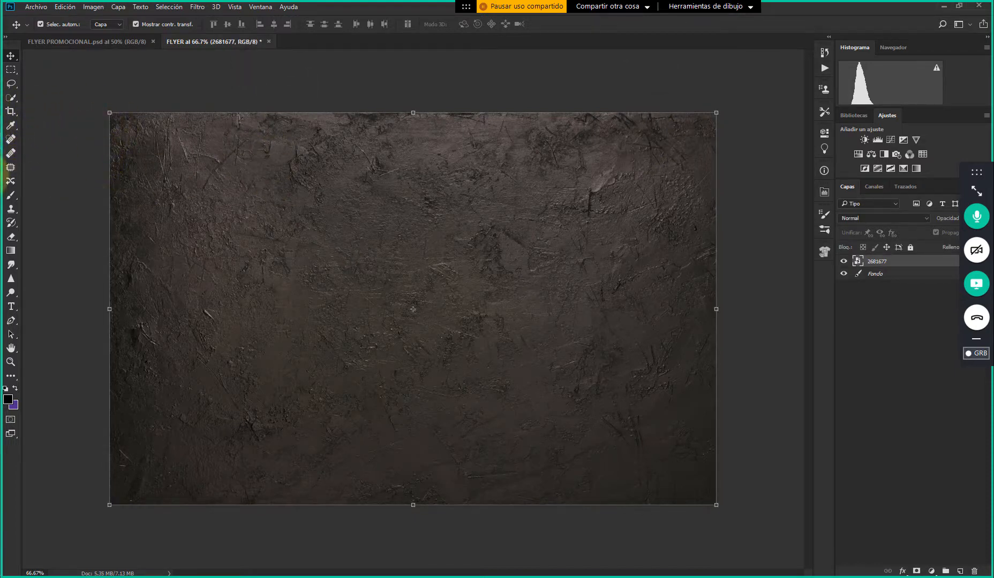
In FLYER PROMOCIONAL.psd, collapse the effects of Capa 5 and Capa 3 and review the layer stack
left_click(101, 43)
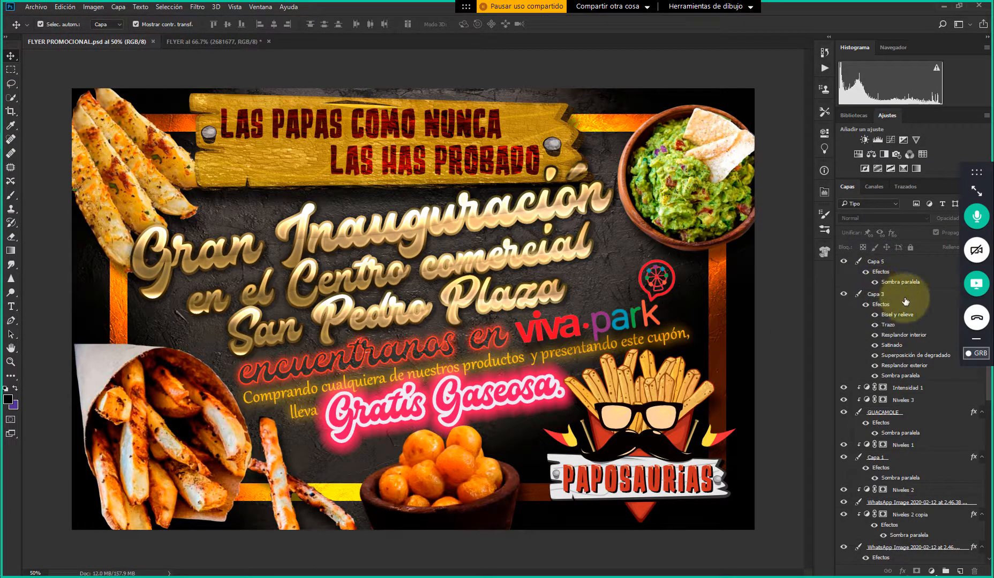
left_click_drag(976, 173, 840, 24)
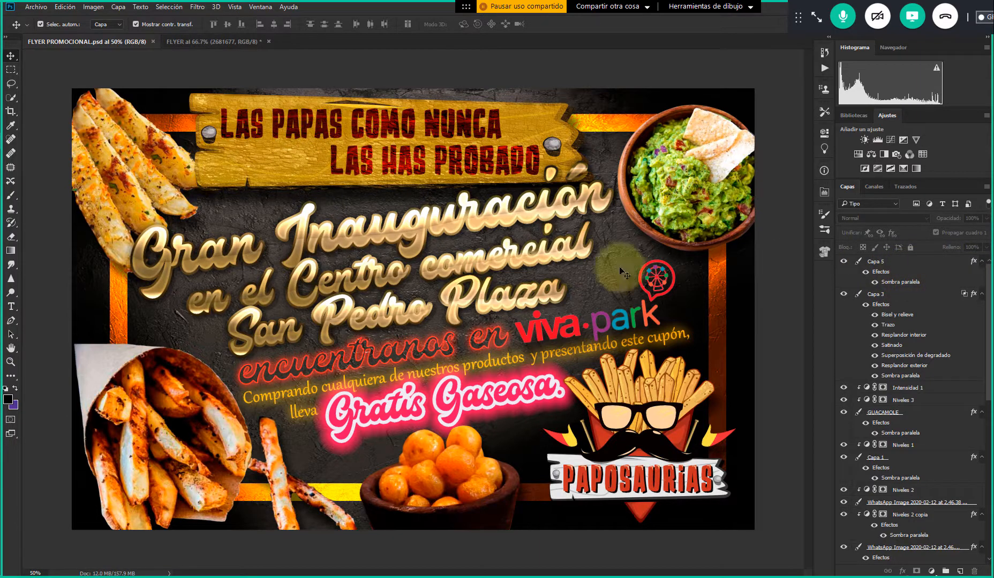
left_click(956, 262)
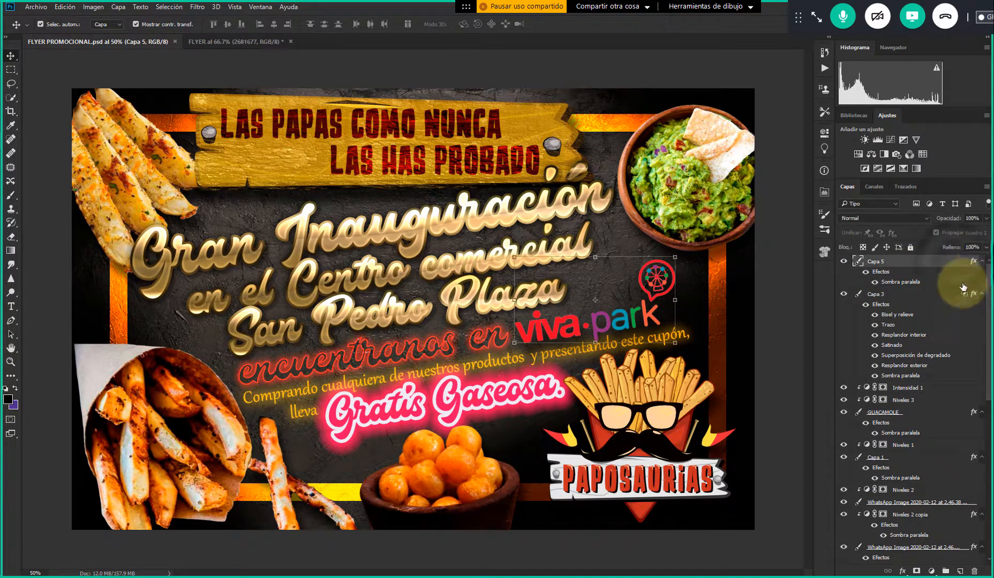
left_click(980, 262)
left_click(886, 274)
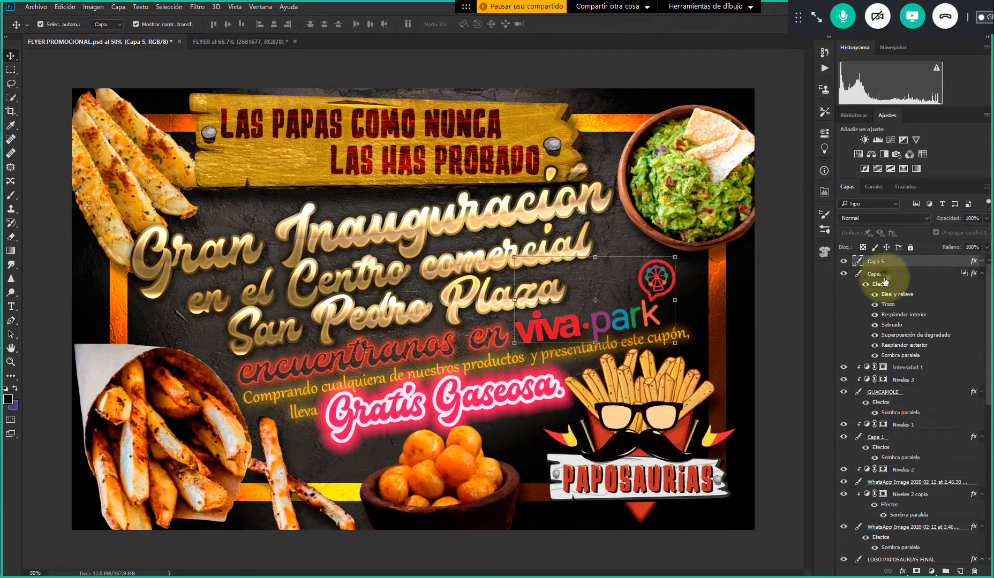
scroll(959, 311, "down", 5)
scroll(907, 330, "down", 5)
scroll(906, 330, "up", 5)
scroll(907, 328, "down", 5)
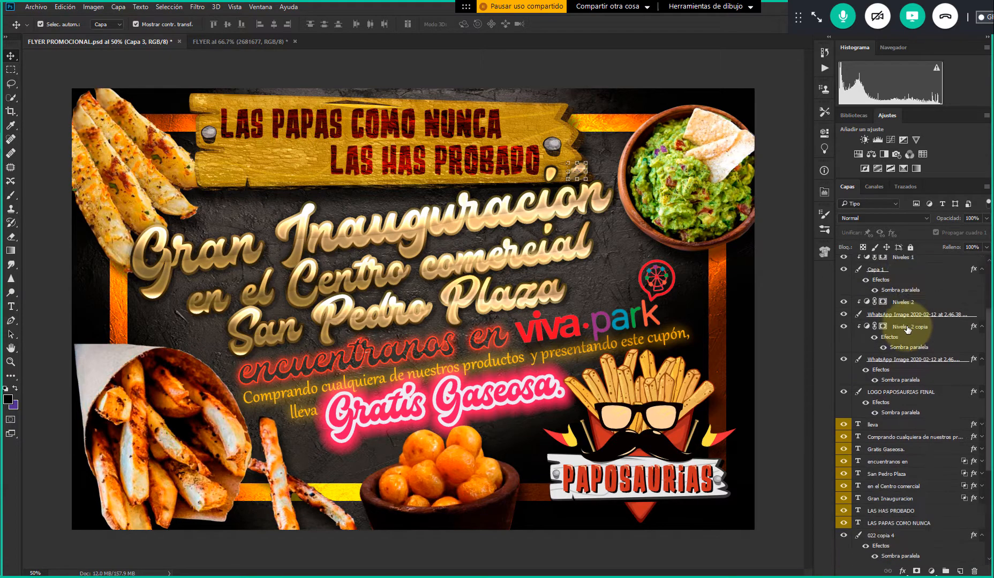
scroll(907, 329, "down", 3)
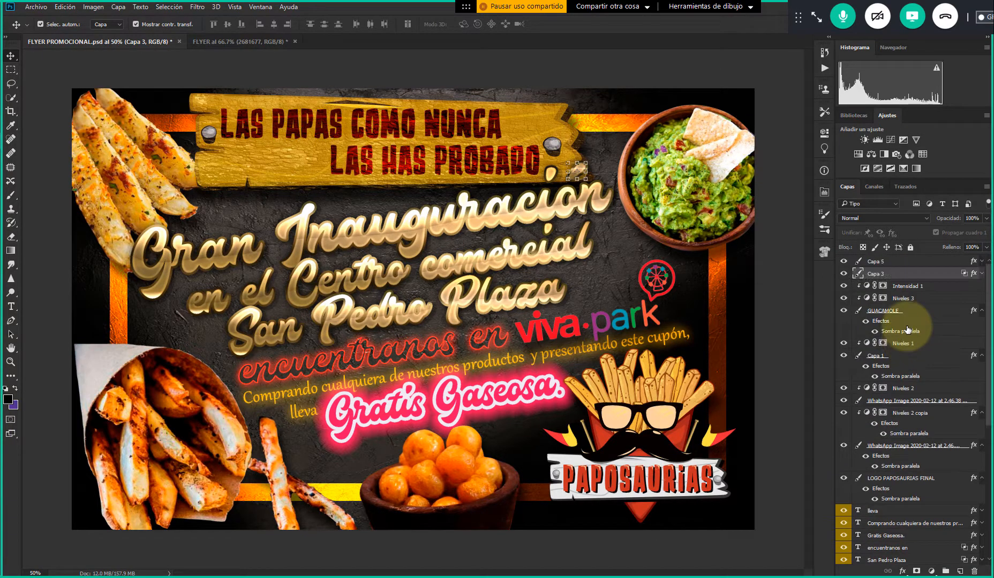
scroll(906, 328, "up", 8)
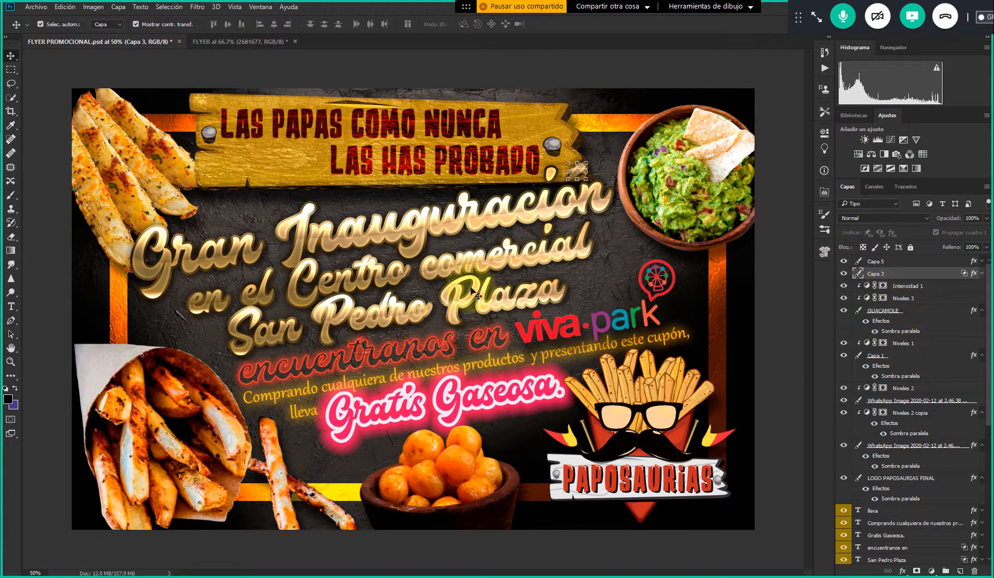
Locate the layers of the guacamole bowl, the upper fries and the wooden sign, ending with layer 022 copia 4 selected
left_click(693, 154)
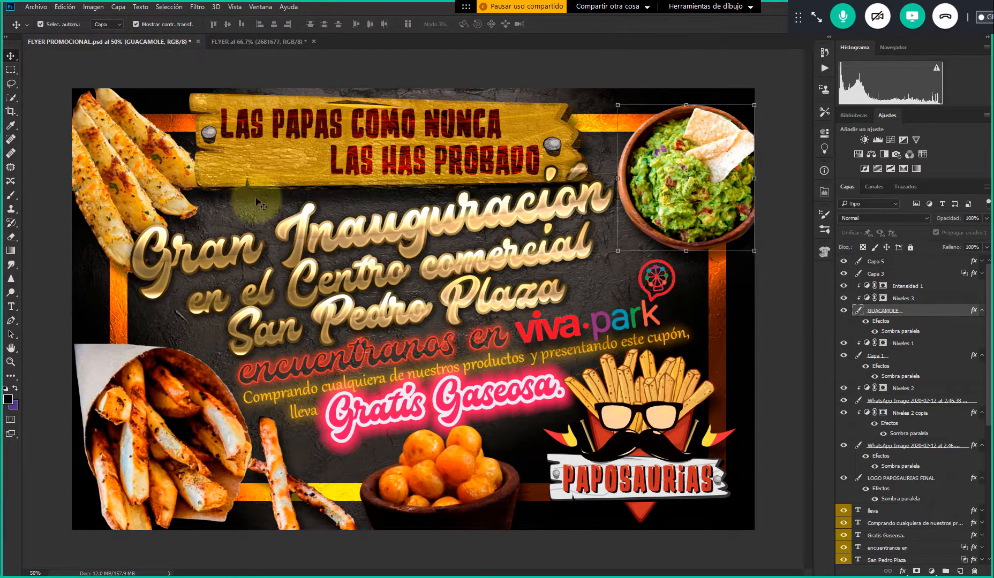
left_click(144, 173)
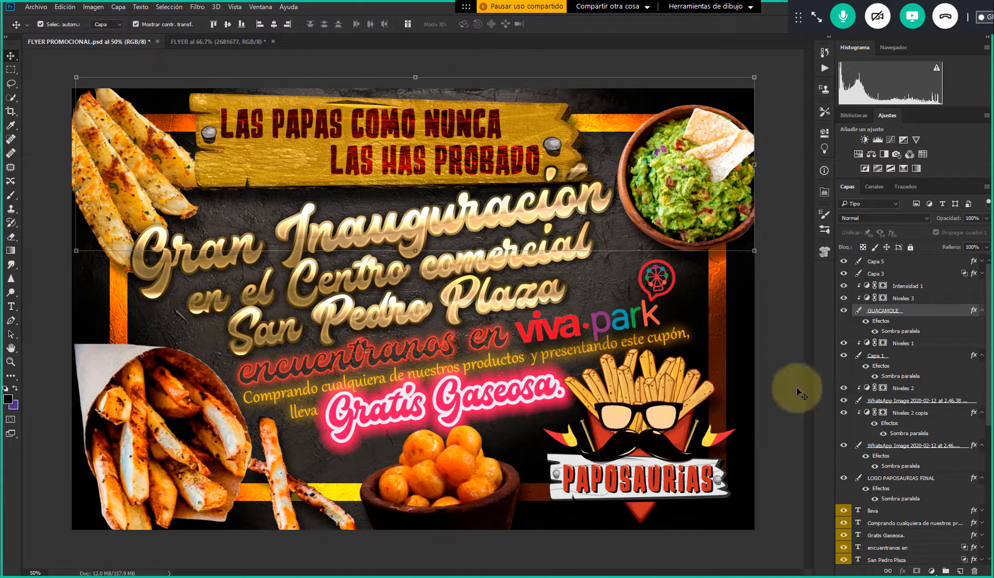
scroll(914, 406, "down", 5)
scroll(913, 406, "down", 3)
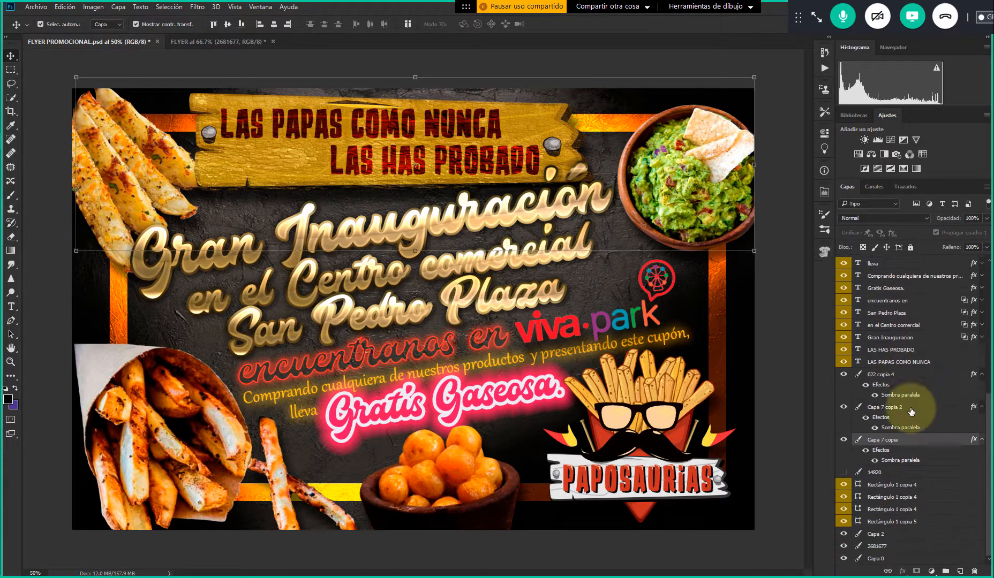
left_click(29, 142)
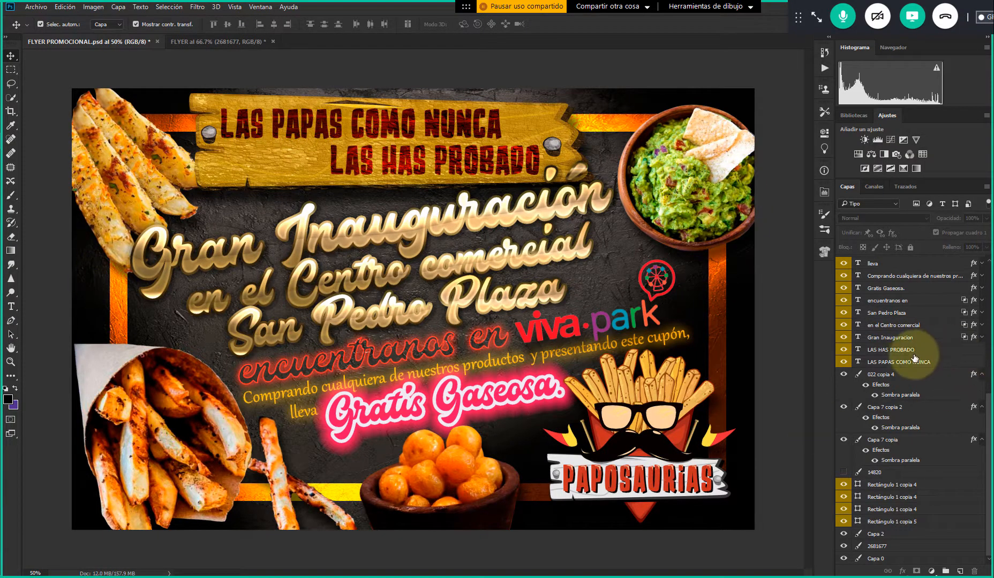
left_click(889, 374)
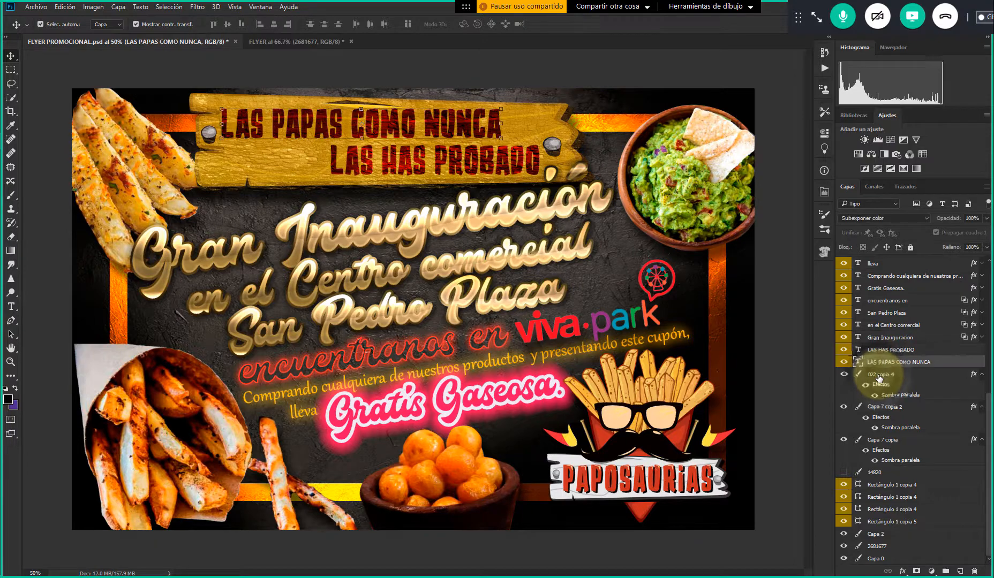
Return to the FLYER document and deselect the 2681677 texture layer
left_click(240, 41)
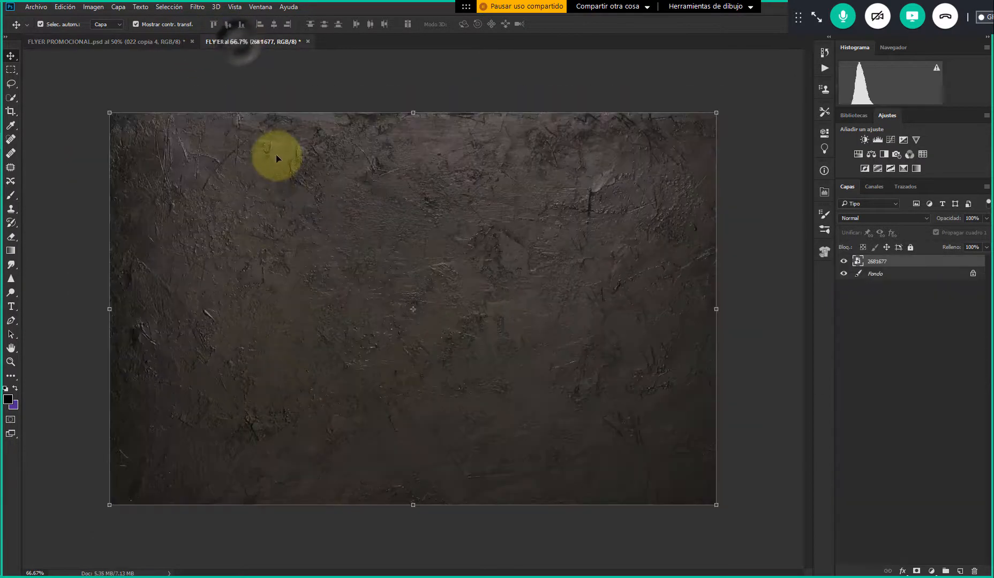
left_click(182, 89)
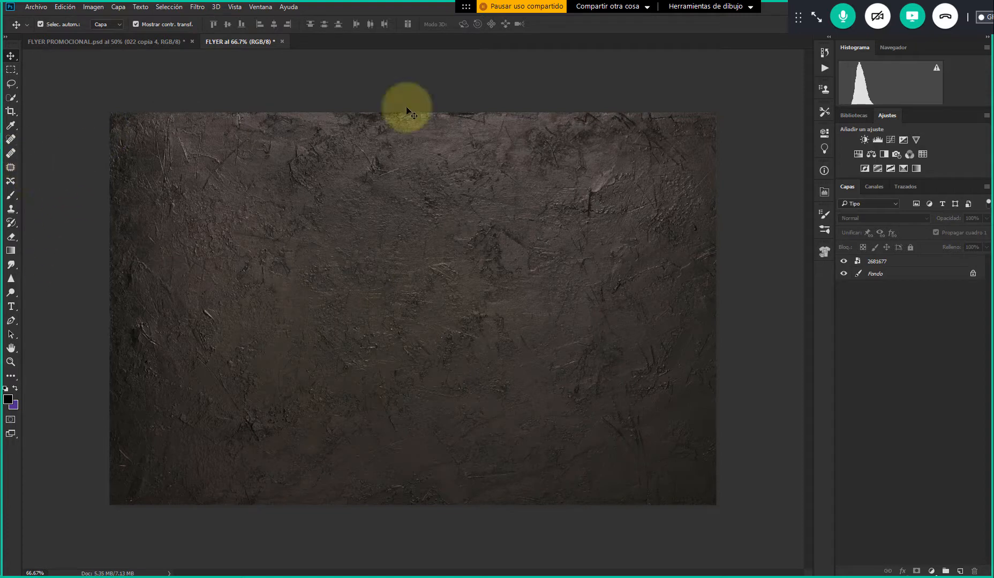
left_click_drag(797, 18, 887, 318)
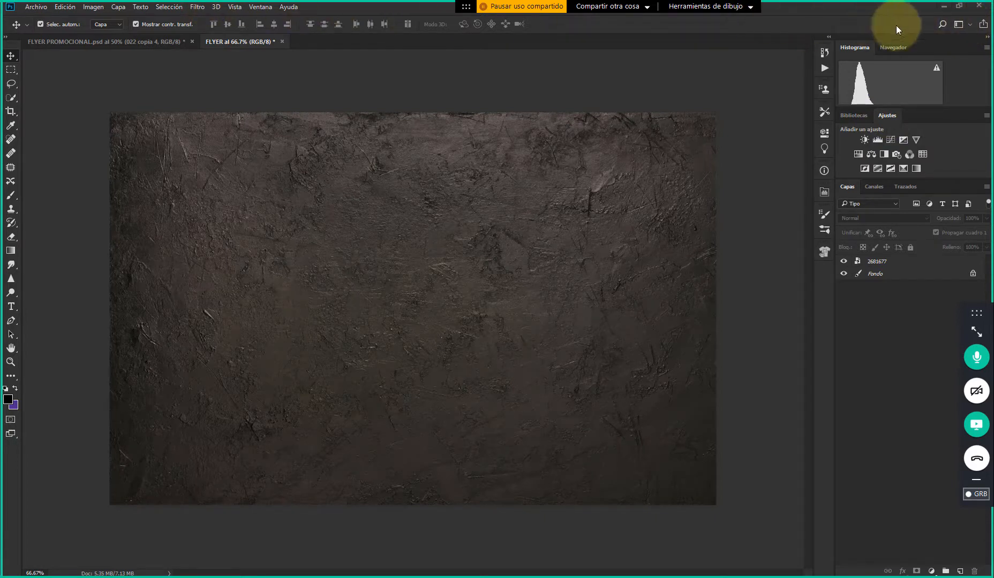
Try the Aspectos esenciales workspace and the 3D workspace
left_click(969, 24)
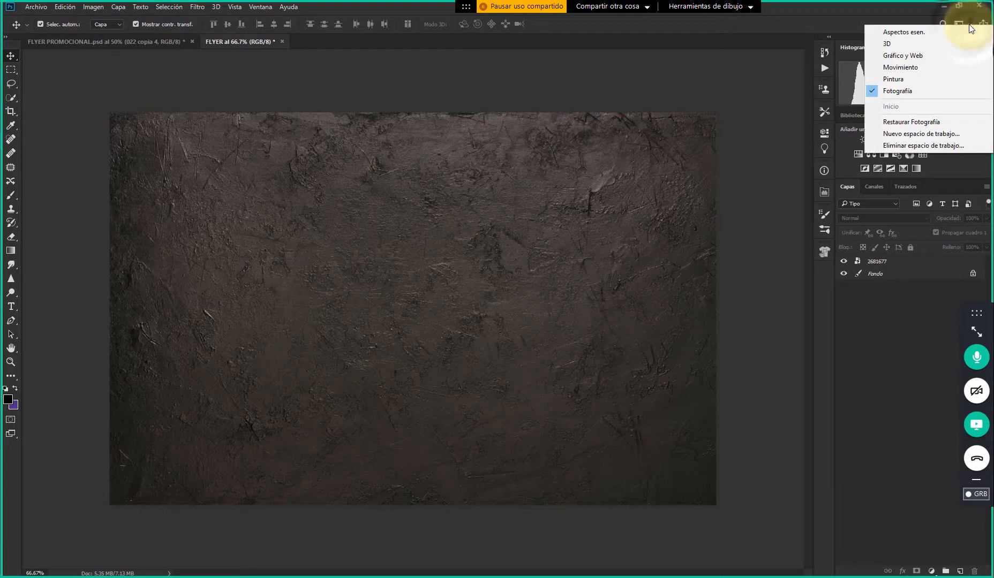
left_click(963, 21)
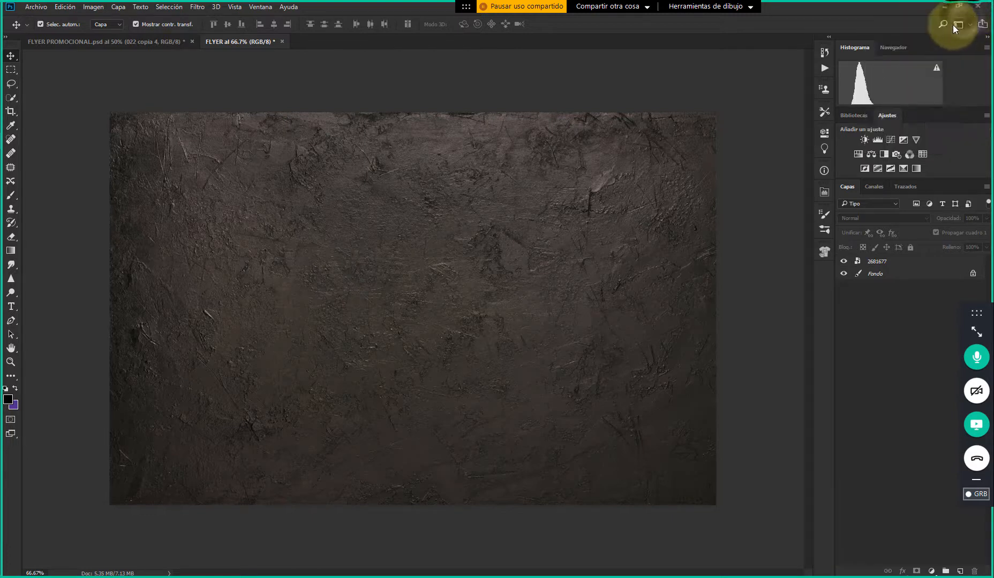
left_click(972, 27)
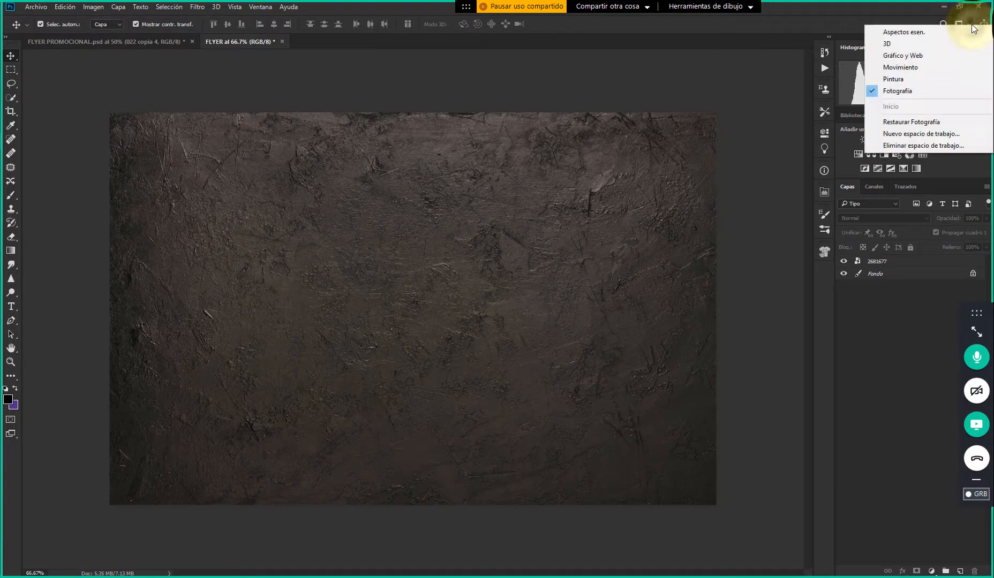
left_click(914, 32)
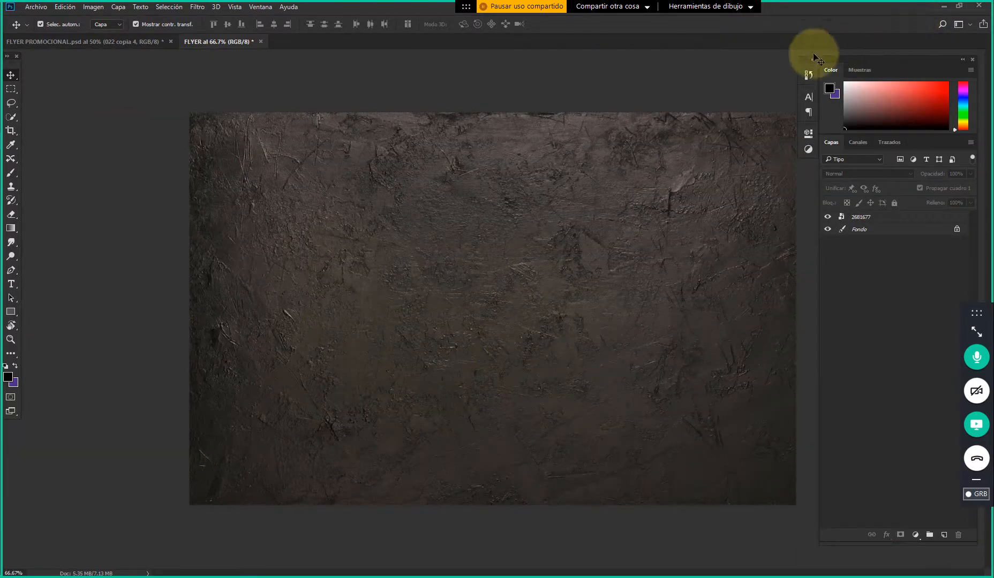
left_click(972, 25)
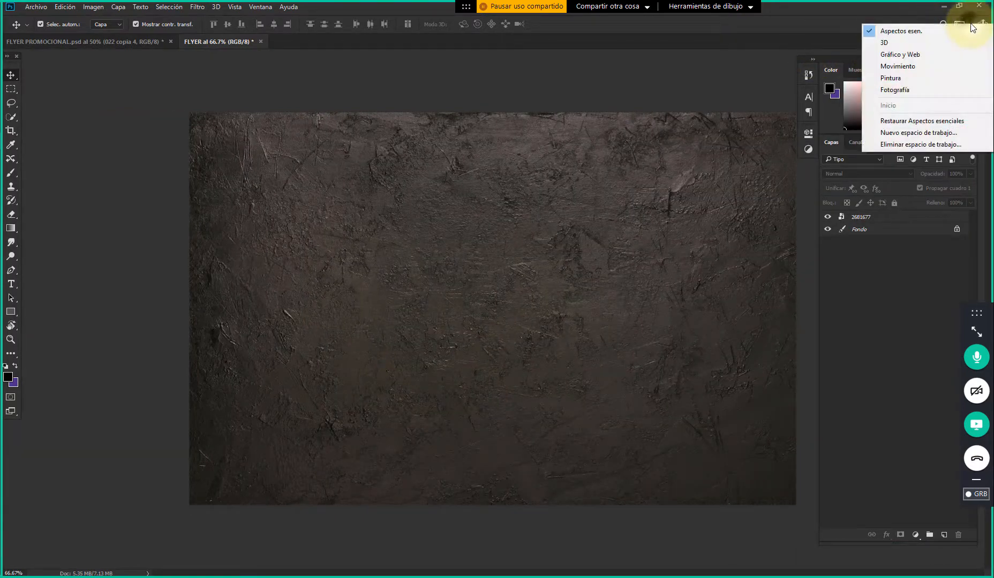
left_click(931, 39)
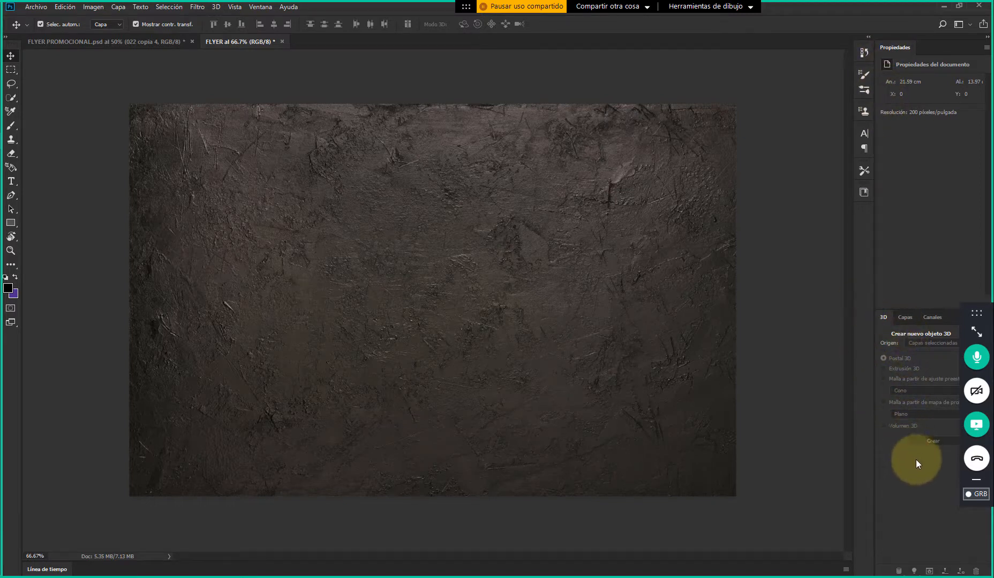
Apply the Gráfico y Web workspace and compare the FLYER PROMOCIONAL and FLYER documents in it
left_click(967, 27)
left_click(927, 60)
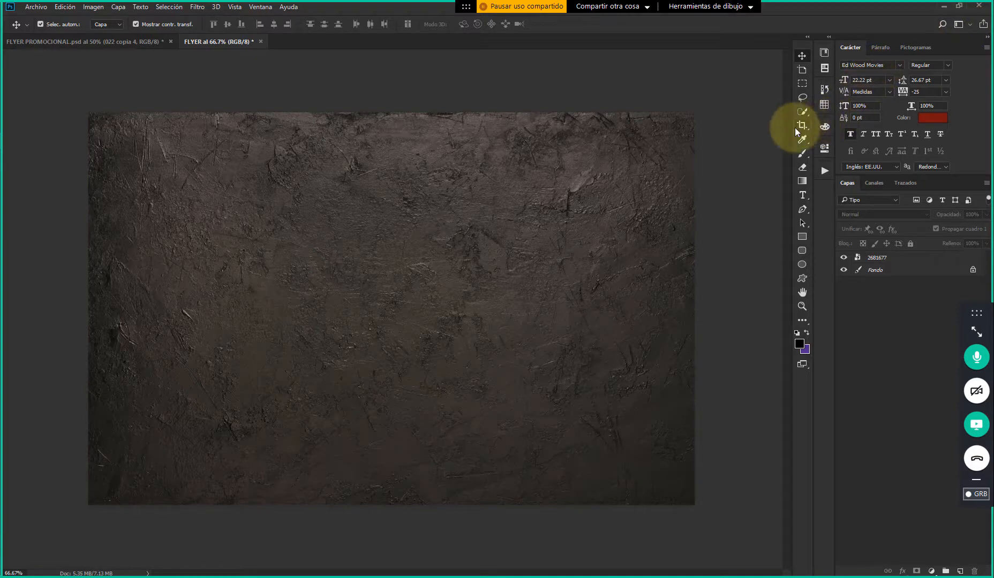
left_click(154, 165)
left_click(83, 41)
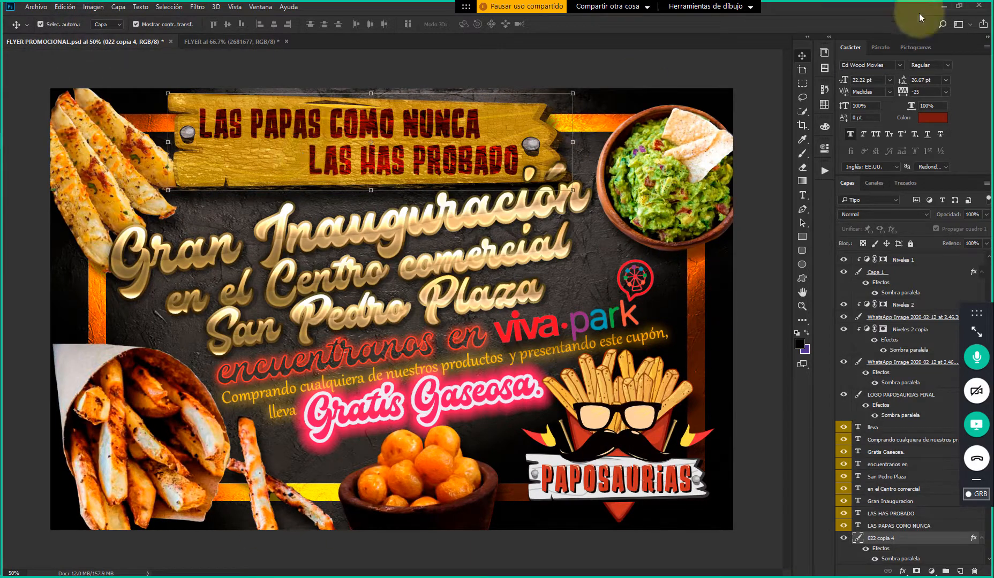
left_click(206, 41)
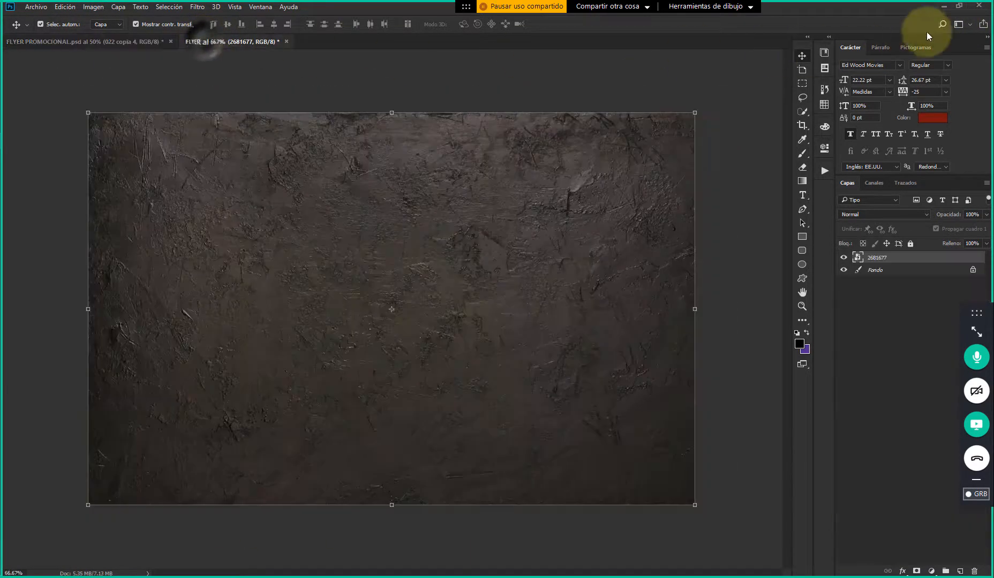
Switch to the Fotografía workspace and back to Gráfico y Web to compare their panels
left_click(963, 24)
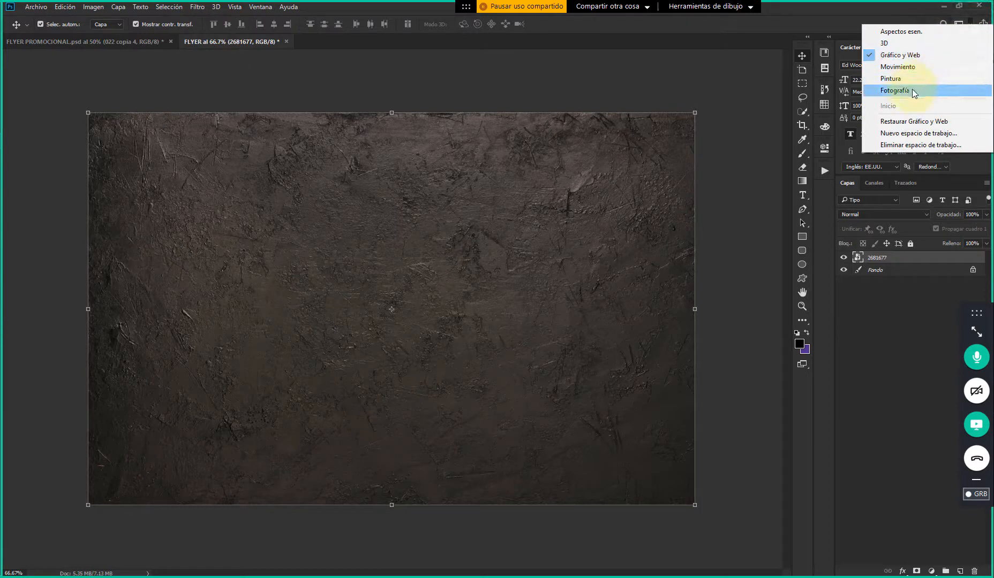
left_click(893, 91)
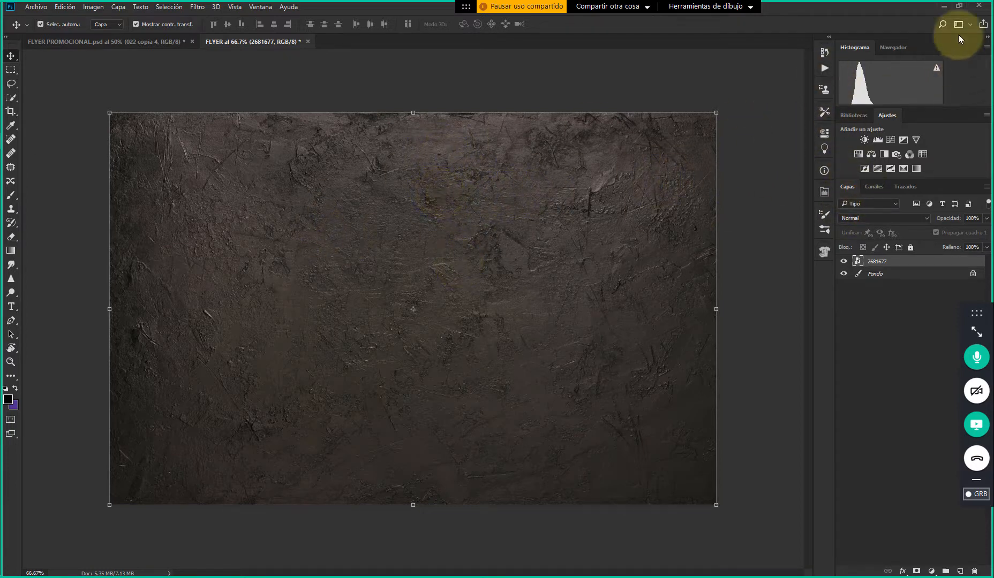
left_click(971, 27)
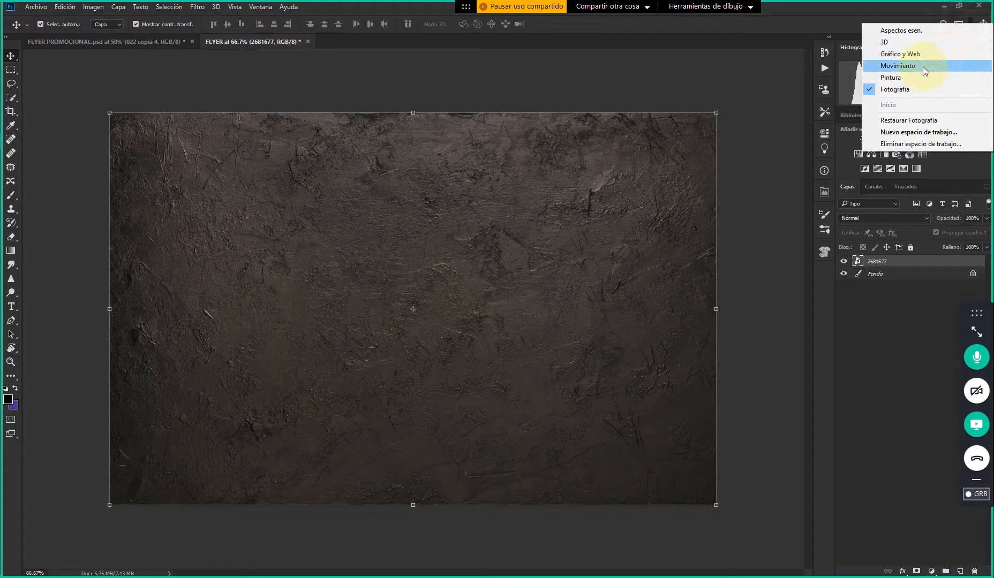
left_click(905, 55)
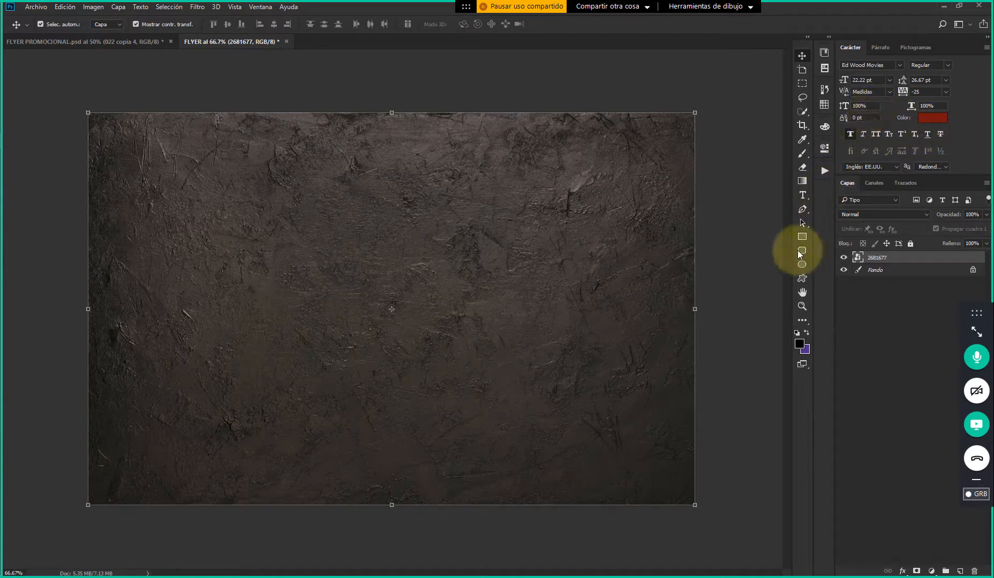
Return to the Fotografía workspace with no layer selected and check the orange frame in FLYER PROMOCIONAL.psd
left_click(522, 90)
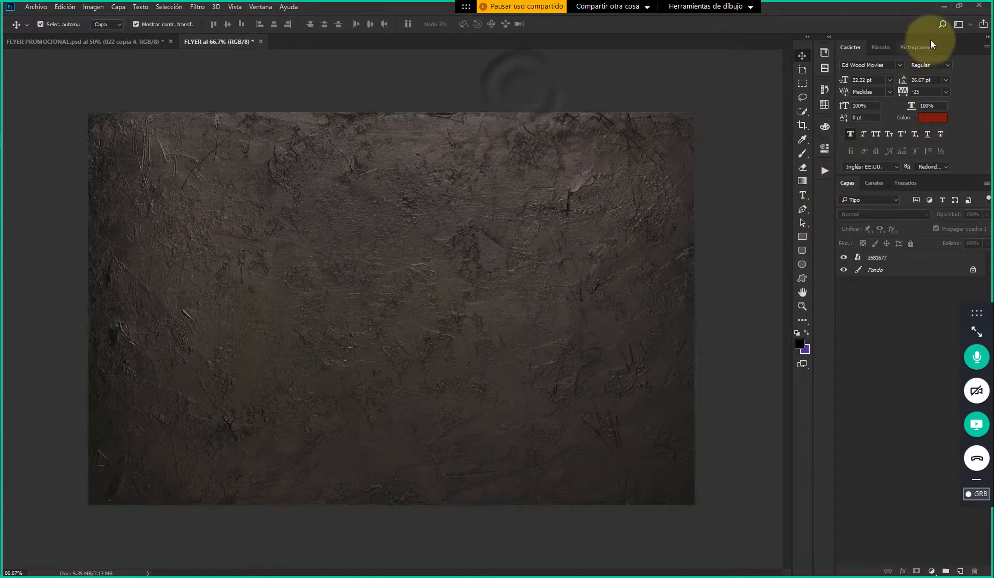
left_click(959, 25)
left_click(897, 90)
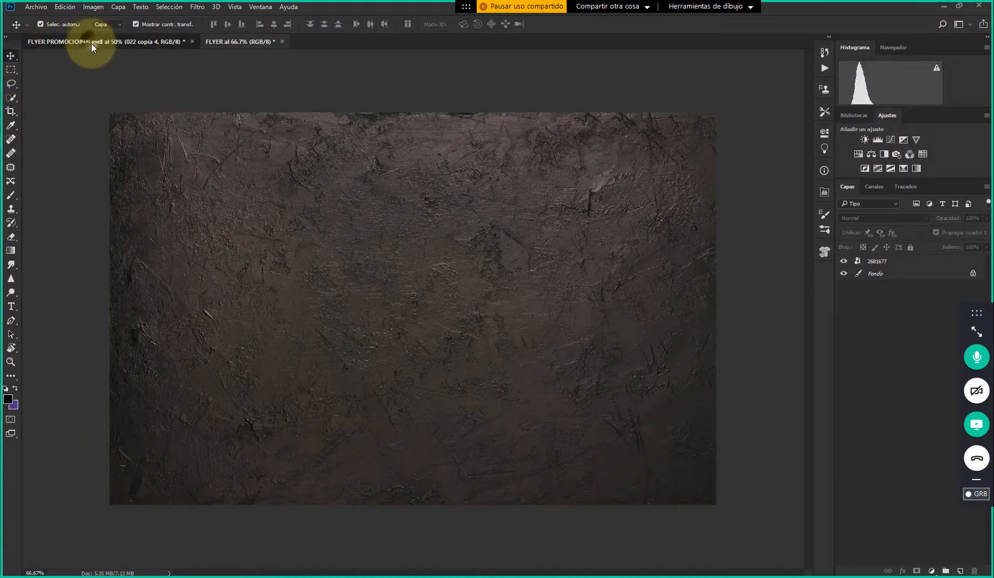
left_click(90, 41)
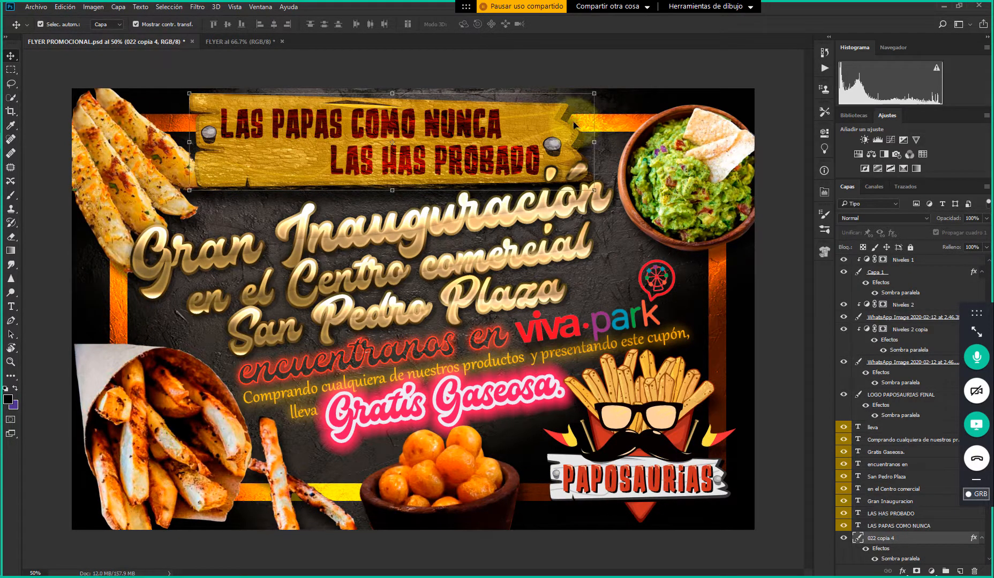
left_click(234, 43)
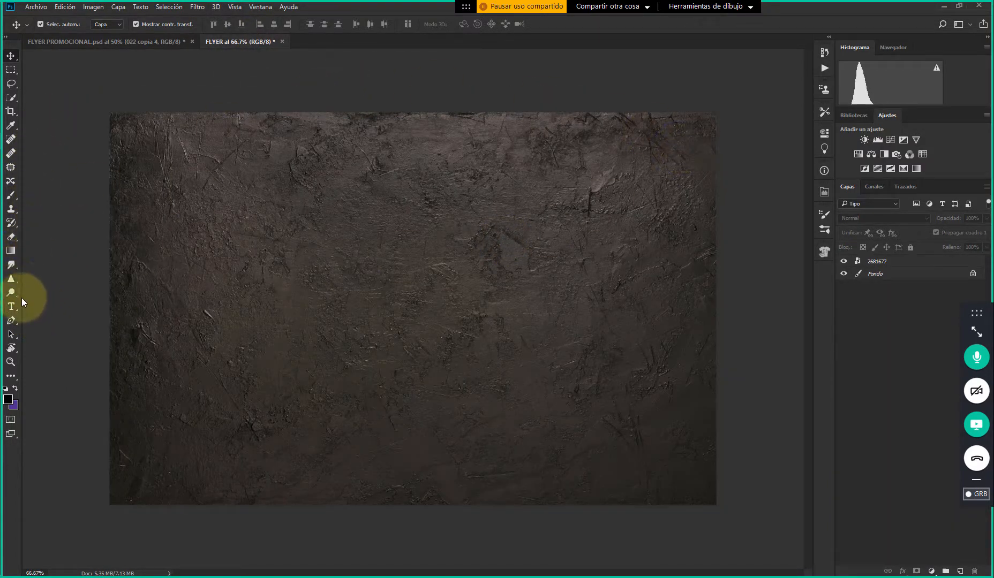
Use the Gráfico y Web workspace and draw a vertical rectangle about 0.6 cm wide and 11.8 cm high near the flyer's left edge
left_click(970, 24)
left_click(919, 57)
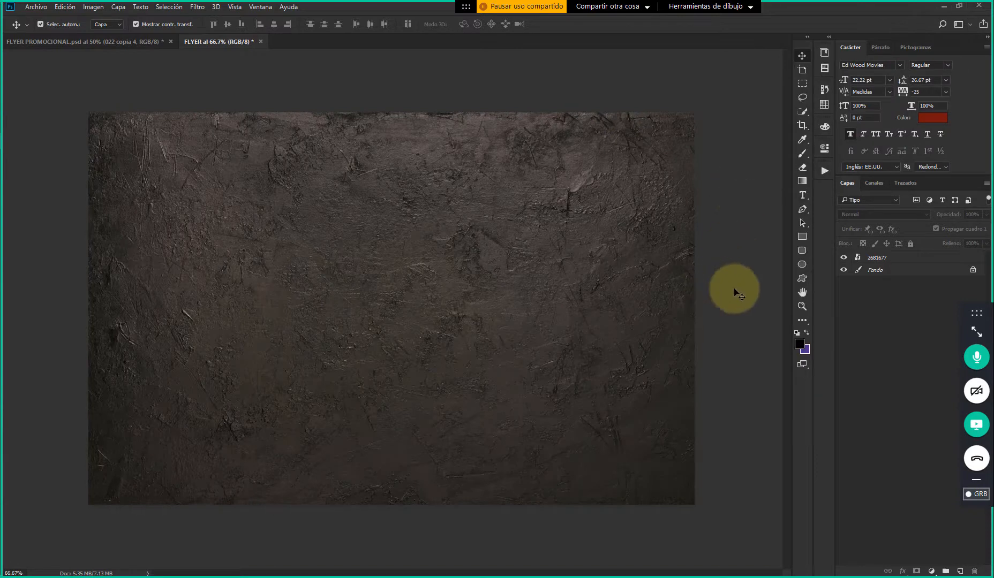
left_click(801, 238)
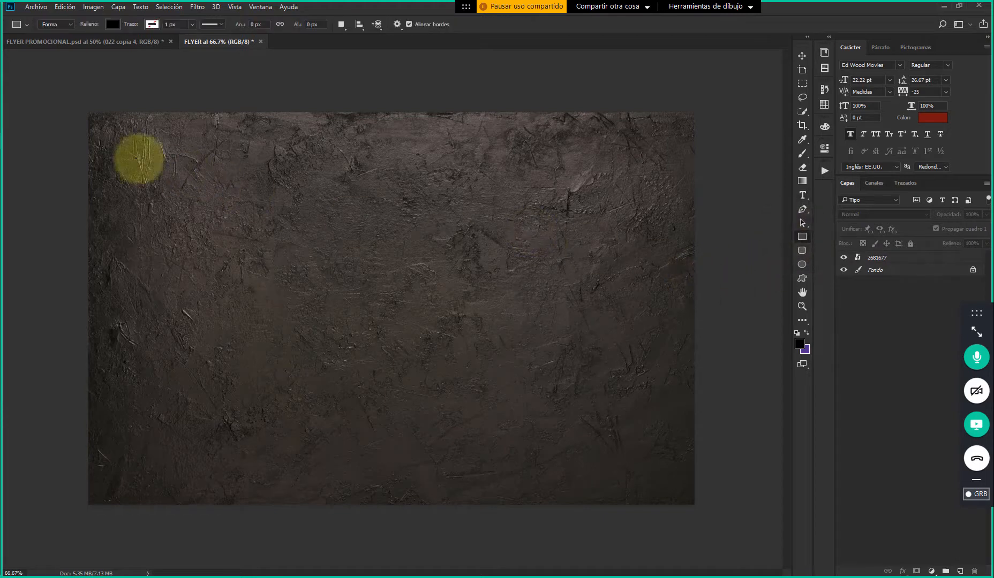
left_click_drag(117, 146, 134, 477)
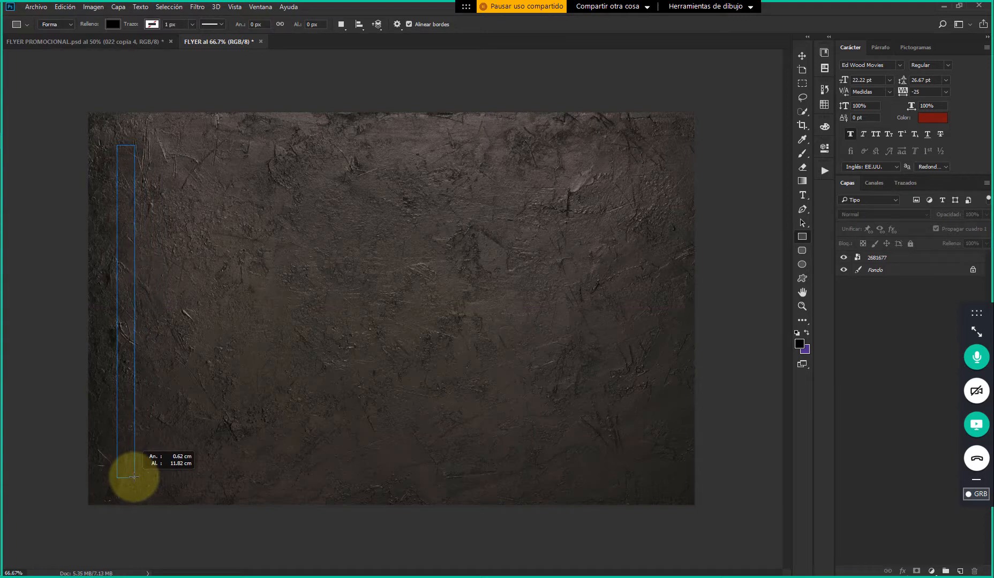
Complete the black vertical rectangle at about 43 by 929 px near the flyer's left edge and switch to the Move tool
left_click_drag(133, 476, 132, 476)
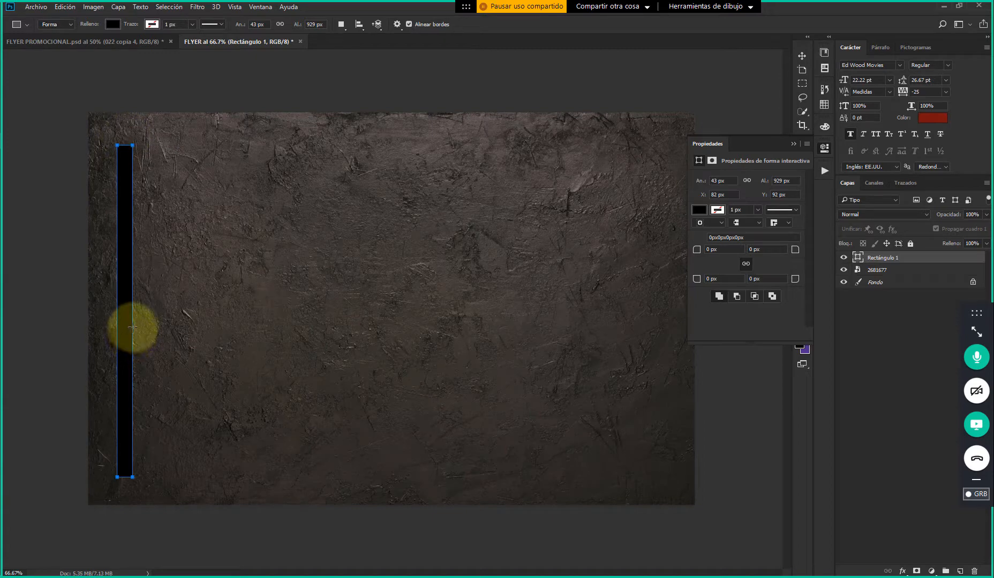
left_click(801, 56)
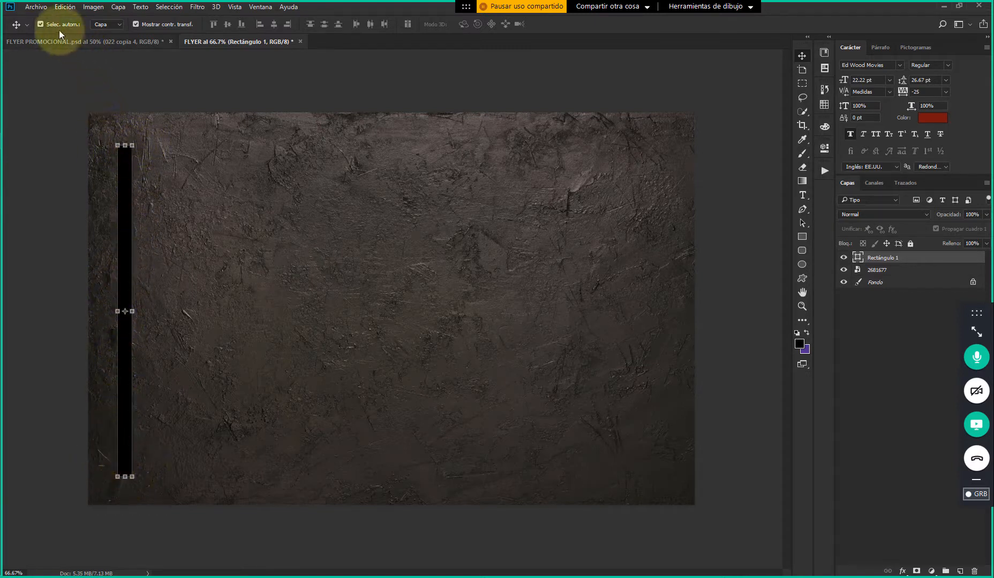
Try moving the vertical bar with the transform controls hidden, and restore both its position and the controls
left_click(136, 24)
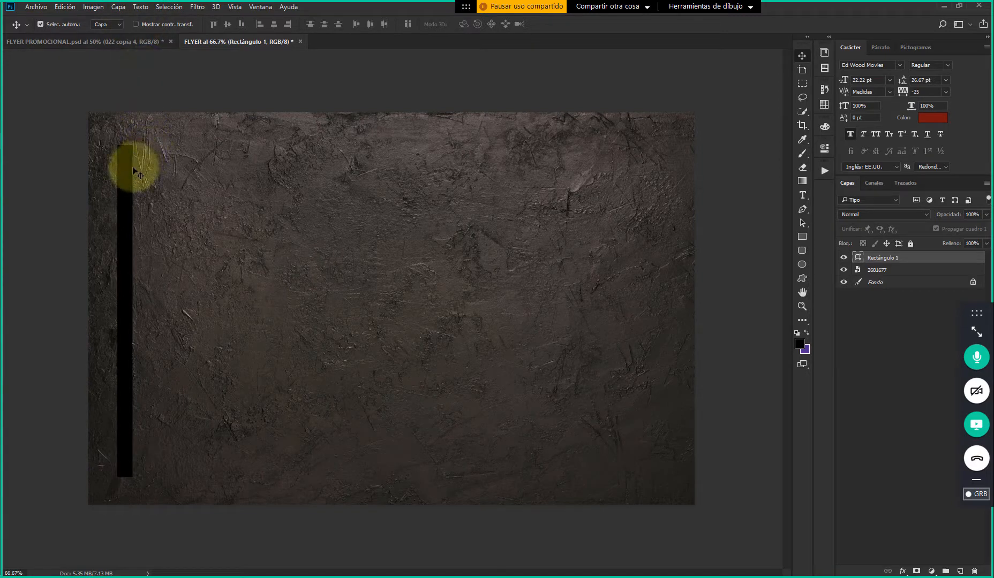
left_click_drag(124, 155, 200, 147)
key("ctrl+z")
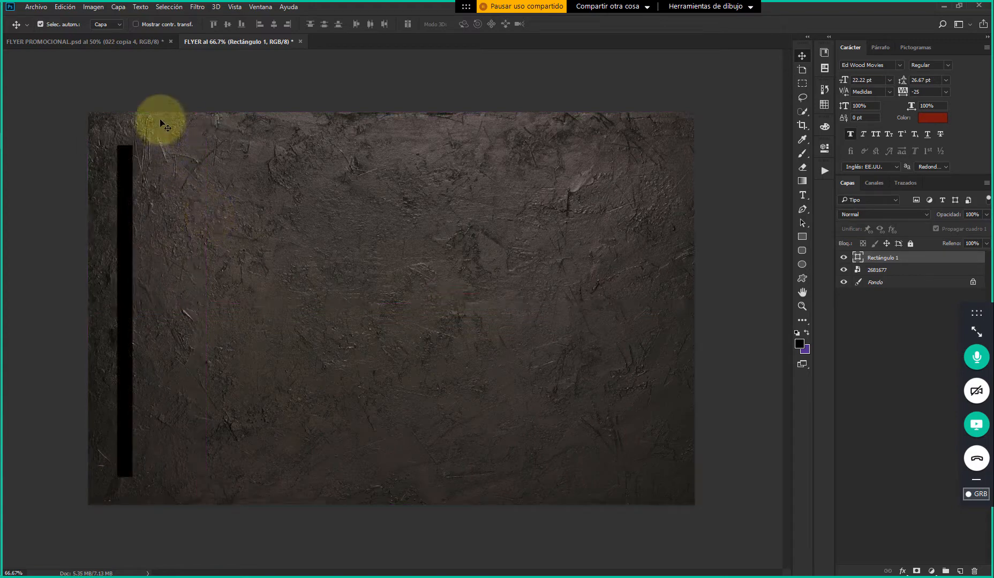
left_click(136, 24)
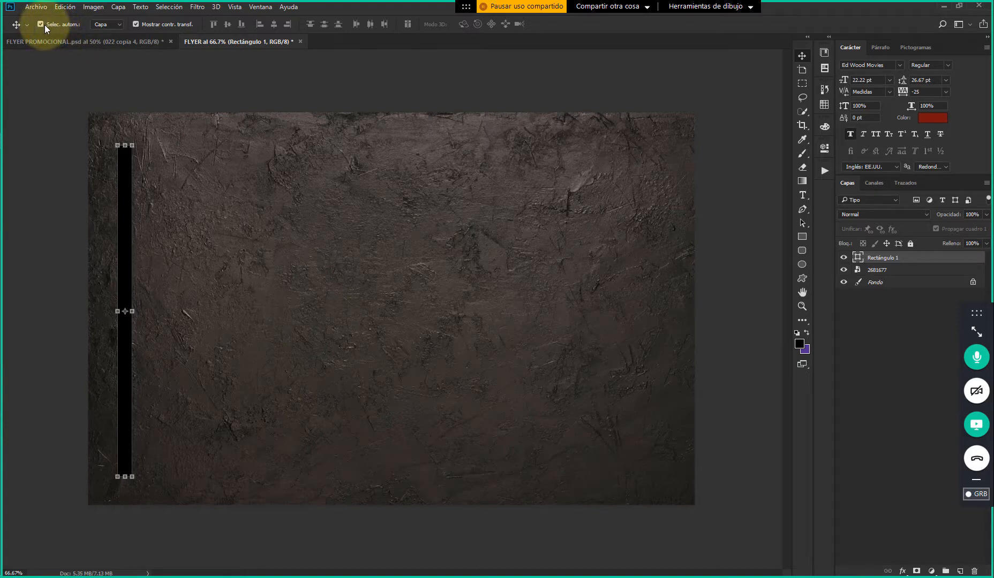
Try moving the Rectángulo 1 bar with automatic layer selection turned off, and restore both its position and the option
left_click(156, 158)
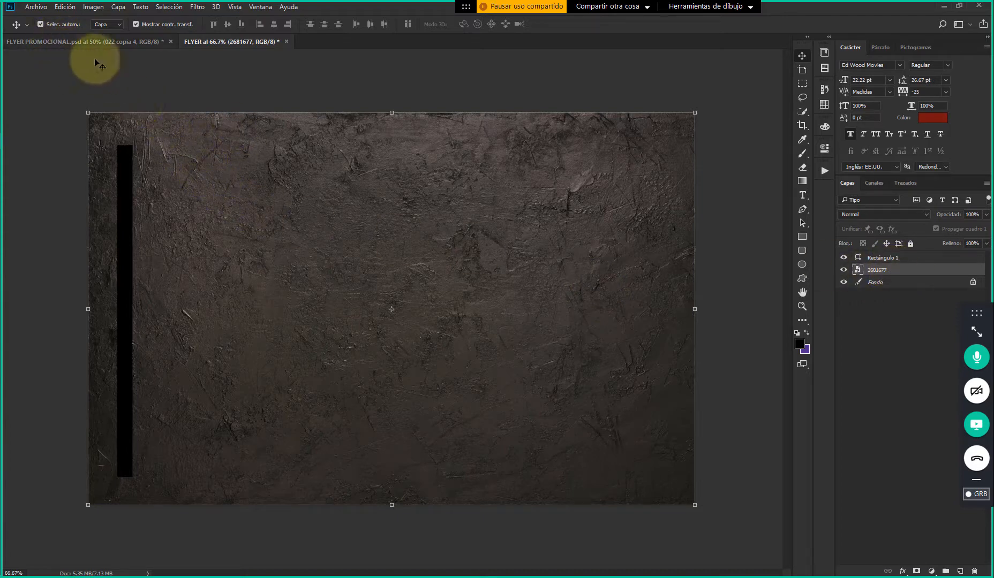
left_click(40, 25)
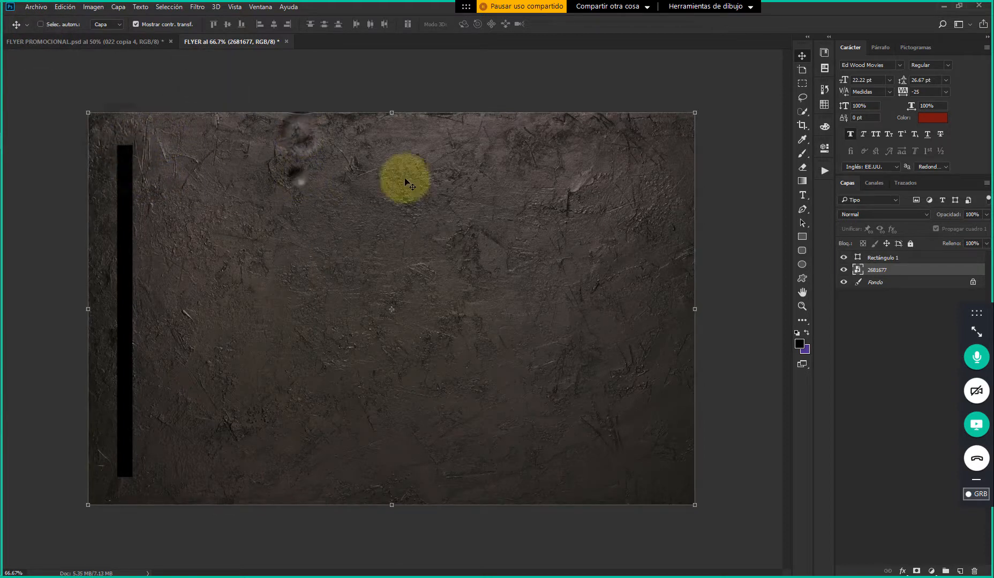
key("ctrl+t")
double_click(677, 160)
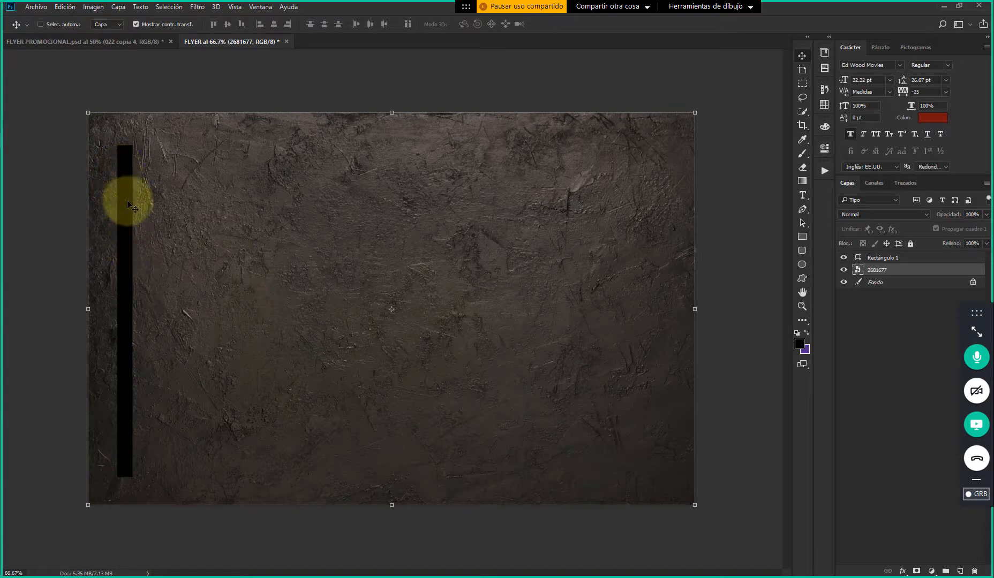
left_click(896, 258)
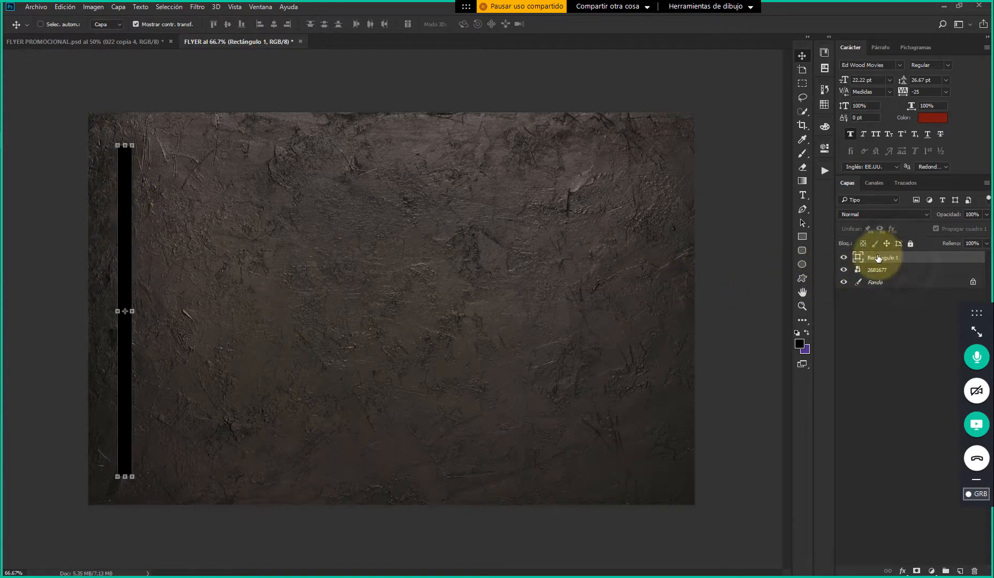
left_click_drag(125, 176, 273, 206)
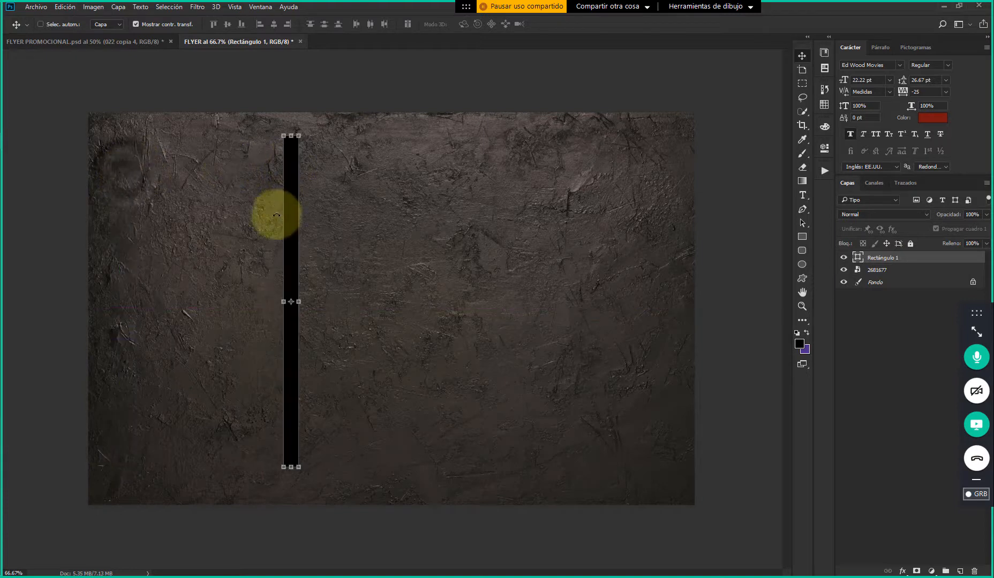
key("ctrl")
key("ctrl+z")
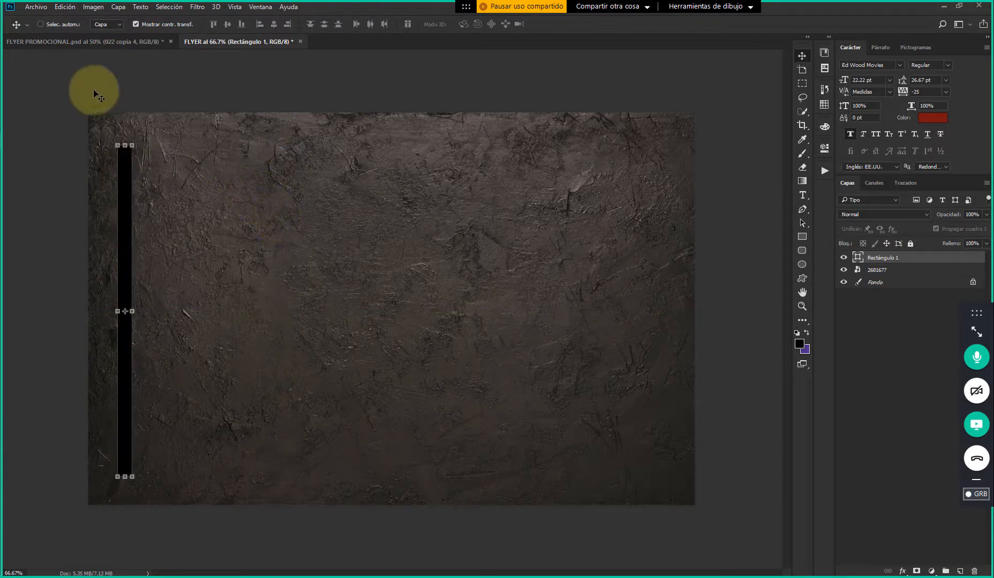
left_click(51, 25)
Duplicate the vertical bar straight across to the flyer's right edge, level with the original
left_click(171, 94)
left_click(127, 188)
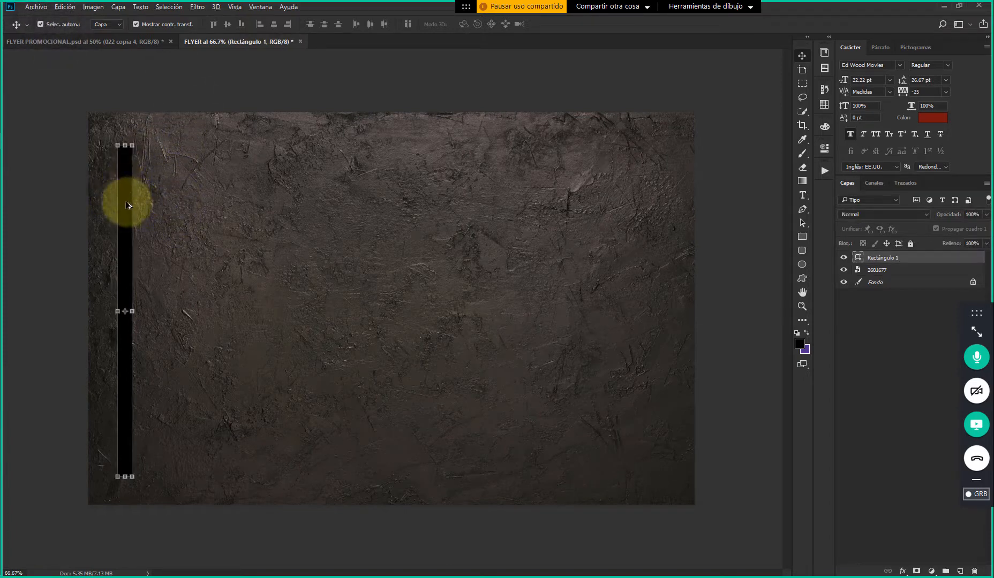
left_click_drag(124, 193, 652, 191, "alt")
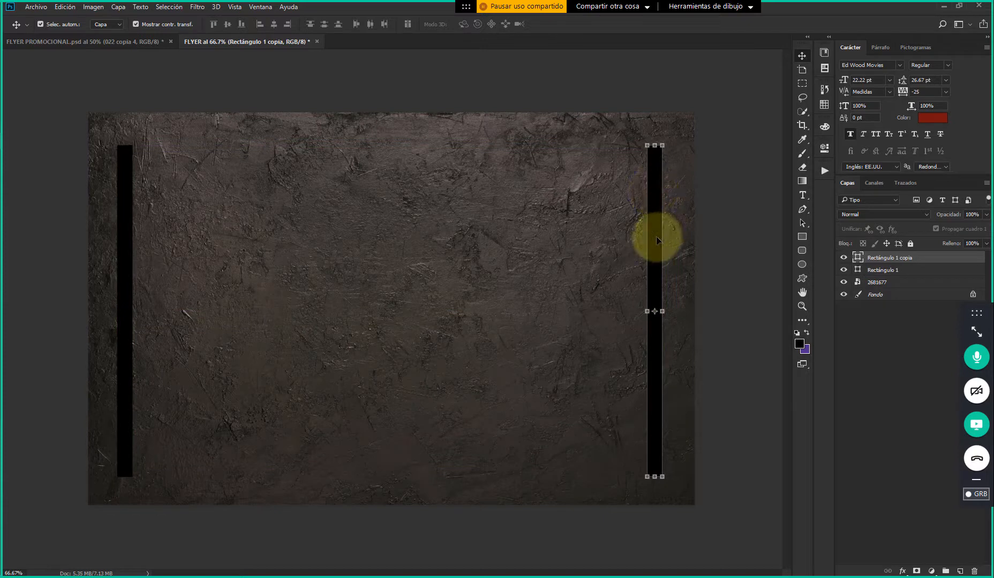
Duplicate the right bar toward the middle of the flyer and rotate the copy 90° to lie horizontally
left_click_drag(656, 234, 429, 240, "alt")
left_click_drag(443, 163, 566, 358)
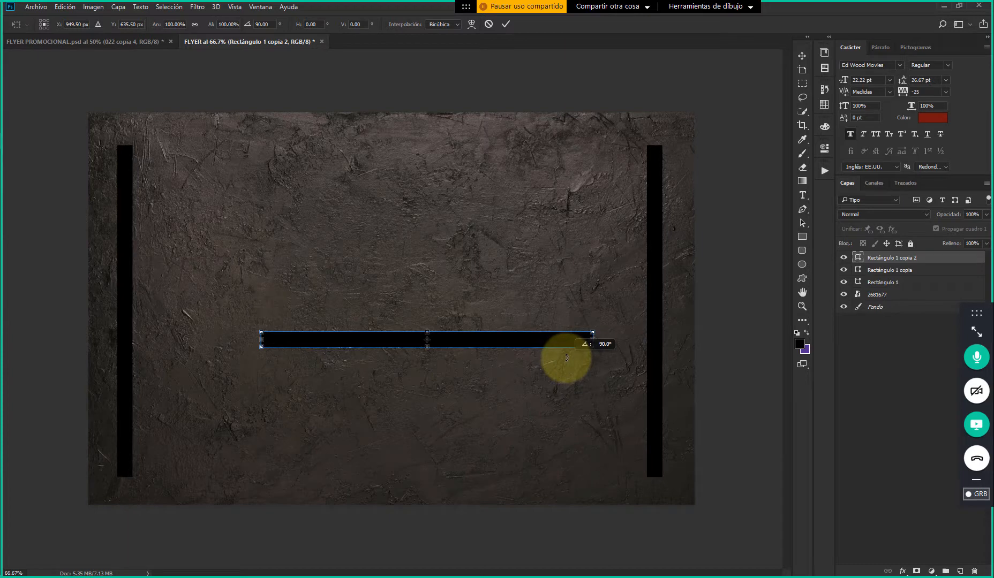
mouse_move(566, 358)
left_mouse_down()
mouse_move(563, 295)
mouse_move(413, 213)
mouse_move(512, 238)
mouse_move(543, 311)
mouse_move(539, 382)
mouse_move(564, 351)
left_mouse_up()
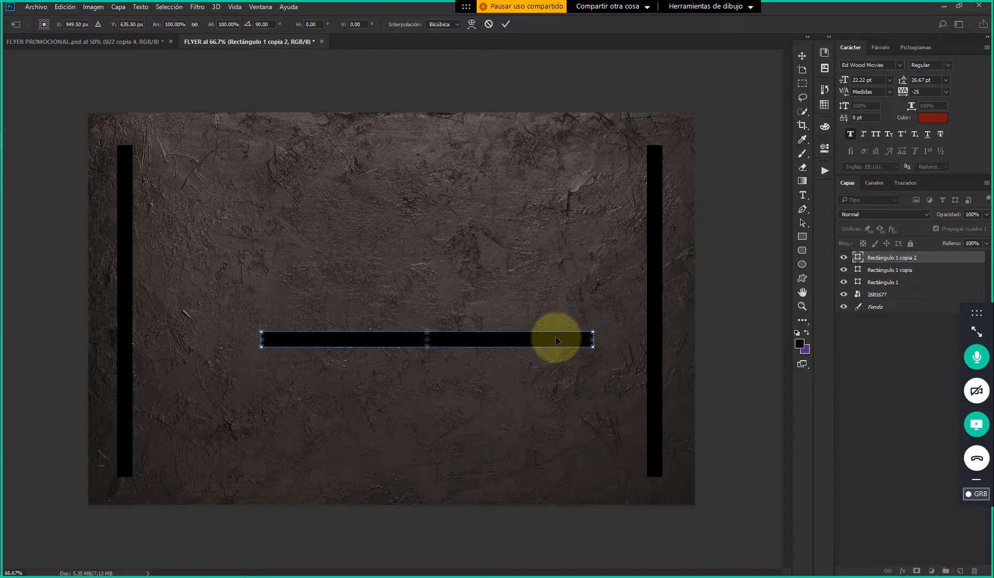
double_click(557, 339)
Place the horizontal bar at the lower ends of the vertical bars and stretch it to span the gap between them
left_click_drag(557, 338, 607, 473)
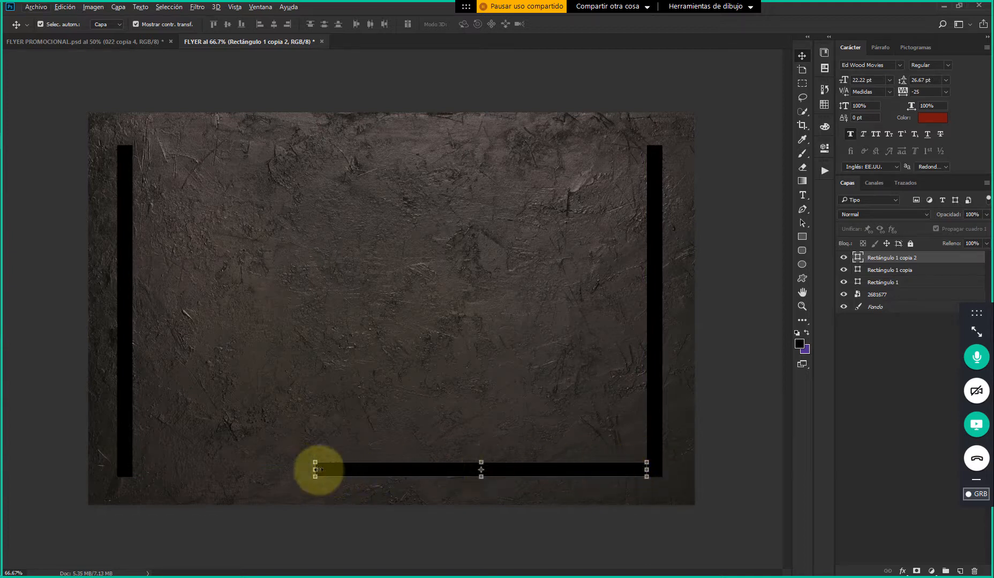
left_click_drag(315, 469, 141, 468)
double_click(189, 471)
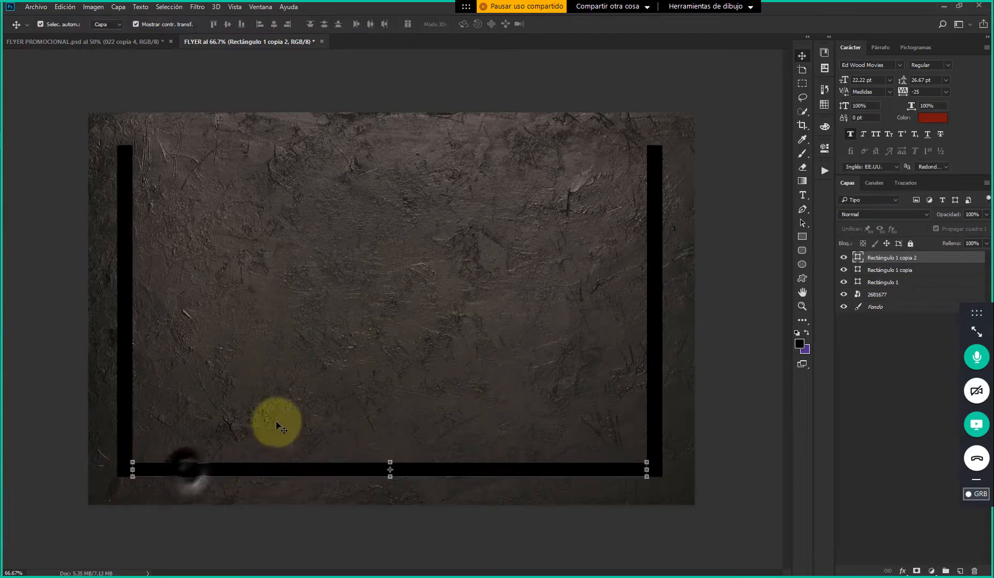
Duplicate the bottom bar up to the upper ends of the vertical bars to close the rectangular frame
left_click_drag(636, 470, 569, 154)
left_click(727, 217)
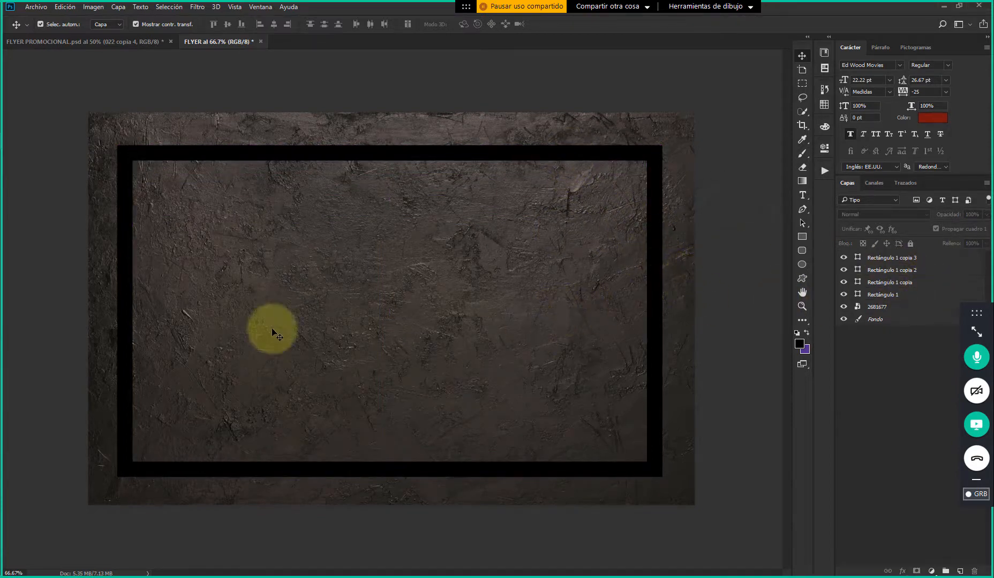
Examine which side of the frame each of the four rectangle layers forms, and leave no layer selected
left_click(122, 238)
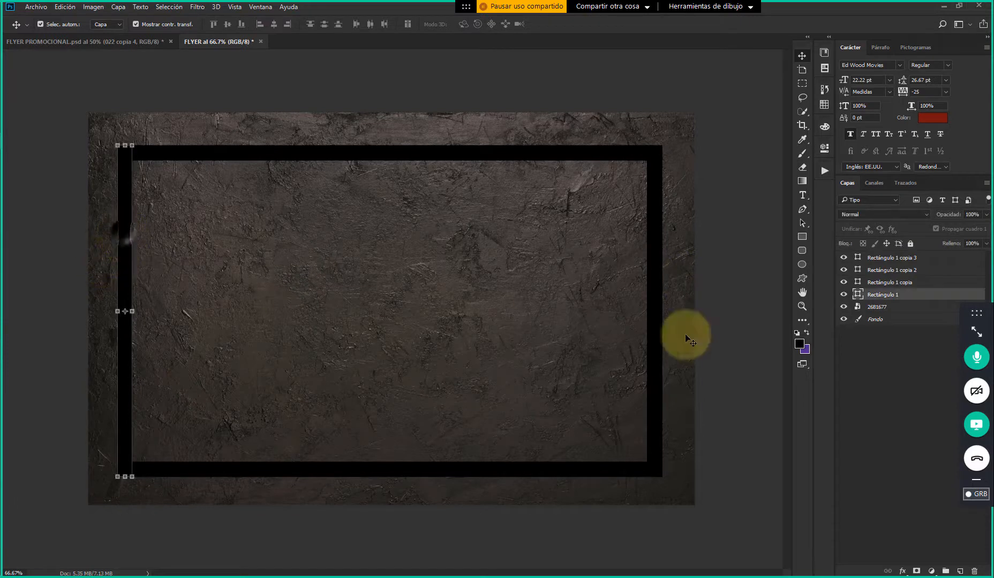
left_click(905, 282)
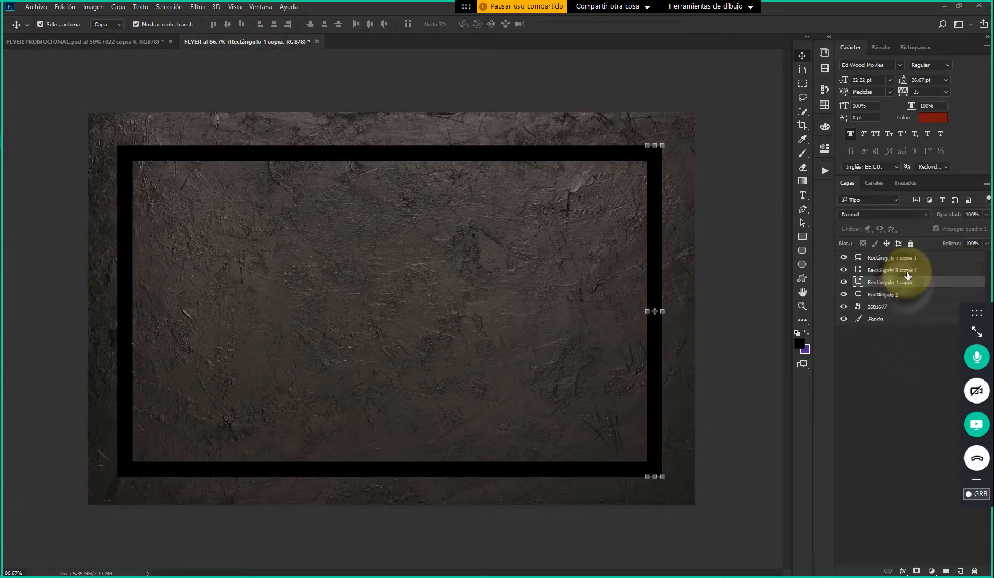
left_click(908, 270)
left_click(908, 258)
left_click(903, 300, "shift")
left_click(722, 335)
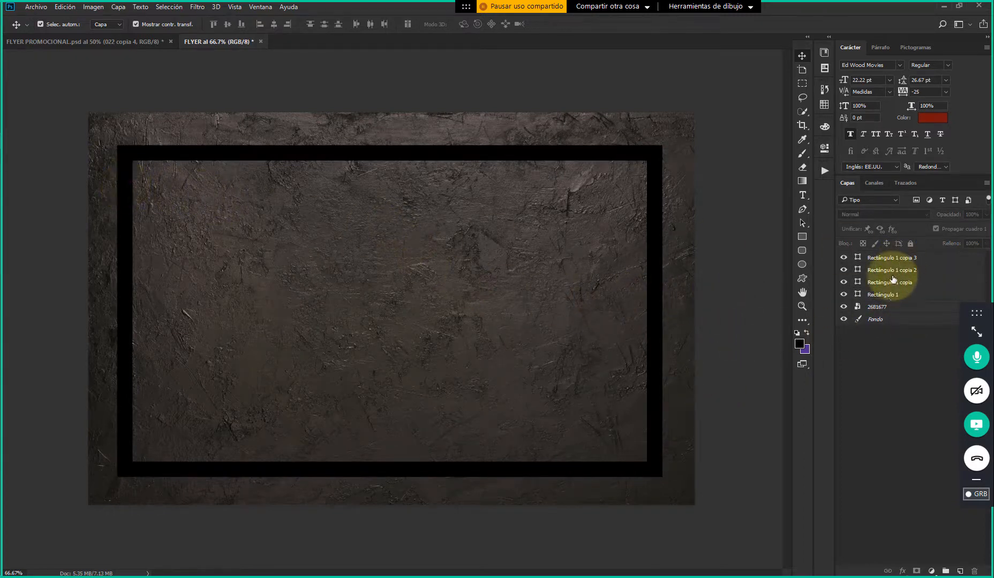
Recolor the frame's top bar, Rectángulo 1 copia 3, with the bright yellow f3ff31
left_click(892, 298)
left_click(886, 259, "shift")
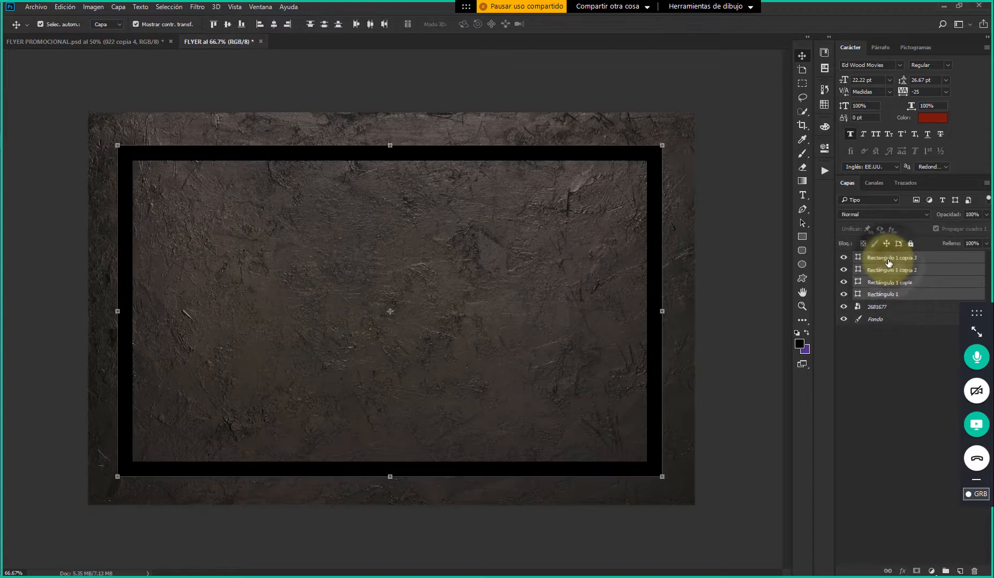
double_click(857, 258)
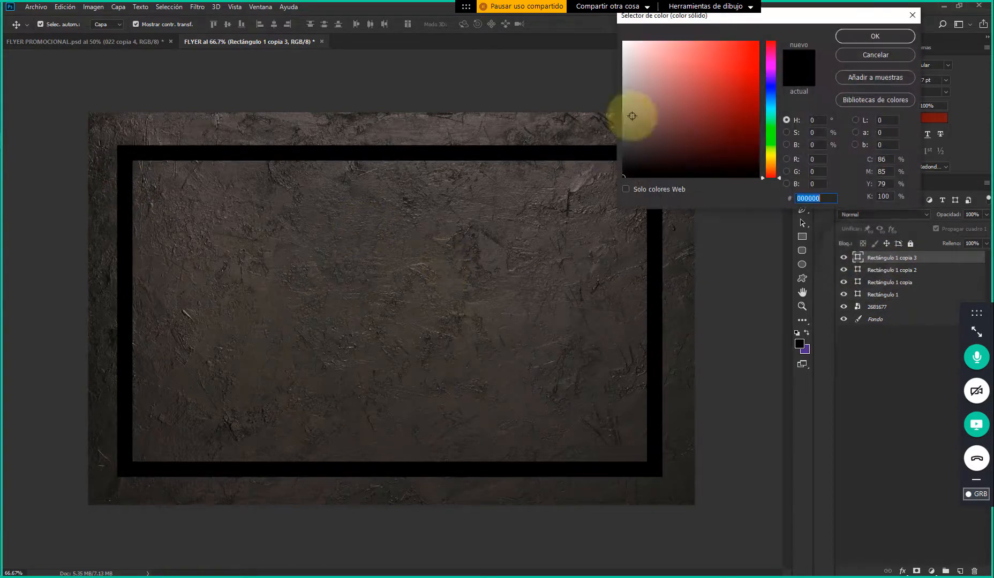
left_click(768, 154)
left_click(732, 41)
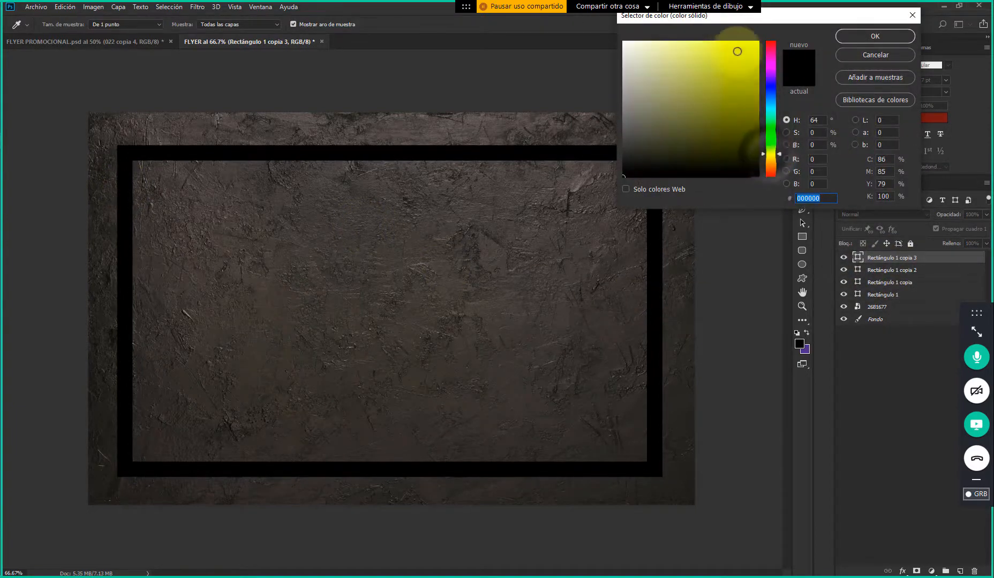
left_click(859, 37)
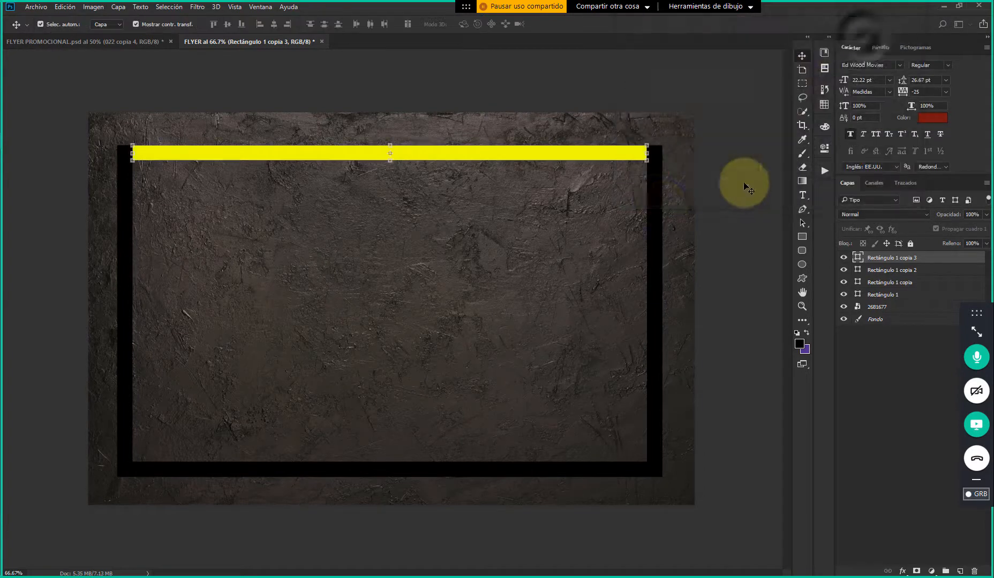
Recolor the frame's right bar with the yellow sampled from the top bar
left_click(662, 201)
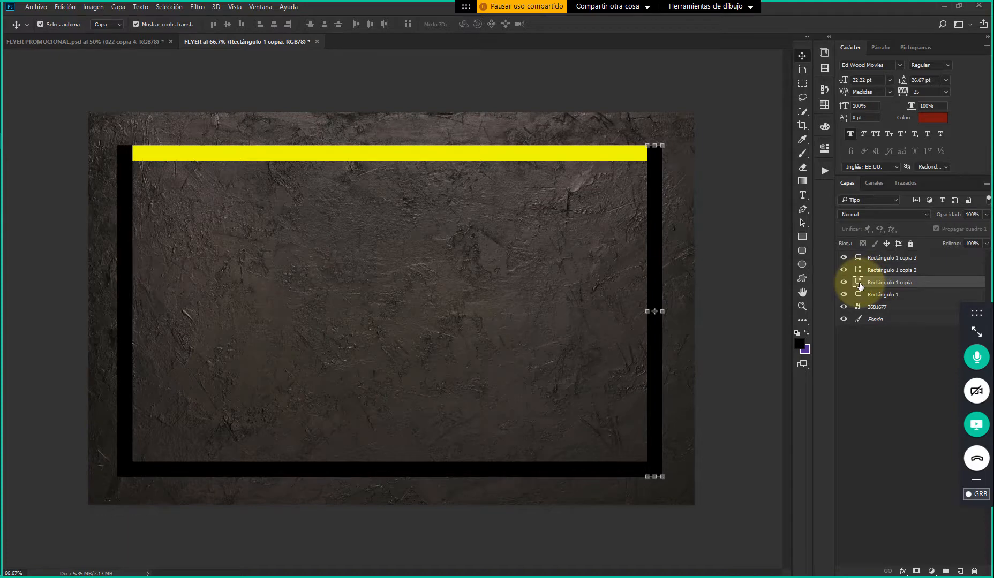
double_click(858, 283)
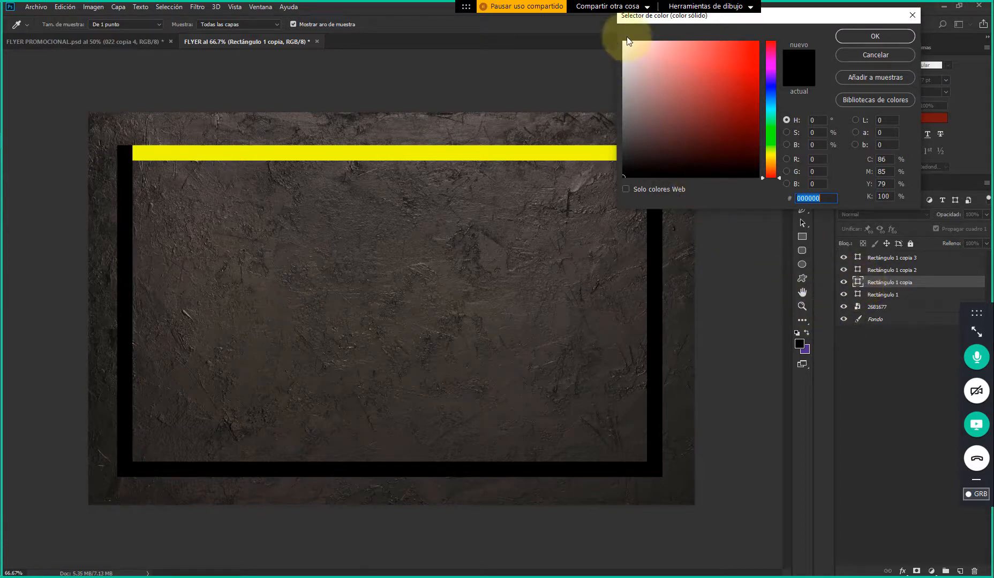
left_click_drag(756, 95, 693, 111)
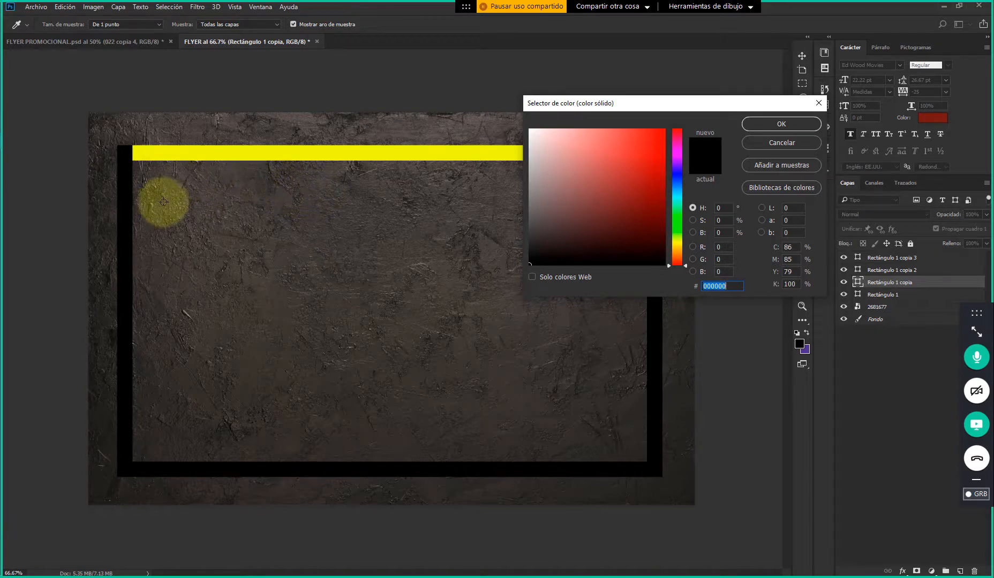
left_click(177, 154)
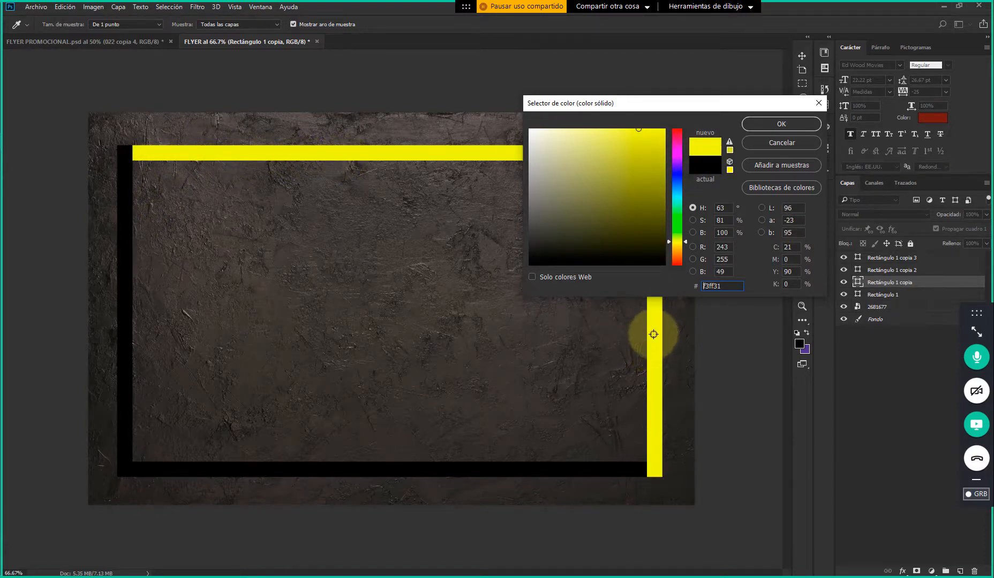
left_click(780, 124)
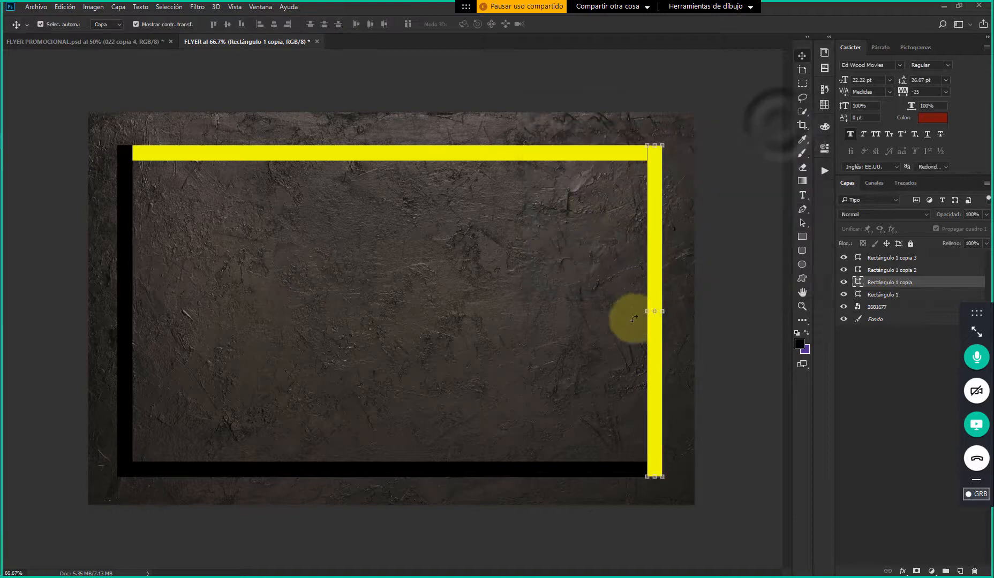
Recolor the frame's bottom bar with the yellow sampled from the right bar, and select the top bar's layer
left_click(555, 473)
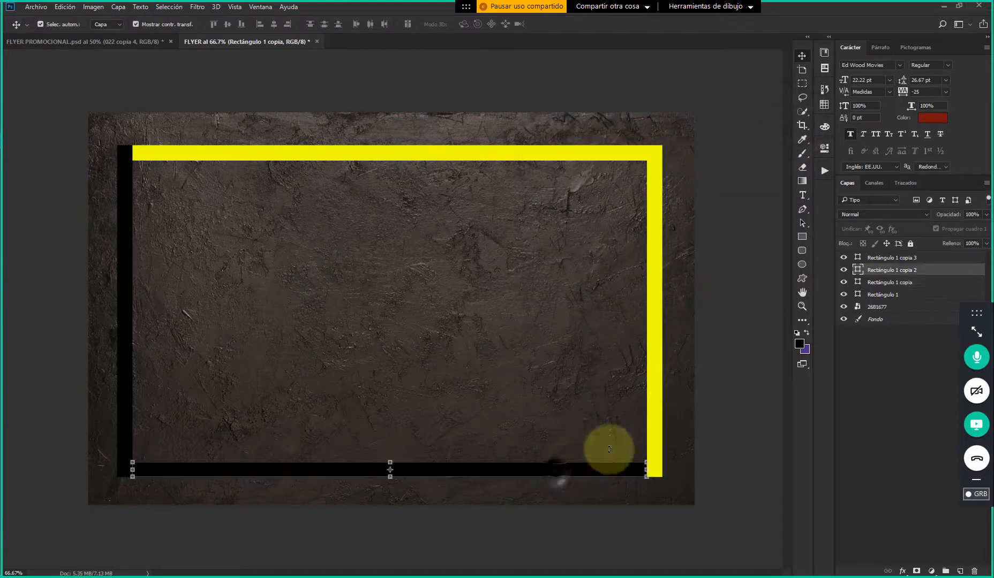
double_click(858, 271)
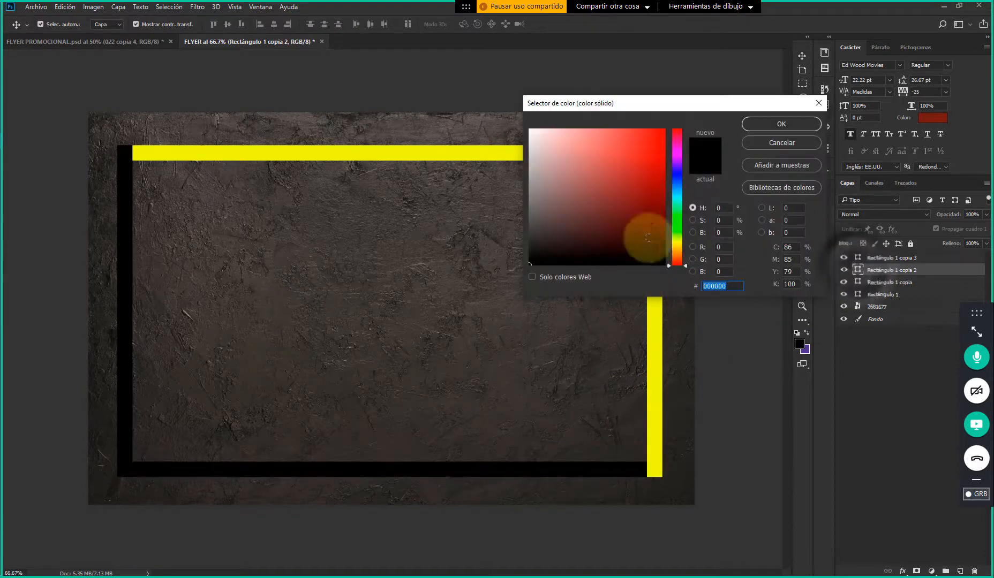
left_click(652, 422)
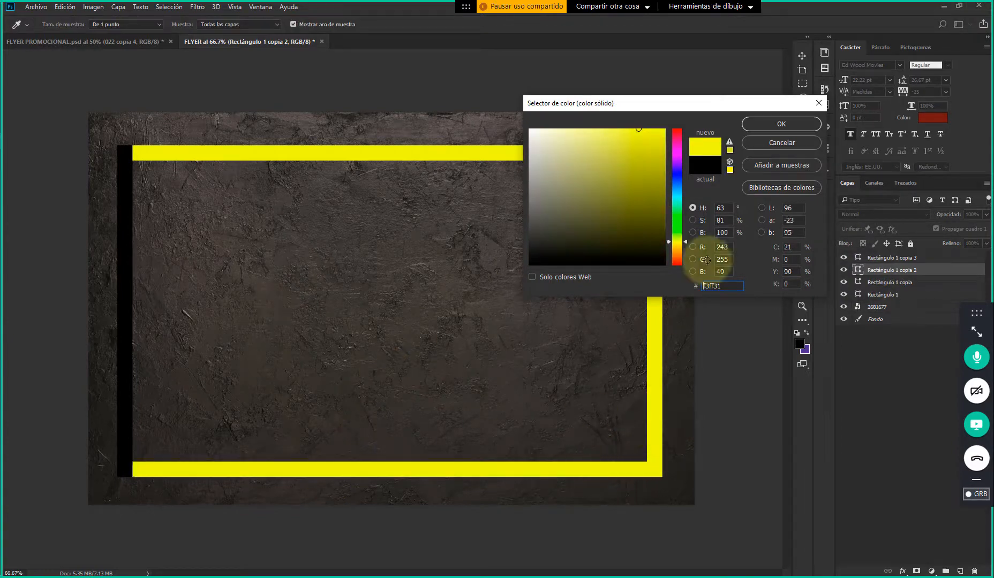
left_click(798, 125)
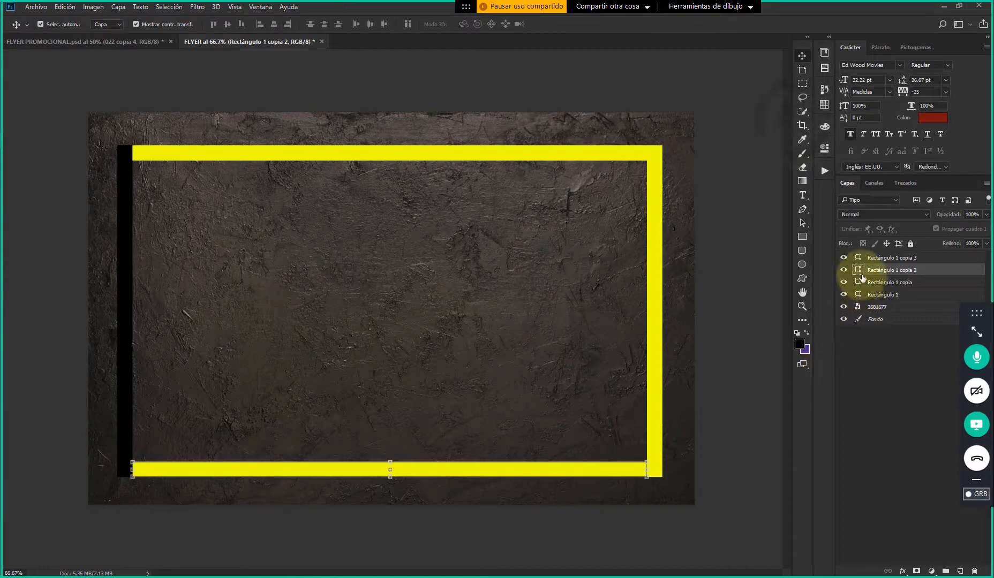
left_click(877, 258)
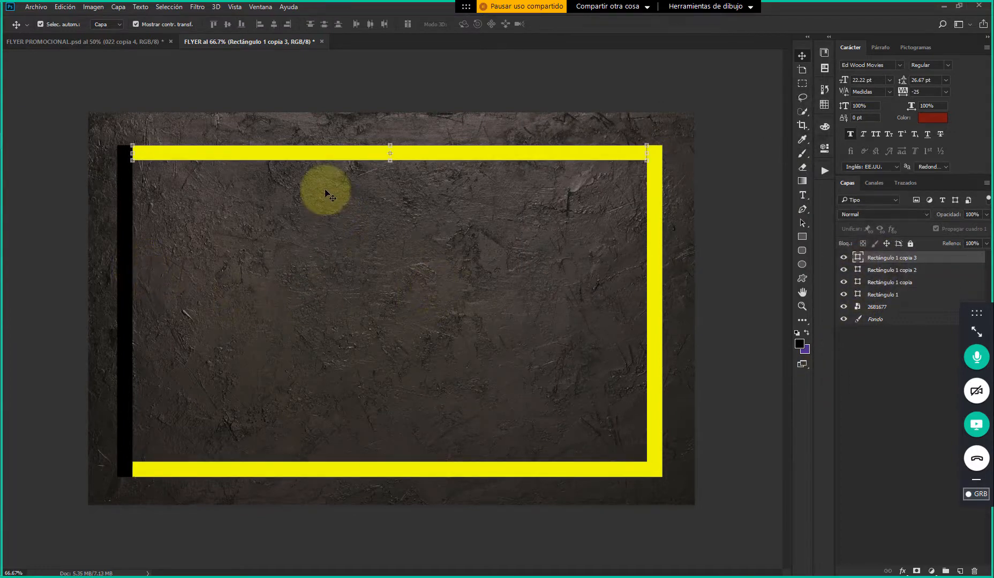
Recolor the frame's left bar, Rectángulo 1, with the yellow sampled from the top bar, and leave no layer selected
left_click(129, 204)
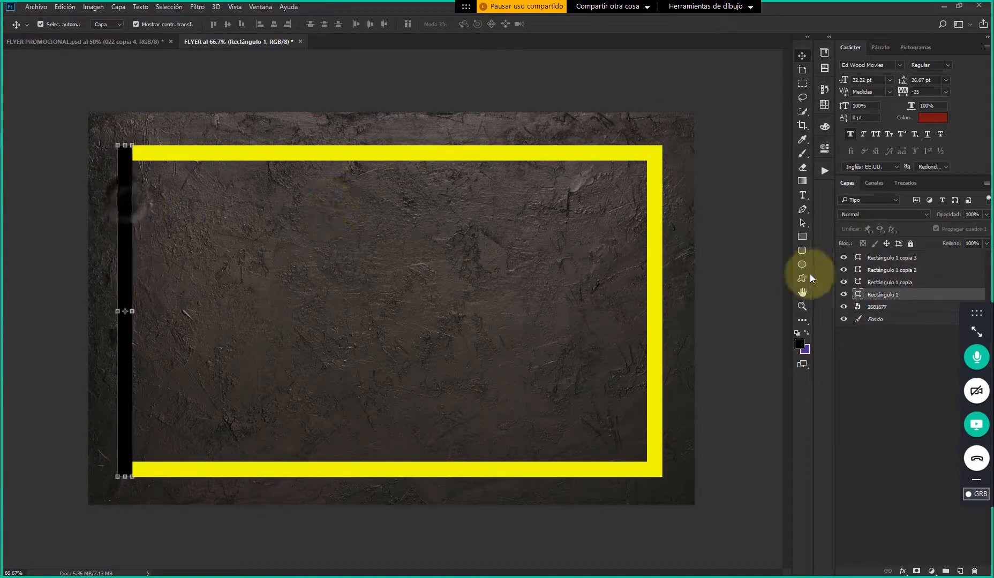
double_click(858, 294)
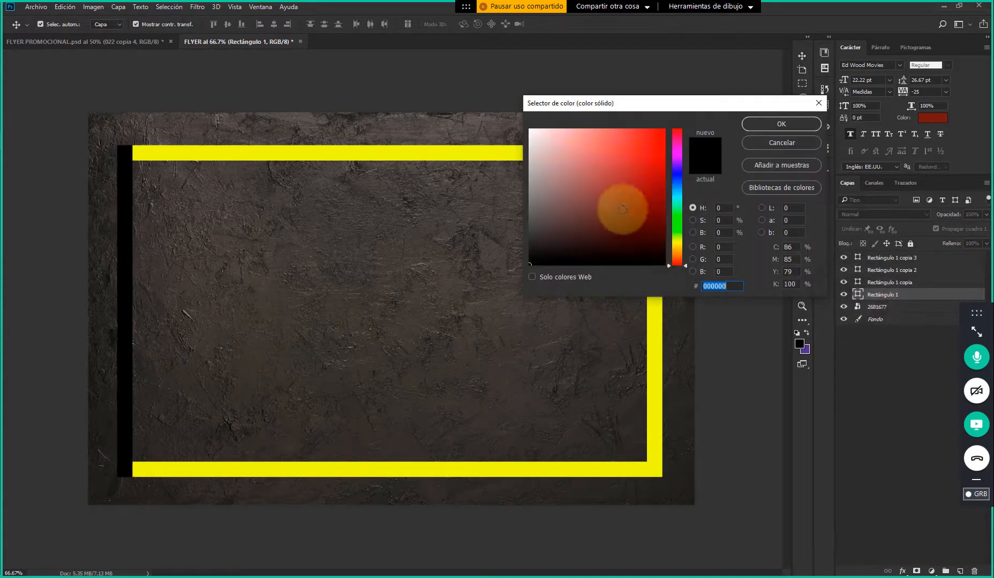
left_click(237, 154)
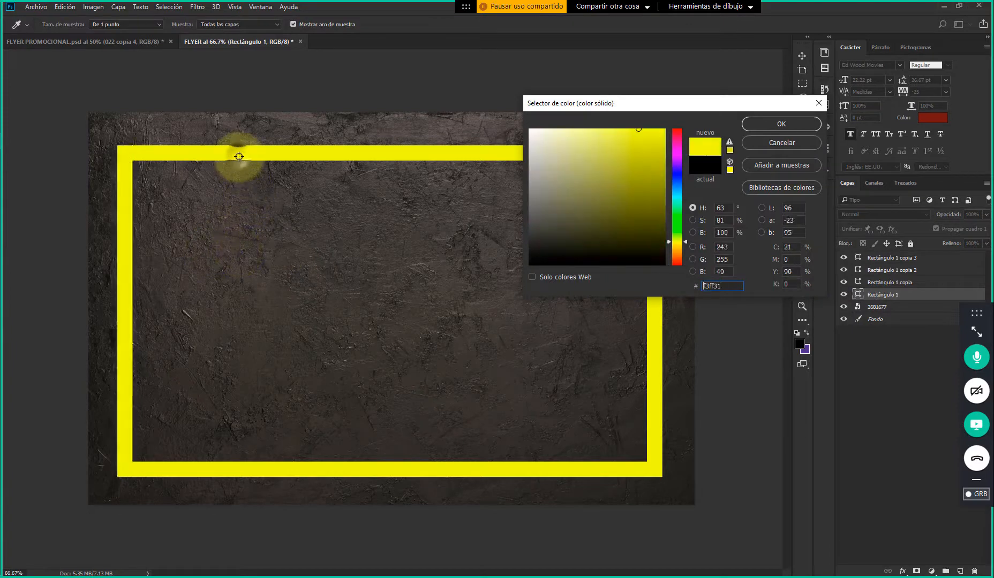
left_click(768, 129)
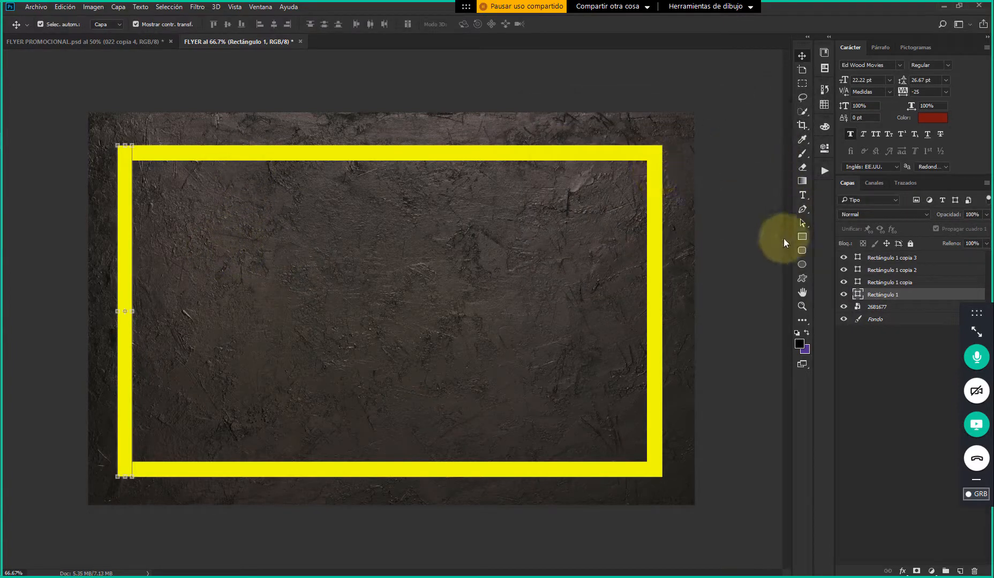
left_click(692, 81)
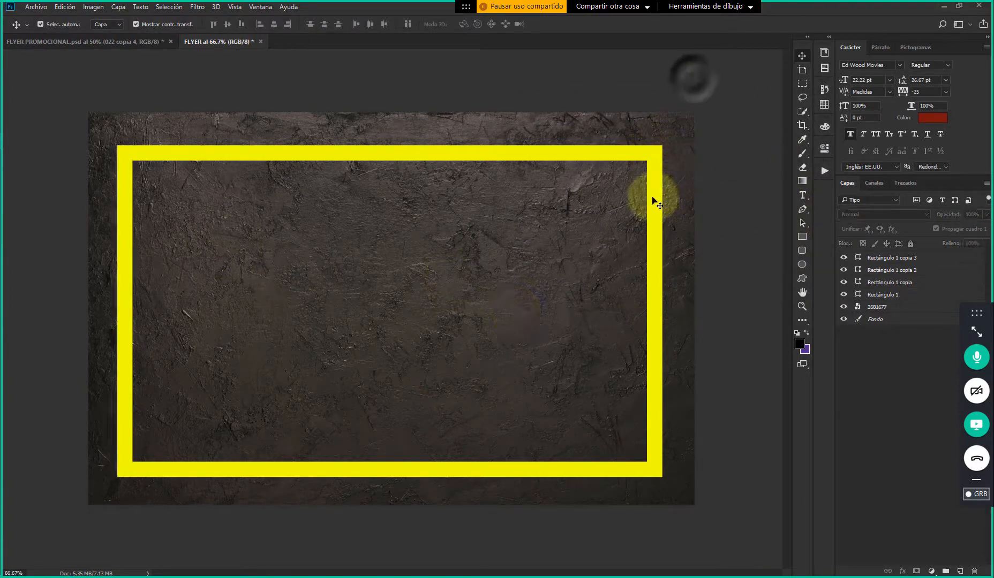
Rasterize the four rectangle layers of the frame and merge them into a single layer
left_click(909, 295)
left_click(915, 259, "shift")
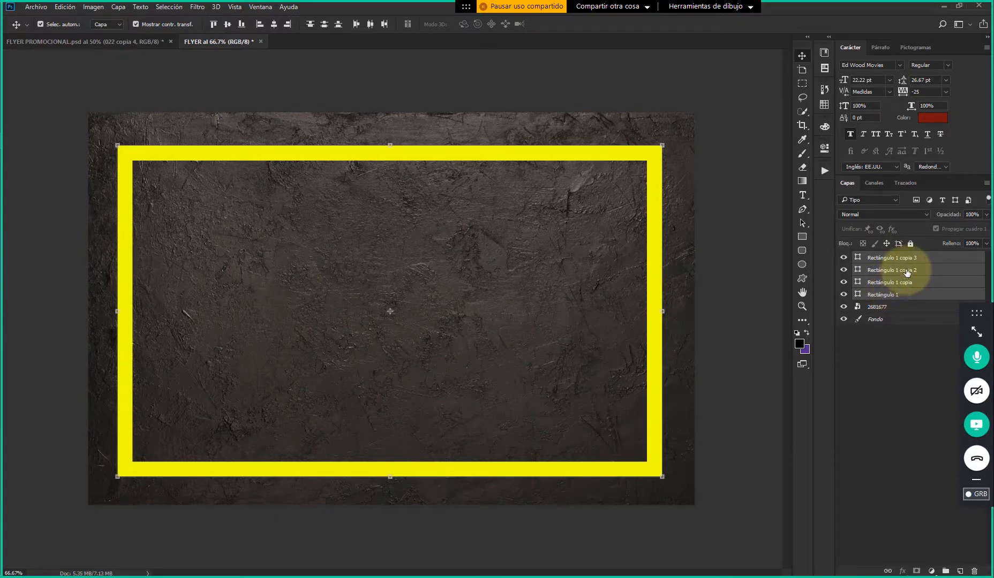
right_click(907, 273)
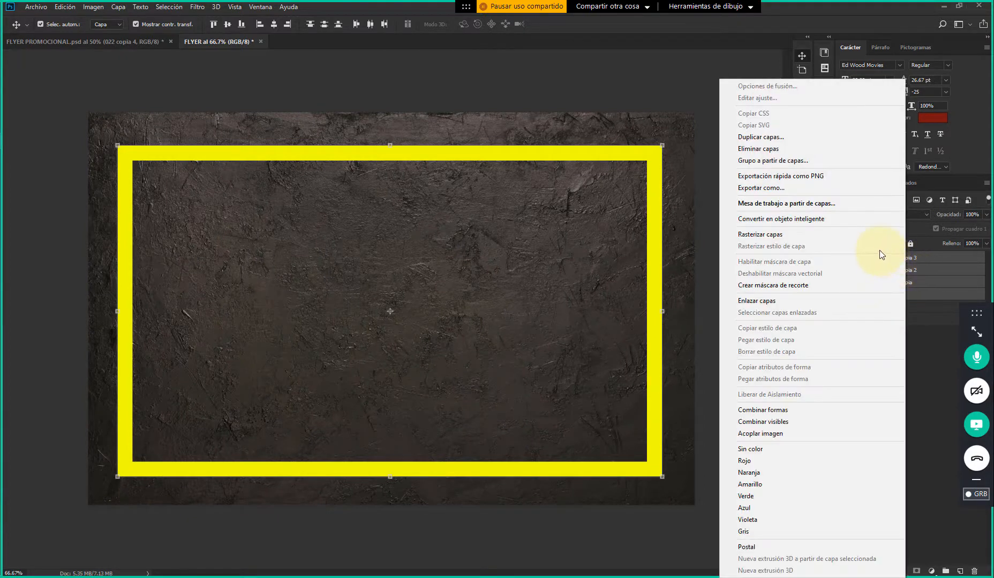
left_click(779, 237)
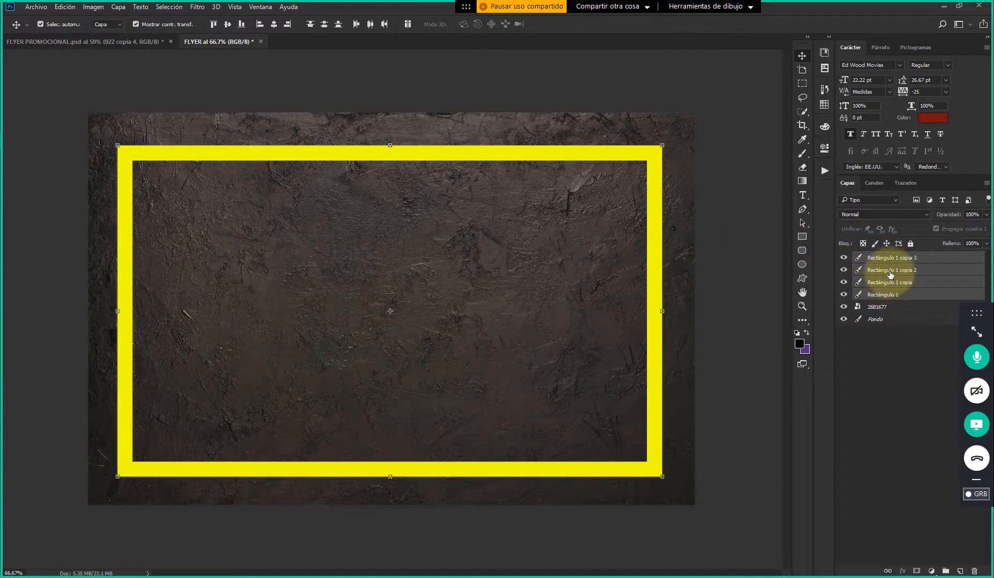
right_click(887, 264)
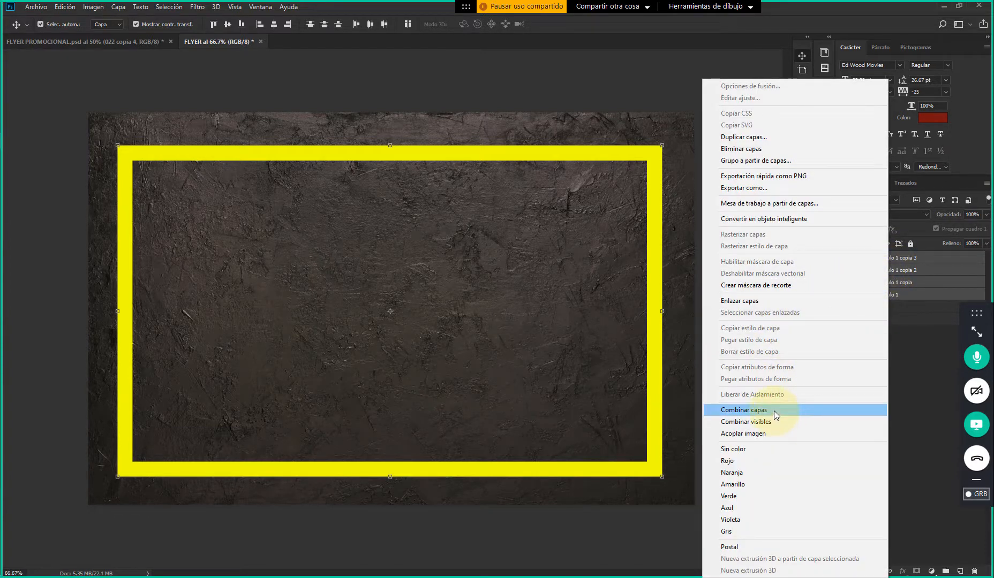
left_click(774, 411)
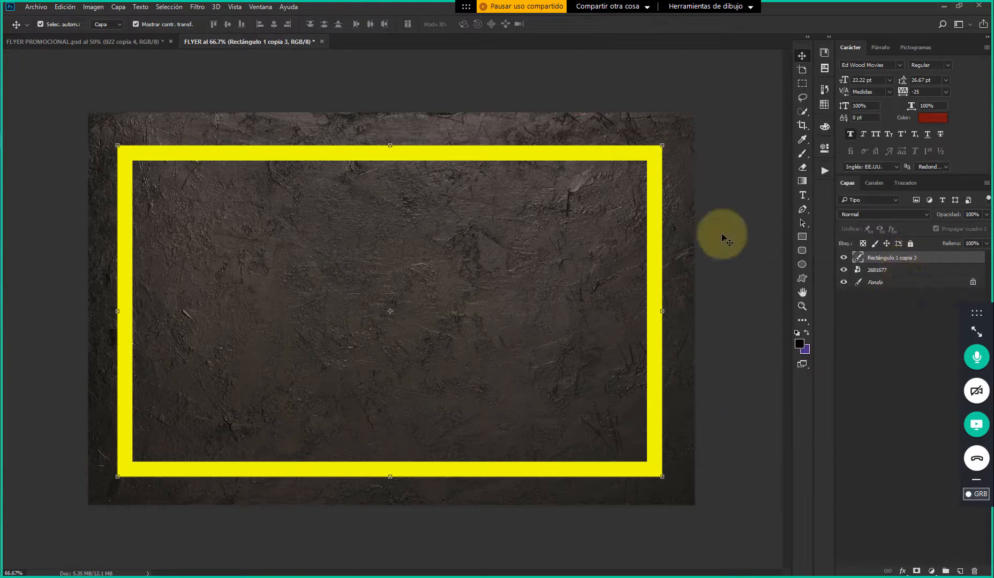
Try moving the merged frame as one piece, undo the move, and leave no layer selected
left_click(745, 190)
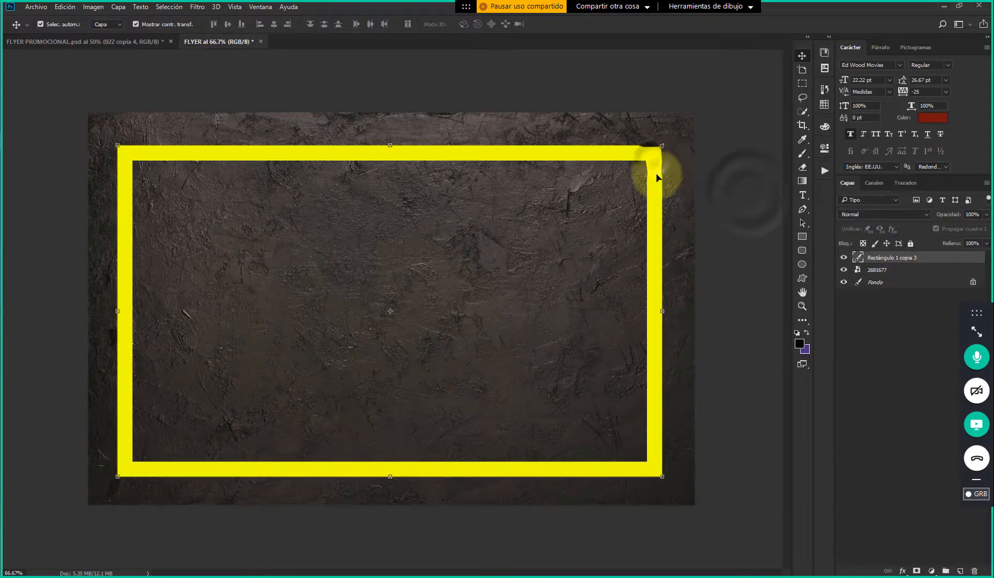
left_click_drag(657, 178, 604, 143)
key("ctrl+z")
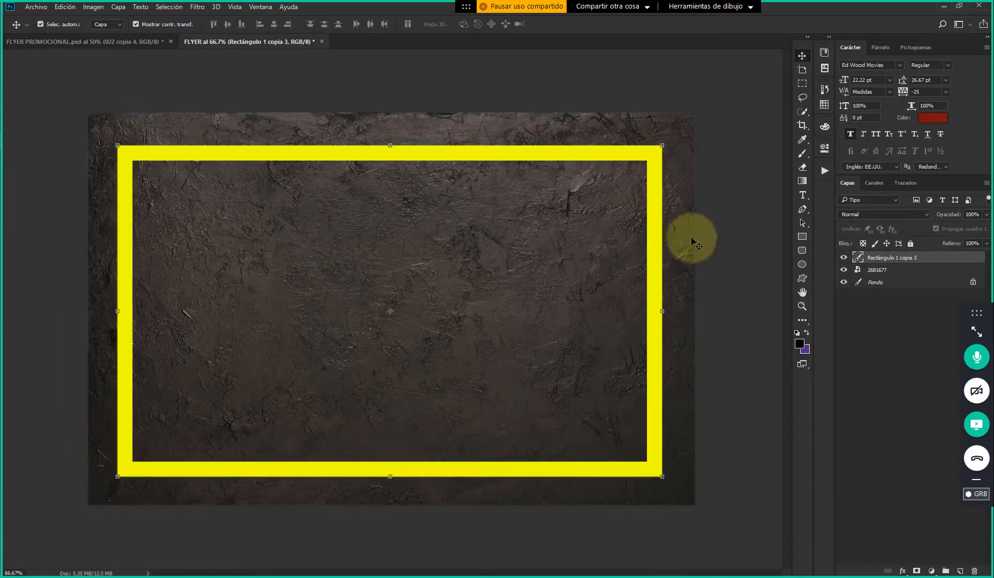
left_click(744, 316)
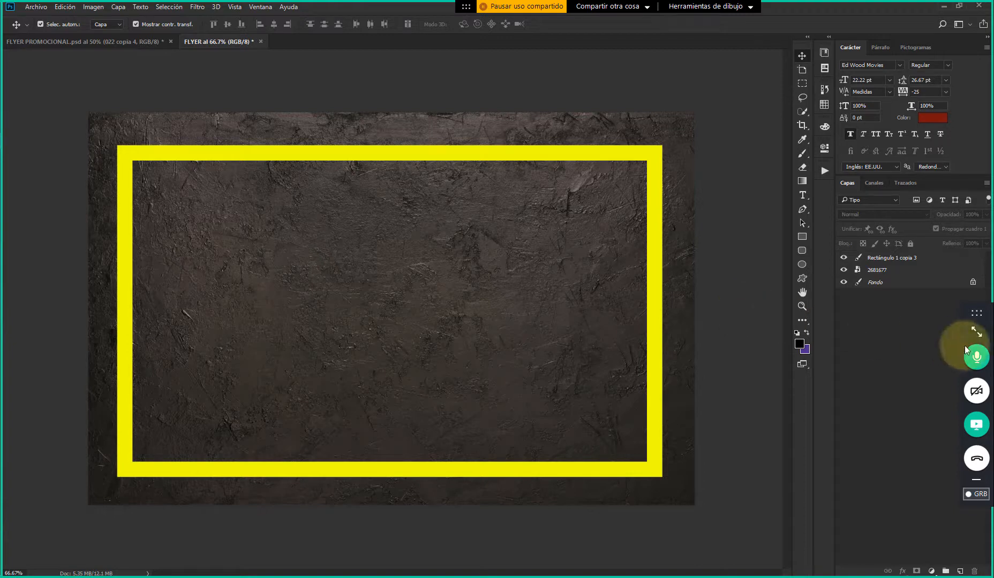
Read the newest message in the GoToMeeting chat, and collapse the meeting panel
left_click(975, 331)
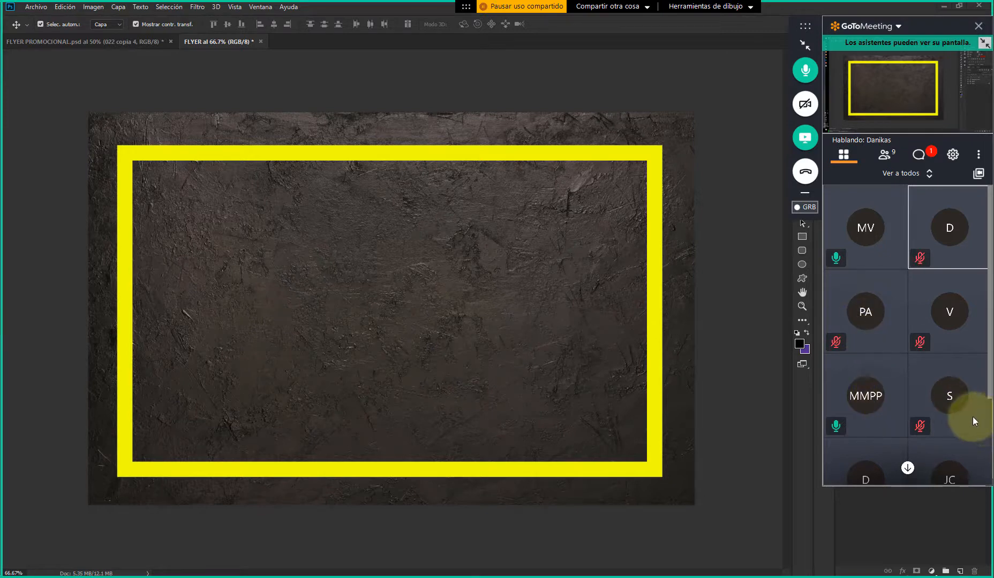
scroll(971, 420, "down", 1)
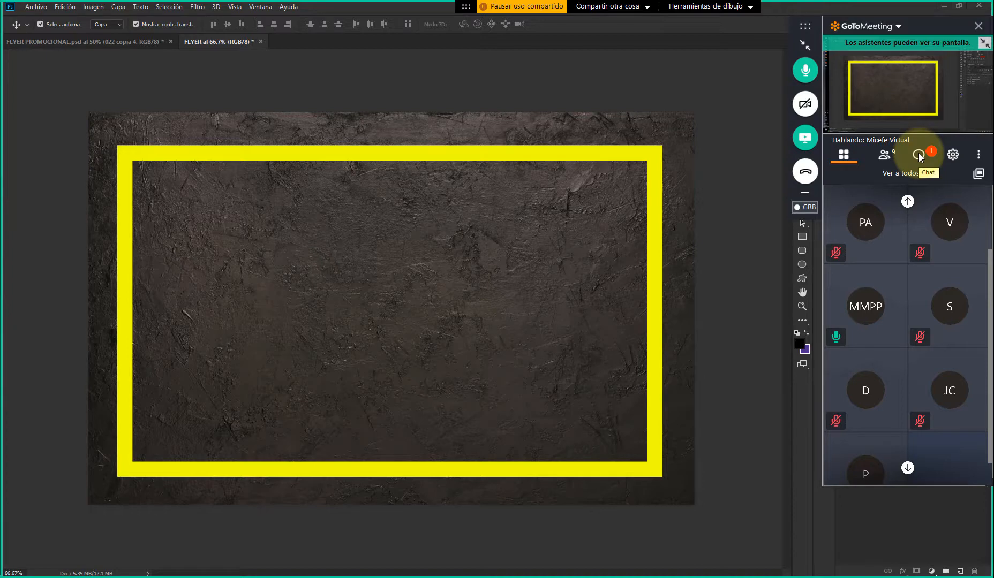
left_click(919, 155)
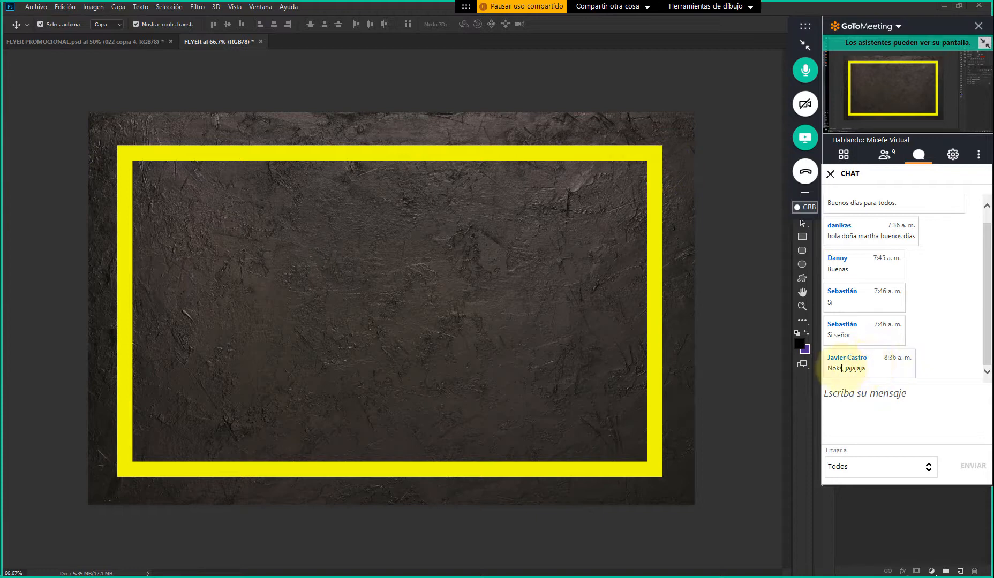
mouse_move(863, 368)
left_mouse_down()
mouse_move(828, 366)
mouse_move(867, 370)
left_mouse_up()
left_click(871, 373)
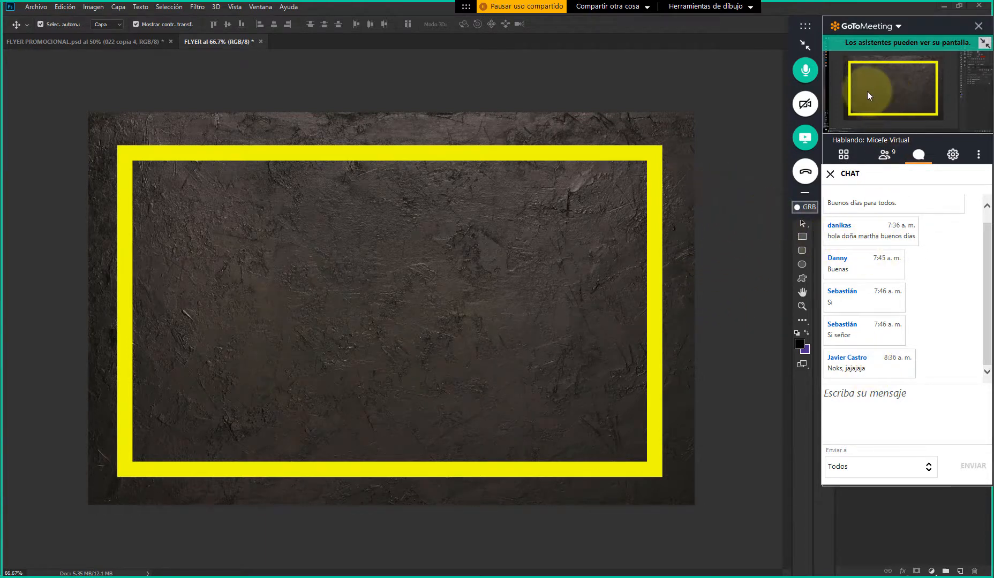
left_click(804, 45)
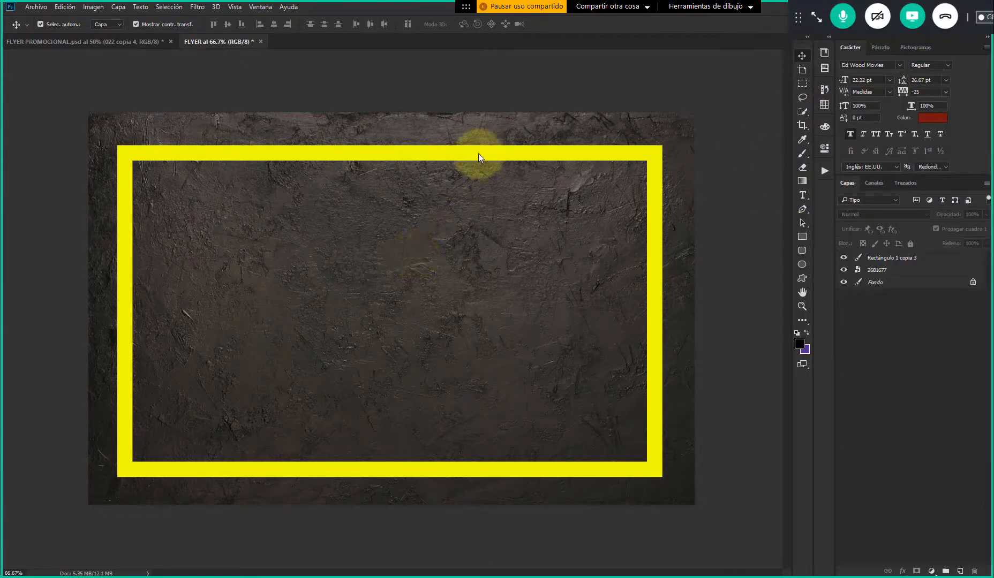
Check the left bar's blend mode in FLYER PROMOCIONAL, and apply Sobreexponer color to the merged frame in FLYER
left_click(131, 42)
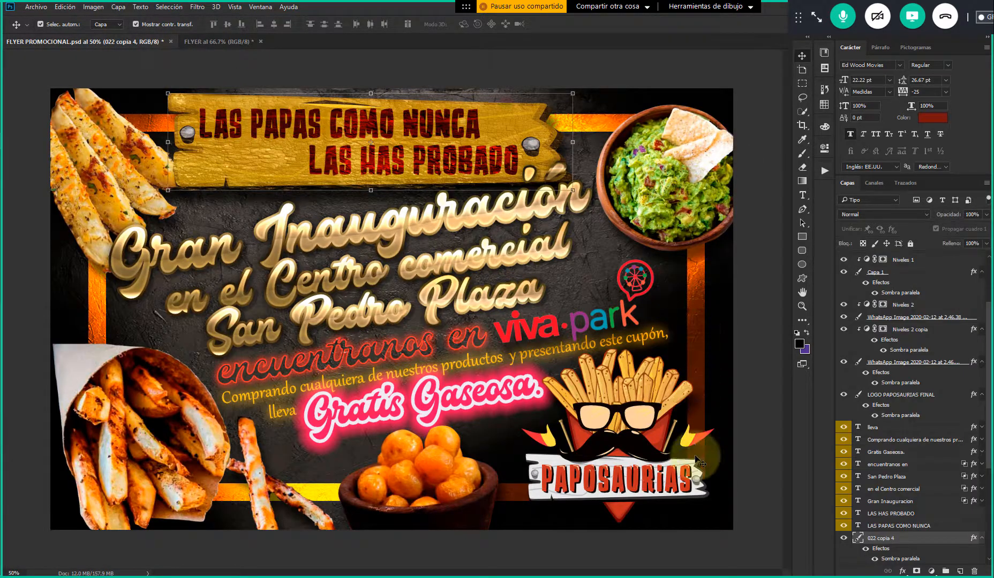
left_click(99, 305)
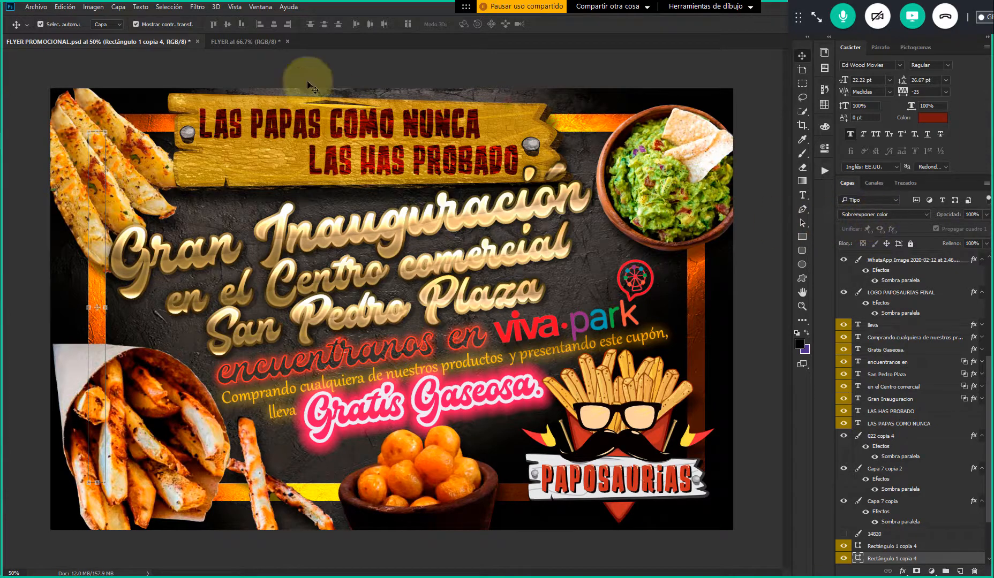
left_click(248, 42)
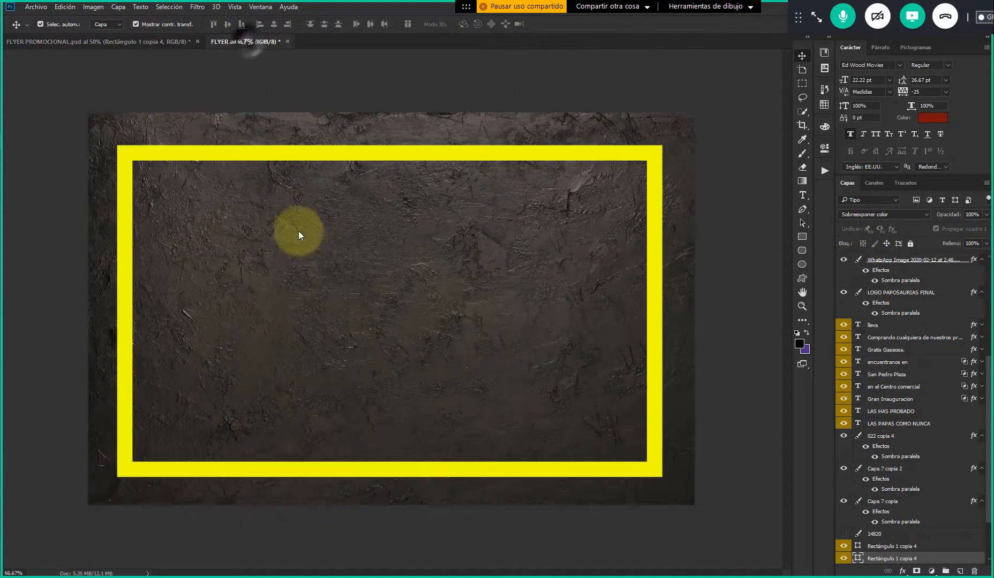
left_click(121, 193)
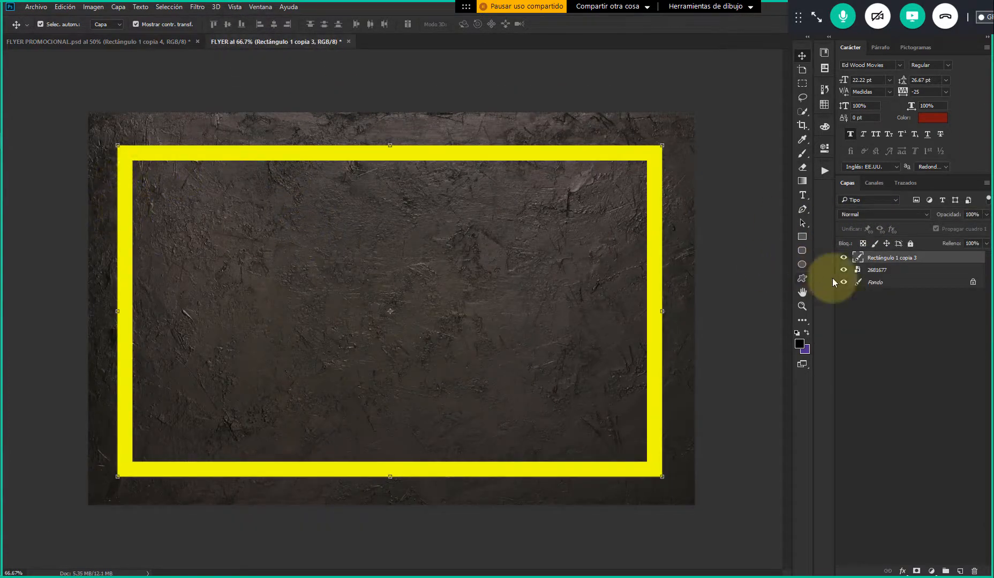
left_click(858, 215)
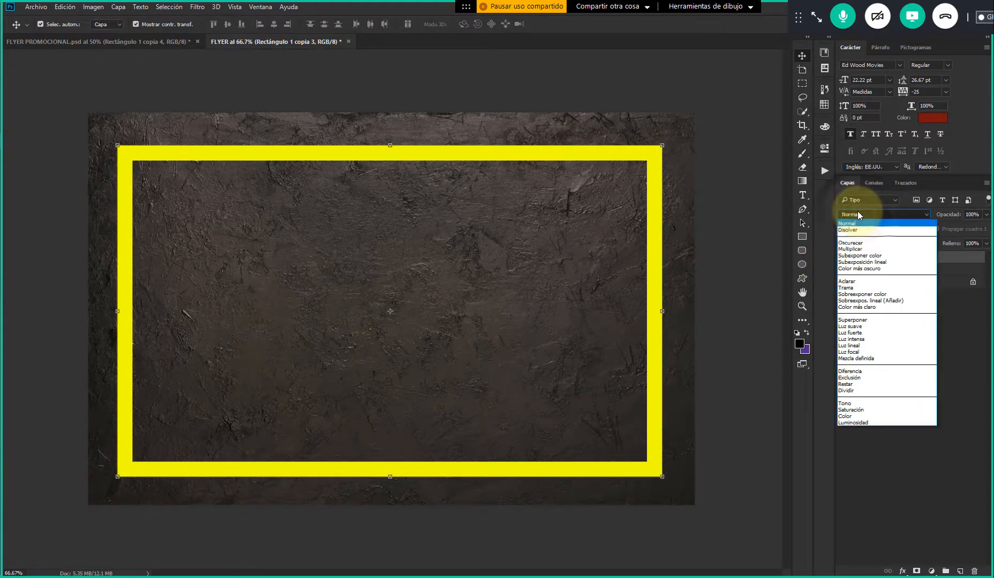
left_click(891, 294)
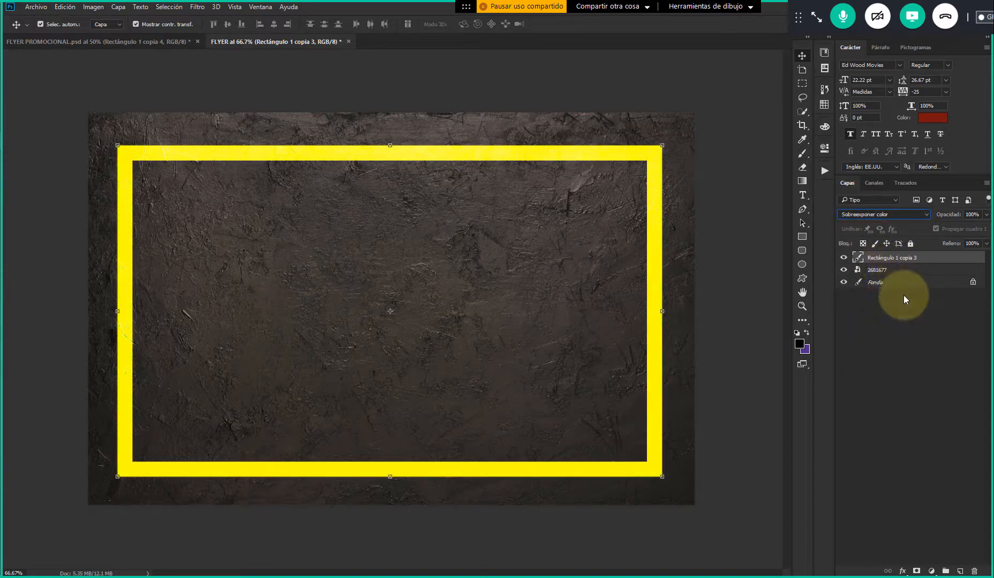
left_click(733, 173)
left_click(653, 154)
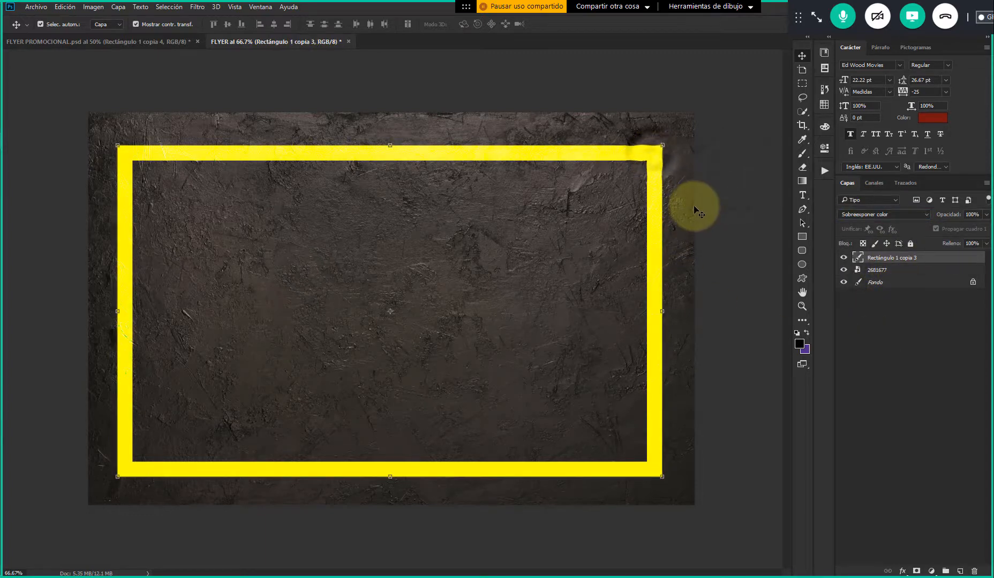
Cycle the merged frame's blend mode from Disolver through the whole list to Luminosidad to compare the effects
left_click(883, 214)
left_click(855, 207)
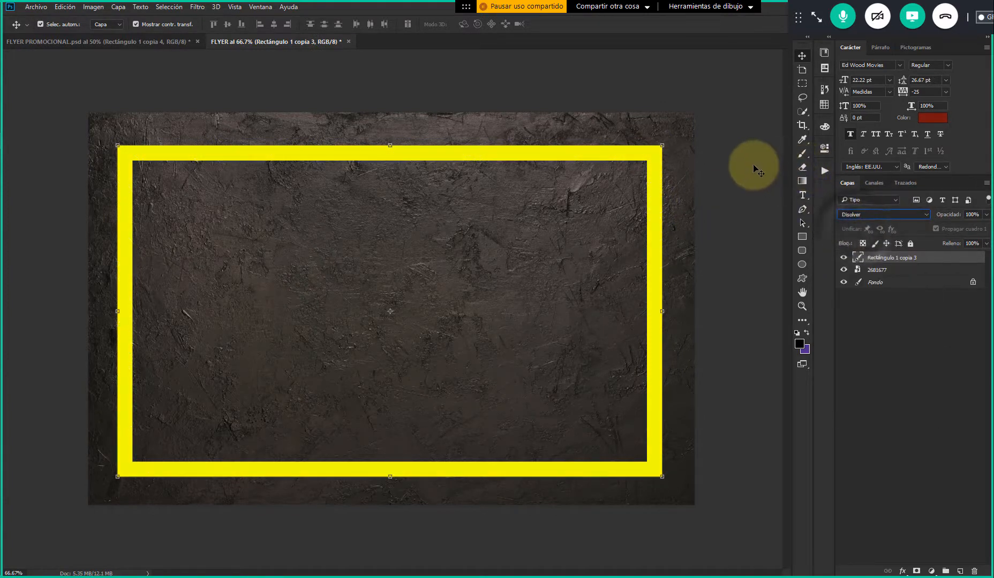
key("Down")
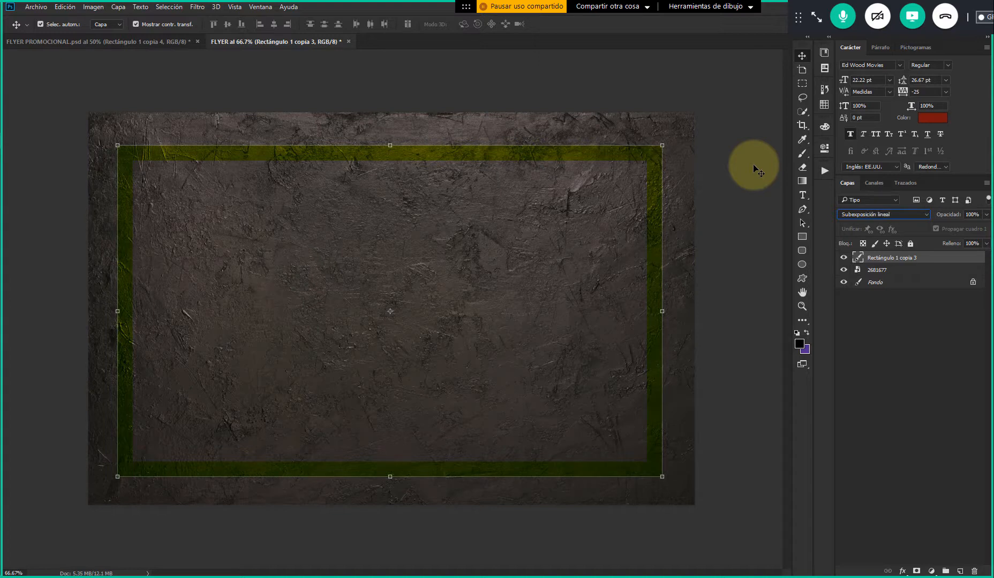
key("Down")
key("Down")
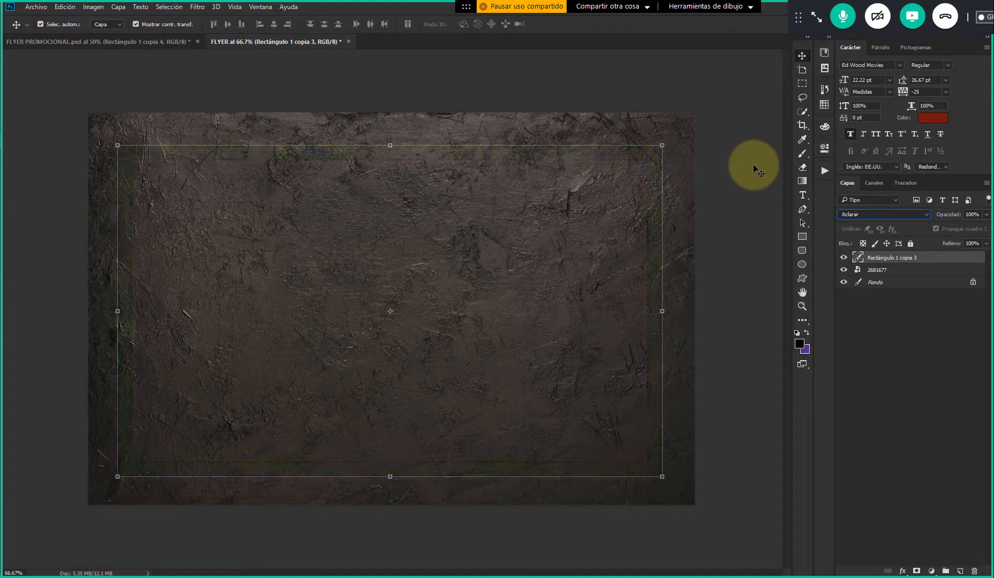
key("Down")
key("Down")
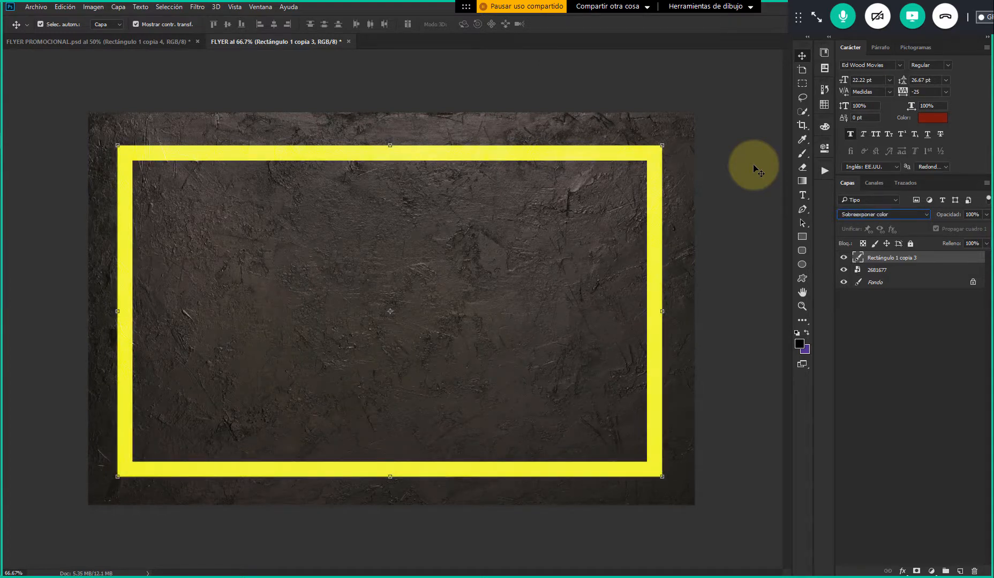
key("Down")
key("Down")
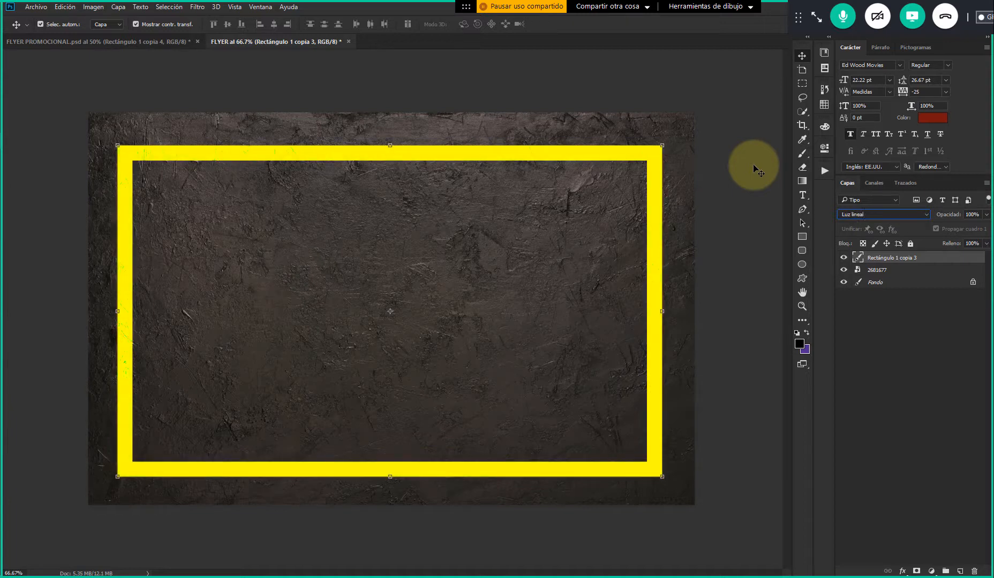
key("Down")
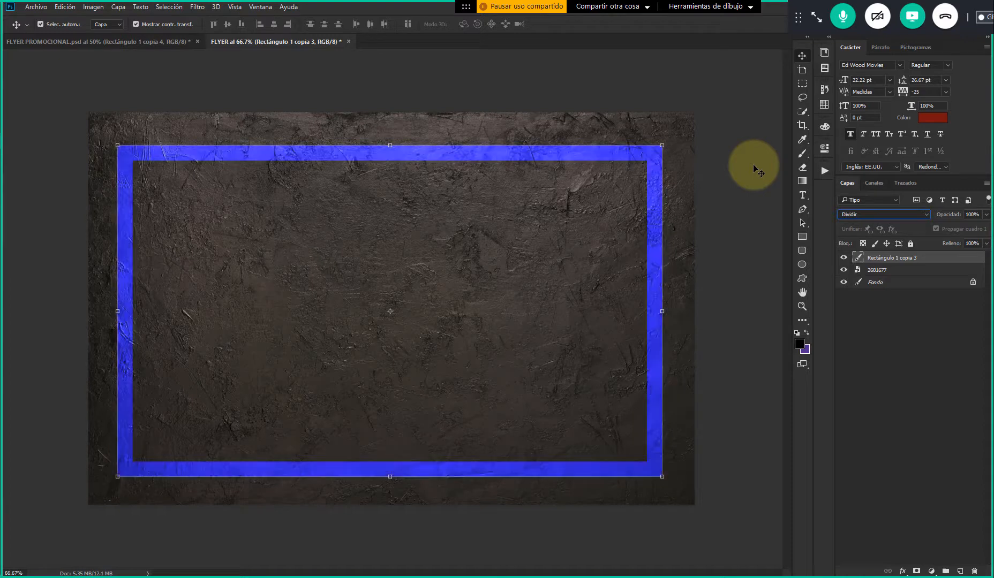
key("Down")
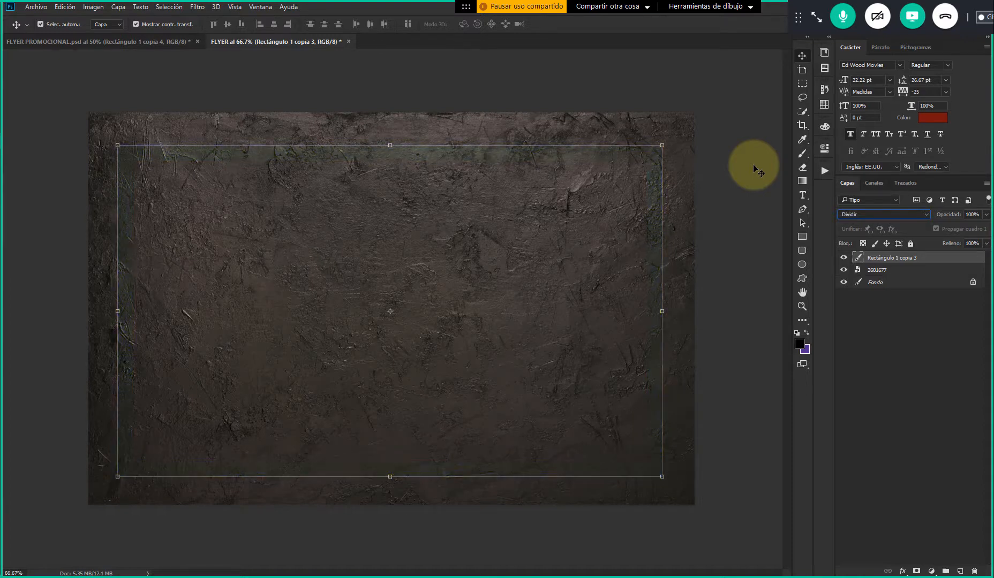
key("Down")
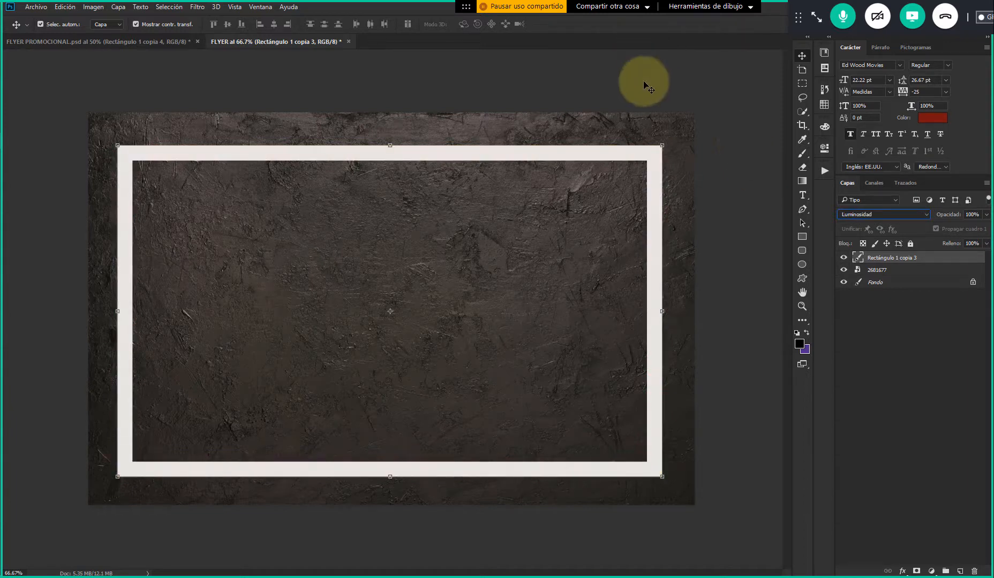
Check the frame's look and layers in FLYER PROMOCIONAL, and return to FLYER with no layer selected
left_click(142, 42)
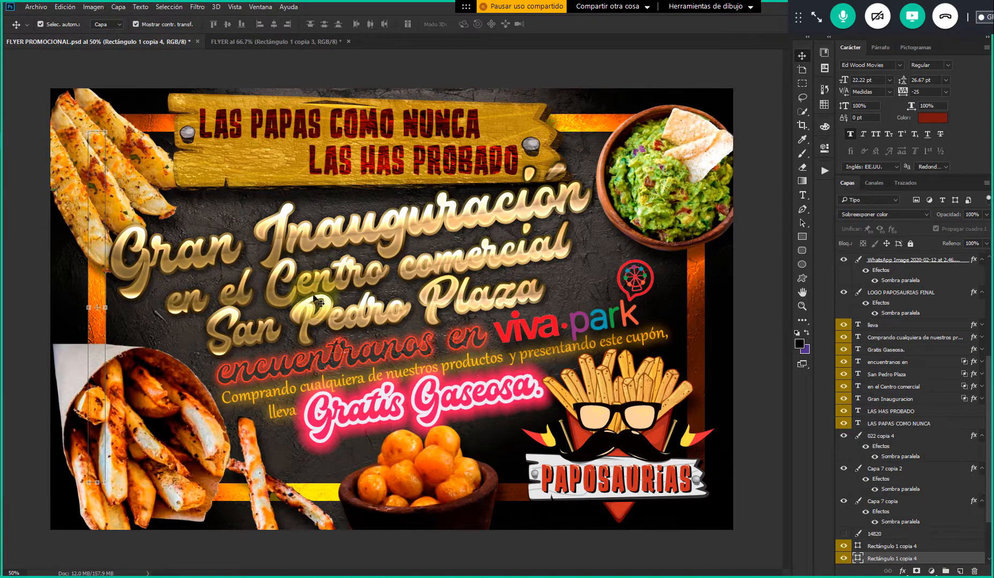
scroll(926, 519, "down", 1)
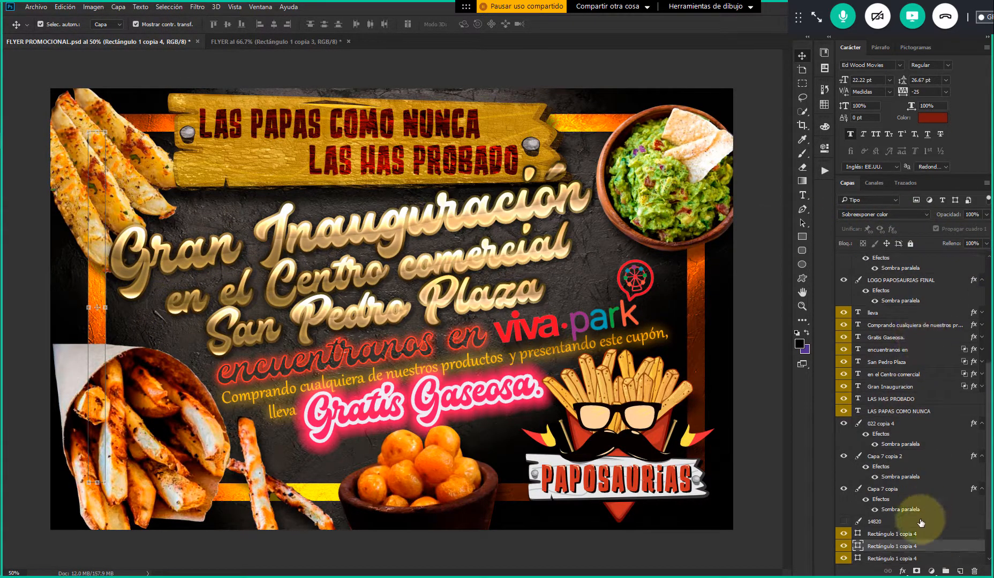
left_click(276, 42)
left_click(764, 222)
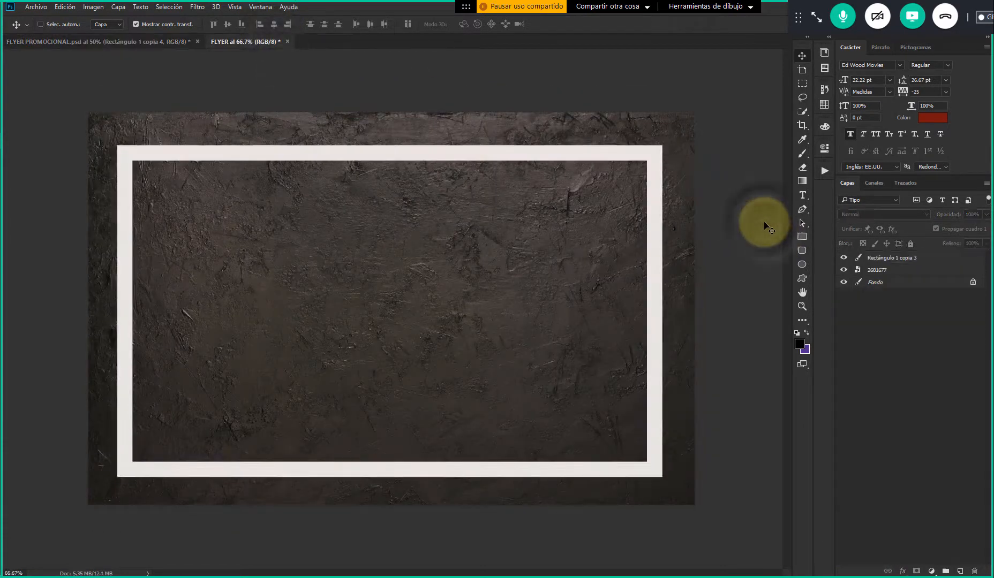
Step back through FLYER's history, undoing the frame's blend mode changes and the merge, to restore the four separate bar layers
key("ctrl+alt+z")
key("ctrl+alt+z")
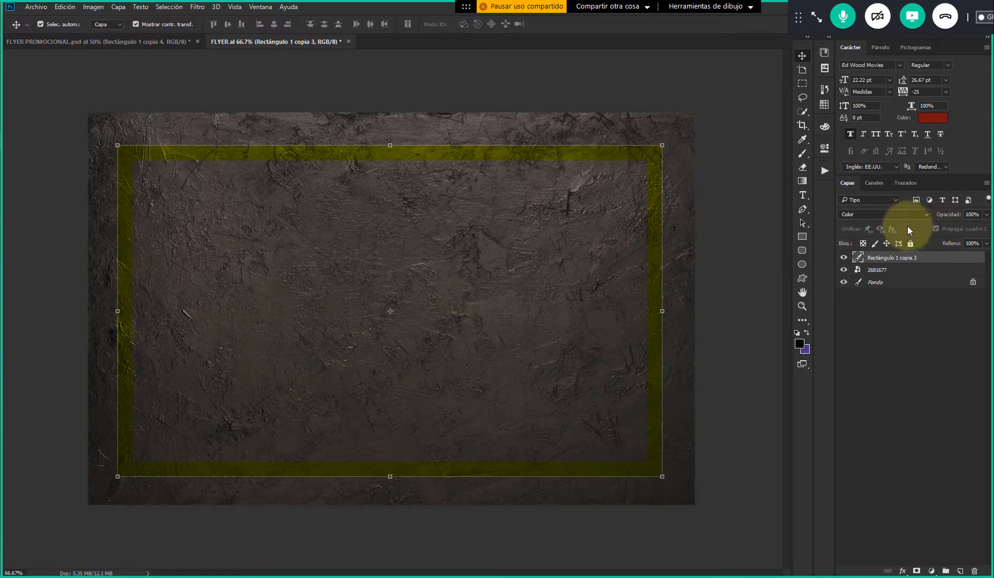
key("shift+minus")
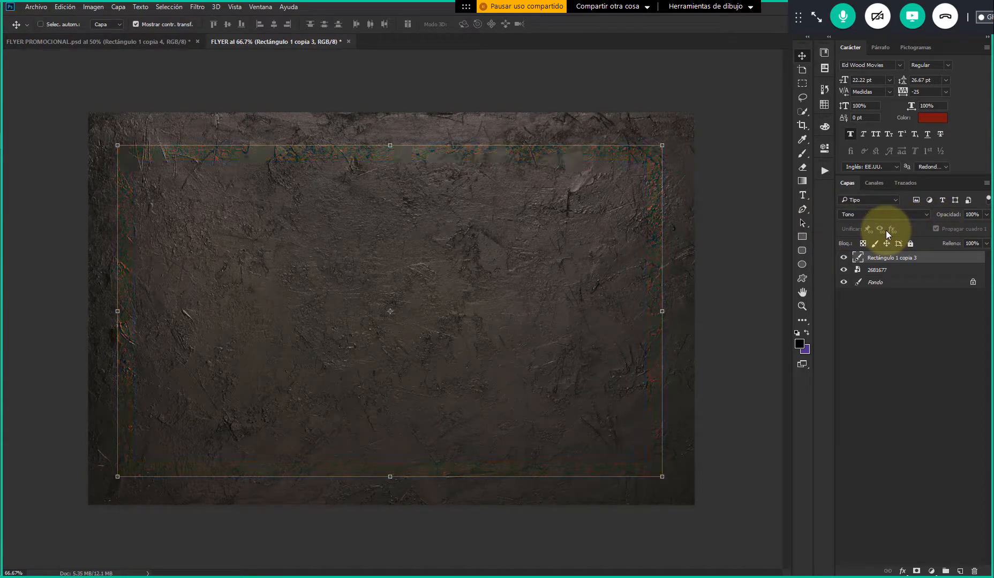
key("Down")
key("Up")
key("Up")
key("Up")
key("Up")
key("Up")
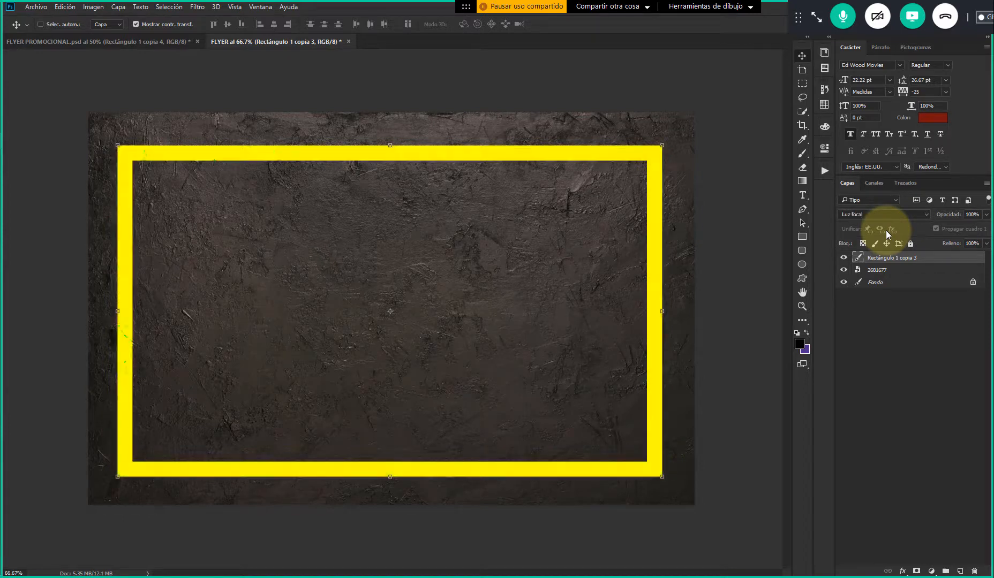
key("Up")
key("Up")
key("Up")
key("Up")
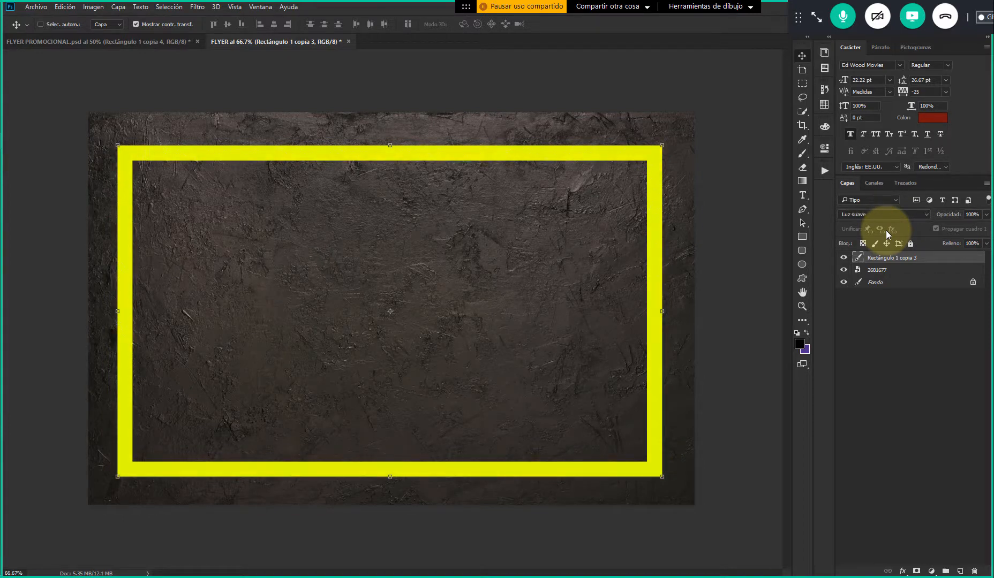
key("Up")
key("Up")
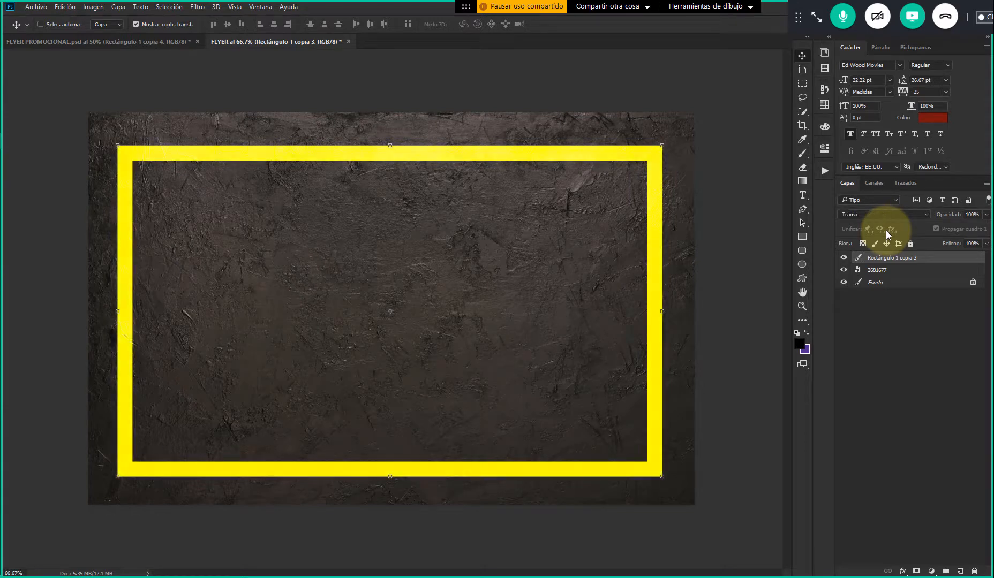
key("Up")
key("Up")
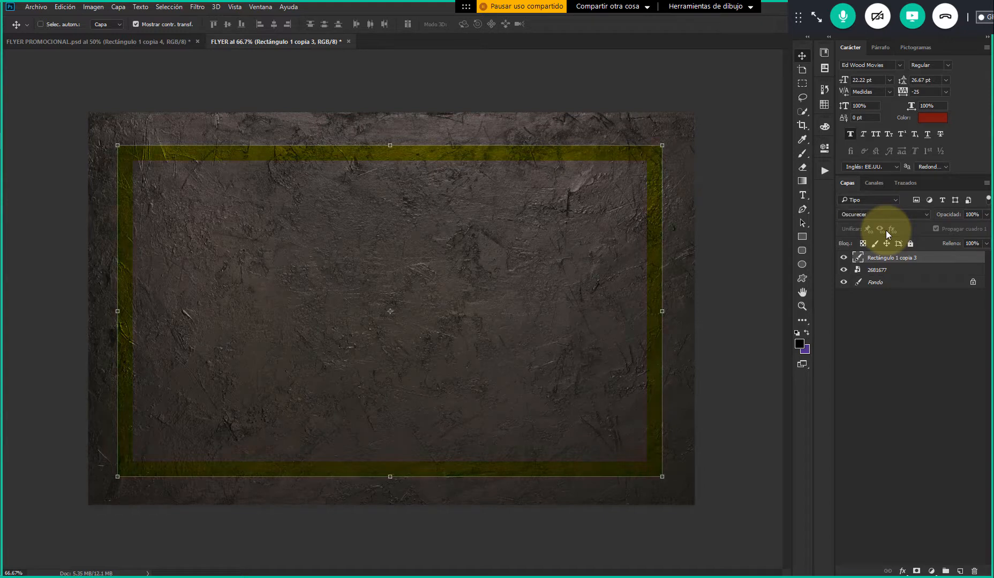
key("Up")
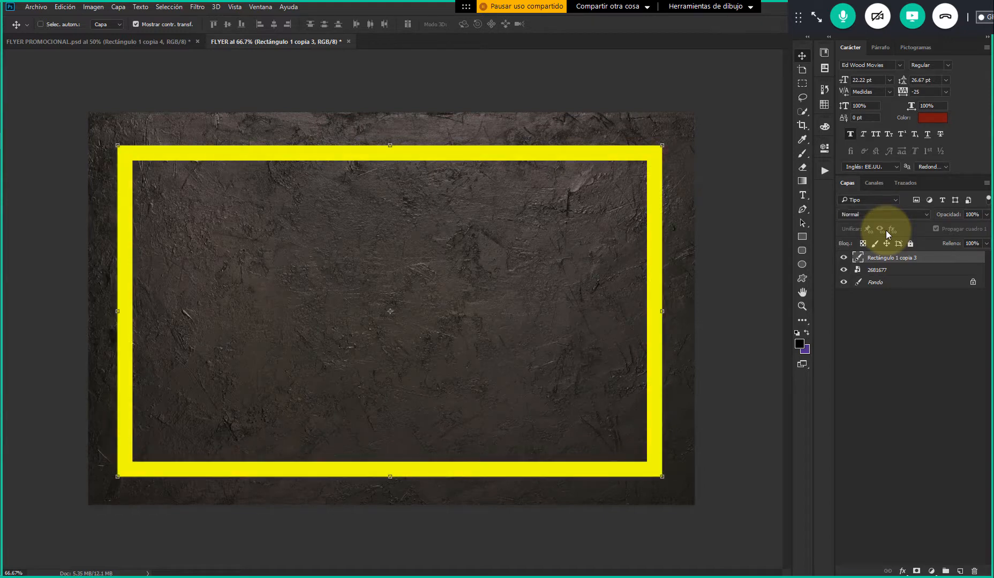
key("Return")
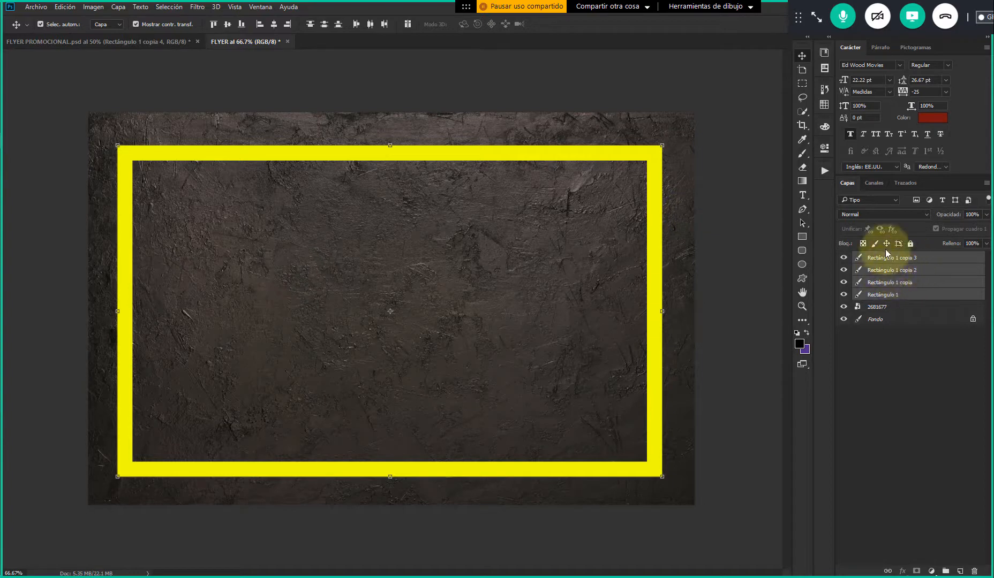
Try the Subexponer color blend mode on the four frame bars and compare the effect with FLYER PROMOCIONAL
left_click(869, 215)
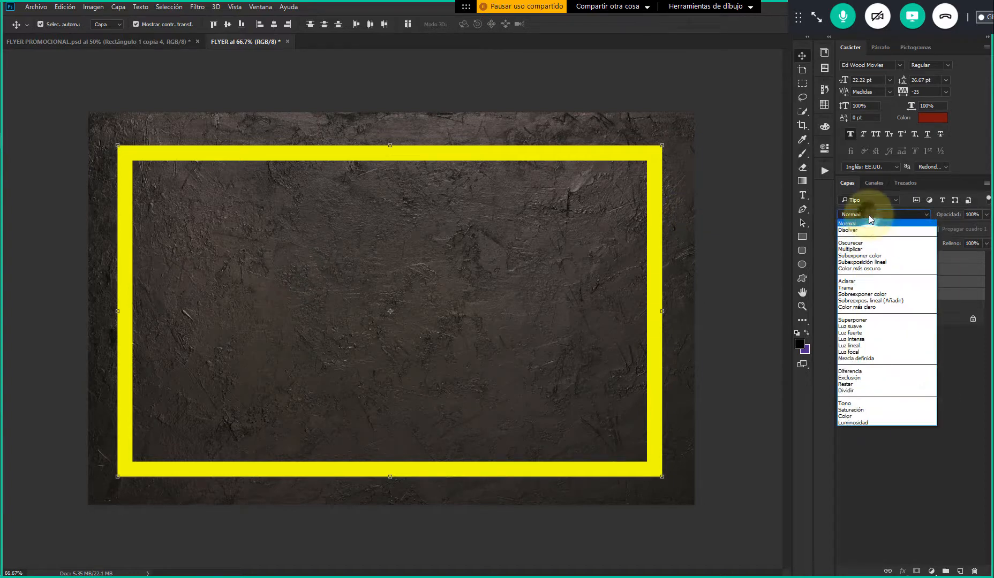
left_click(878, 256)
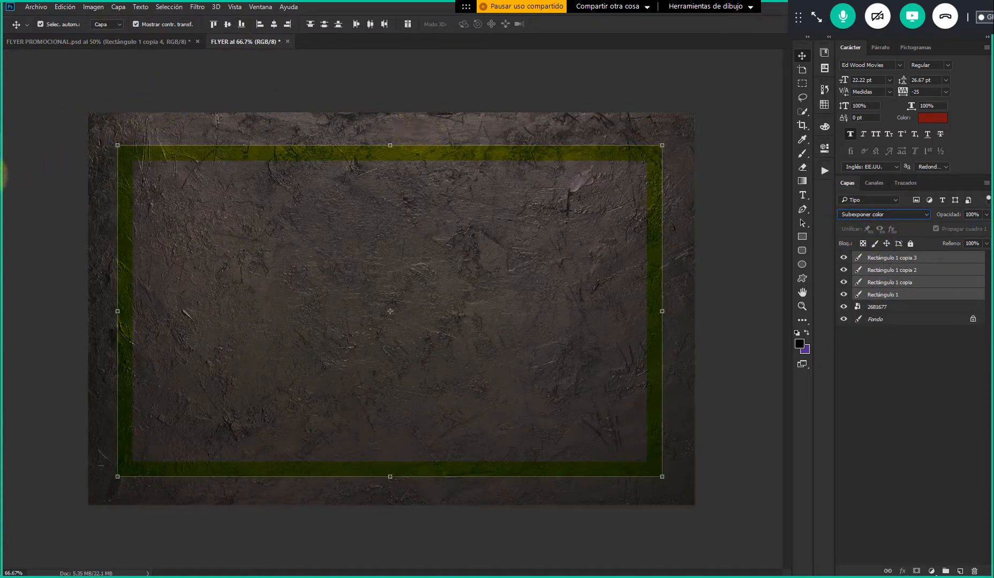
left_click(102, 41)
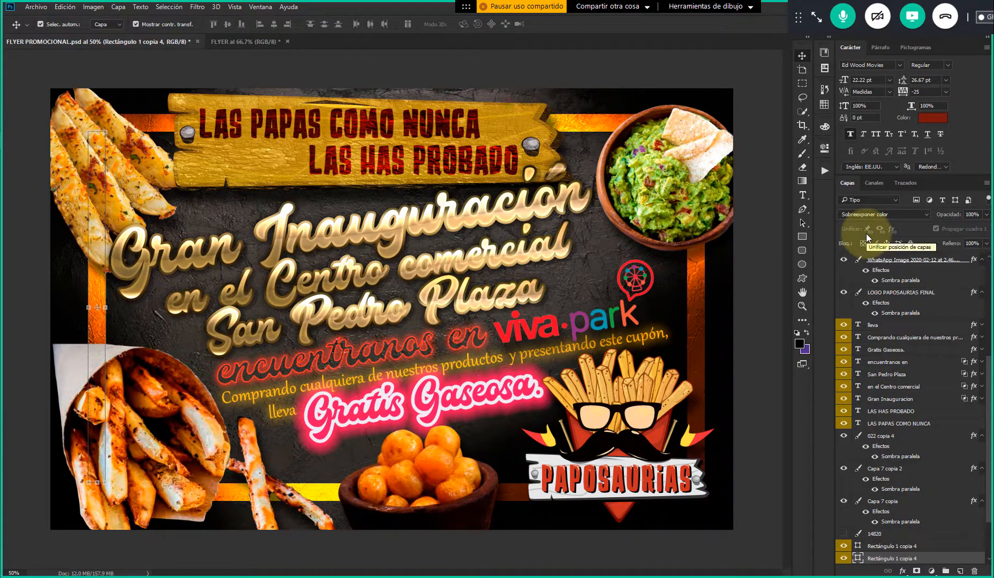
left_click(249, 41)
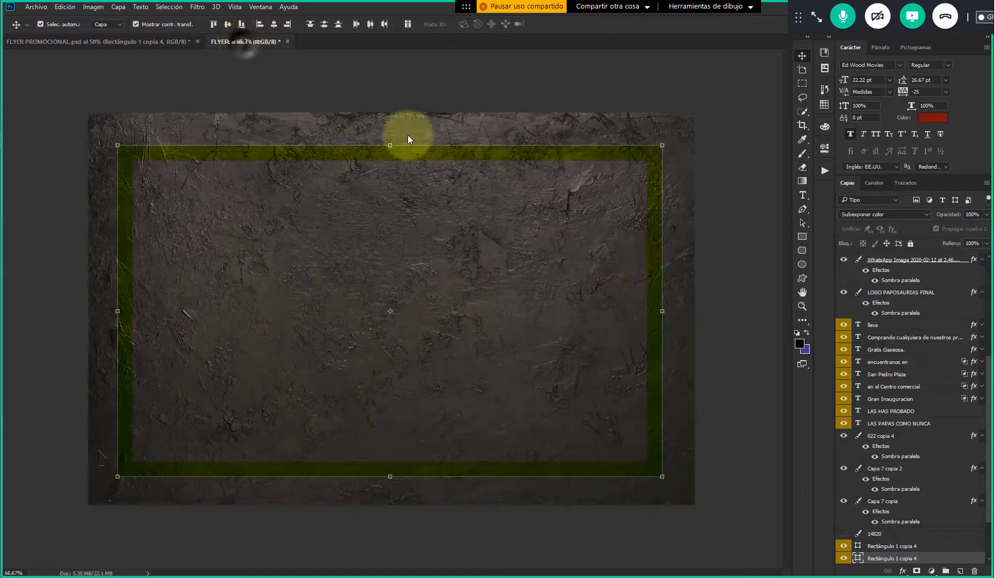
Set the four frame bars' blend mode to Sobreexponer color, and leave no layer selected
left_click(877, 215)
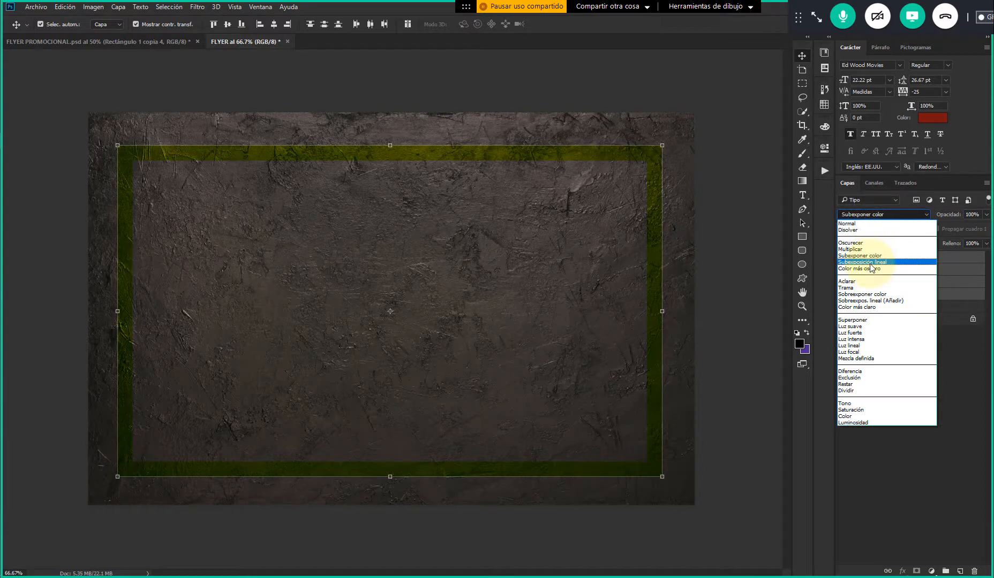
left_click(873, 294)
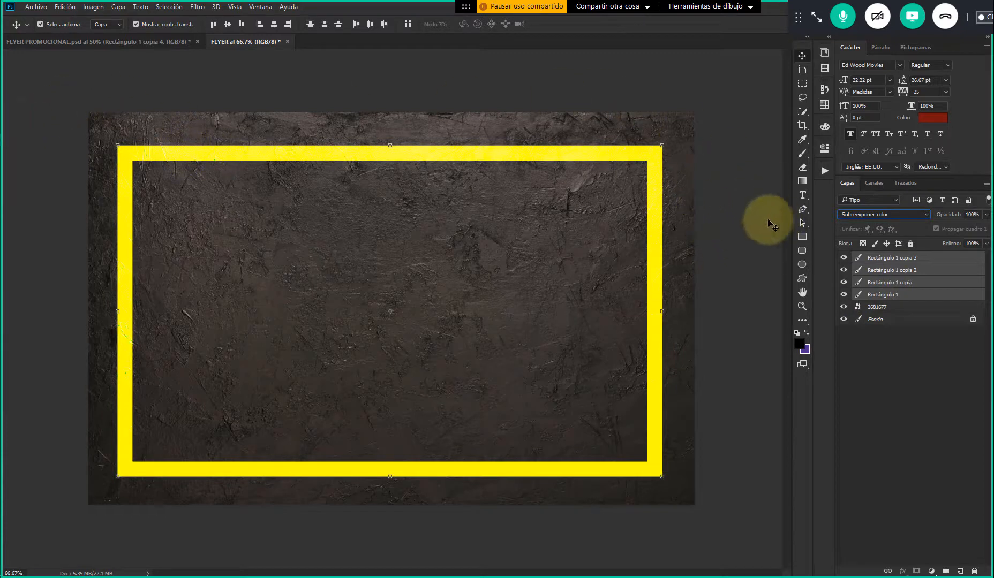
left_click(867, 352)
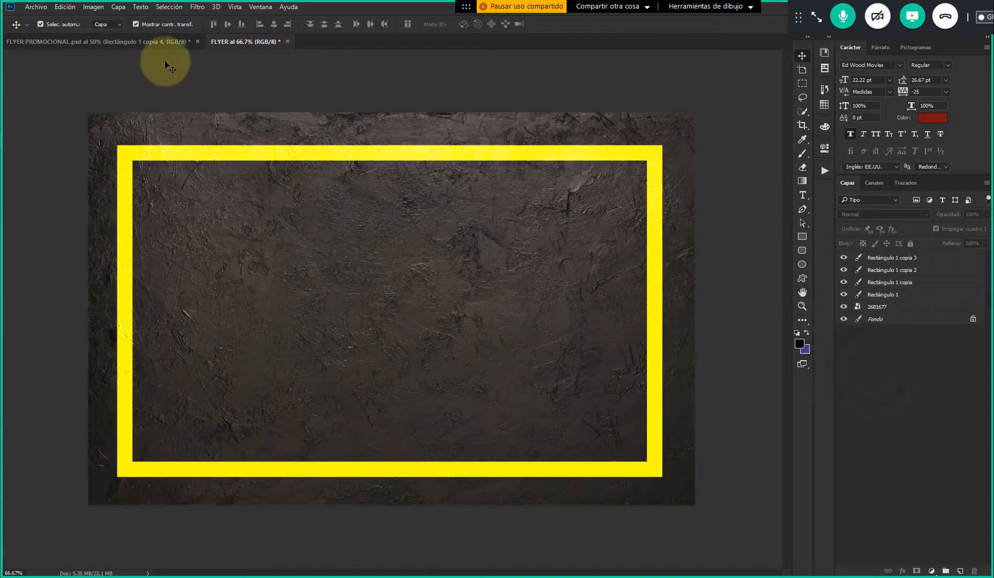
Examine the blend mode of the four frame bar layers in FLYER PROMOCIONAL
left_click(156, 41)
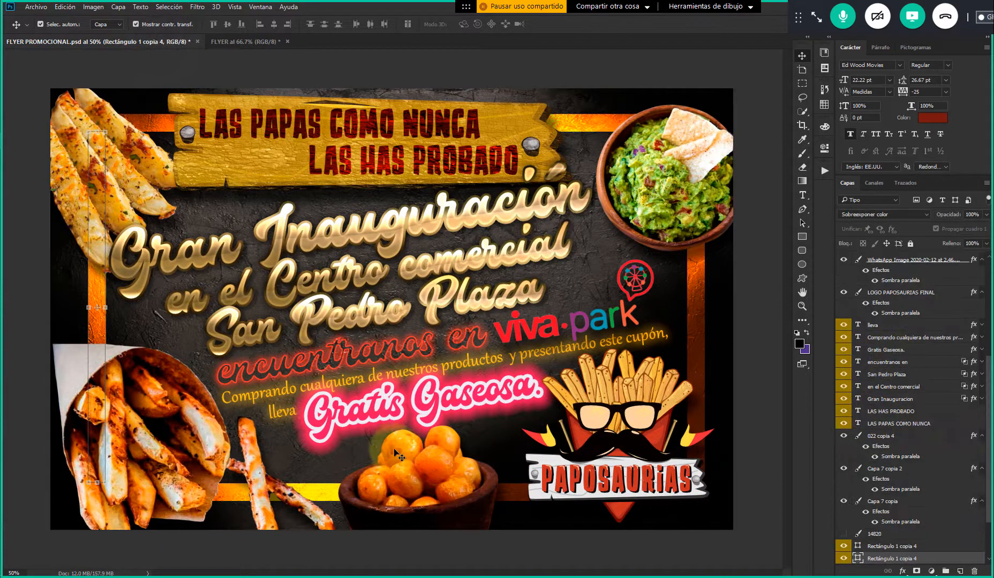
left_click(19, 311)
left_click(96, 329)
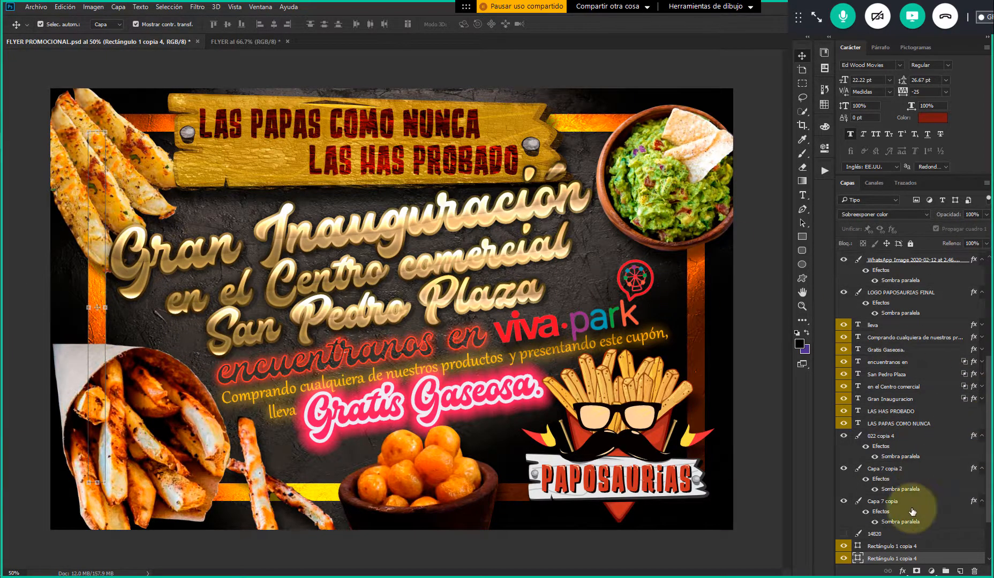
left_click(904, 546)
scroll(905, 536, "down", 3)
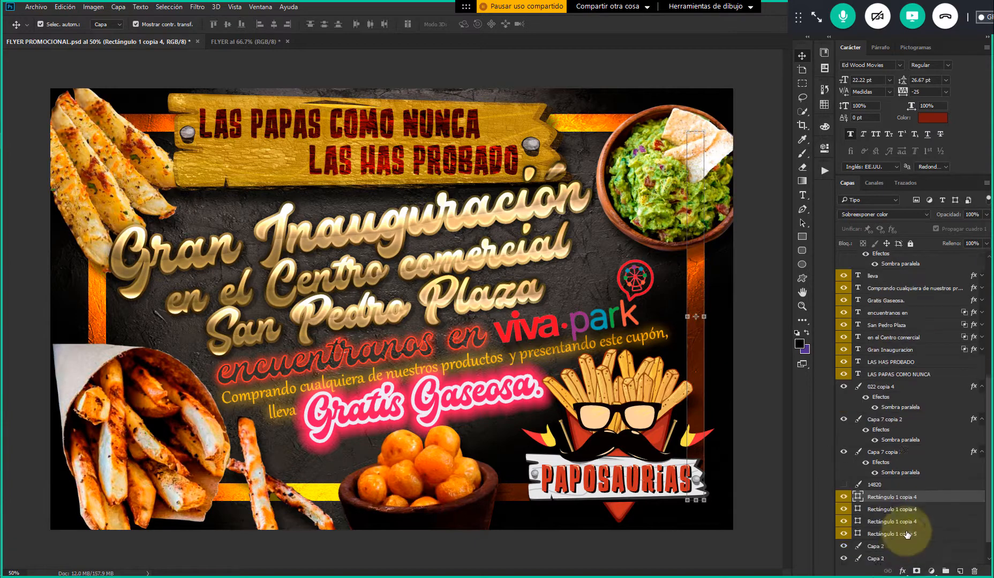
left_click(903, 522, "shift")
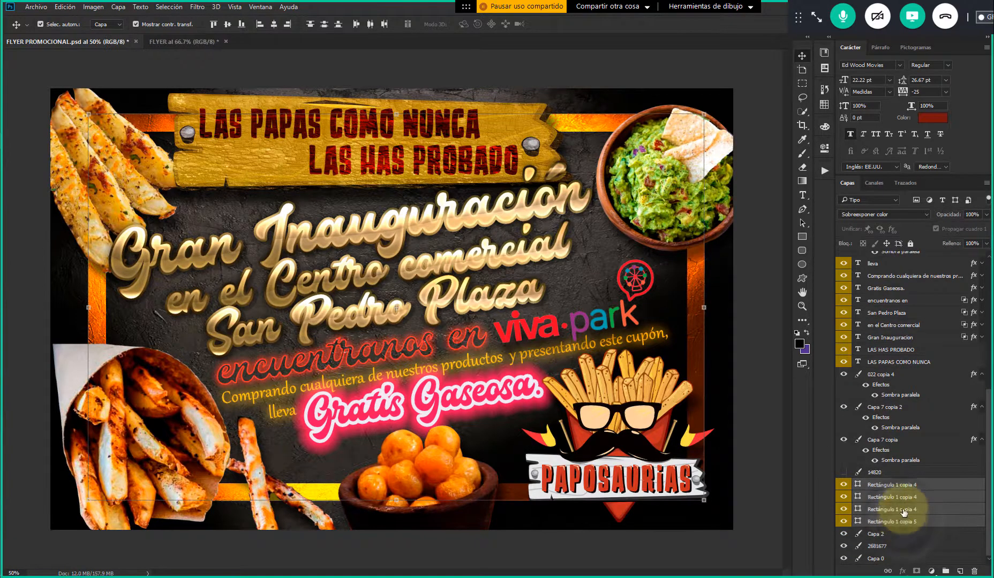
Hide all layers from Capa 5 down to Capa 7 copia in FLYER PROMOCIONAL, isolating the frame and background
left_click(879, 444)
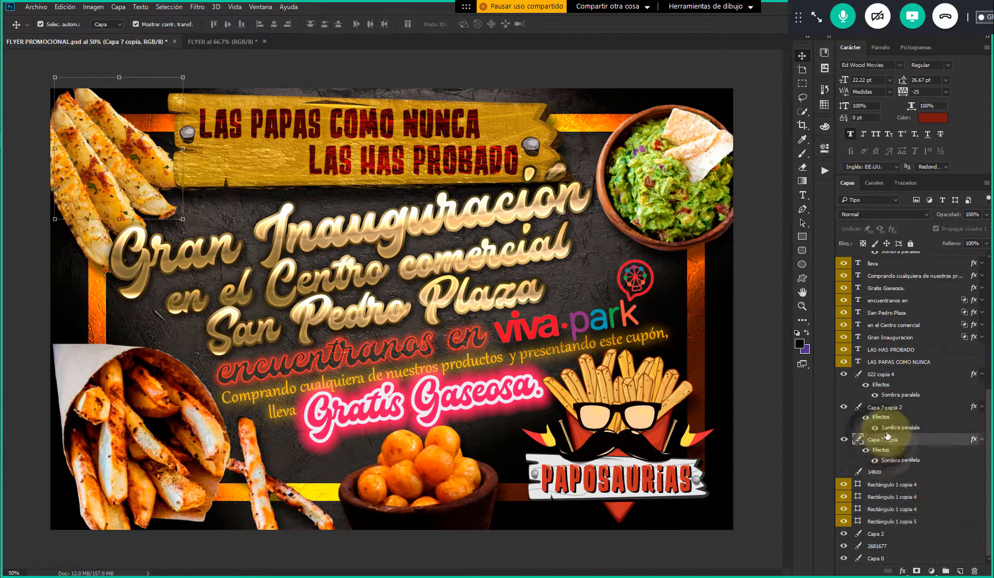
scroll(901, 421, "up", 3)
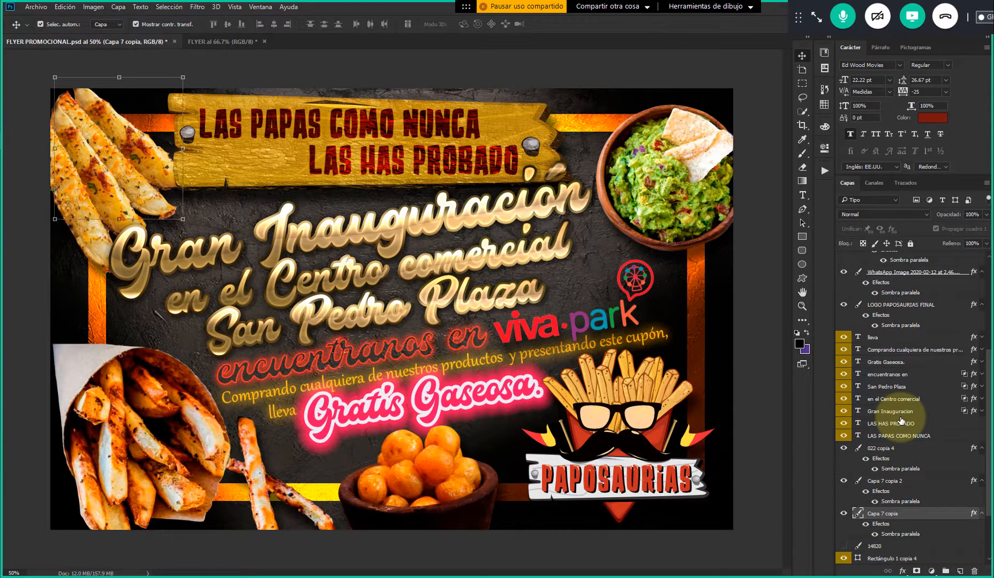
scroll(901, 420, "up", 7)
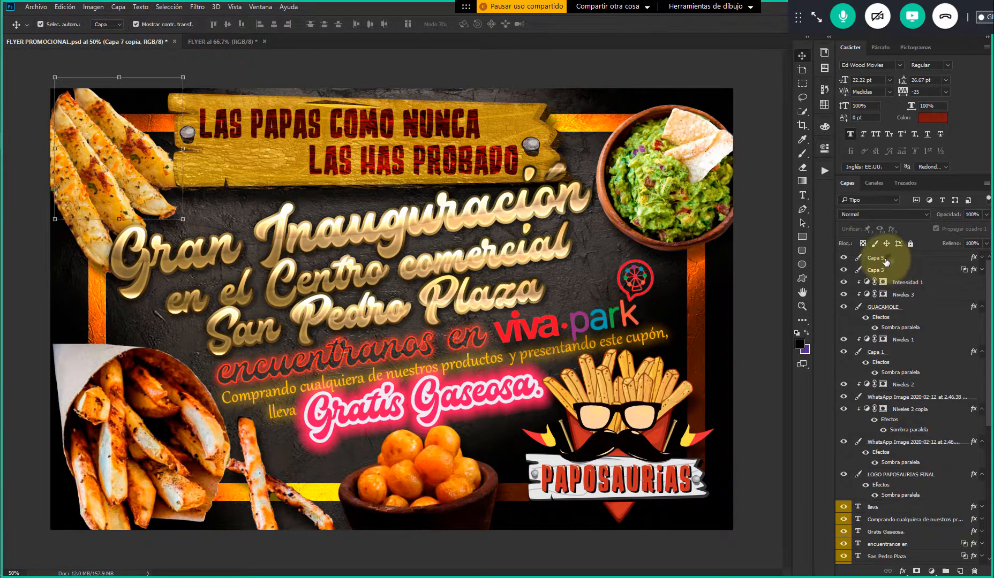
left_click(890, 262, "shift")
left_click(846, 259)
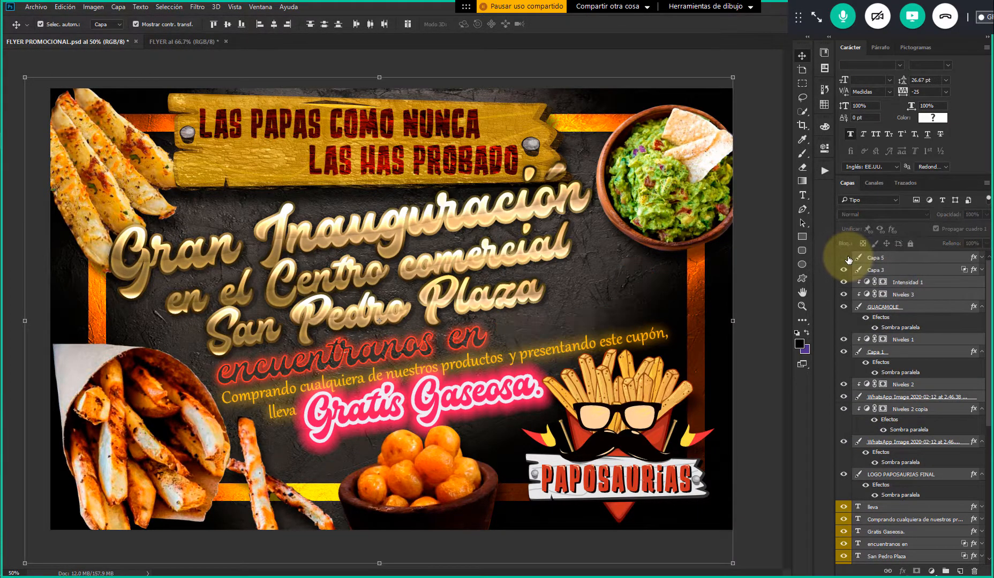
left_click_drag(846, 269, 842, 559)
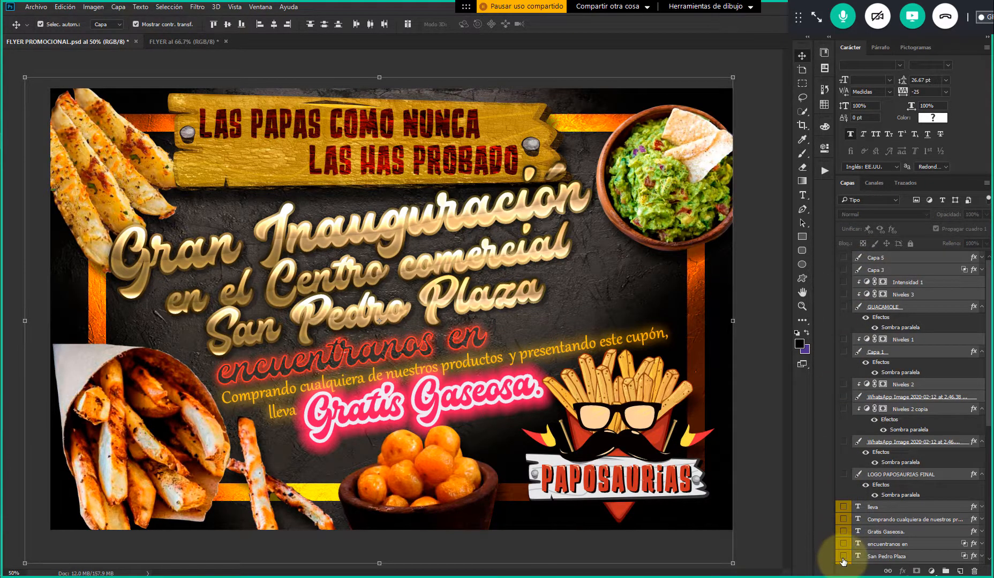
scroll(836, 447, "down", 7)
scroll(837, 445, "down", 4)
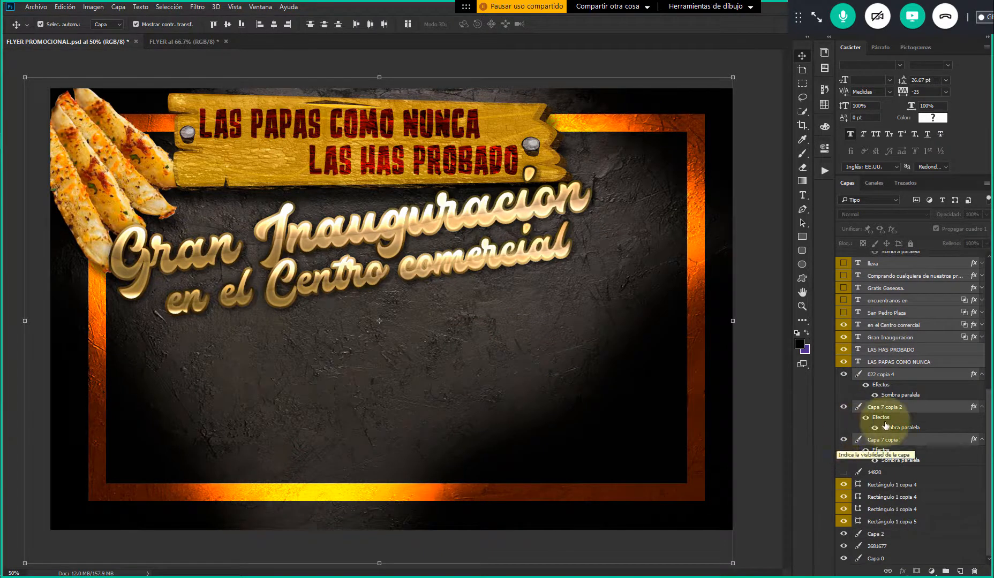
left_click(843, 326)
left_click_drag(844, 337, 843, 523)
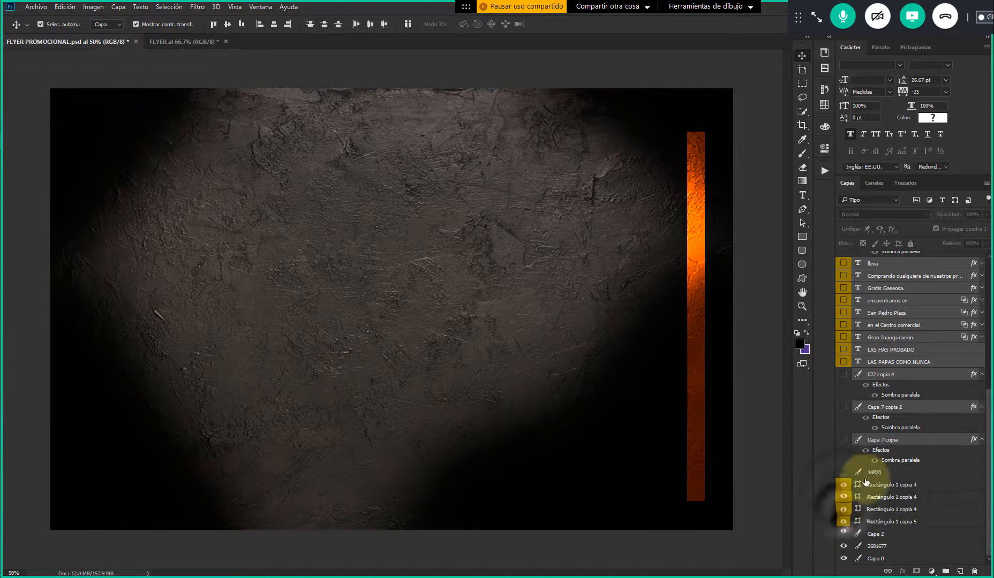
Toggle the visibility of the Capa 2 shading layer to compare its effect on the frame, leaving it hidden
left_click(890, 442)
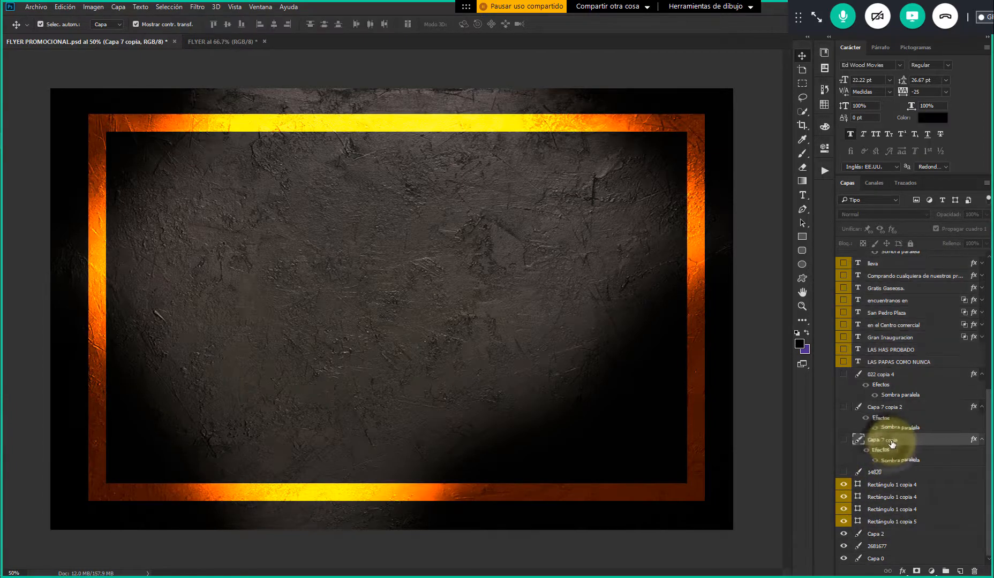
left_click(887, 536)
left_click(843, 533)
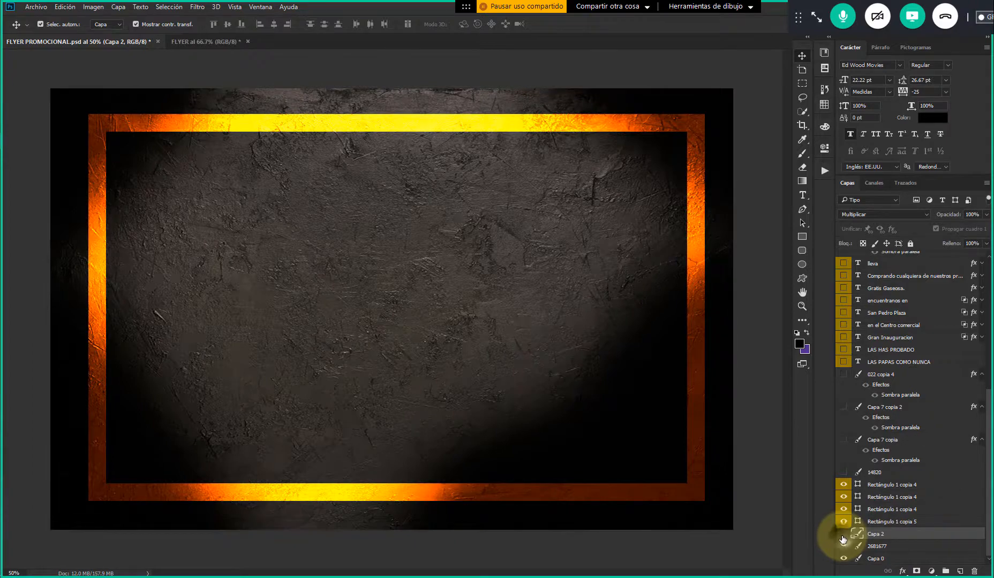
left_click(843, 535)
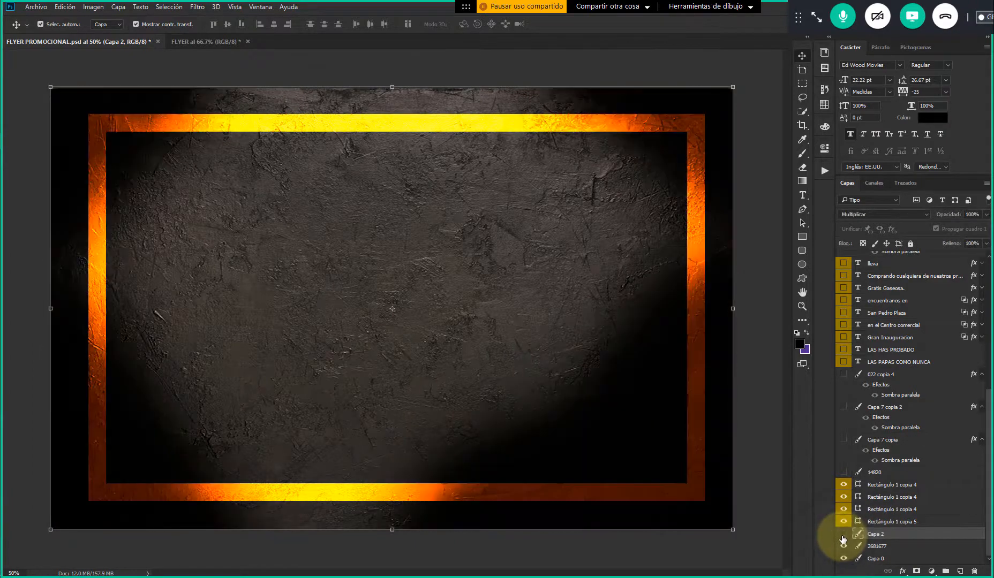
left_click(844, 535)
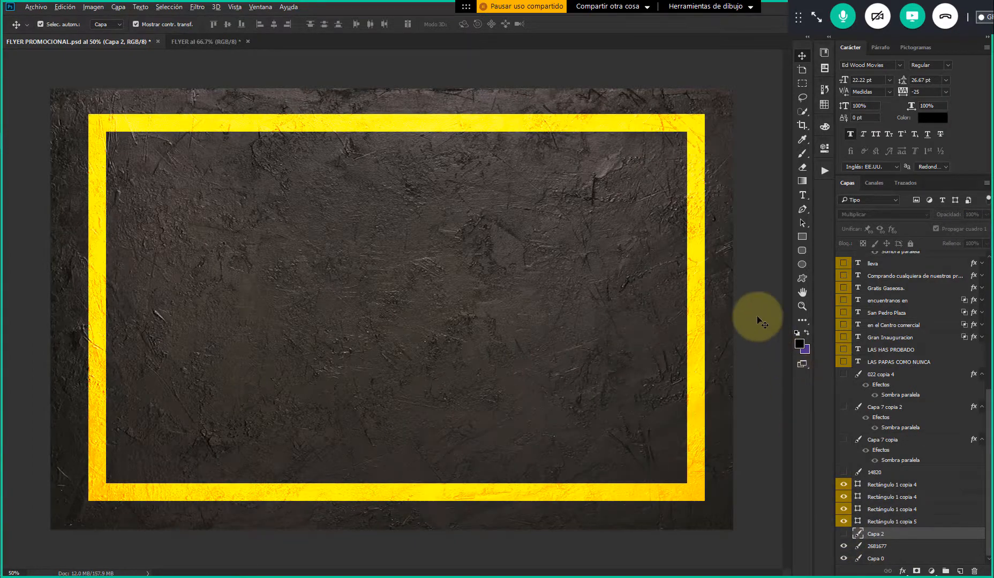
Compare the yellow frames in FLYER and FLYER PROMOCIONAL, inspecting the blend settings of FLYER's right bar and the reference's bottom bar
key("alt+Tab")
key("Escape")
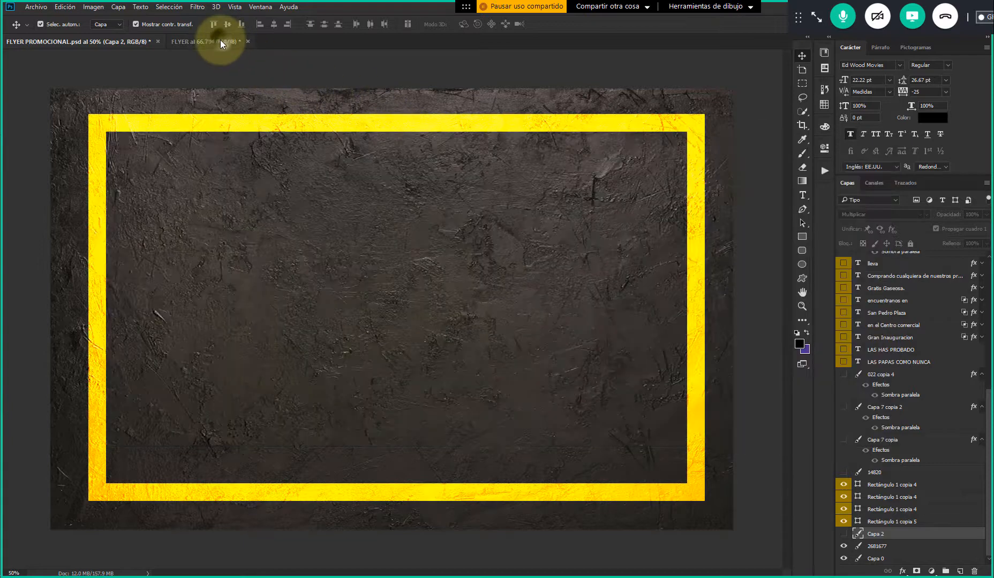
left_click(220, 40)
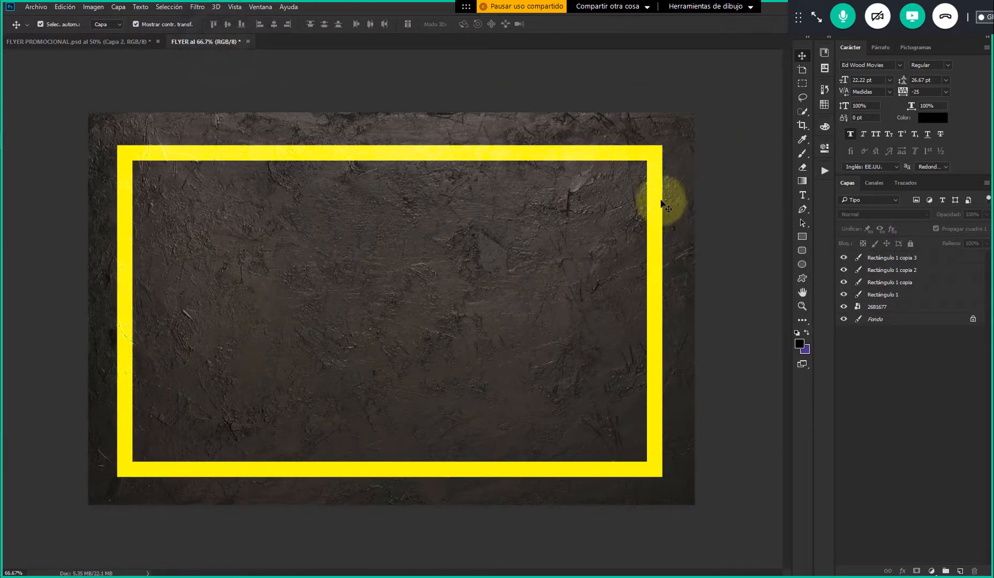
left_click(662, 177)
left_click(649, 168)
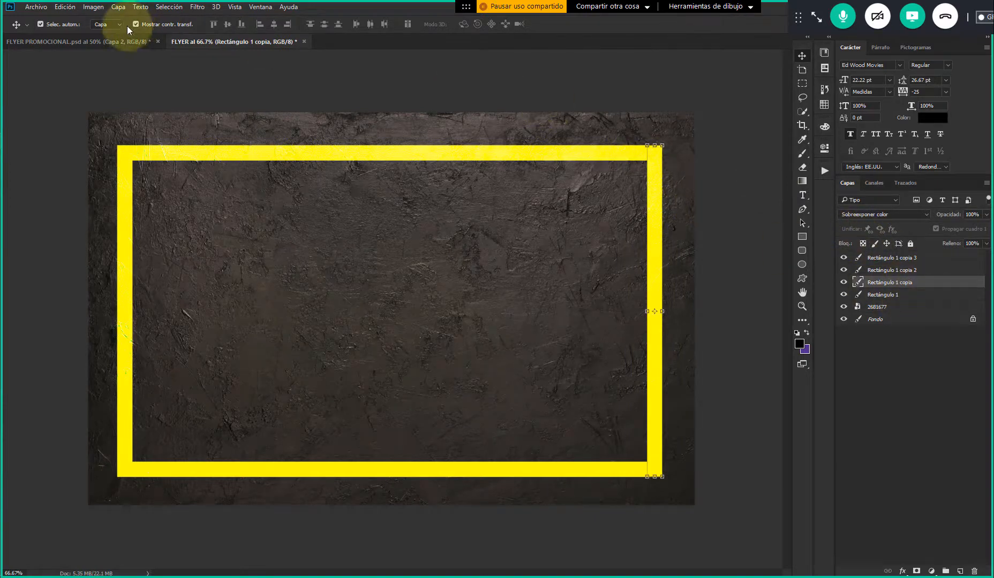
left_click(116, 41)
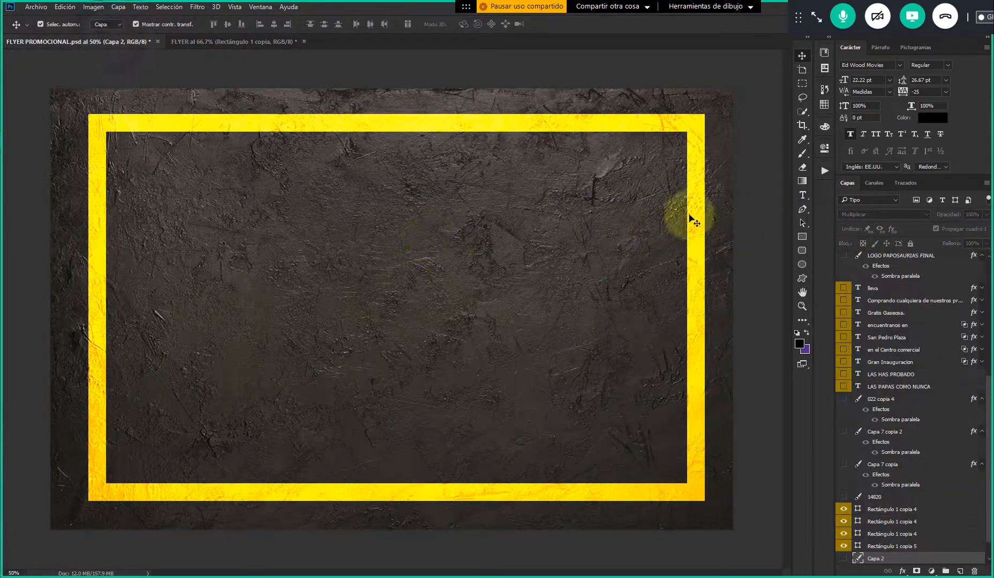
left_click(244, 42)
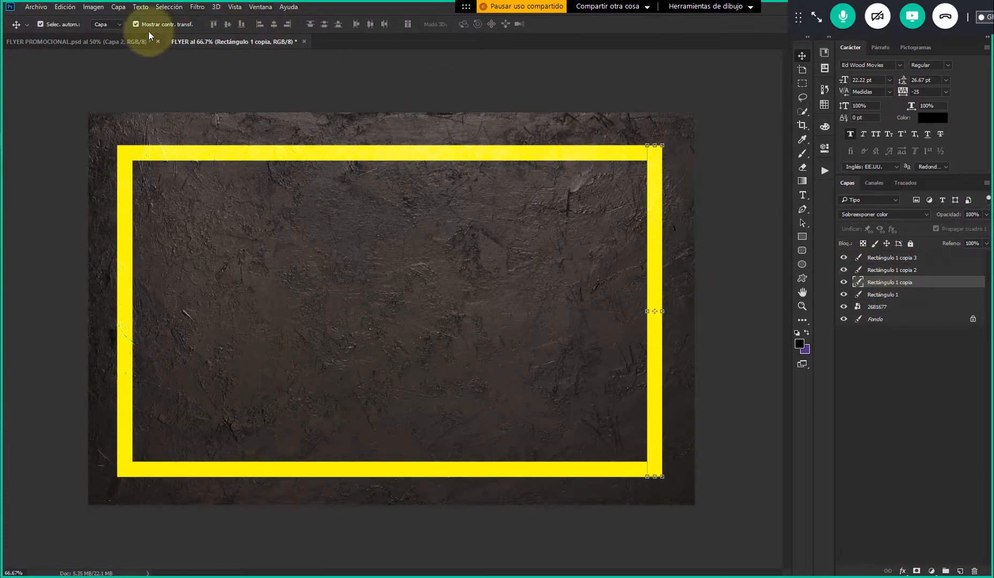
left_click(131, 42)
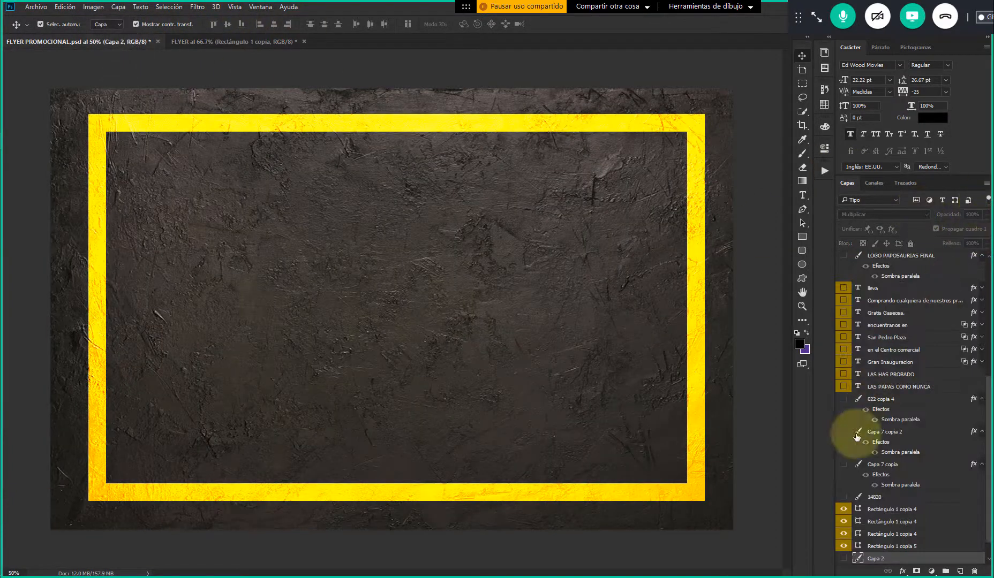
left_click(889, 546)
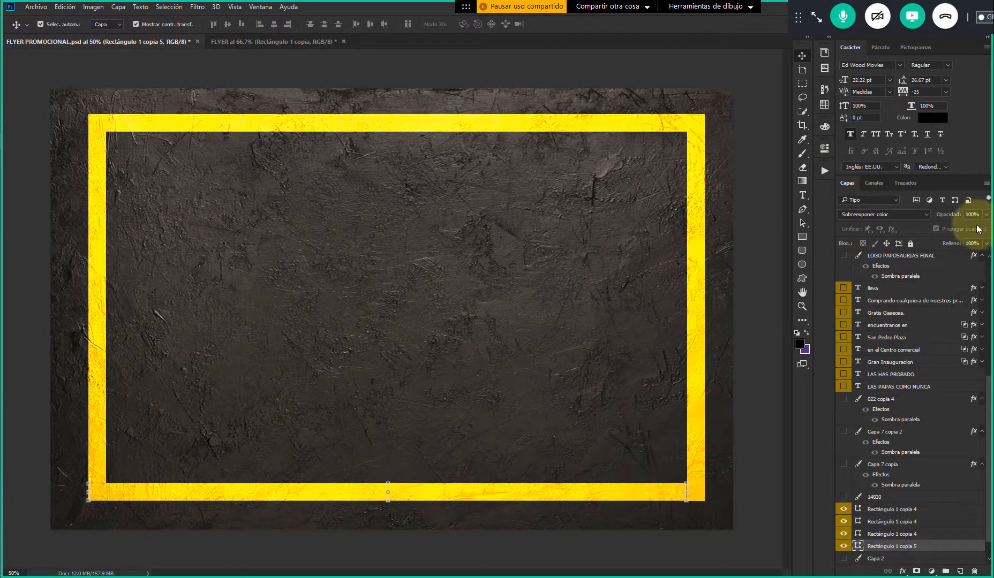
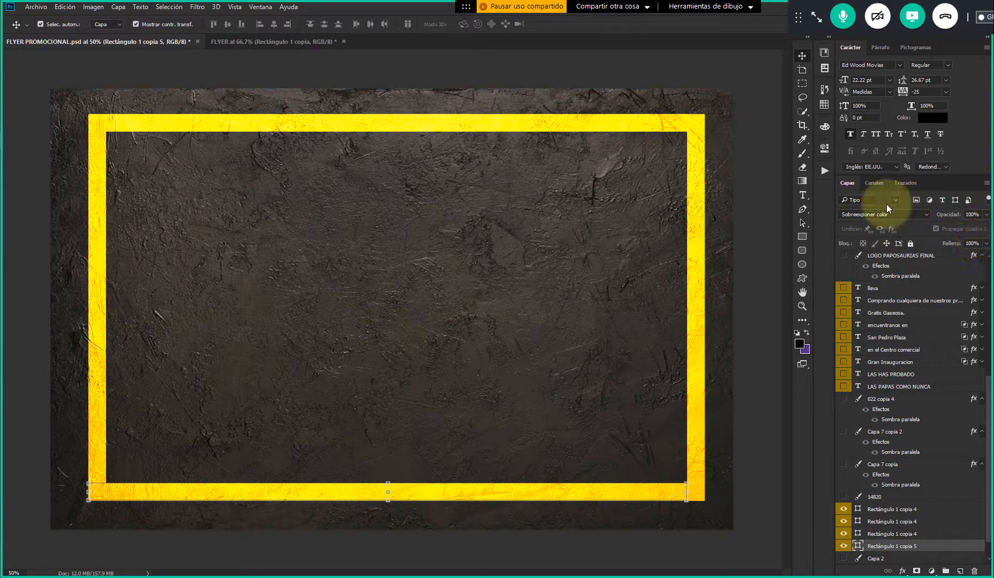
Rasterize the 2681677 background texture layer in FLYER
left_click(696, 155)
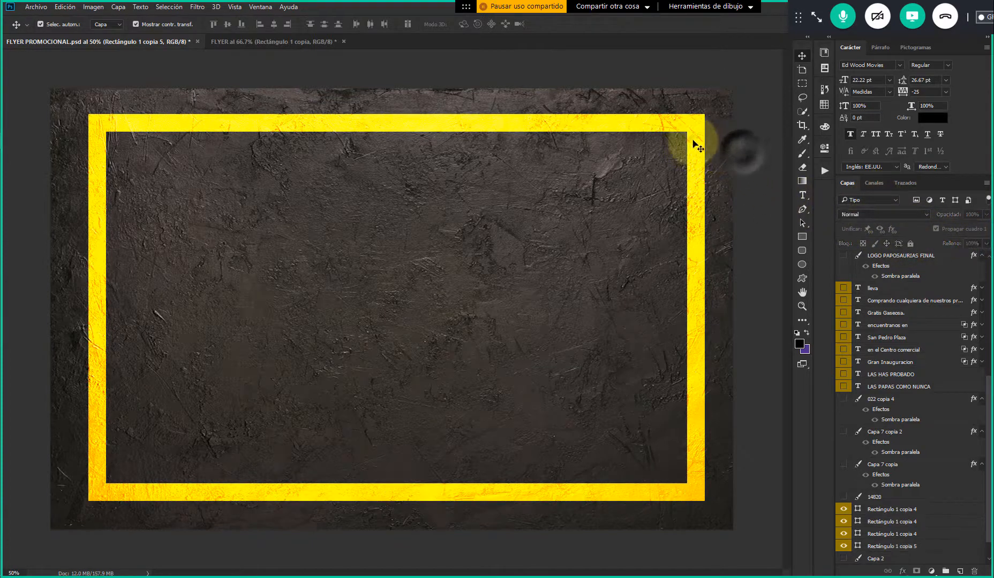
scroll(907, 489, "down", 2)
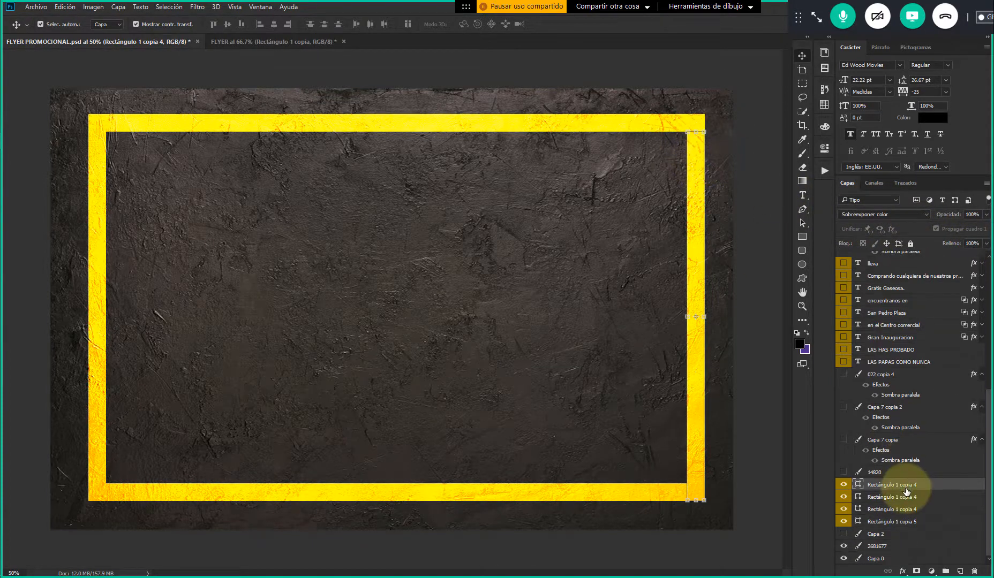
left_click(238, 44)
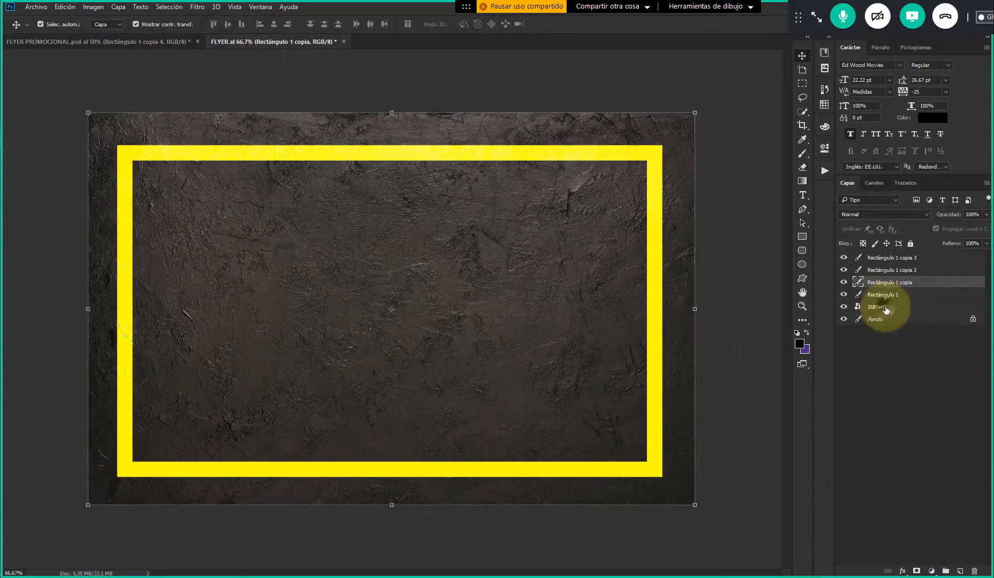
right_click(885, 310)
left_click(777, 266)
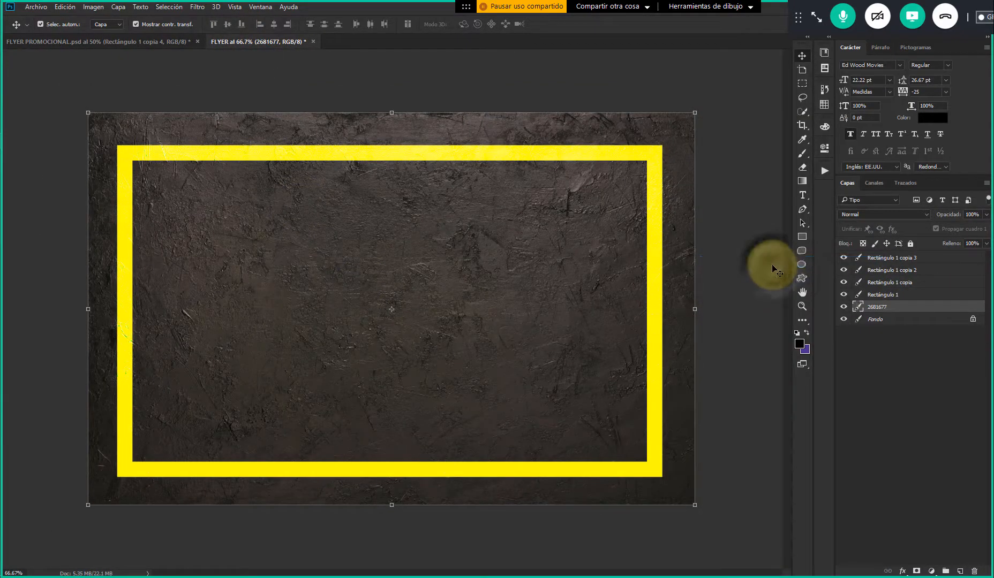
left_click(748, 244)
left_click(670, 208)
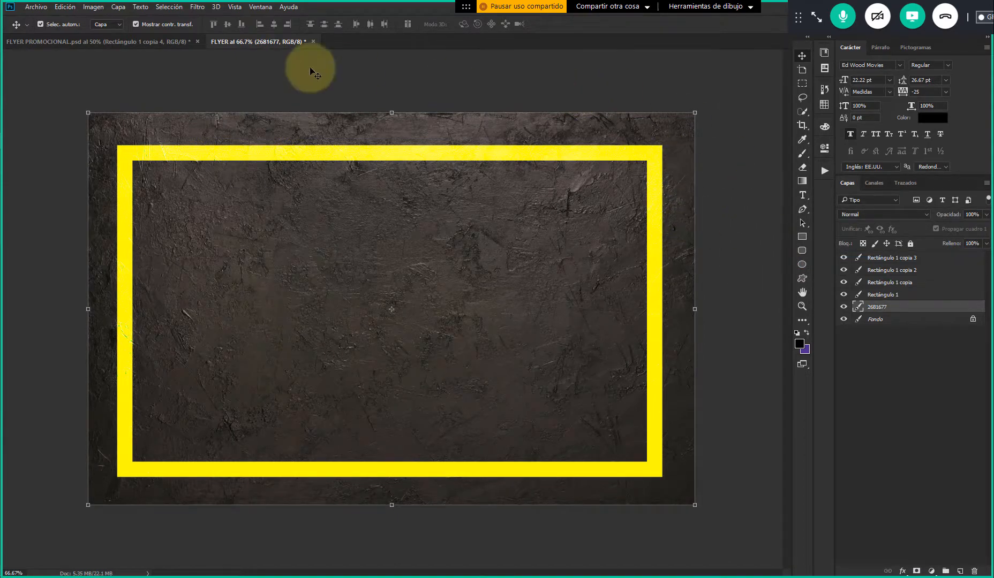
Examine the blend modes of the side frame bars in FLYER PROMOCIONAL
left_click(161, 41)
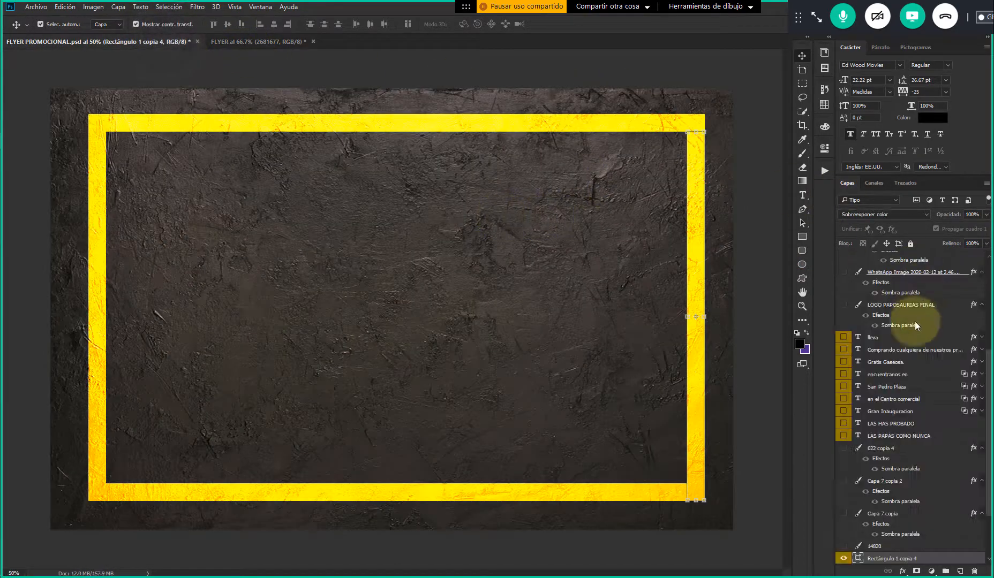
scroll(932, 530, "down", 3)
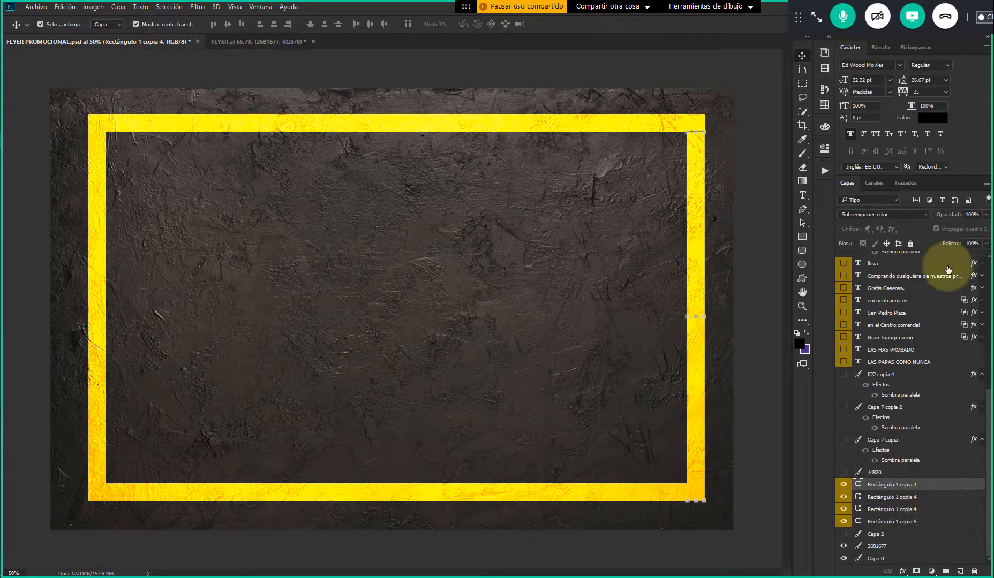
left_click(919, 496)
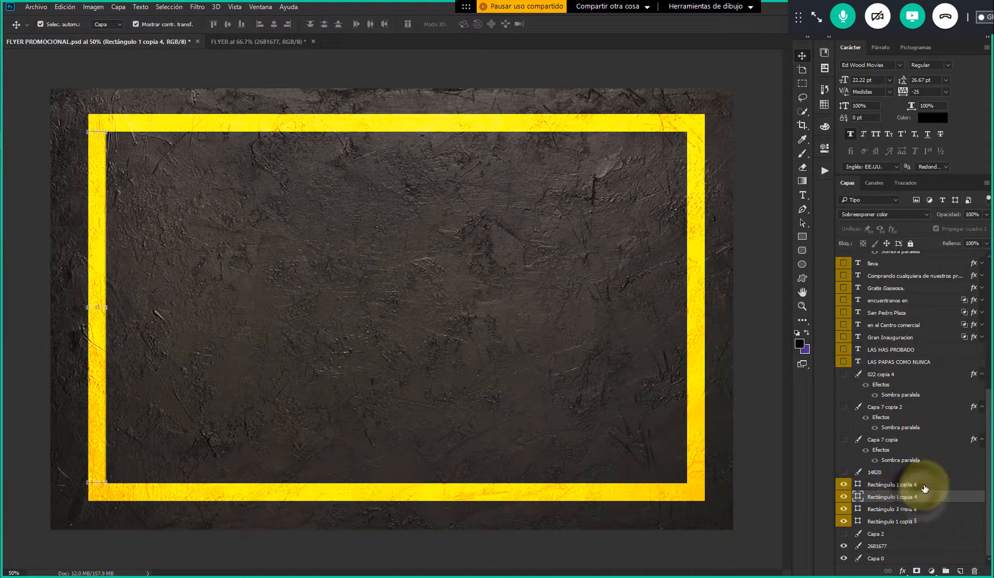
left_click(925, 485)
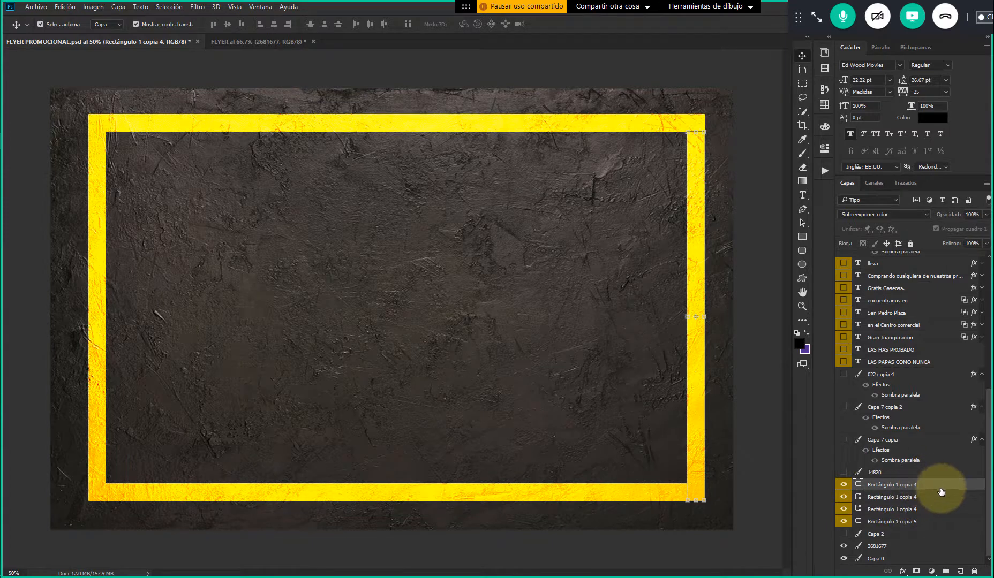
left_click(700, 186)
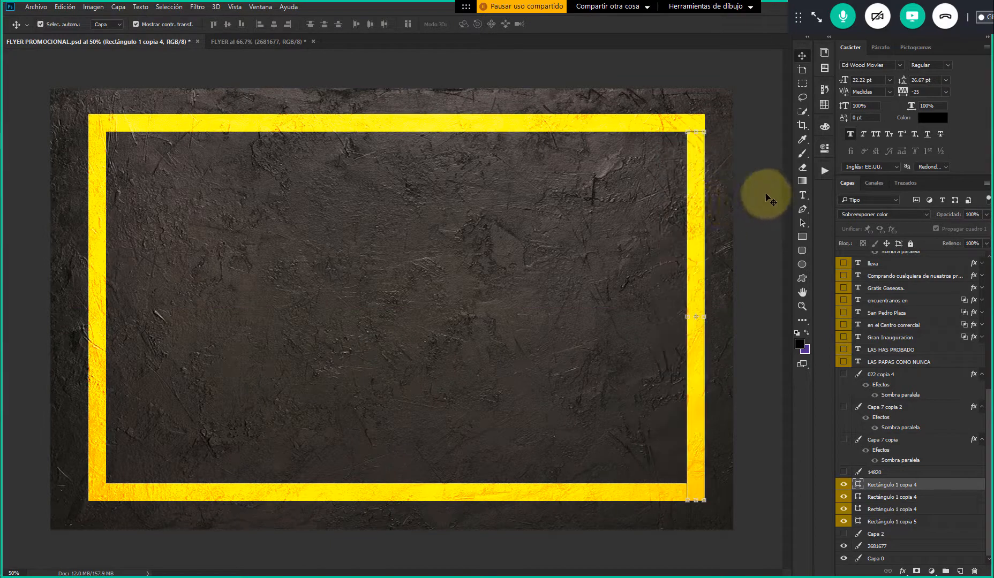
left_click(886, 214)
left_click(885, 214)
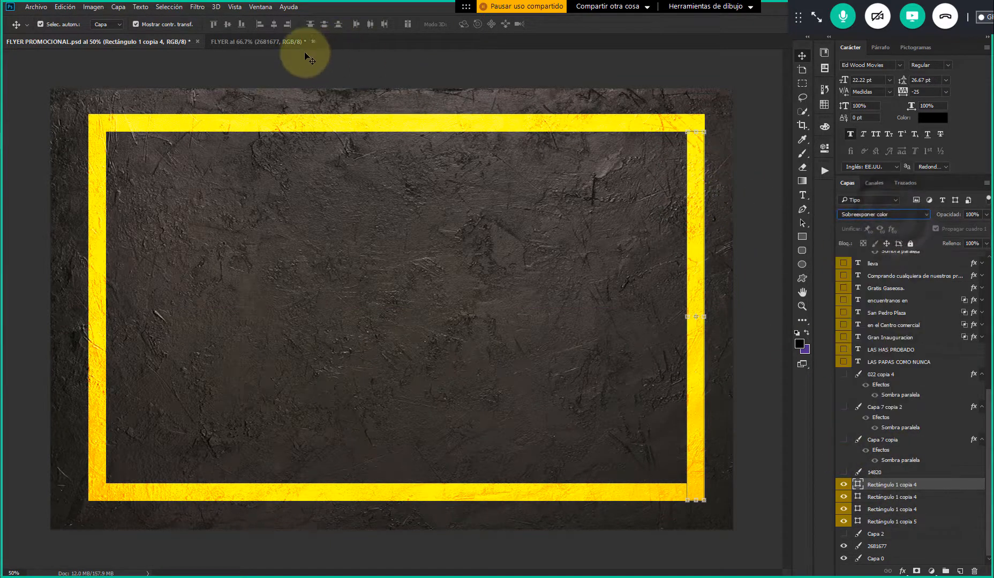
Inspect the upper-right corner of the yellow frame in FLYER up close to see how it blends with the texture
left_click(274, 42)
left_click(721, 226)
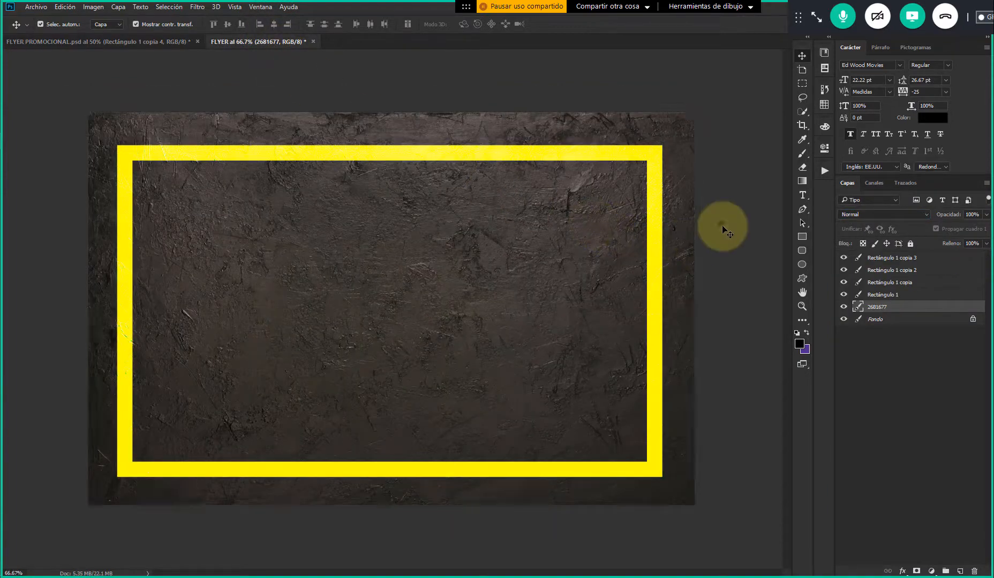
left_click(651, 196)
scroll(655, 192, "up", 3)
scroll(655, 191, "up", 3)
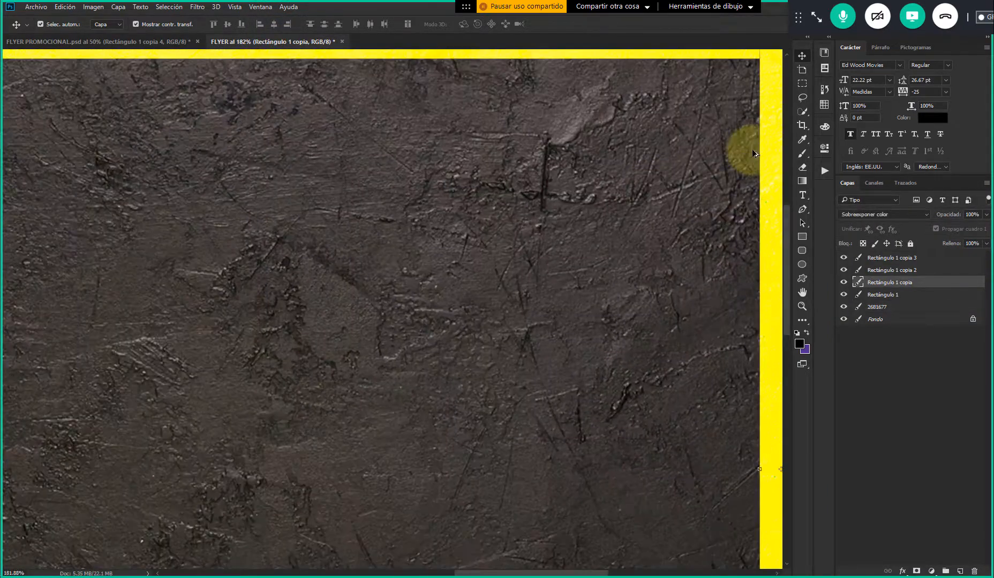
scroll(764, 169, "up", 4)
left_click_drag(718, 227, 502, 172)
left_click_drag(512, 250, 533, 299)
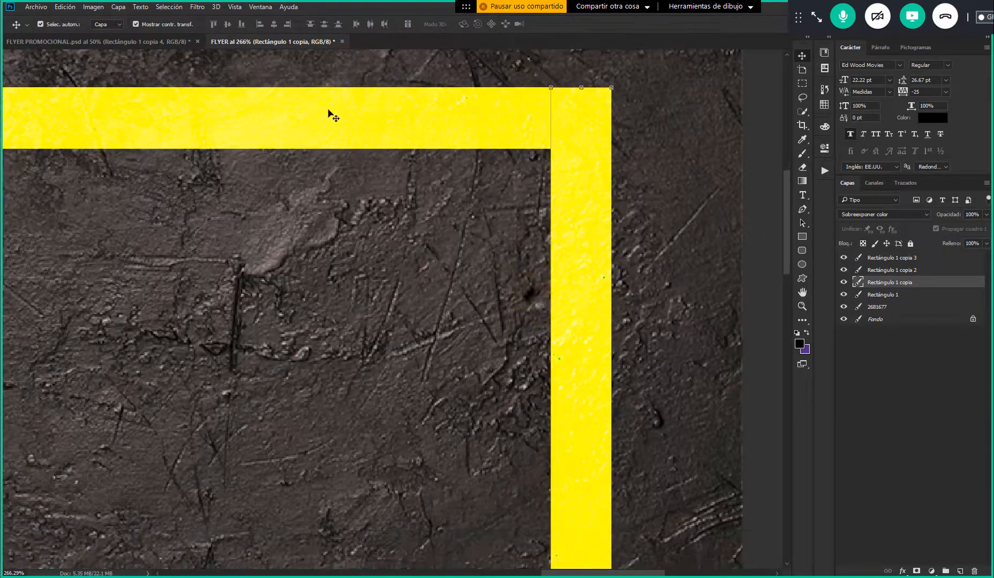
Copy the right frame bar from FLYER PROMOCIONAL into FLYER, placing it beside the existing right bar
left_click(155, 41)
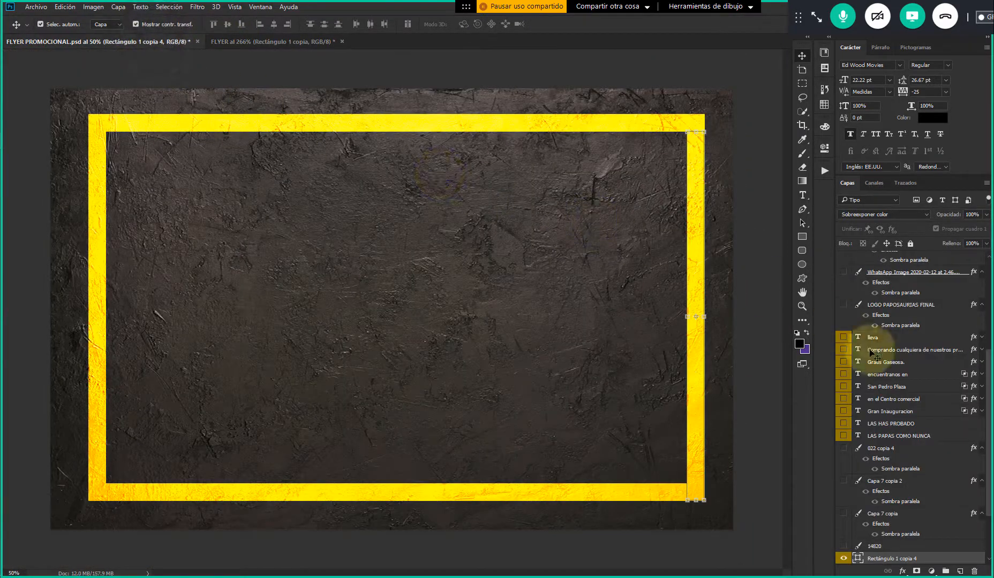
scroll(911, 455, "down", 3)
left_click(887, 217)
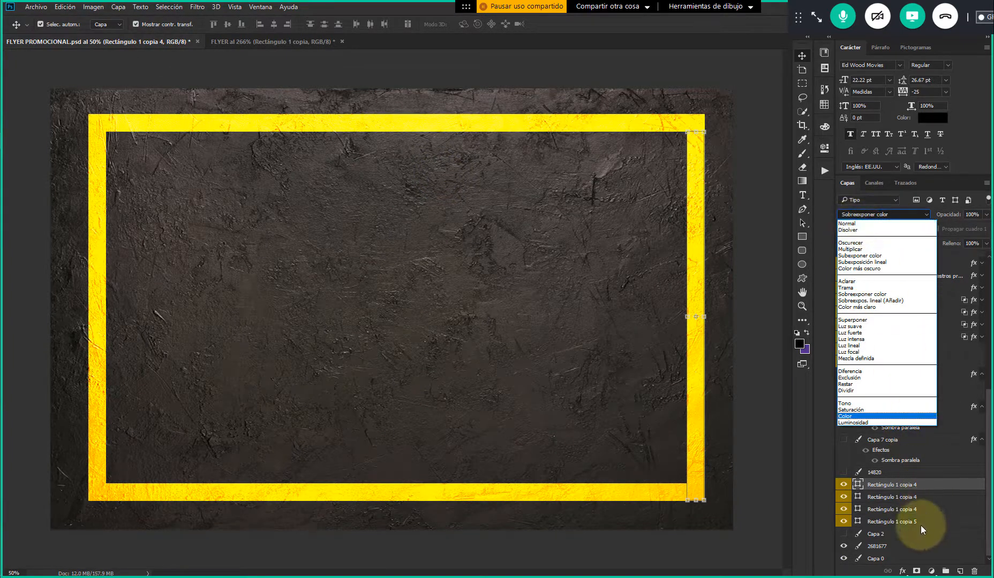
left_click(922, 489)
left_click_drag(916, 487, 428, 361)
scroll(480, 279, "down", 5)
scroll(577, 233, "down", 3)
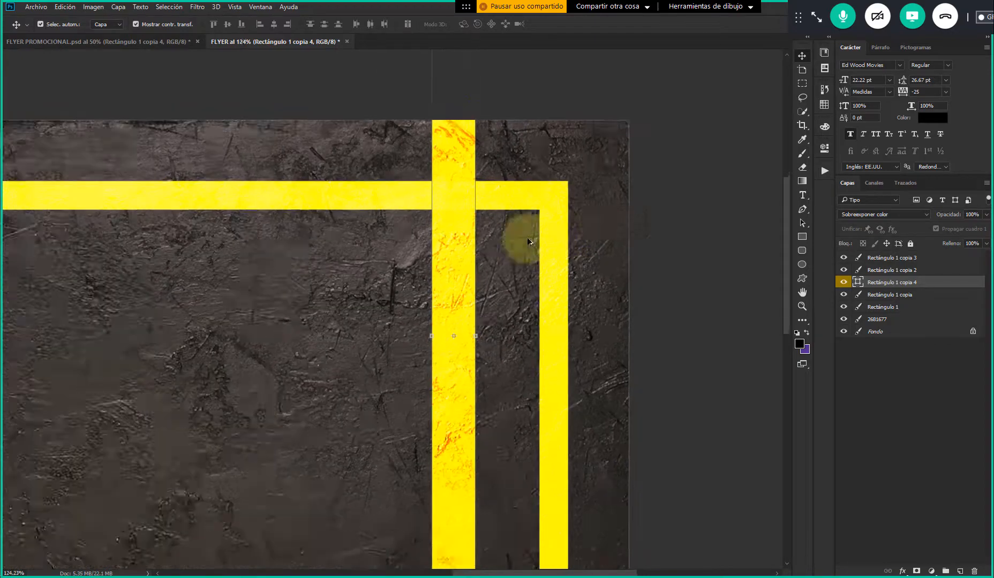
scroll(455, 234, "up", 3)
scroll(487, 228, "up", 2)
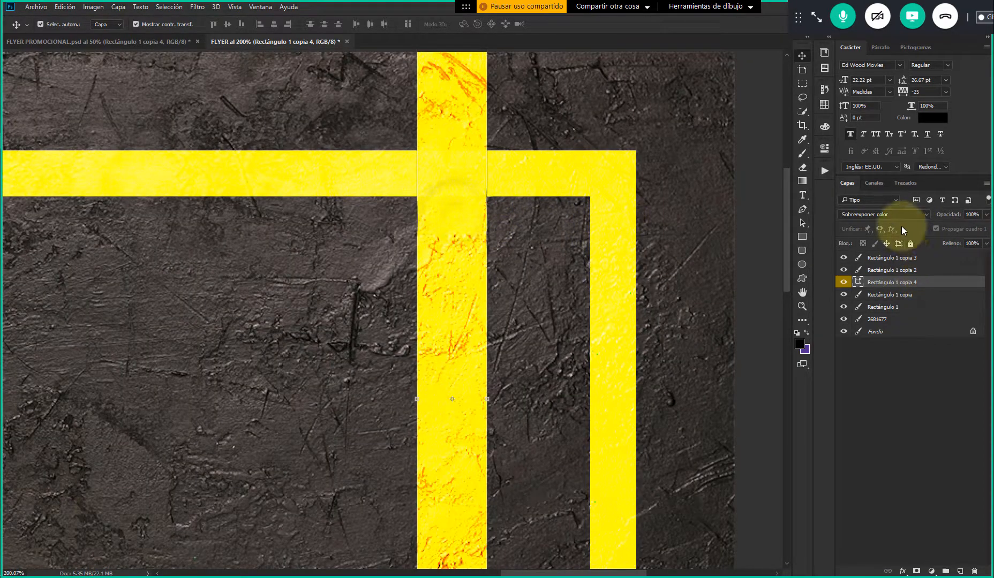
Set the copied bar's blend mode to Normal and compare its base colour with FLYER's own right bar
left_click(886, 215)
left_click(864, 221)
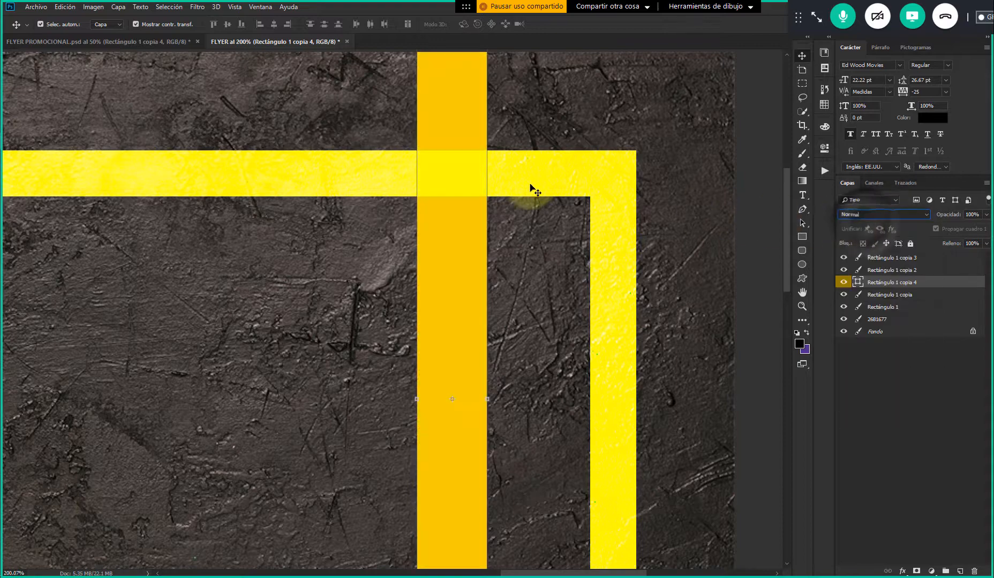
left_click(527, 255)
scroll(492, 270, "down", 2)
left_click(460, 258)
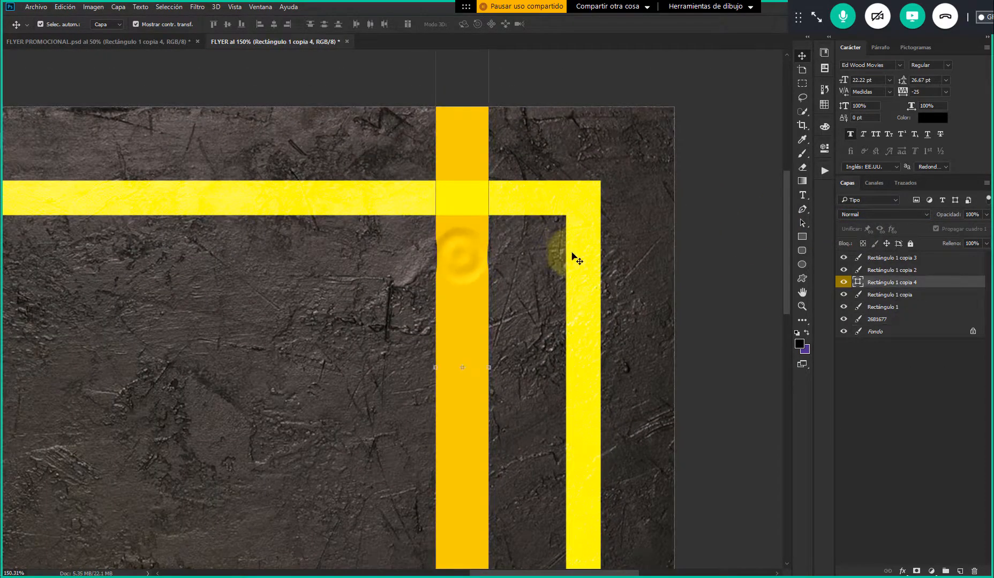
left_click(577, 260)
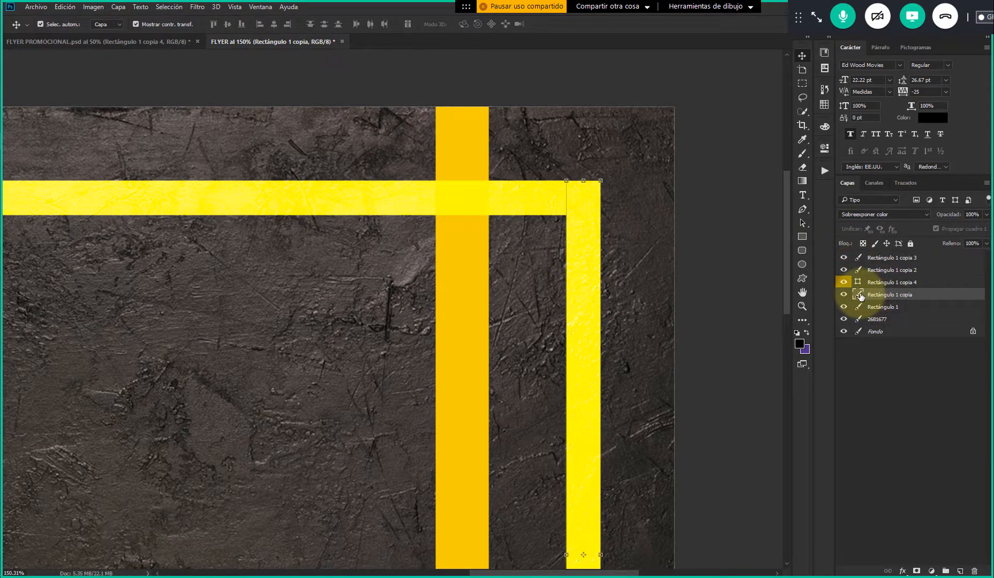
scroll(677, 231, "down", 5)
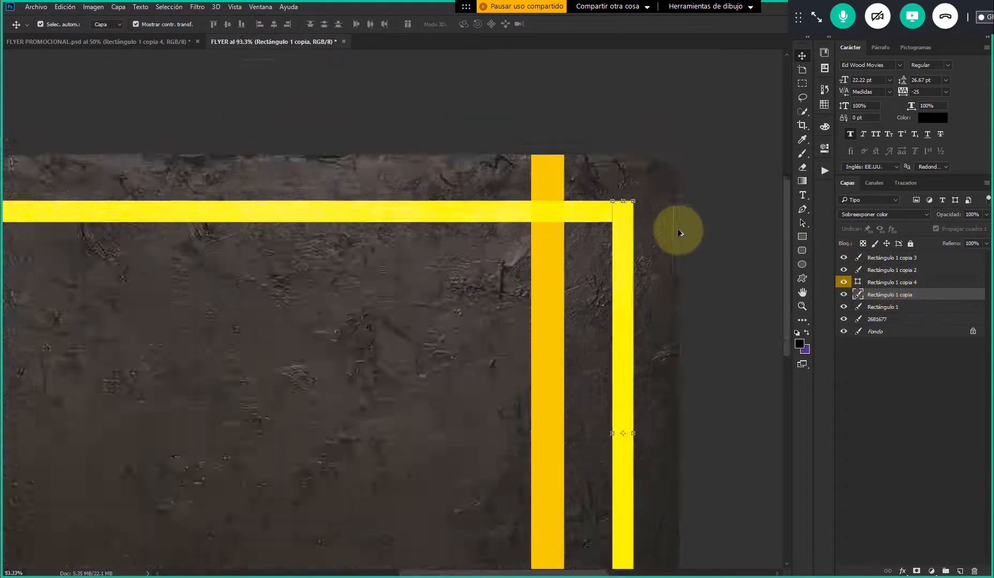
Undo the recent FLYER edits back to the unrasterized black frame shapes over the texture
key("ctrl")
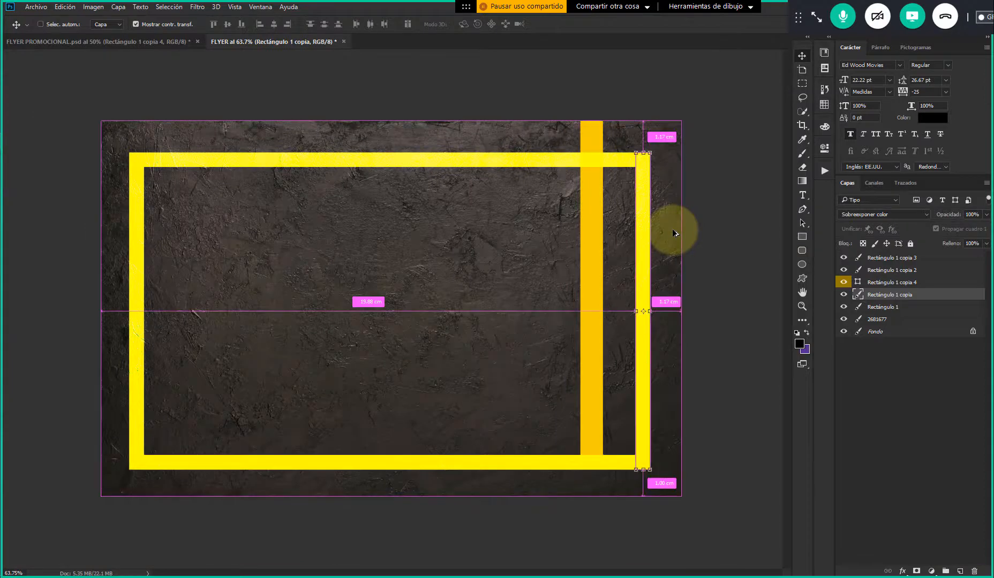
key("ctrl+z")
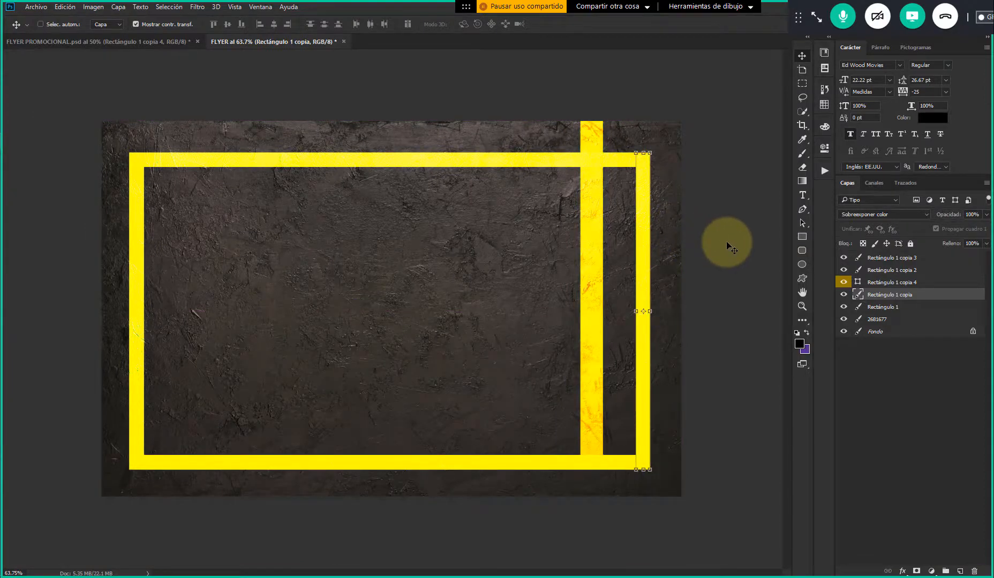
key("ctrl+z")
key("ctrl+z")
key("ctrl+z")
key("ctrl+z")
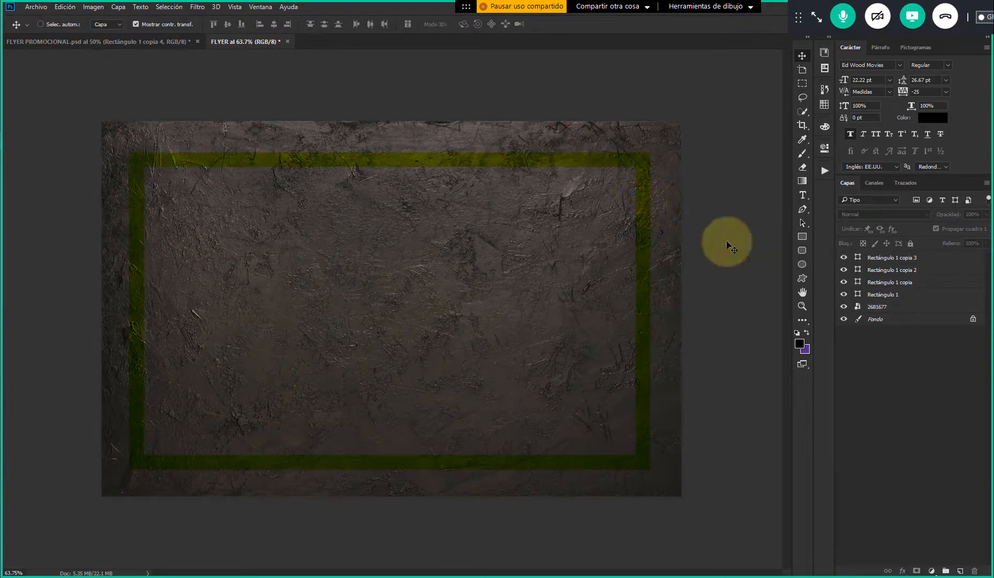
key("ctrl+z")
Select the four black frame bar layers in FLYER, from Rectángulo 1 copia 3 down to Rectángulo 1
left_click(646, 199)
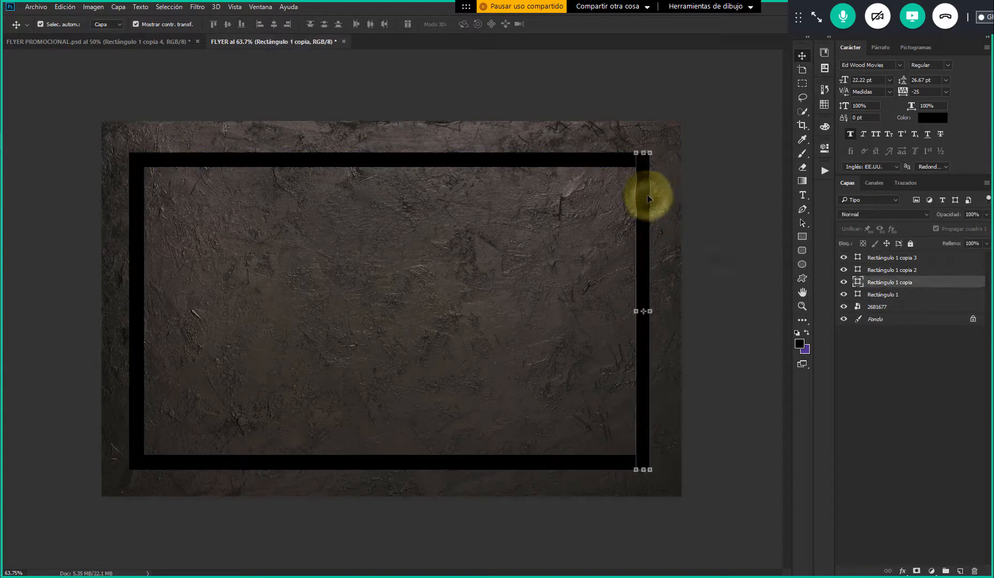
left_click(449, 84)
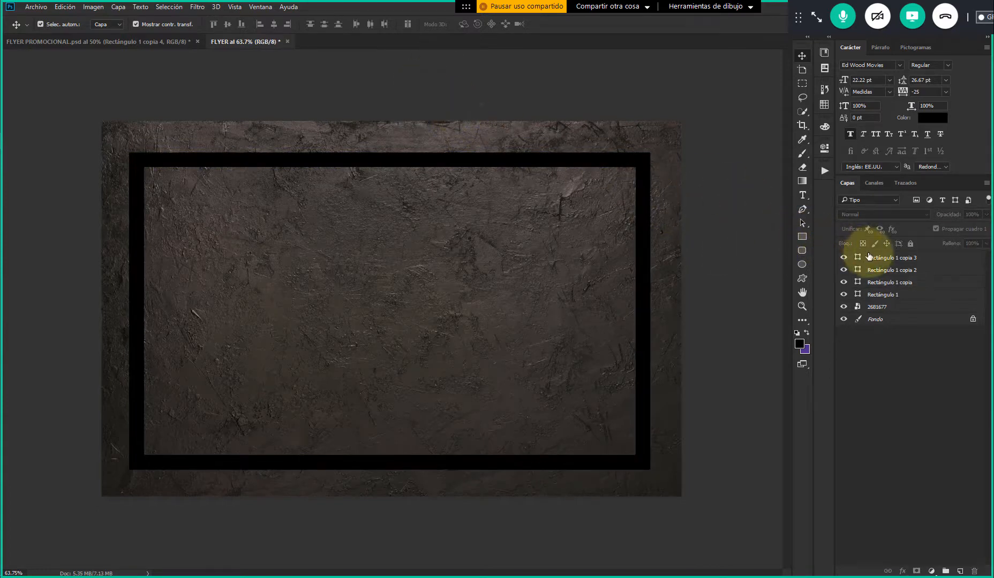
left_click(877, 264)
left_click(878, 295, "shift")
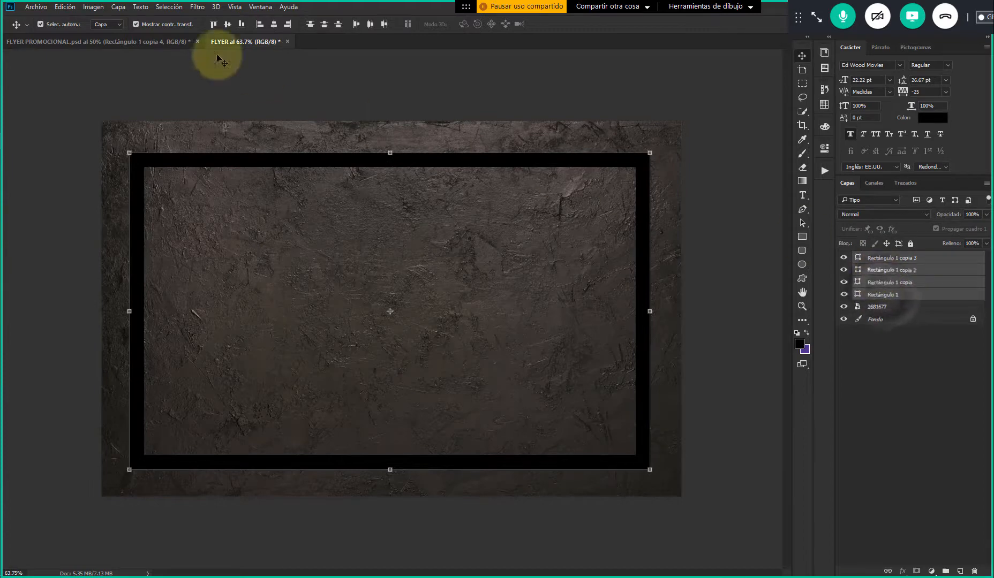
Copy the right frame bar from FLYER PROMOCIONAL into FLYER as a colour reference and set its blend mode to Normal
left_click(122, 41)
left_click(698, 174)
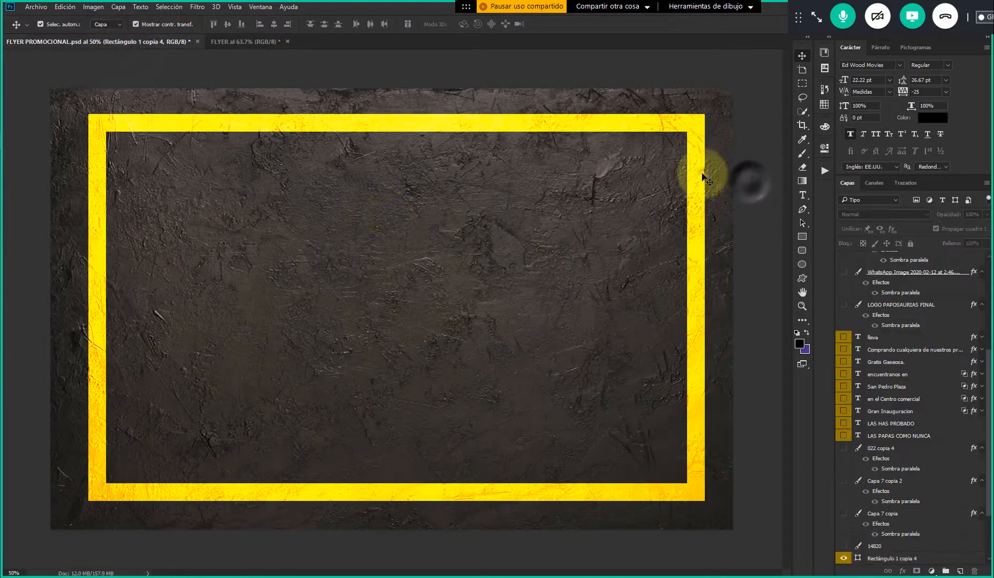
left_click_drag(699, 174, 511, 248)
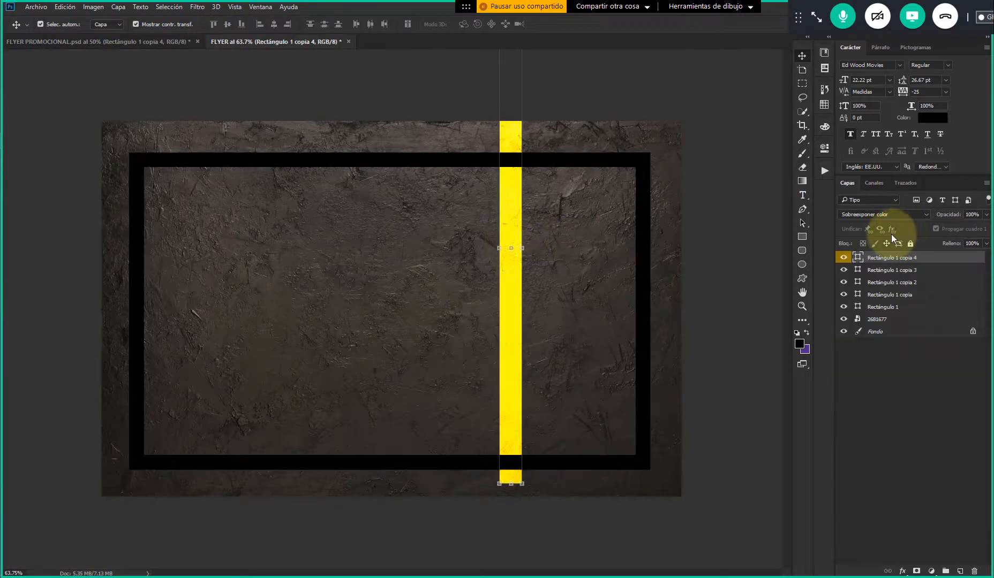
left_click(878, 217)
left_click(850, 223)
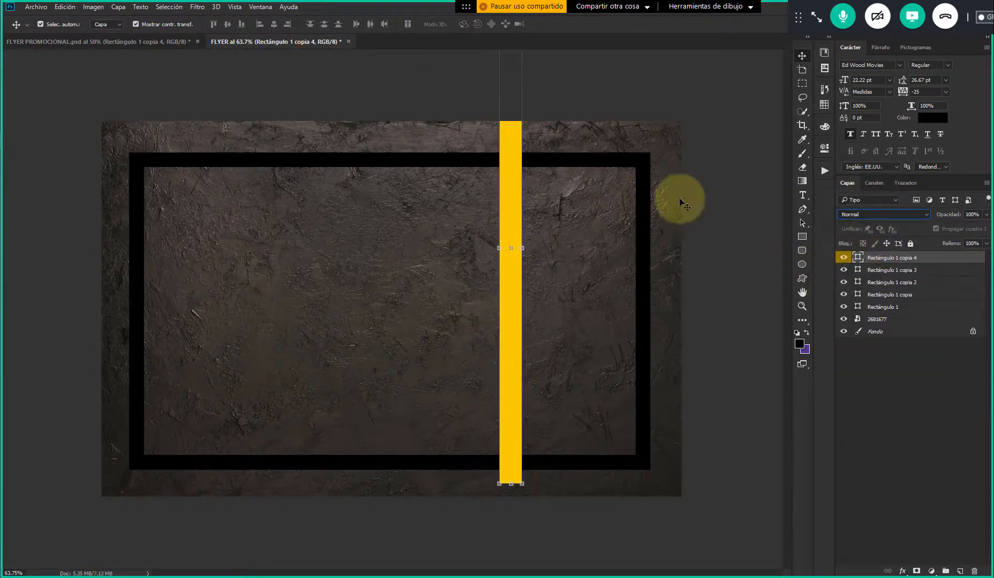
Recolour the top frame bar, Rectángulo 1 copia 3, with the yellow #eacd00 sampled from the copied reference bar
left_click(862, 269)
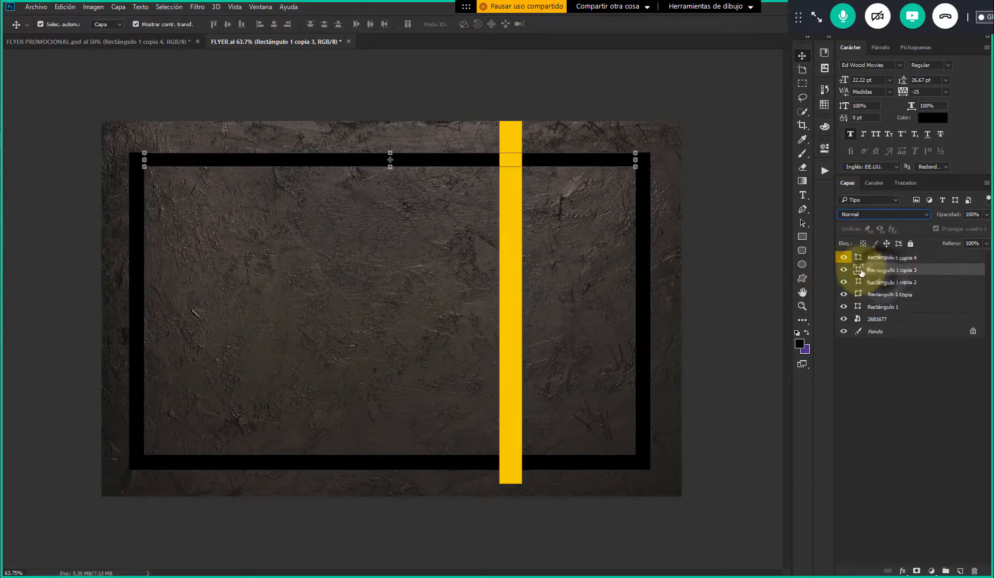
double_click(857, 272)
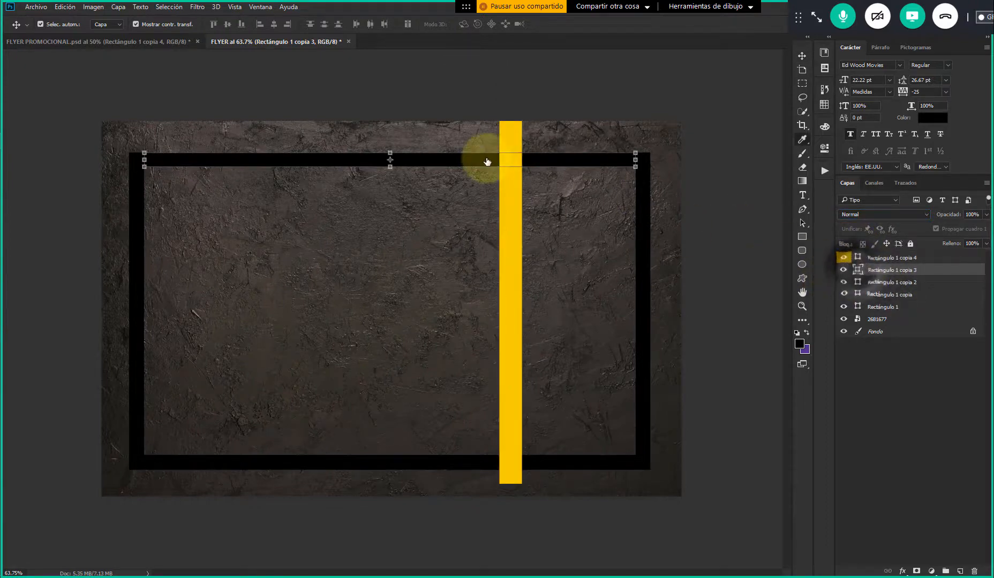
left_click(513, 200)
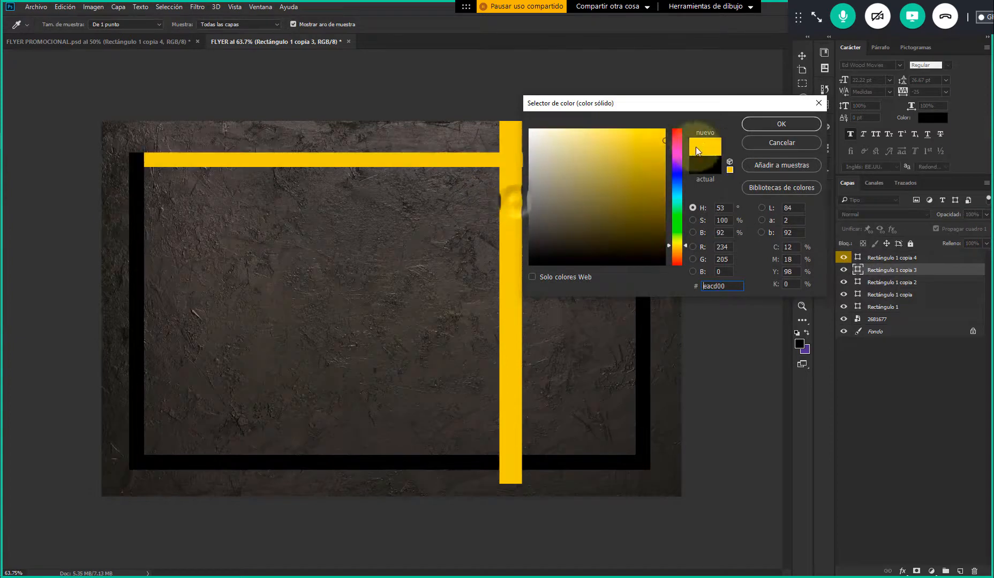
left_click(763, 126)
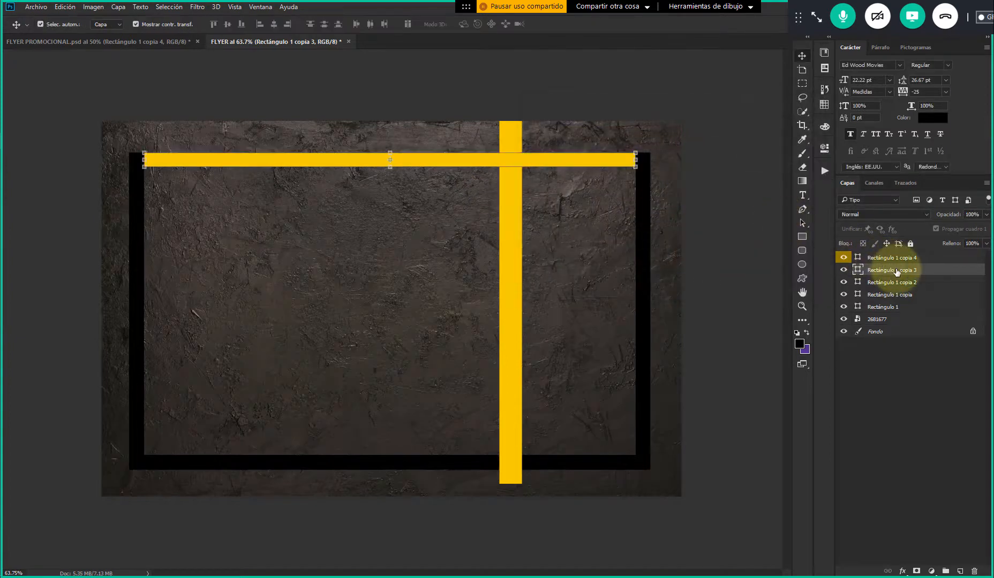
Set the top frame bar's blend mode to Sobreexponer color and compare its texture with the copied reference bar
left_click(871, 213)
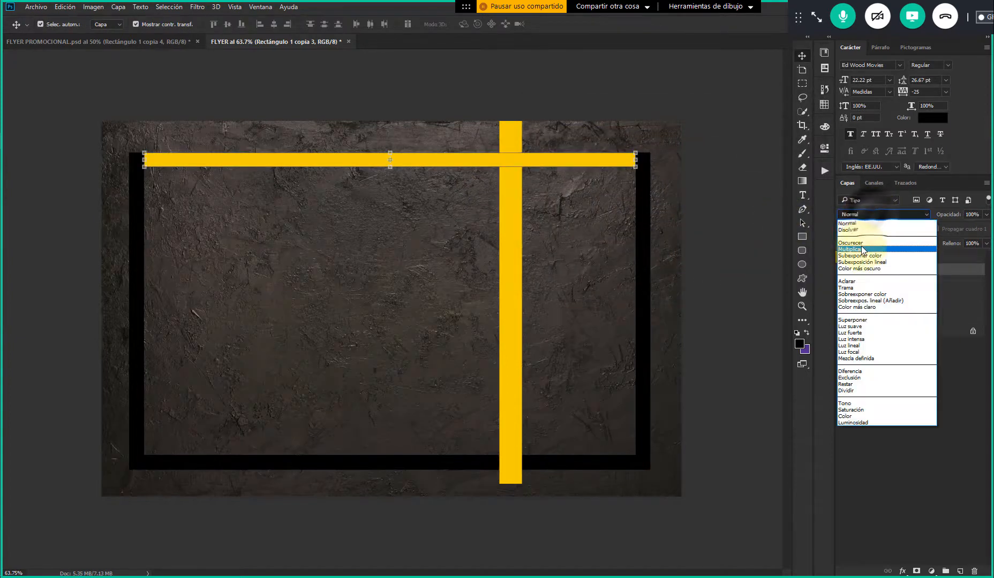
left_click(892, 295)
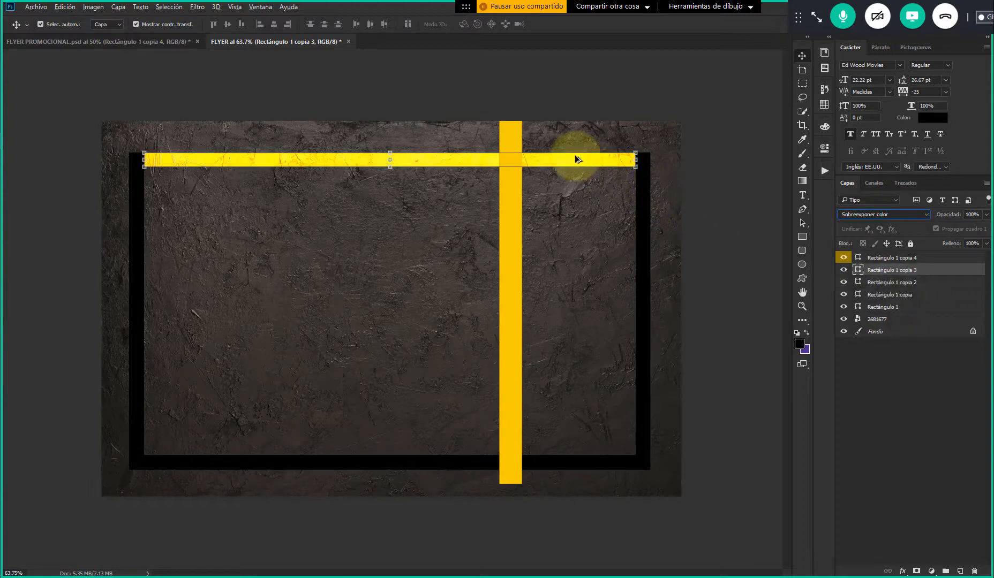
left_click(703, 156)
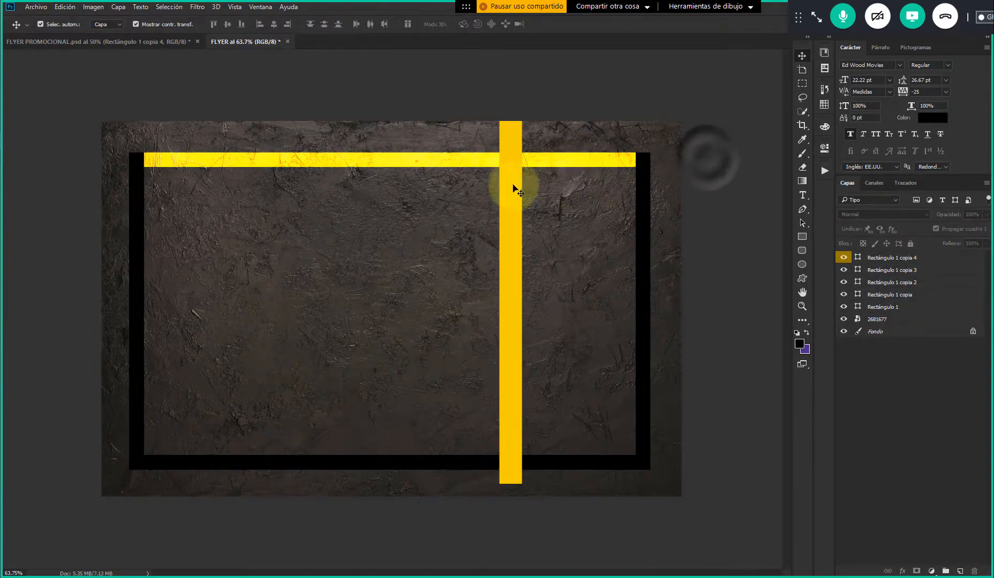
left_click(511, 186)
scroll(554, 154, "up", 3)
scroll(559, 177, "down", 3)
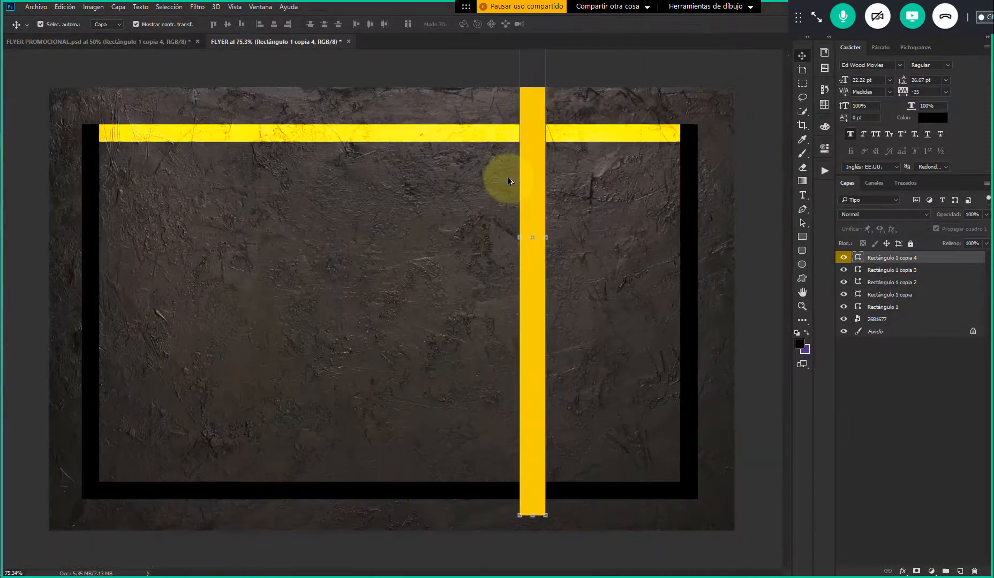
scroll(511, 177, "up", 2)
scroll(471, 123, "up", 1)
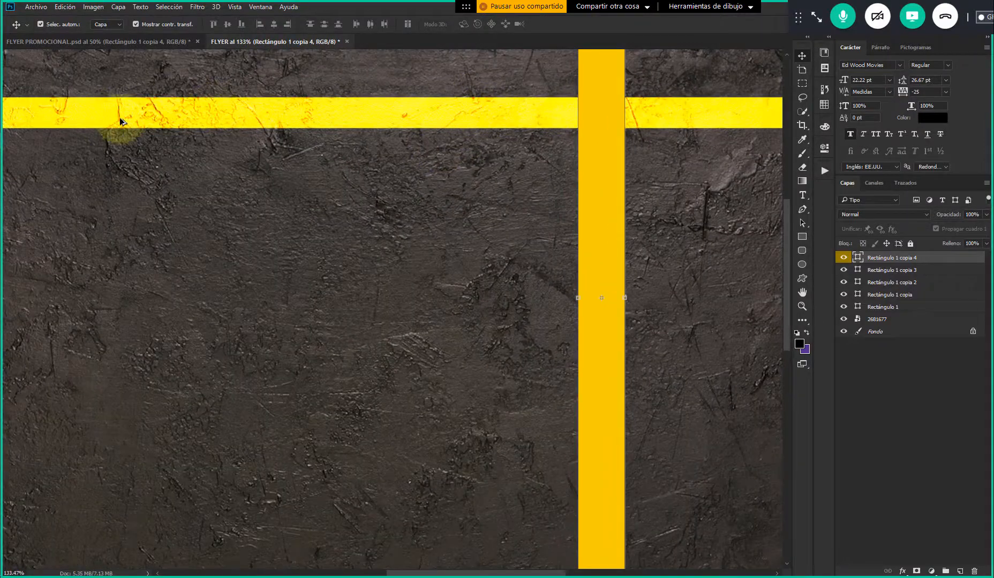
scroll(225, 111, "down", 2)
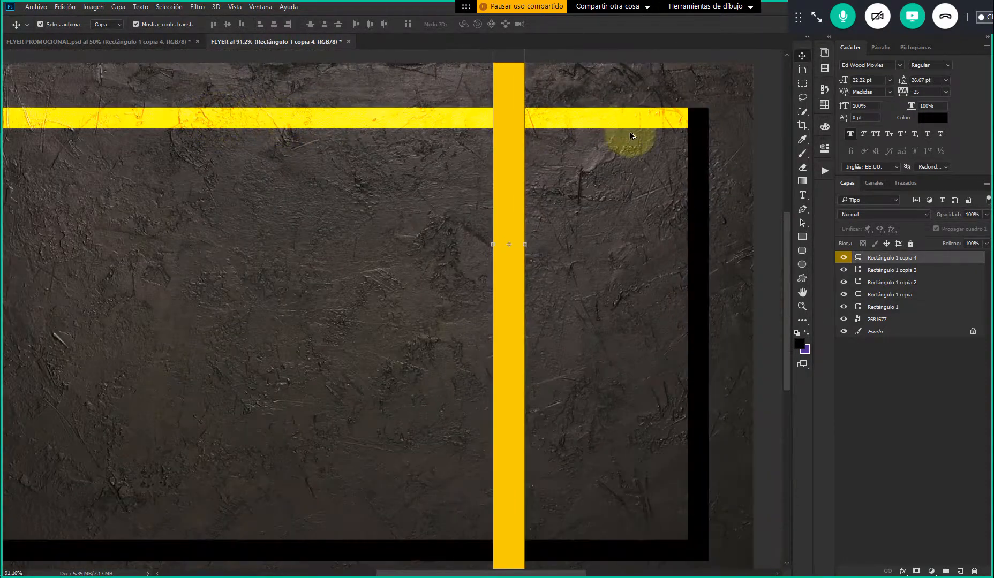
scroll(576, 122, "down", 2)
scroll(553, 146, "up", 1)
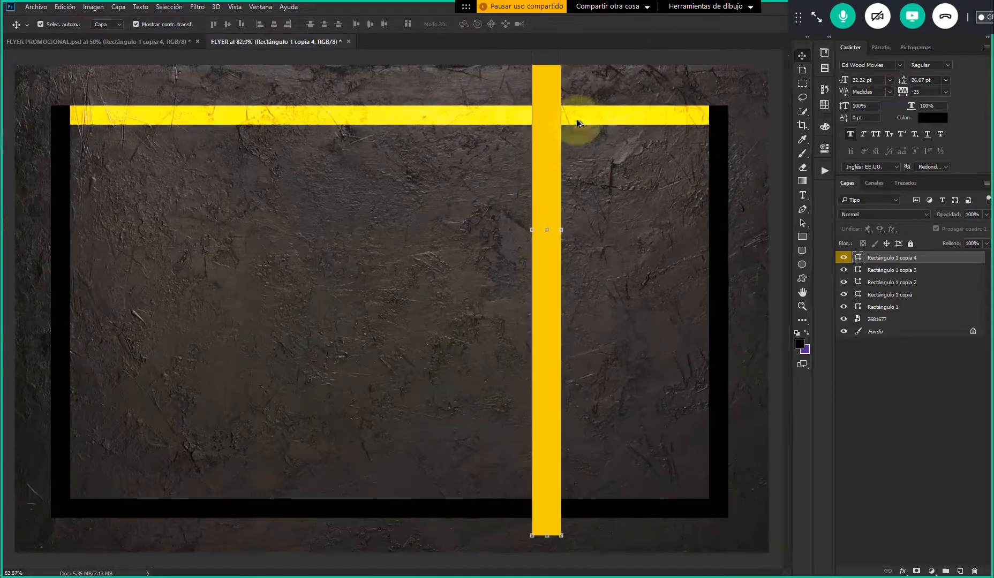
Try the Sobreexponer color blend mode on the copied reference bar, Rectángulo 1 copia 4, and delete that bar
left_click(887, 213)
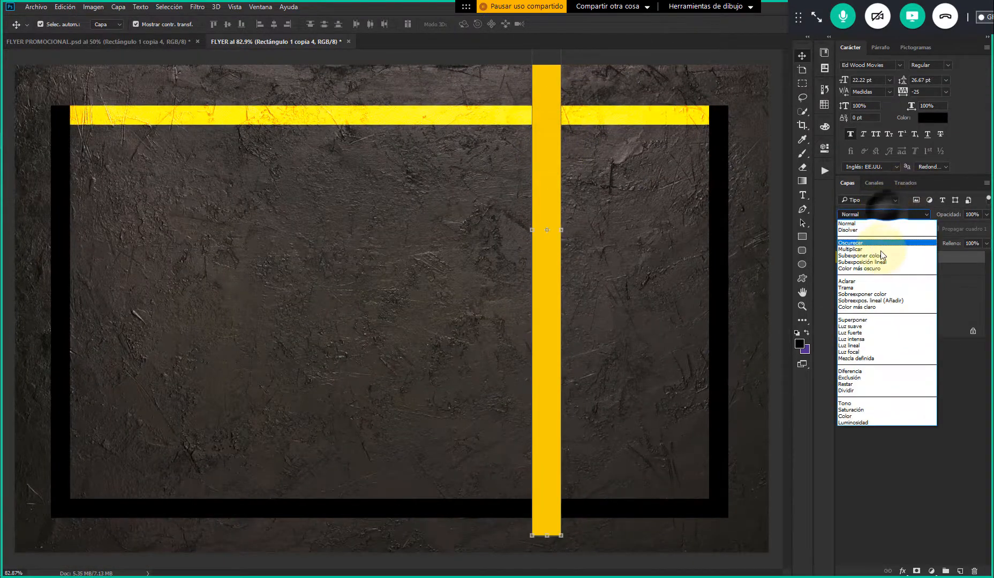
left_click(877, 295)
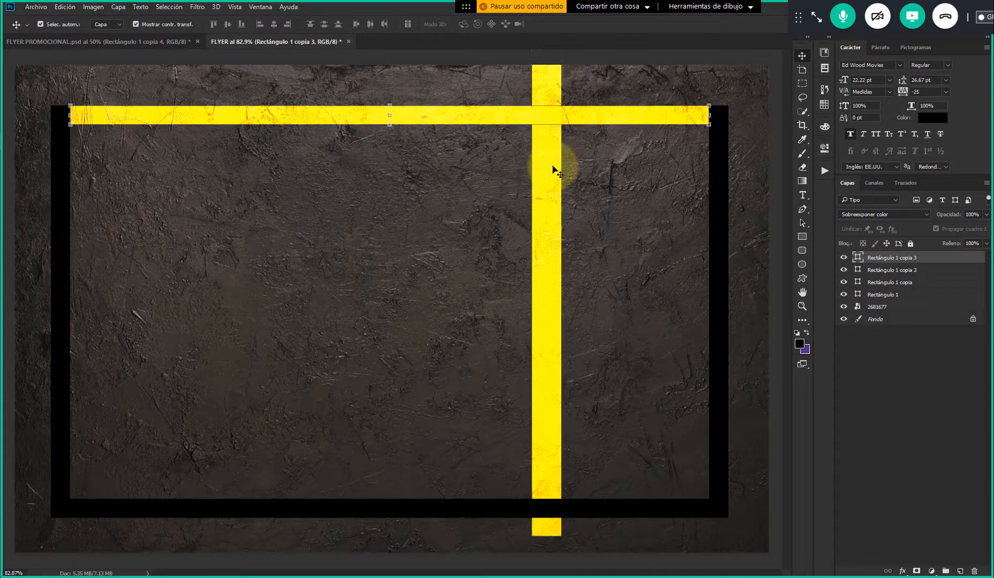
key("Delete")
Reset the blend mode of the top frame bar, Rectángulo 1 copia 3, to Normal
left_click(721, 164)
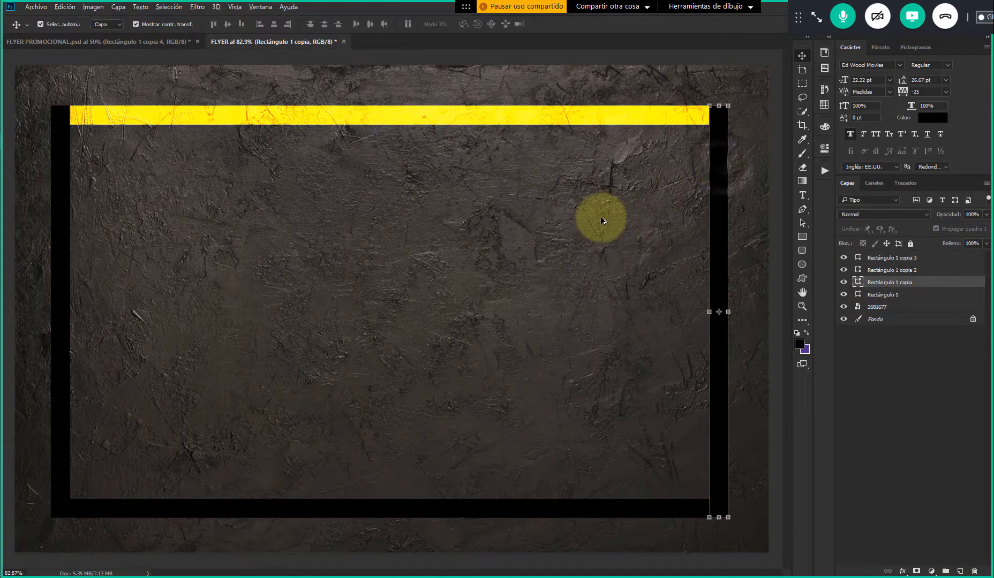
scroll(603, 220, "down", 5)
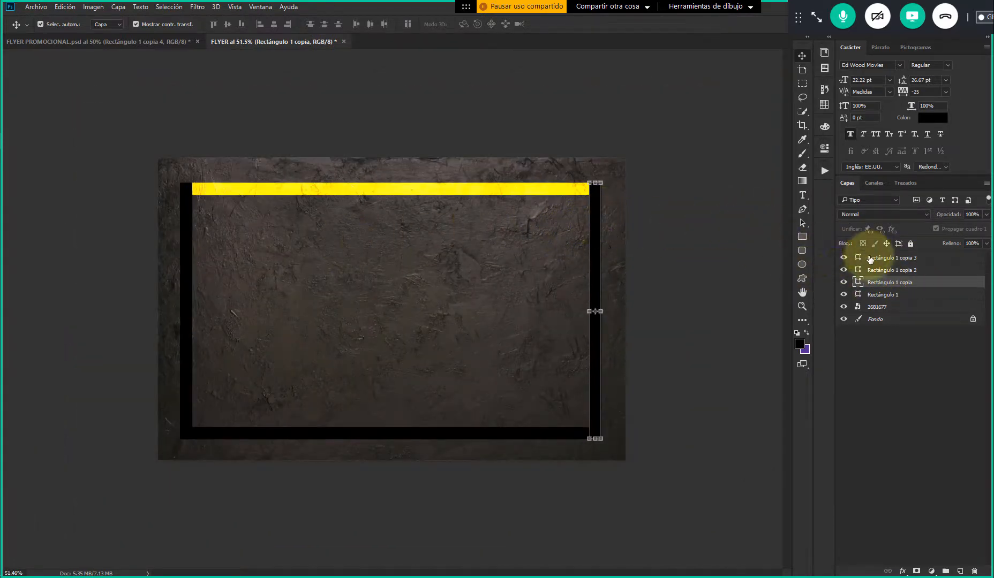
left_click(859, 271)
left_click(841, 259)
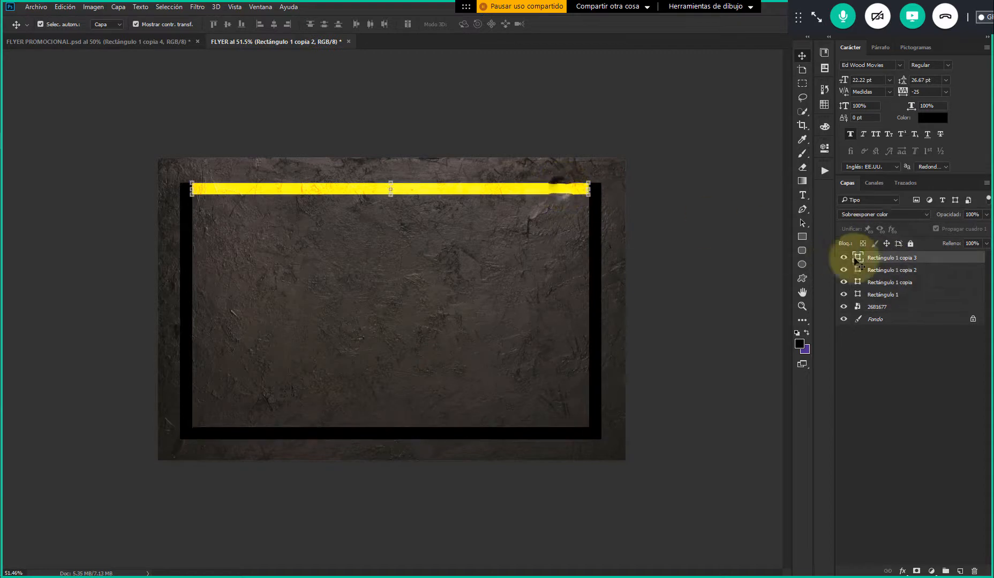
left_click(877, 217)
left_click(856, 224)
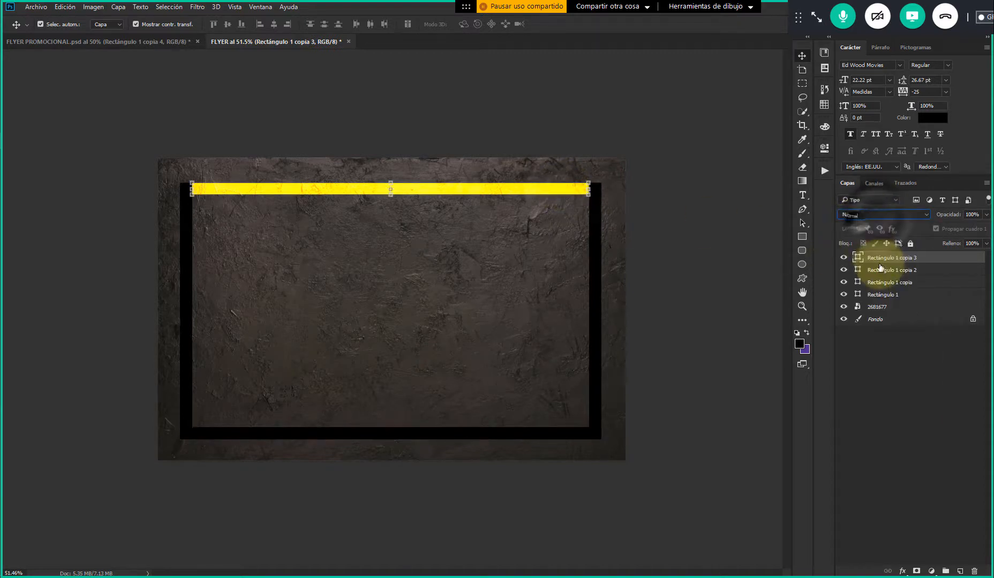
Recolour the bottom frame bar, Rectángulo 1 copia 2, with the yellow #eacd00 sampled from the top bar
left_click(879, 272)
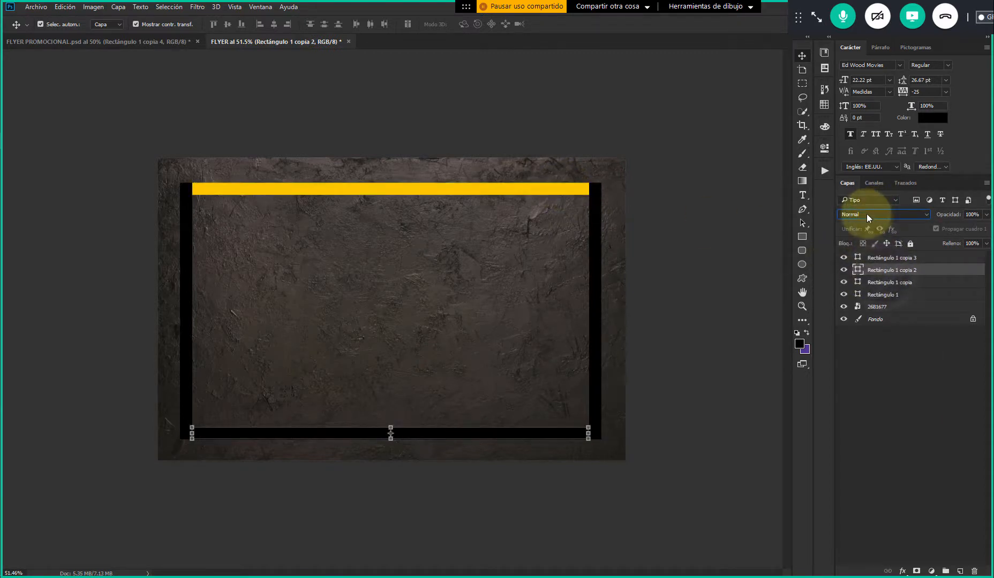
double_click(859, 273)
left_click(489, 191)
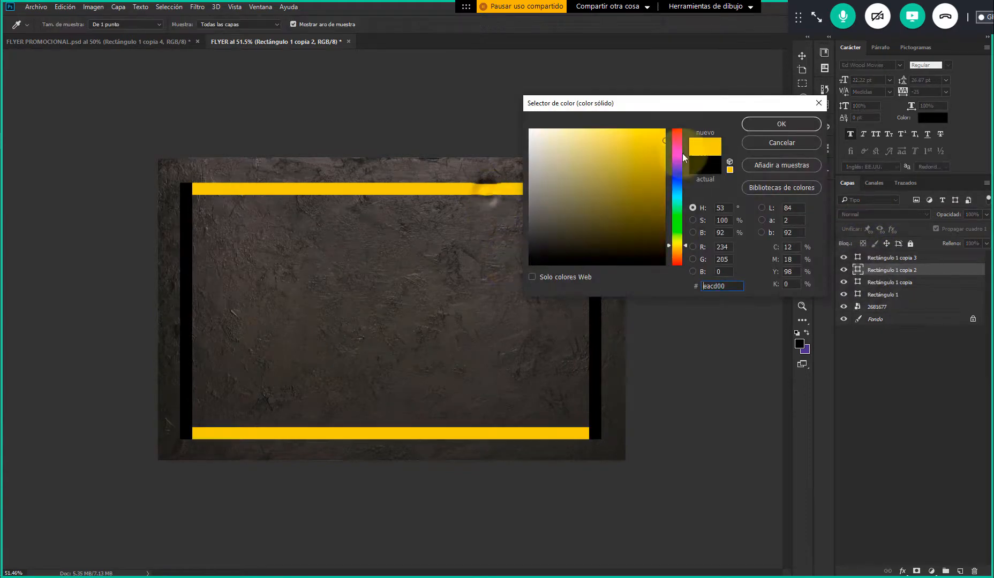
left_click(786, 123)
Recolour the right frame bar, Rectángulo 1 copia, with the yellow #eacd00 sampled from the top bar
left_click(594, 226)
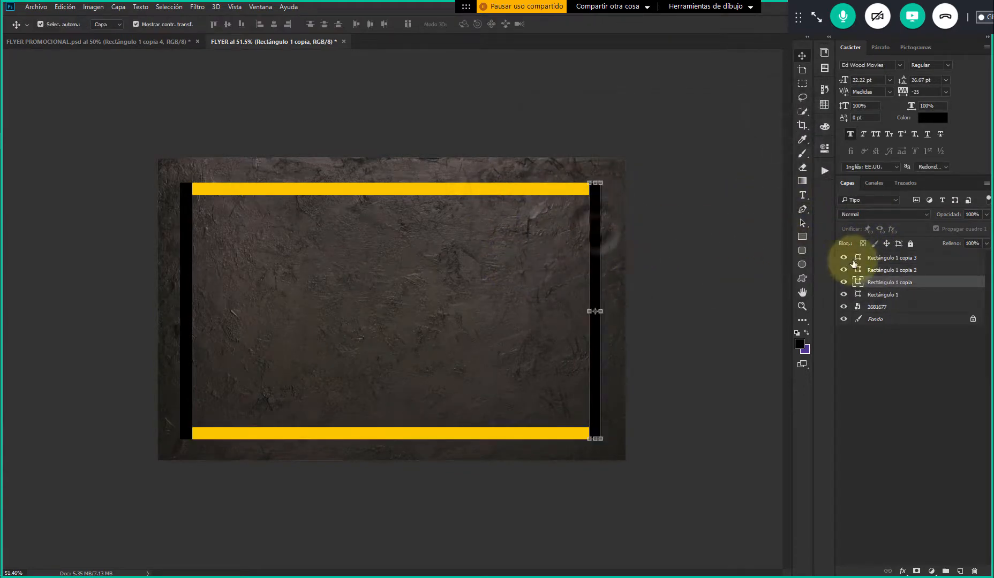
double_click(859, 282)
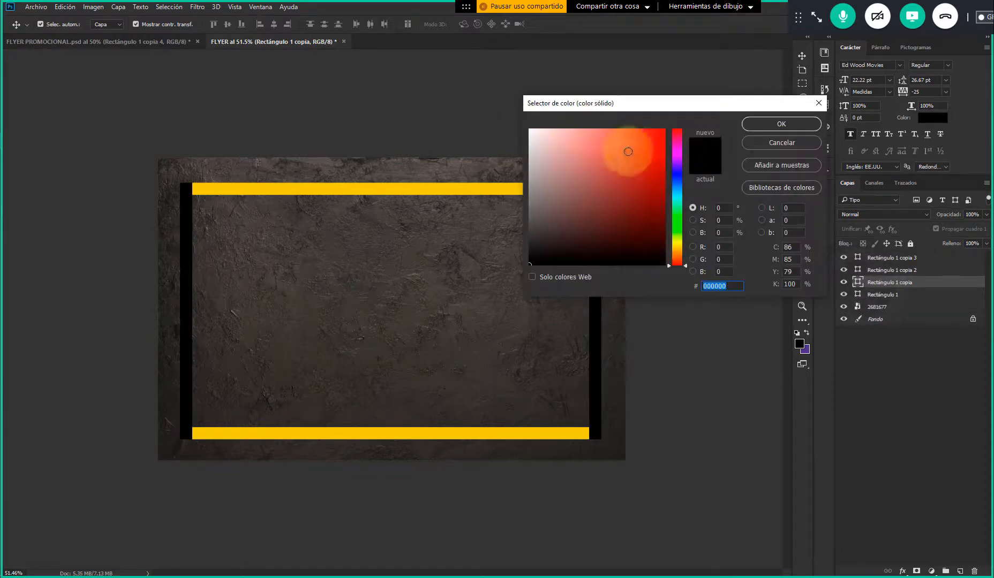
left_click(475, 194)
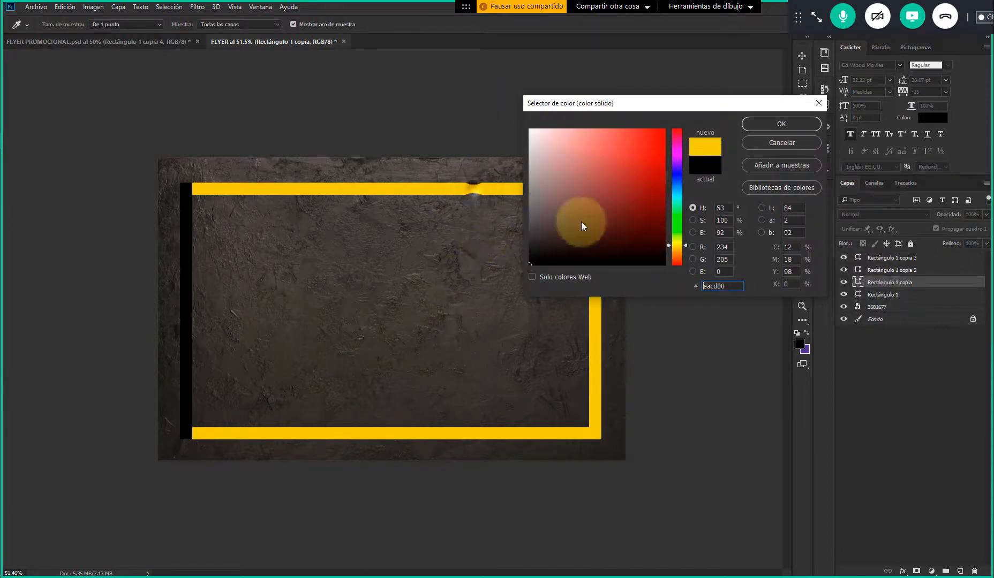
left_click(763, 126)
Recolour the left frame bar, Rectángulo 1, with the yellow #eacd00 sampled from the top bar
left_click(196, 261)
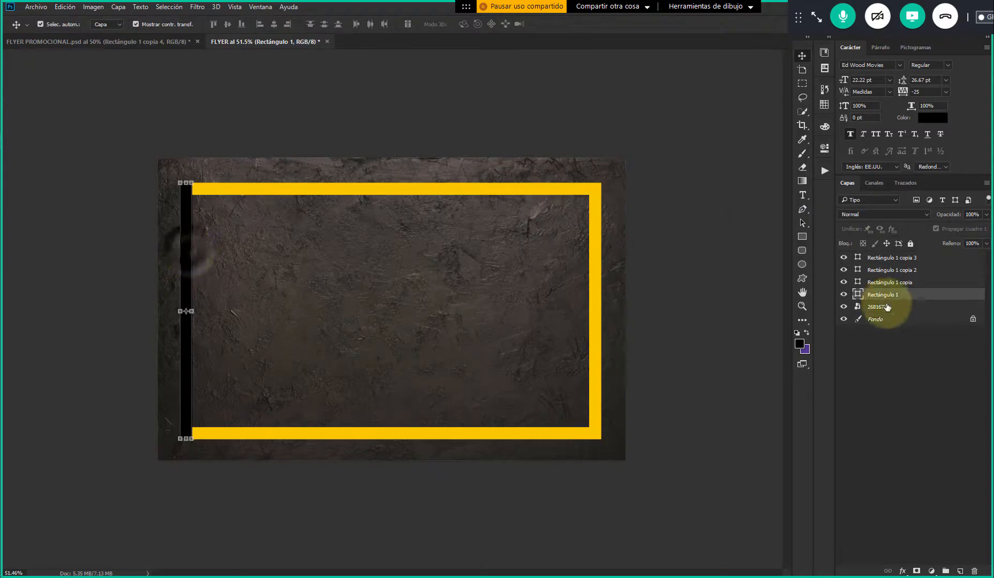
double_click(858, 294)
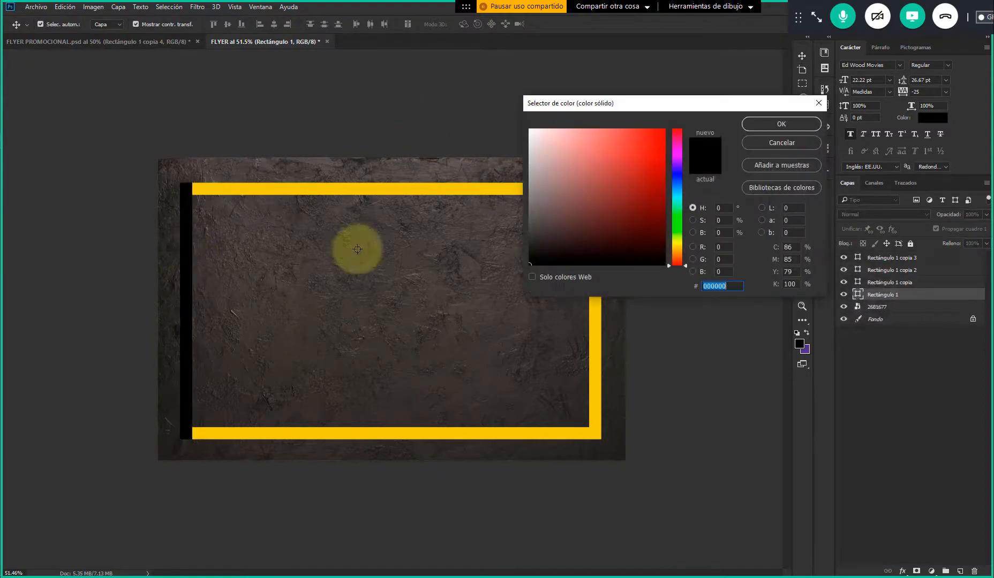
left_click(214, 188)
left_click(766, 129)
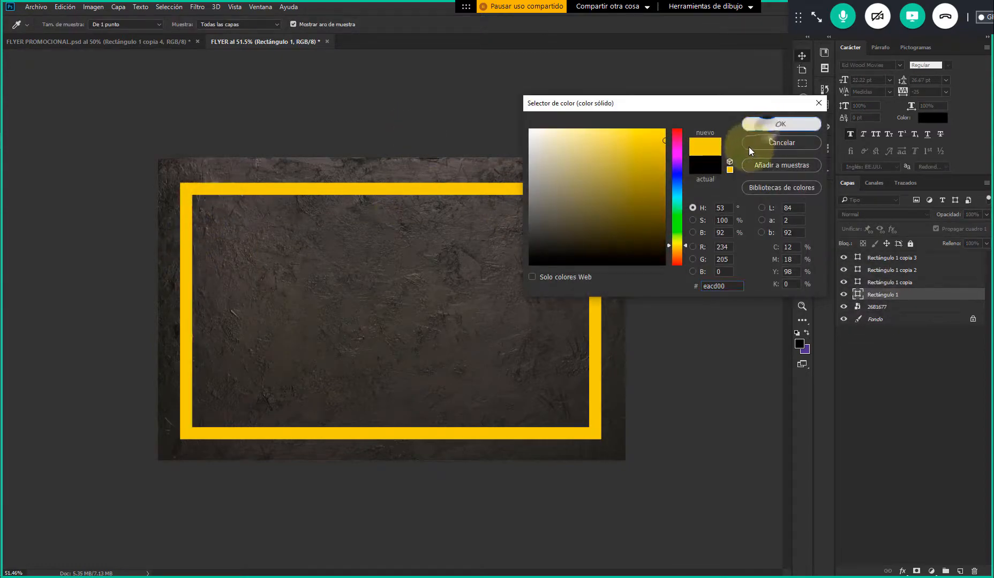
Select all four yellow frame bar layers and set their blend mode to Sobreexponer color
left_click(892, 259, "shift")
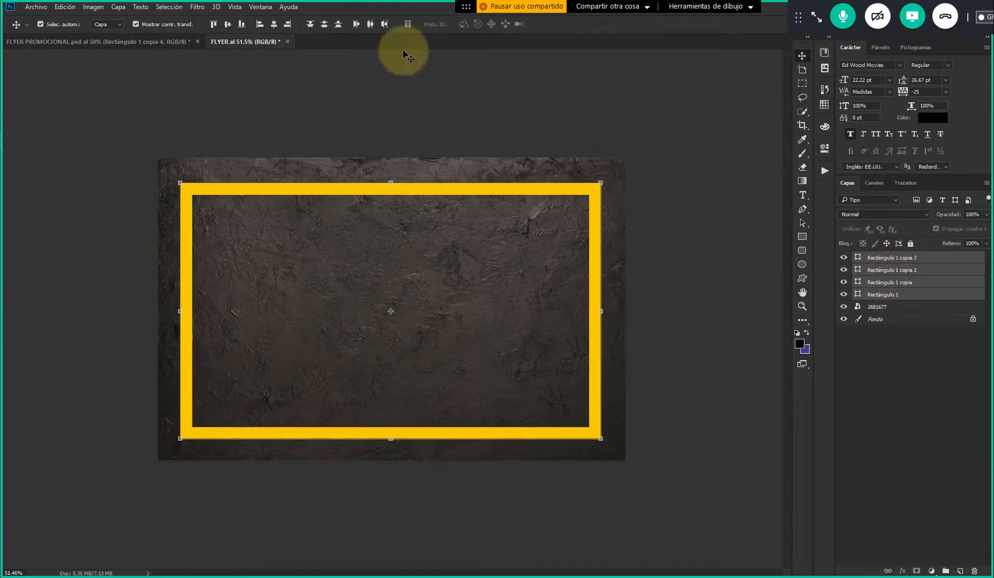
left_click(876, 214)
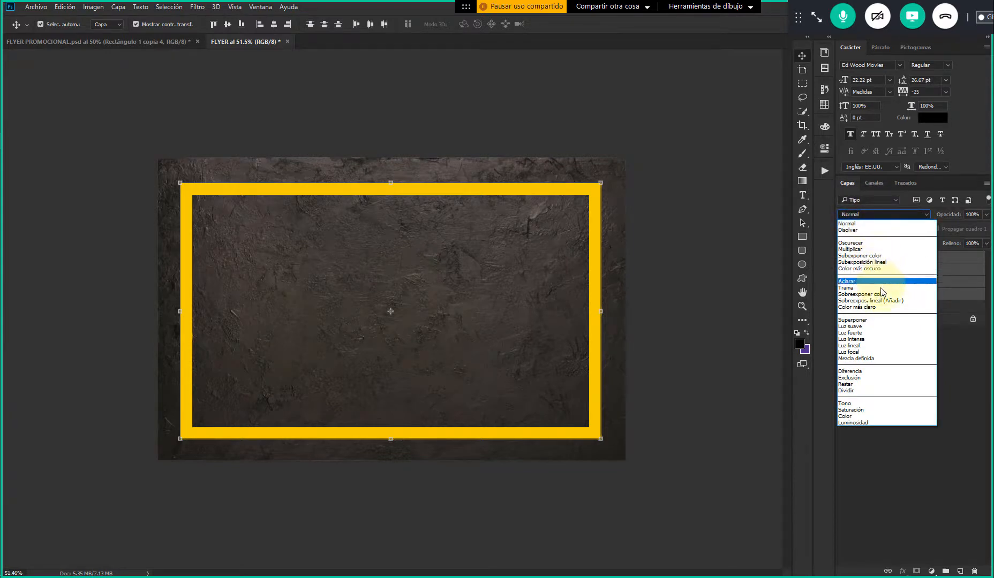
left_click(877, 294)
left_click(734, 214)
Examine how the yellow frame bars blend with the dark texture, checking the individual bars up close and the whole flyer
scroll(344, 354, "up", 1)
scroll(345, 358, "up", 1)
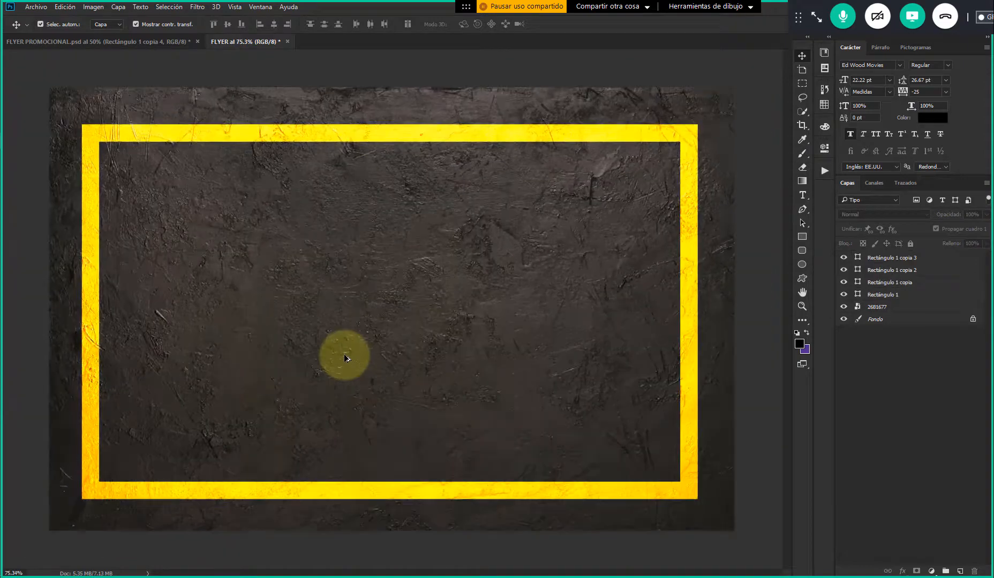
scroll(375, 315, "up", 1)
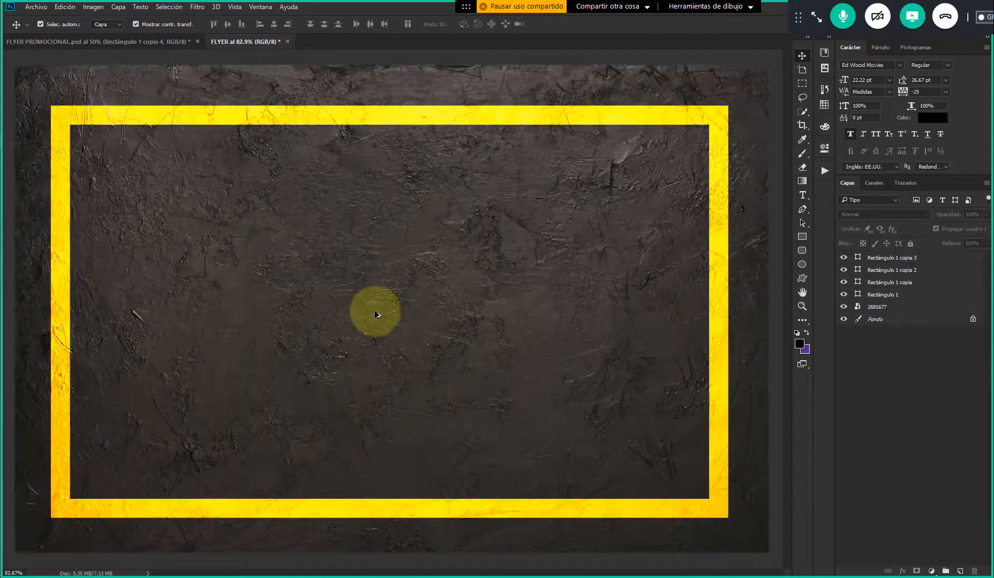
scroll(645, 220, "down", 2)
scroll(642, 216, "up", 2)
scroll(641, 215, "down", 1)
scroll(676, 140, "up", 3)
scroll(610, 204, "down", 3)
scroll(686, 175, "down", 3)
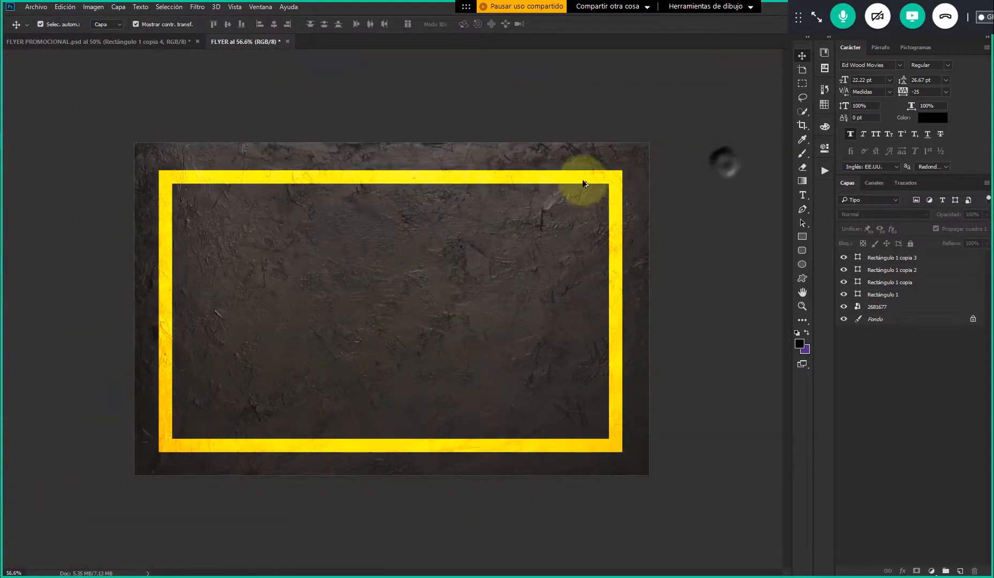
scroll(588, 189, "up", 3)
left_click(592, 115)
scroll(498, 221, "down", 2)
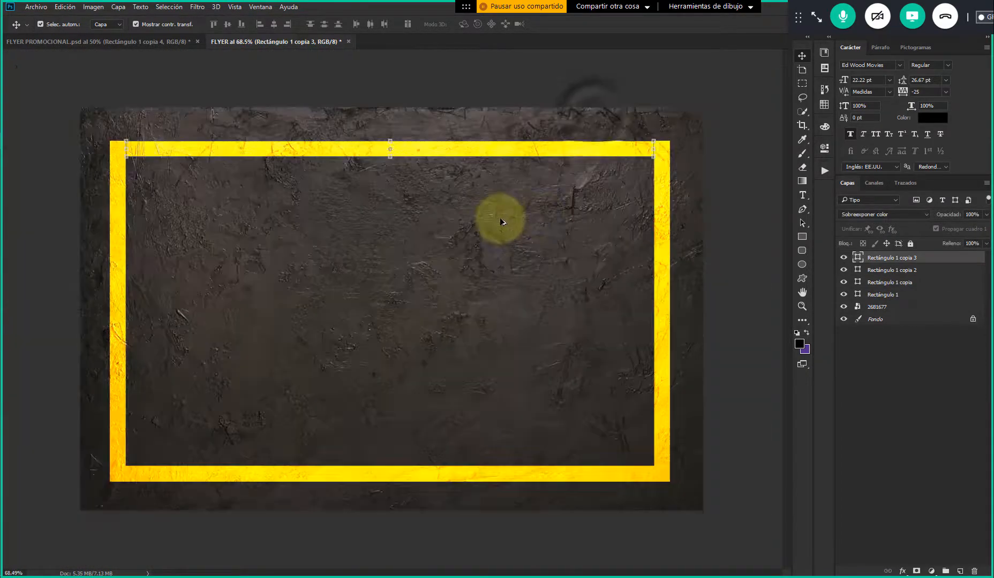
scroll(656, 195, "down", 2)
scroll(701, 173, "up", 3)
left_click(723, 166)
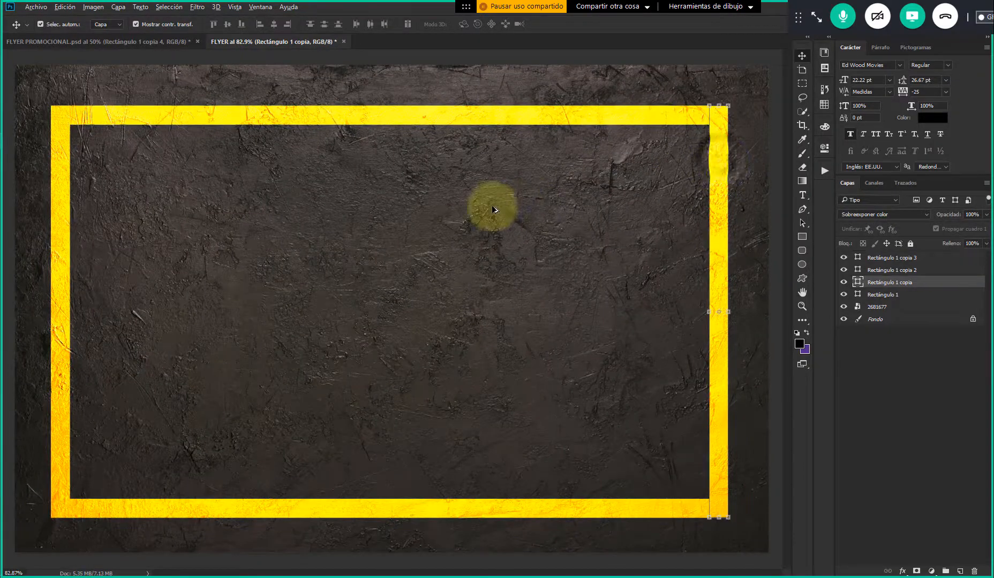
scroll(185, 222, "down", 2)
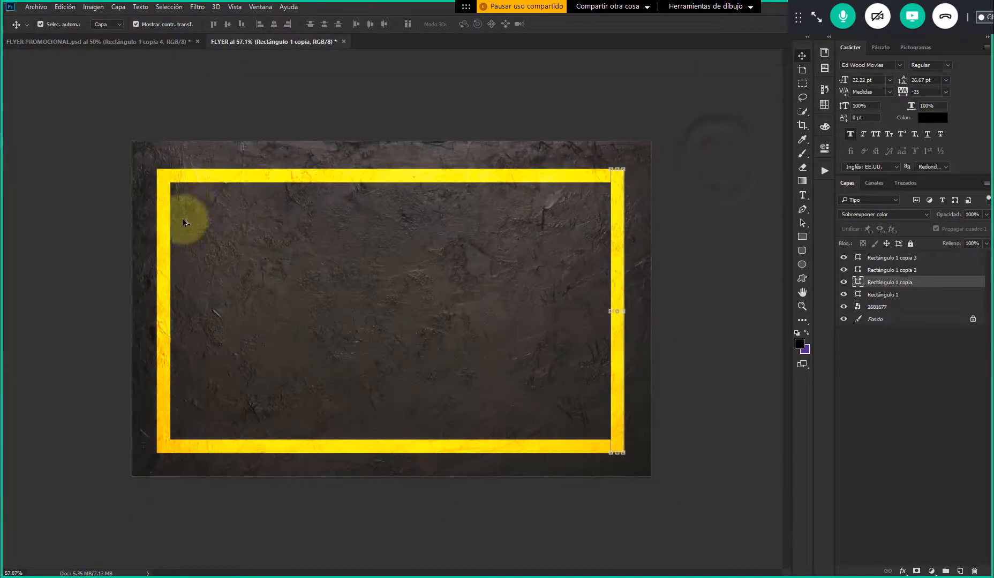
left_click(713, 195)
scroll(434, 231, "up", 1)
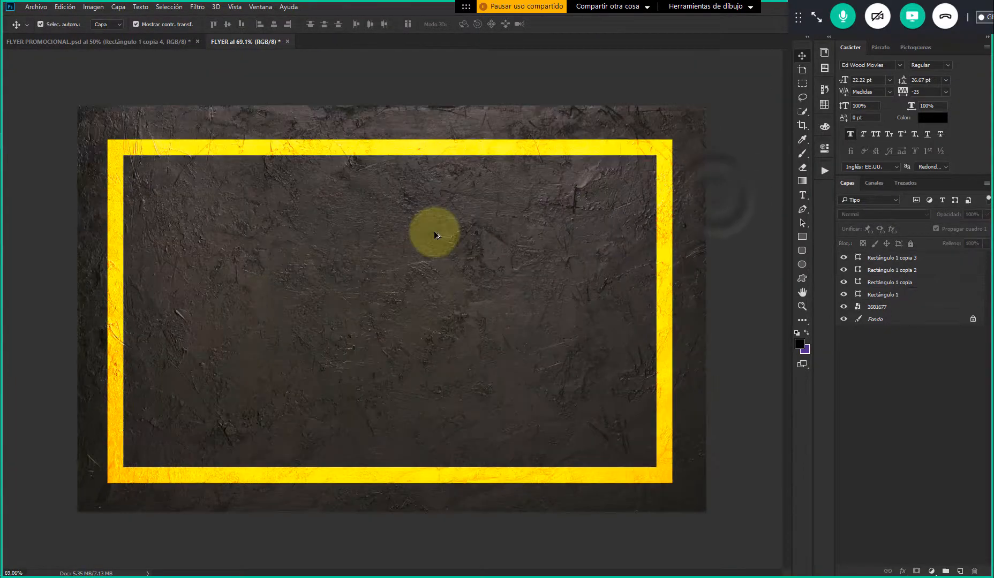
Switch to the FLYER PROMOCIONAL document and make its hidden food, logo and text layers visible, from the top of the stack through 14820
left_click(156, 42)
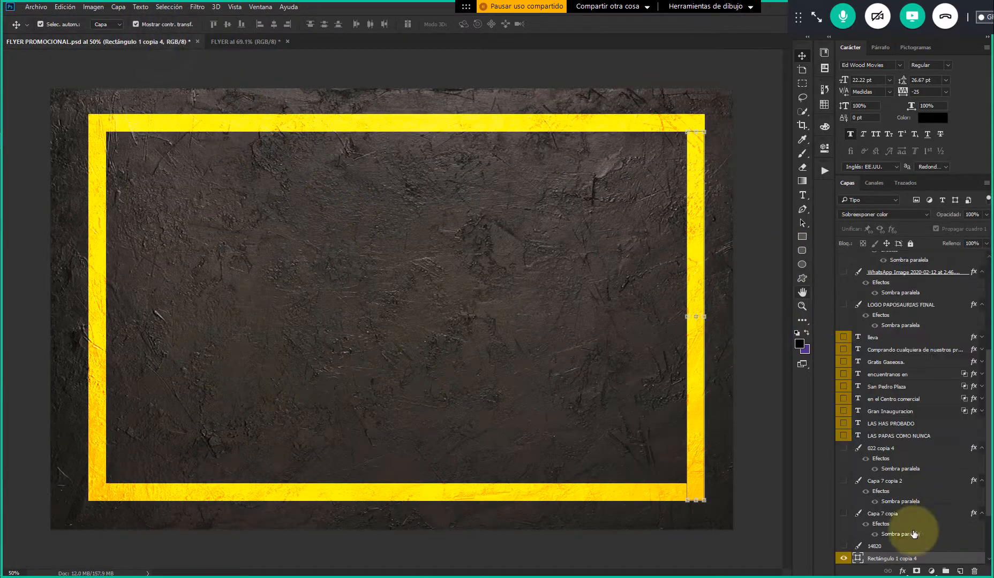
left_click(890, 546)
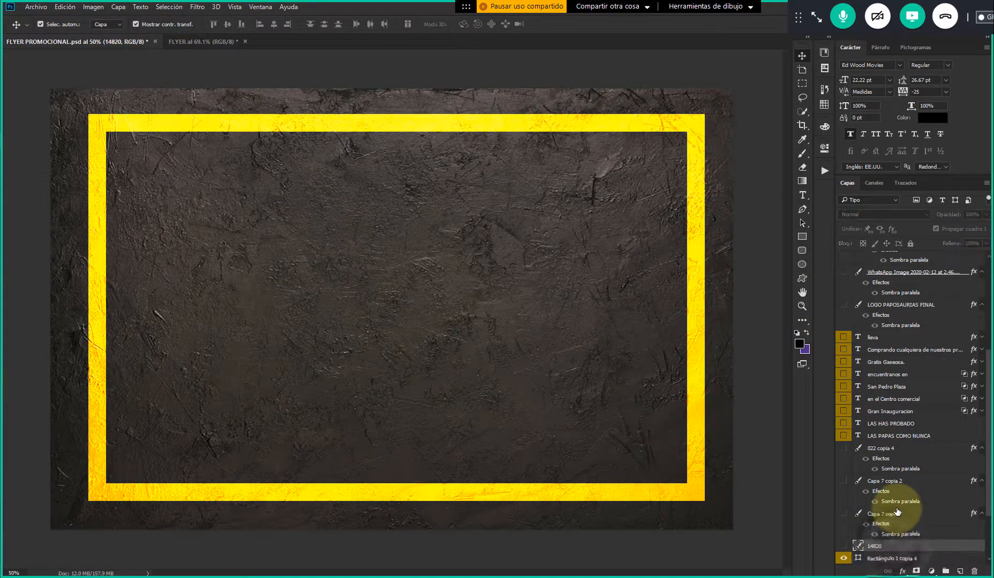
scroll(894, 514, "up", 6)
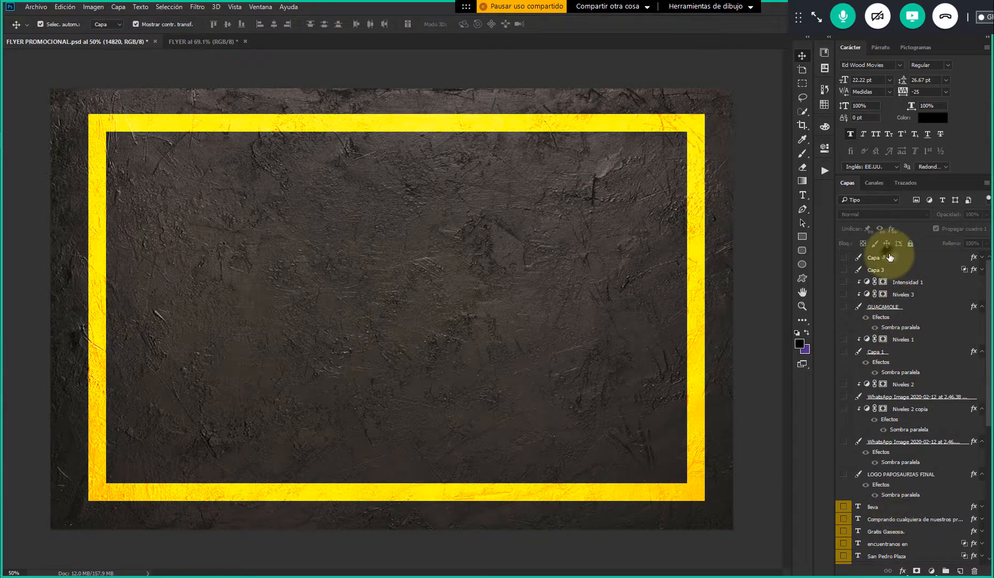
left_click(853, 261, "shift")
left_click_drag(844, 270, 844, 559)
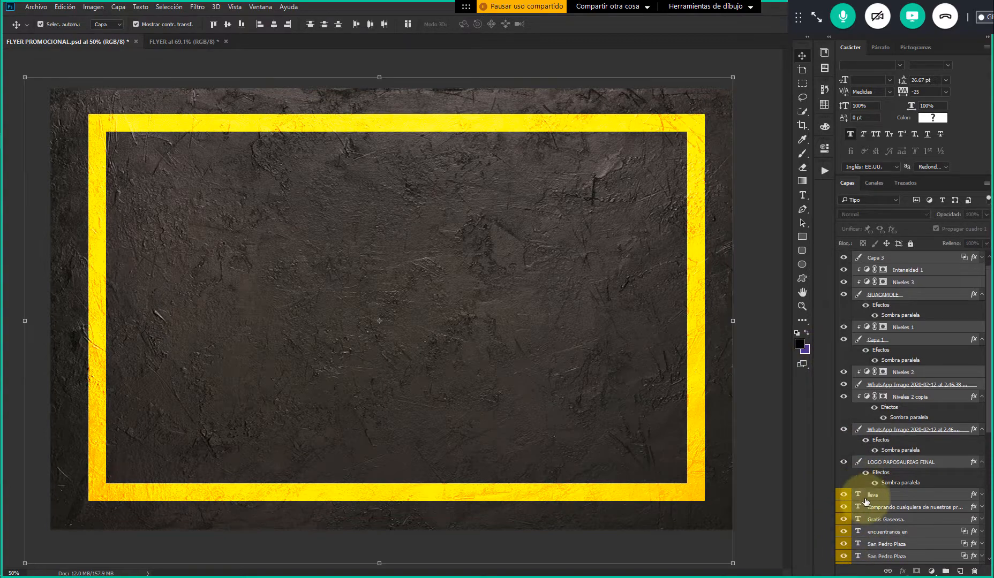
scroll(865, 498, "down", 5)
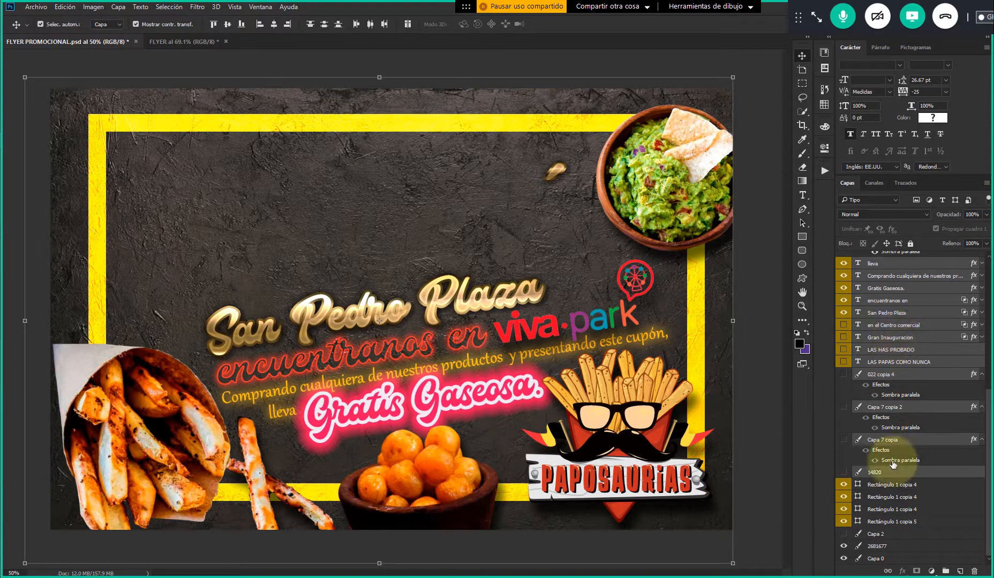
scroll(870, 375, "up", 1)
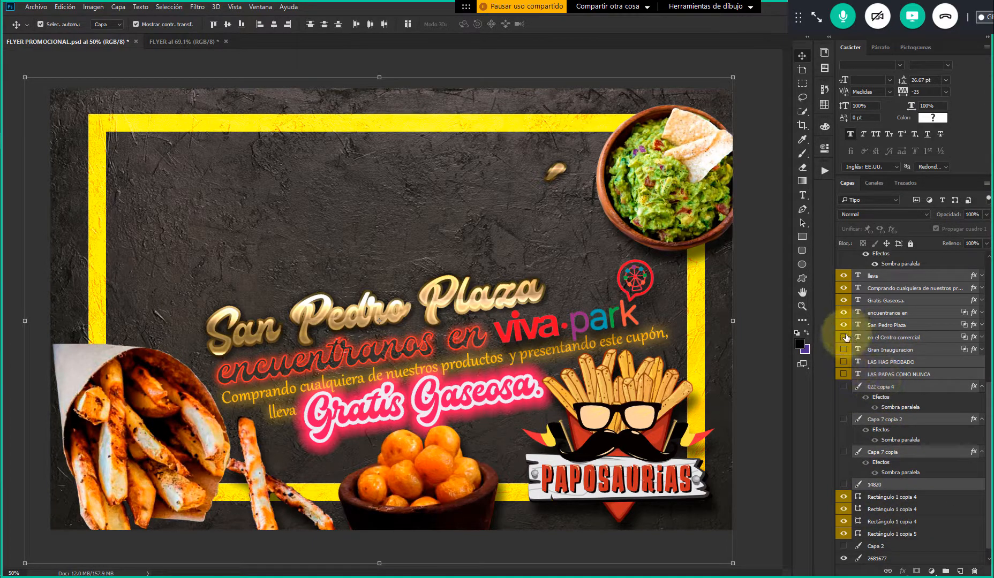
left_click_drag(844, 362, 843, 490)
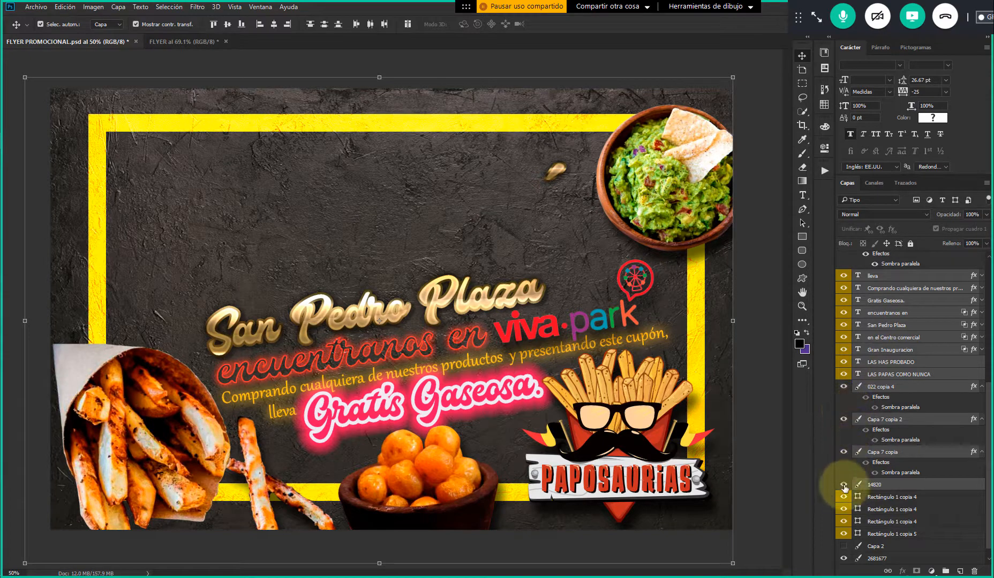
scroll(890, 492, "down", 1)
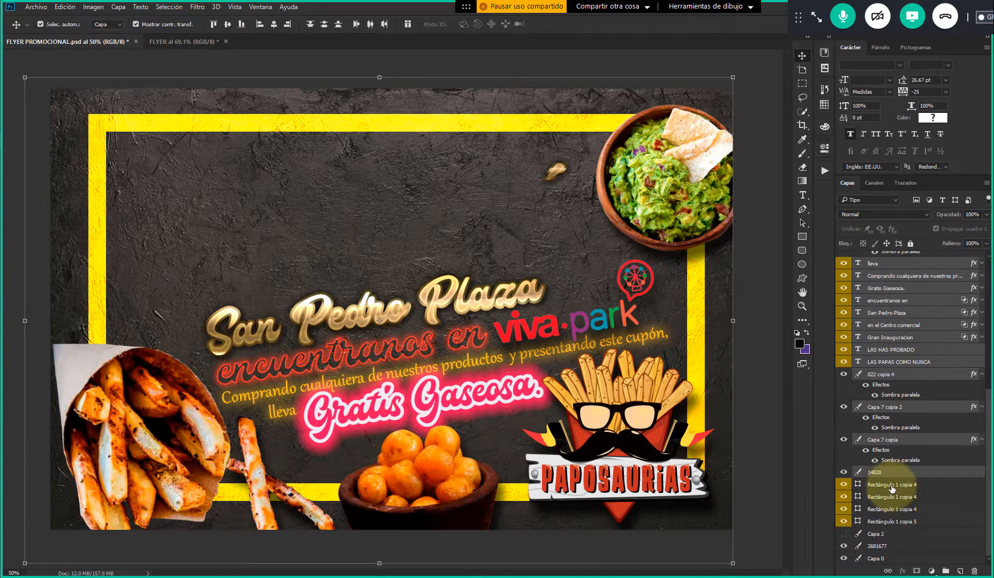
left_click(748, 111)
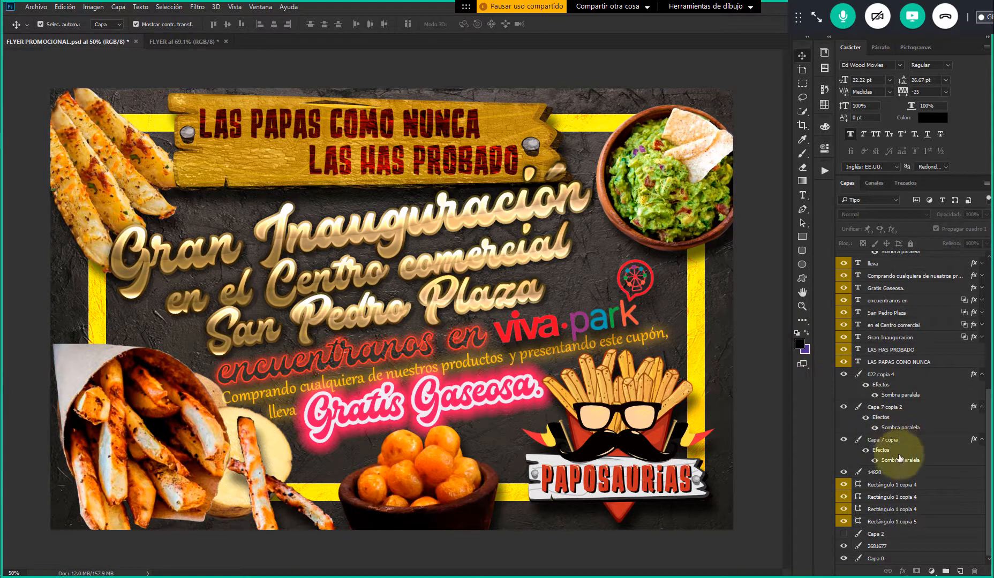
Show the dark vignette layer Capa 2, shift it to examine how it darkens the edges, undo the move and hide it again
left_click(844, 534)
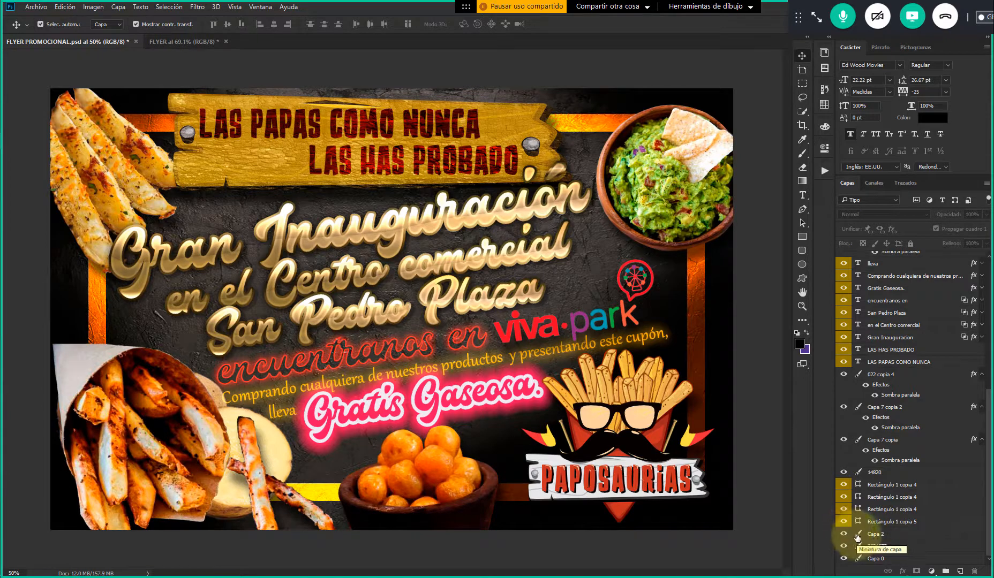
left_click(875, 534)
left_click_drag(669, 328, 644, 335)
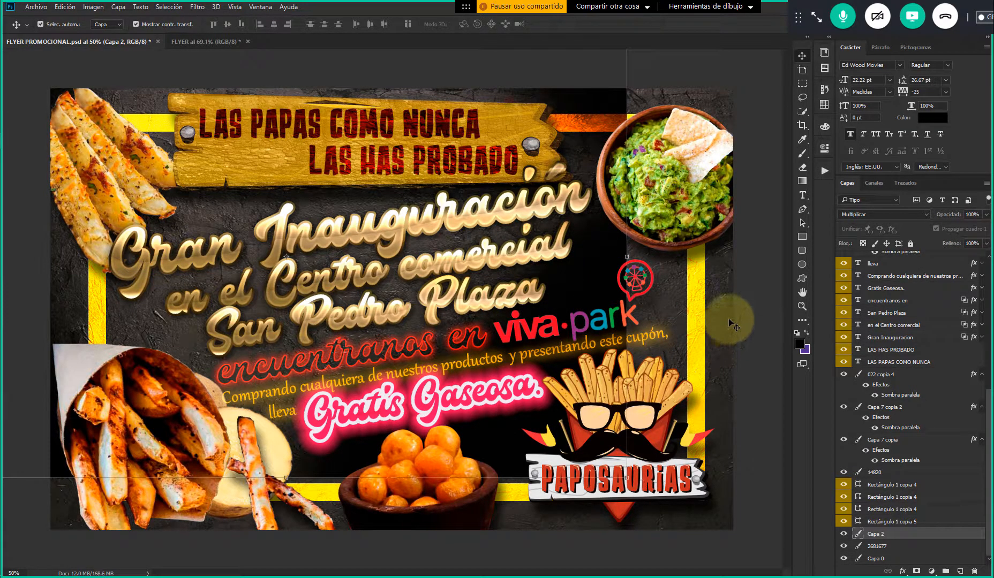
key("ctrl+t")
key("ctrl+z")
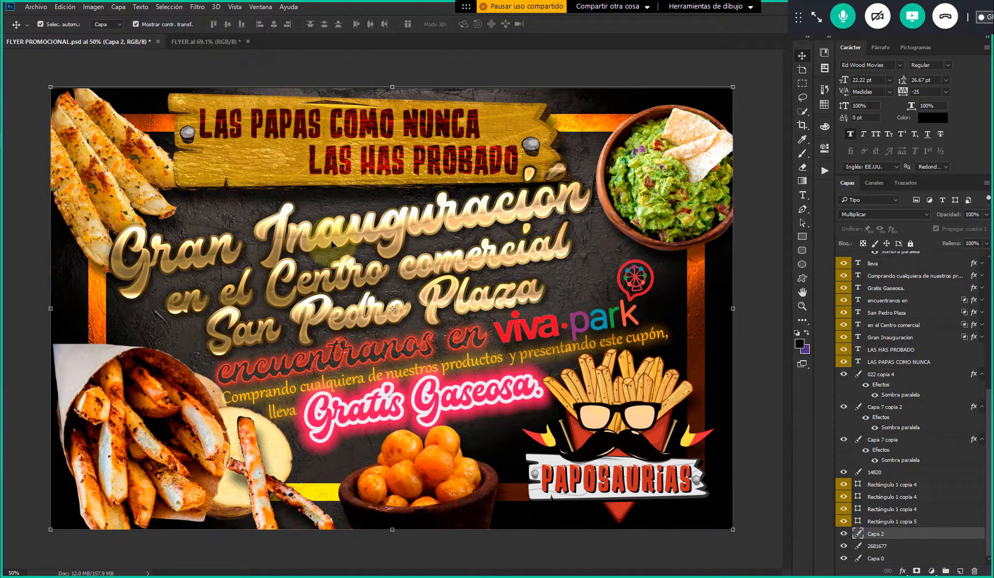
left_click(851, 534)
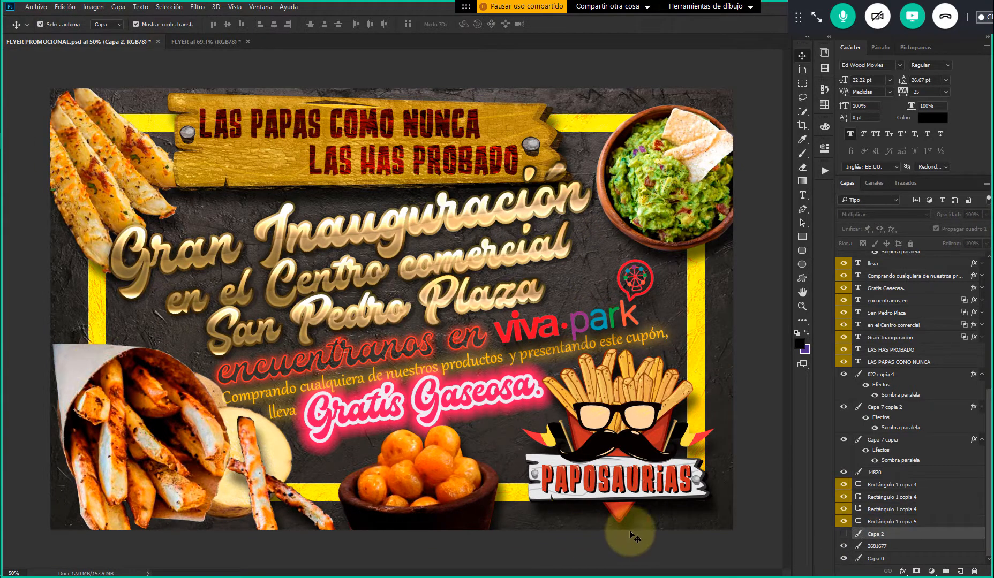
left_click_drag(697, 453, 681, 425)
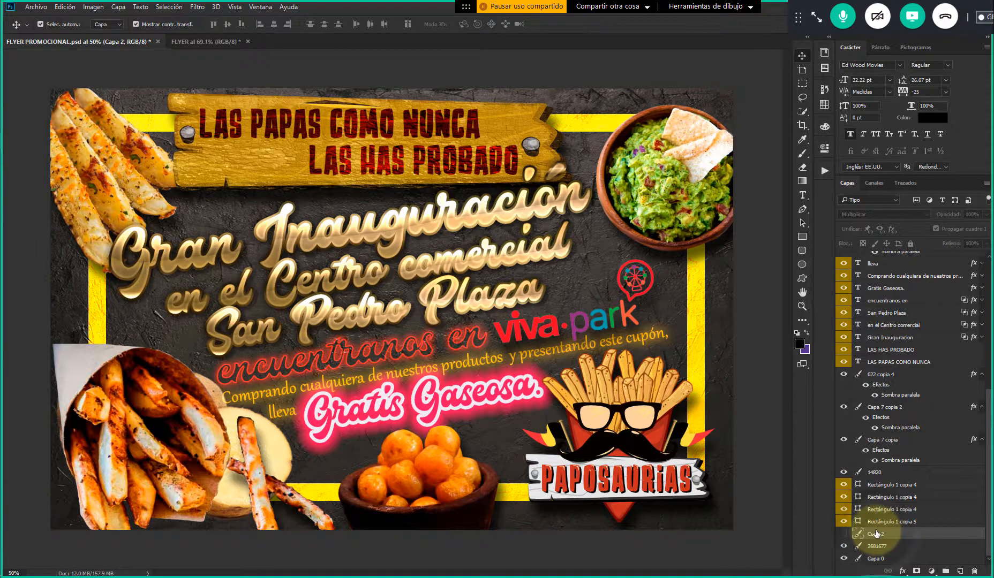
Add a new layer above Capa 2 and set the brush to 361 px with black (#000000) as the foreground color
left_click(956, 569)
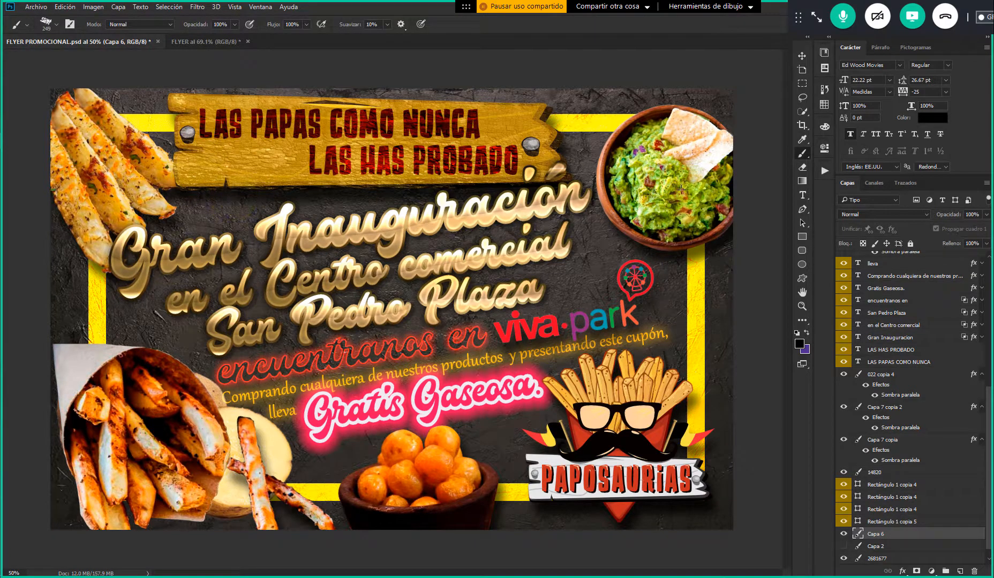
left_click(802, 155)
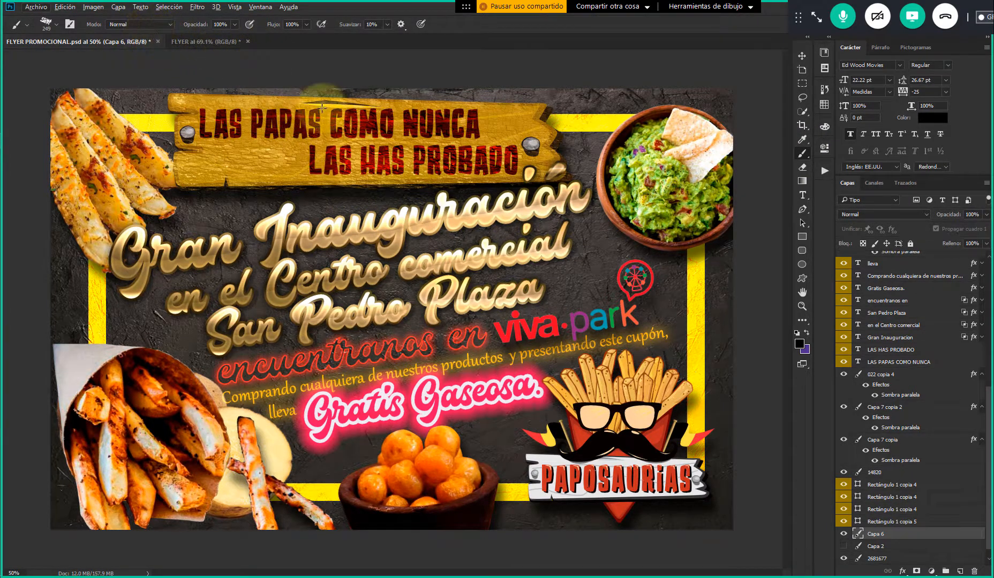
right_click(430, 215, "alt")
mouse_move(450, 214)
left_mouse_down()
mouse_move(540, 211)
mouse_move(428, 211)
mouse_move(520, 214)
mouse_move(442, 216)
left_mouse_up()
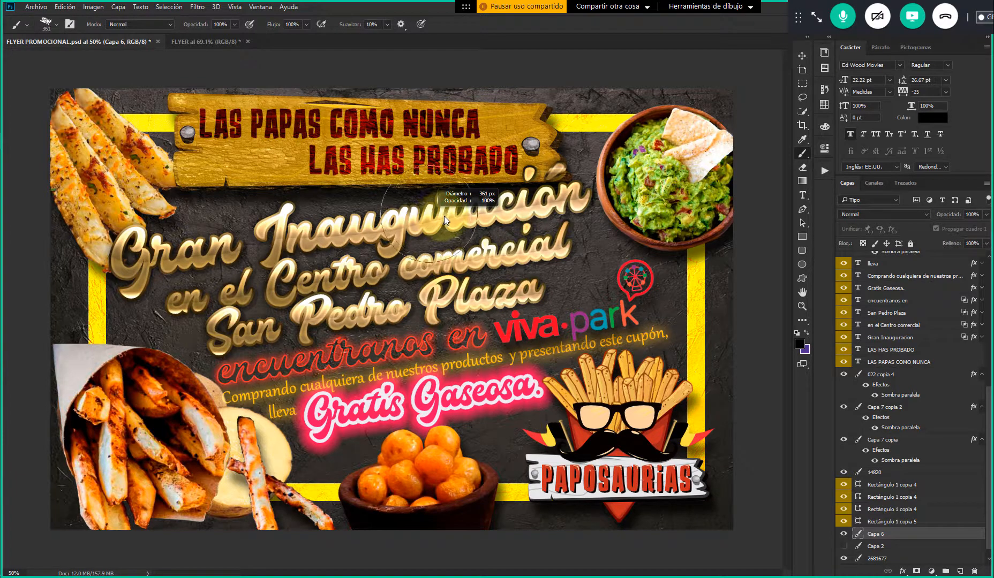
right_click(247, 95)
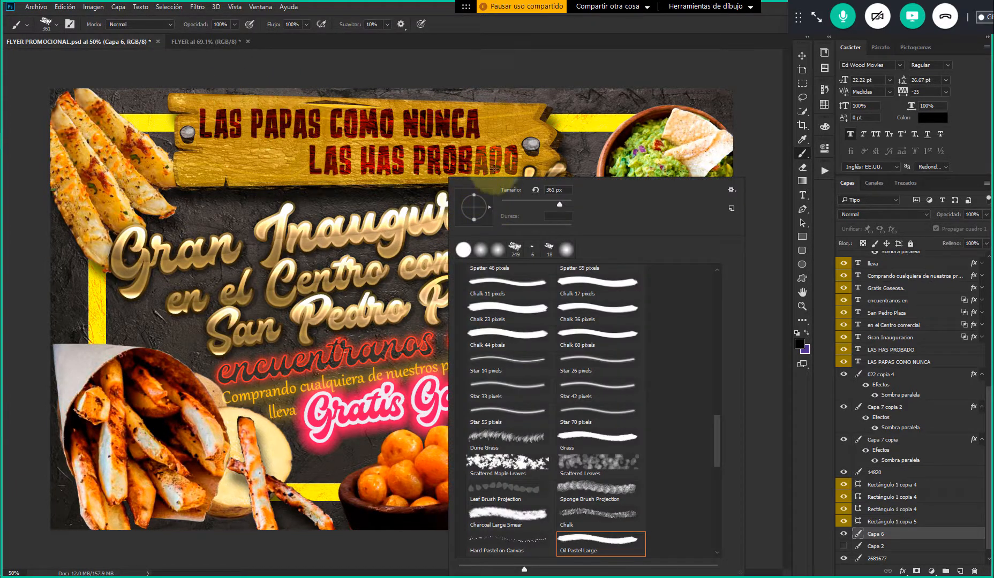
left_click(524, 25)
scroll(431, 160, "down", 3)
scroll(431, 159, "up", 2)
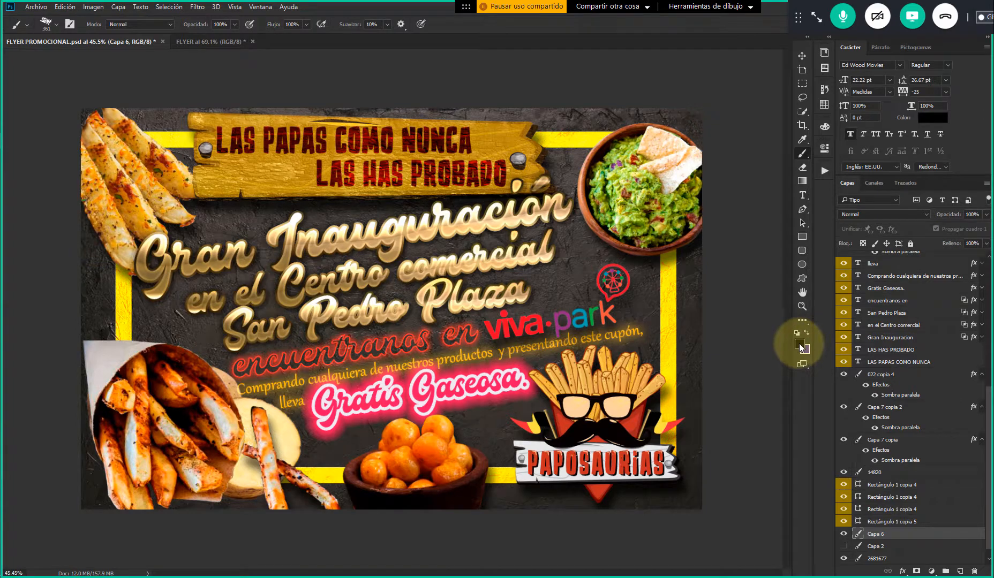
left_click(799, 345)
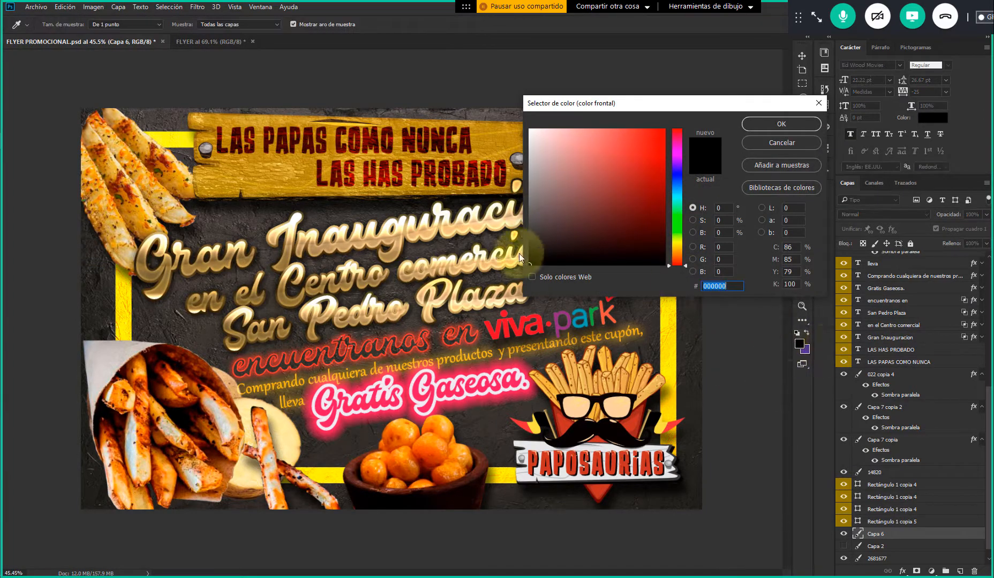
left_click(783, 124)
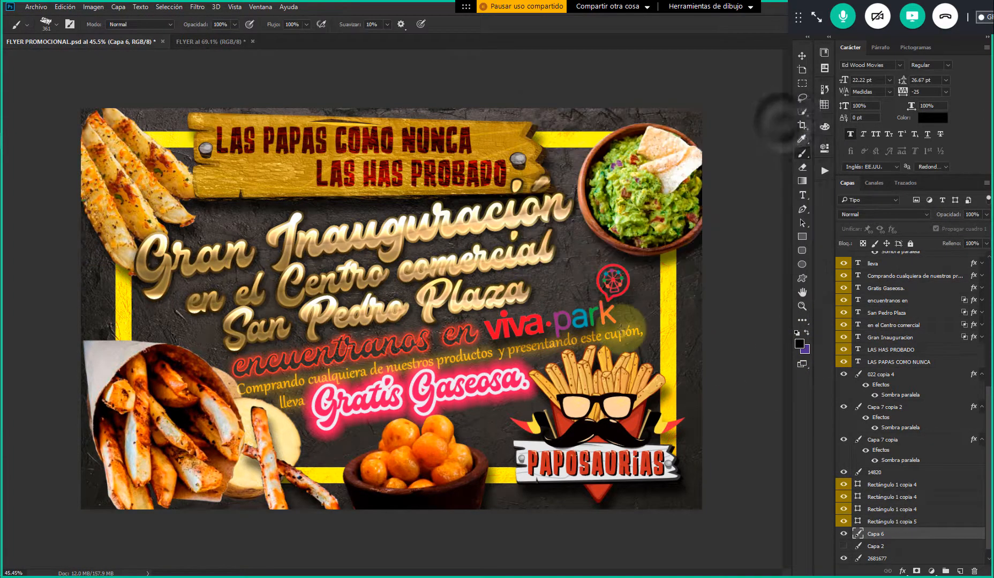
Try painting the flyer's outer edges black on the new layer with the Oil Pastel Large brush, and undo it
mouse_move(140, 98)
left_mouse_down()
mouse_move(81, 150)
mouse_move(186, 110)
mouse_move(150, 127)
mouse_move(88, 244)
mouse_move(109, 289)
mouse_move(84, 346)
mouse_move(94, 357)
mouse_move(103, 316)
mouse_move(72, 492)
mouse_move(153, 472)
mouse_move(139, 515)
mouse_move(153, 527)
mouse_move(310, 495)
mouse_move(349, 458)
mouse_move(340, 492)
mouse_move(422, 484)
mouse_move(485, 493)
mouse_move(552, 472)
mouse_move(555, 499)
mouse_move(689, 480)
mouse_move(677, 502)
mouse_move(705, 395)
mouse_move(706, 355)
mouse_move(684, 361)
mouse_move(699, 233)
mouse_move(683, 251)
mouse_move(706, 124)
mouse_move(635, 152)
mouse_move(606, 117)
mouse_move(503, 129)
mouse_move(345, 106)
mouse_move(275, 108)
mouse_move(242, 121)
left_mouse_up()
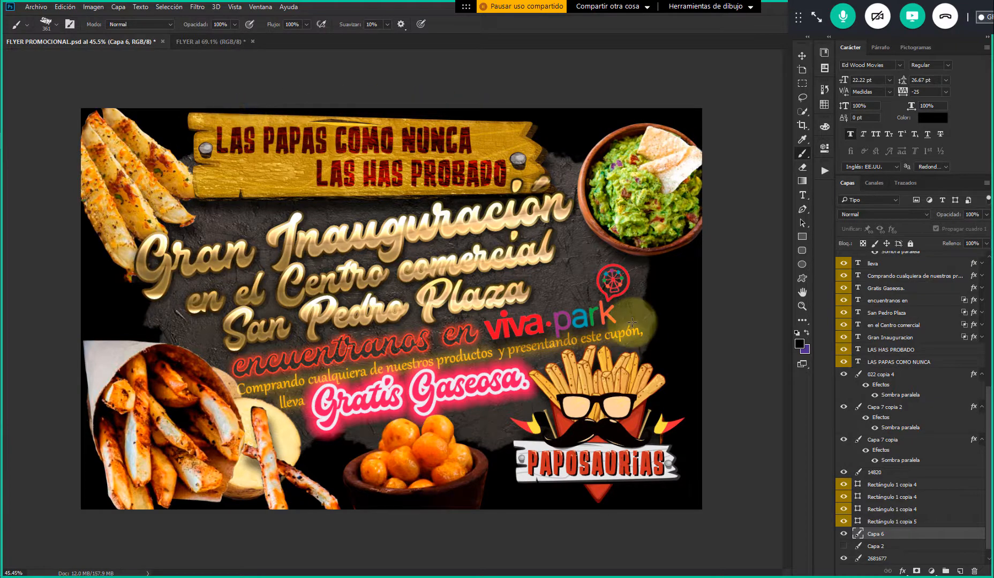
scroll(631, 325, "down", 1)
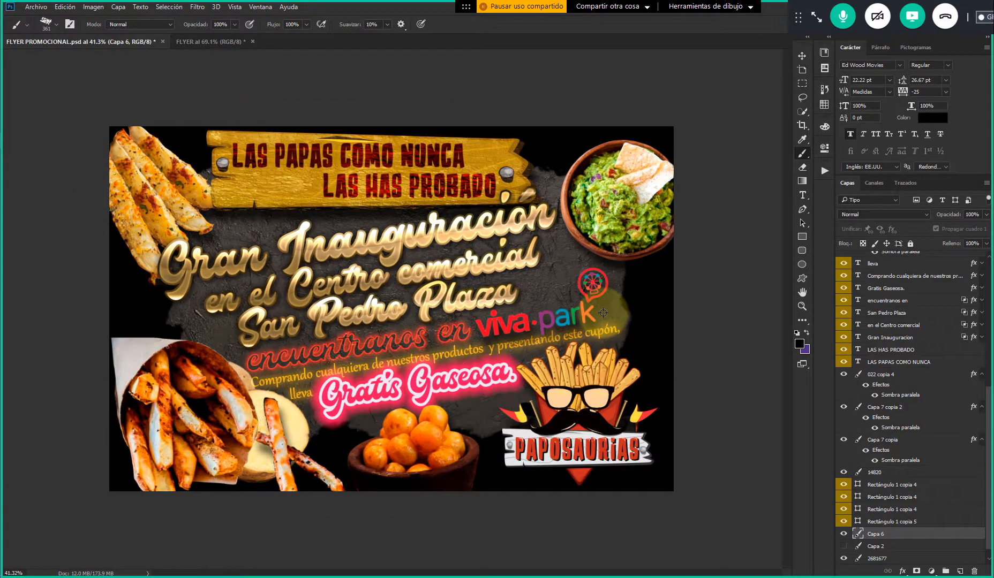
key("ctrl+z")
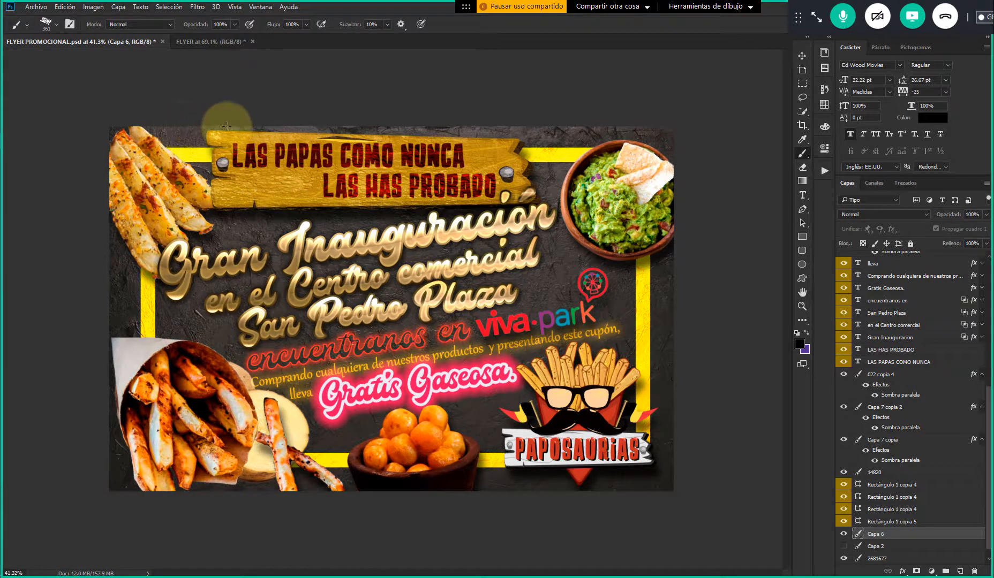
Choose the Circular difuso brush from the general brushes, with a size of 361 px and 0% hardness
right_click(426, 96)
right_click(379, 145)
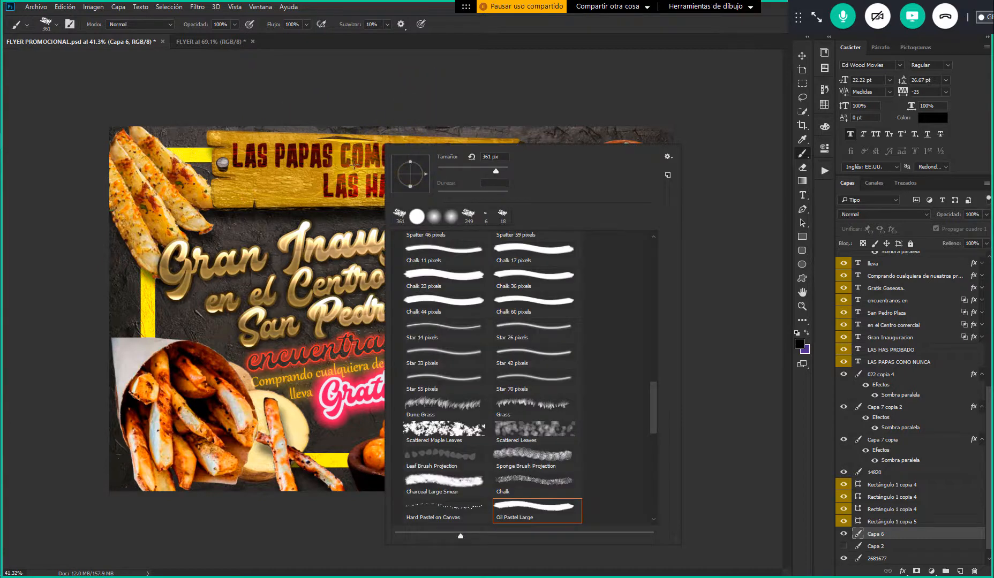
right_click(337, 193)
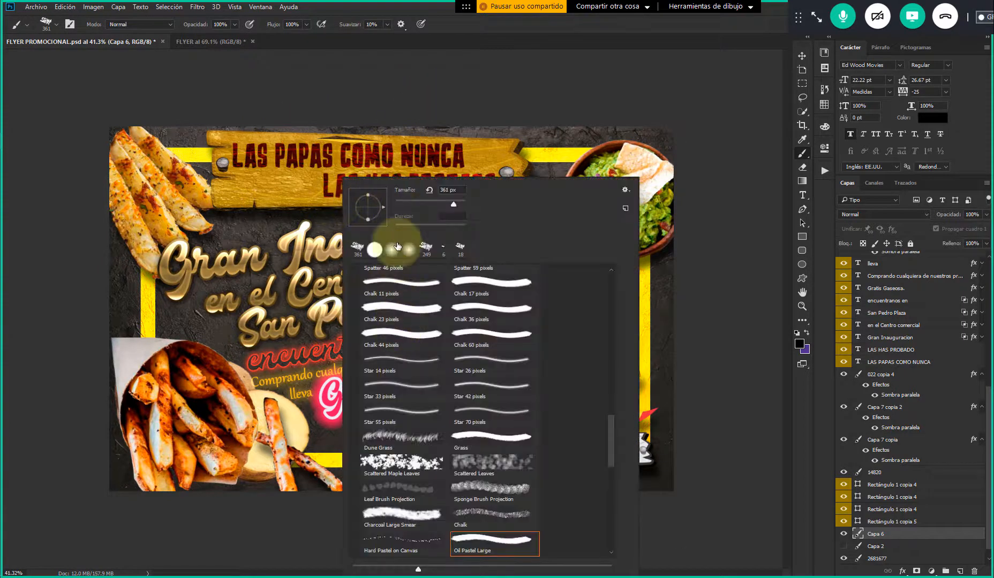
scroll(443, 318, "up", 7)
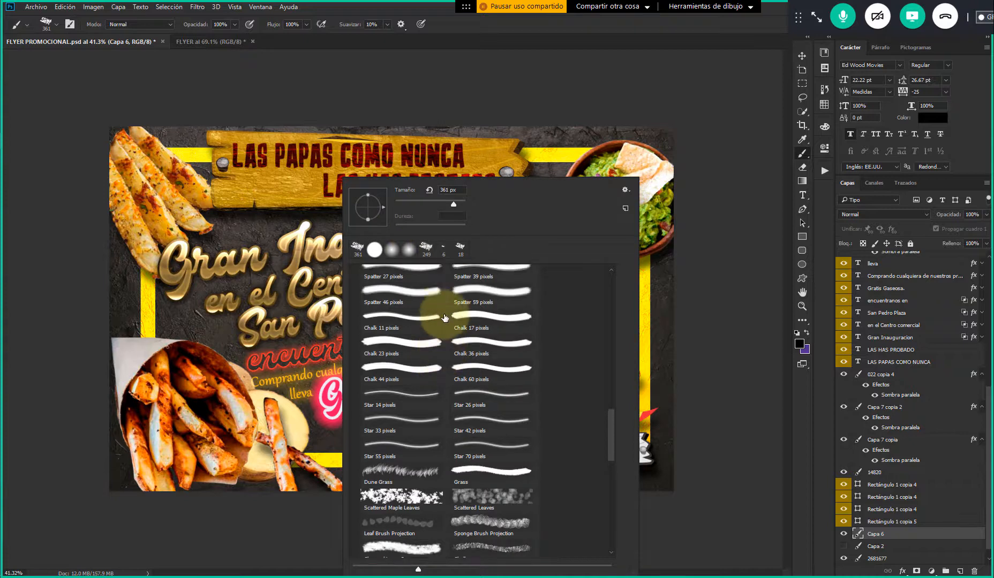
scroll(444, 317, "up", 10)
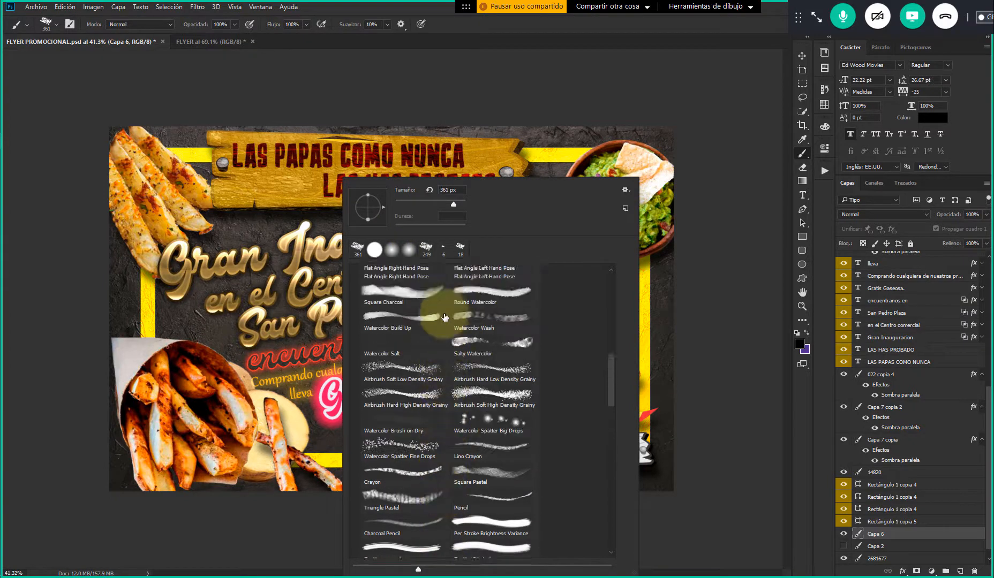
left_click_drag(610, 368, 611, 291)
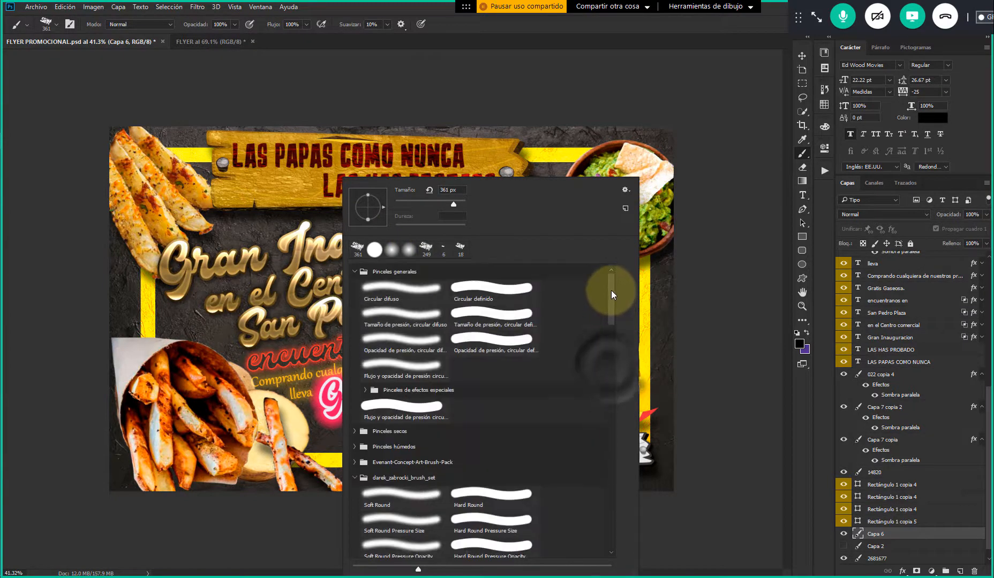
left_click(392, 251)
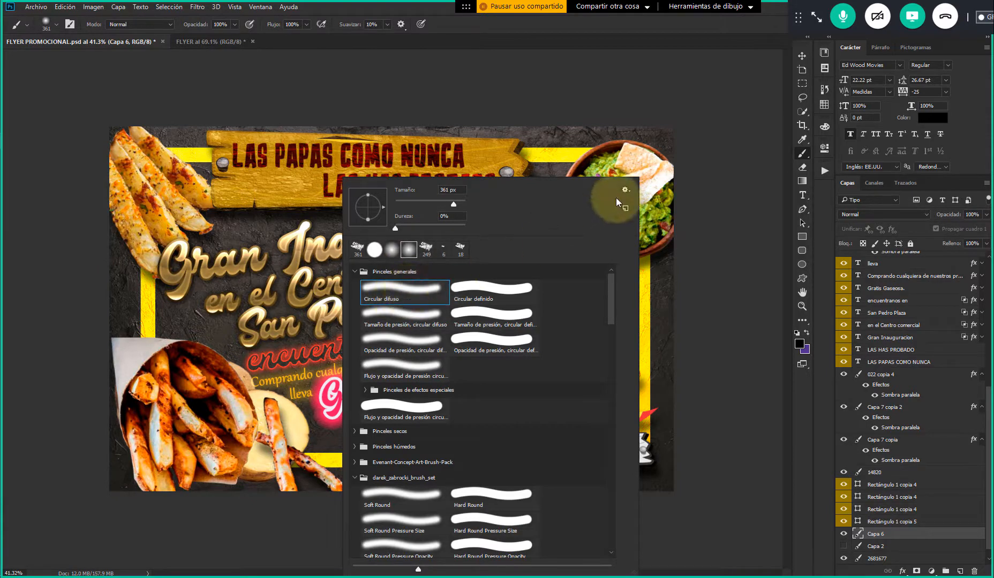
left_click(377, 162)
right_click(377, 163)
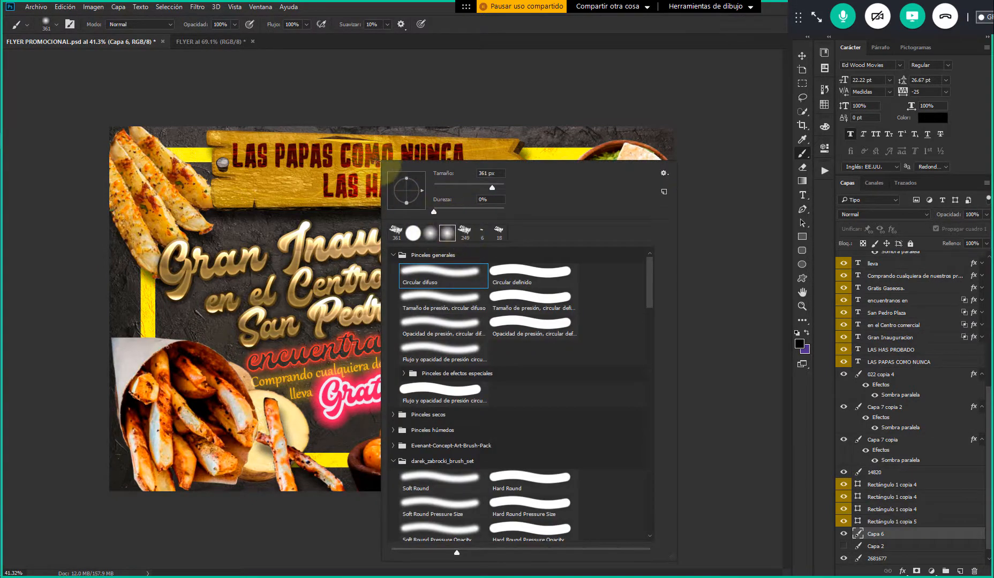
left_click(450, 35)
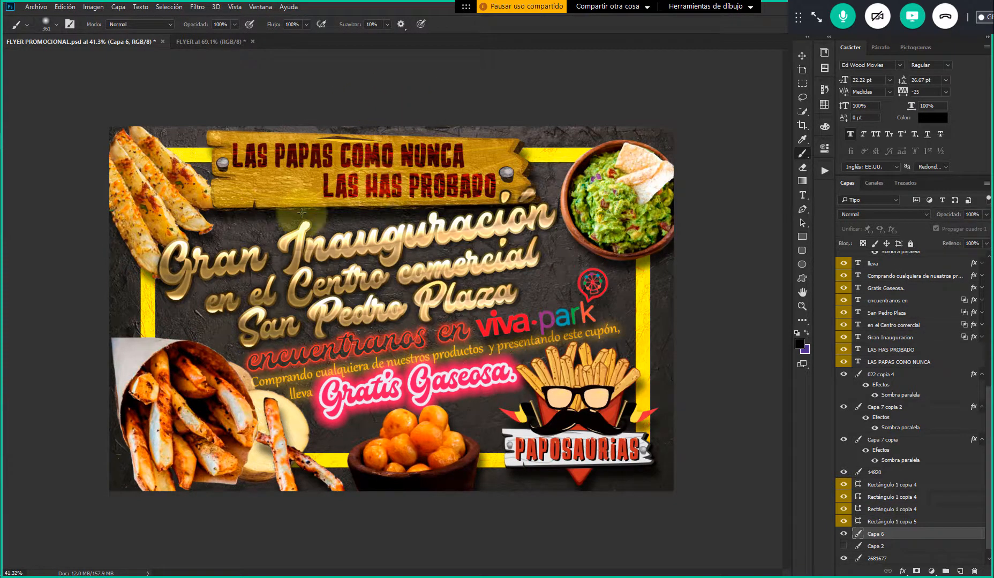
Enlarge the brush to 889 px with a hard edge and paint a black circle on Capa 6 behind the word Gran
left_click(255, 211)
mouse_move(295, 221)
left_mouse_down()
mouse_move(417, 216)
mouse_move(357, 215)
mouse_move(380, 458)
left_mouse_up()
mouse_move(383, 499)
left_mouse_down()
mouse_move(365, 318)
mouse_move(391, 544)
left_mouse_up()
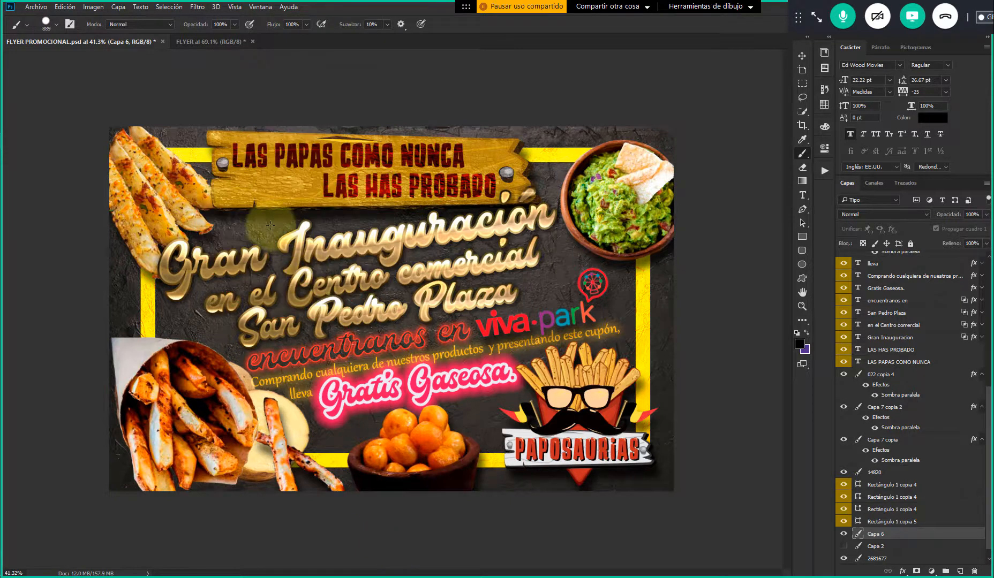
left_click(235, 210)
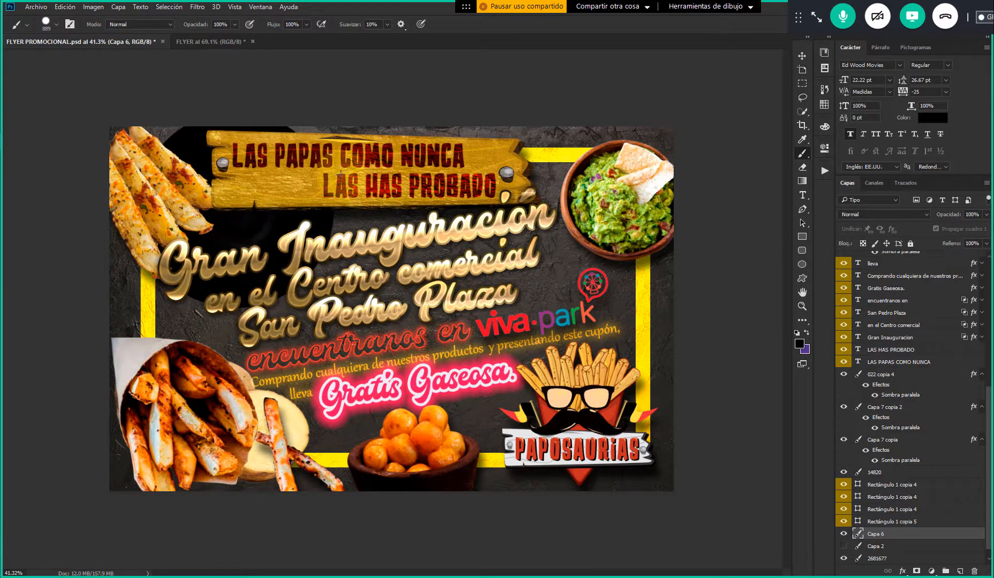
scroll(178, 138, "up", 4)
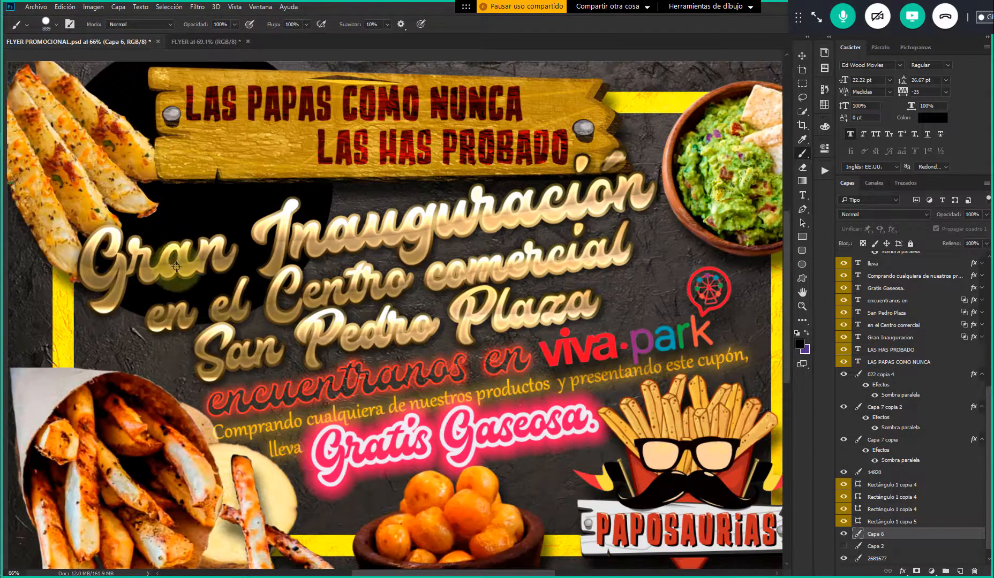
Remove the black circle, set the brush to a soft 937 px, and paint the flyer's outer edges black on Capa 6
scroll(193, 301, "down", 3)
scroll(192, 301, "down", 1)
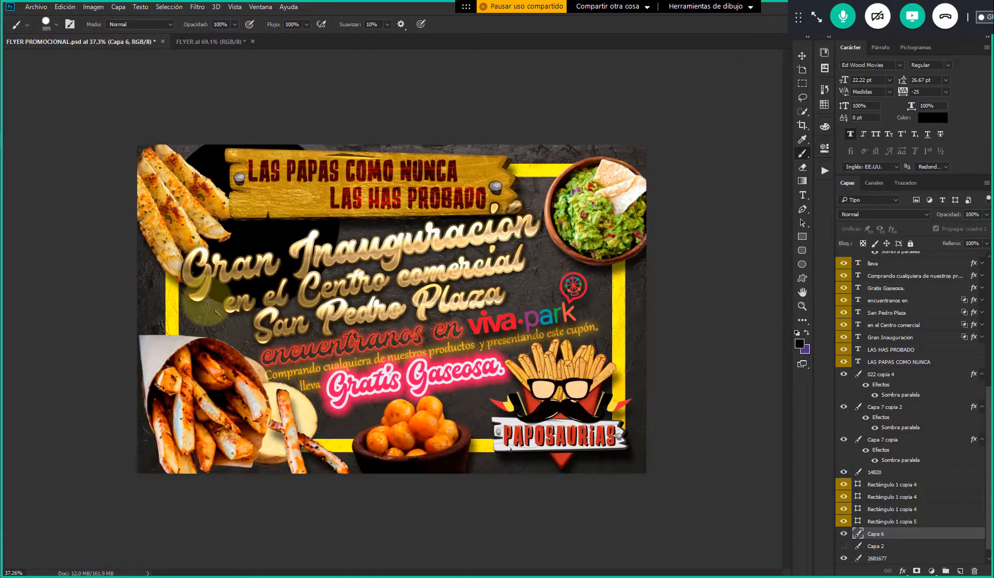
mouse_move(293, 242)
left_mouse_down()
mouse_move(305, 242)
mouse_move(289, 237)
mouse_move(287, 130)
mouse_move(285, 191)
mouse_move(281, 173)
left_mouse_up()
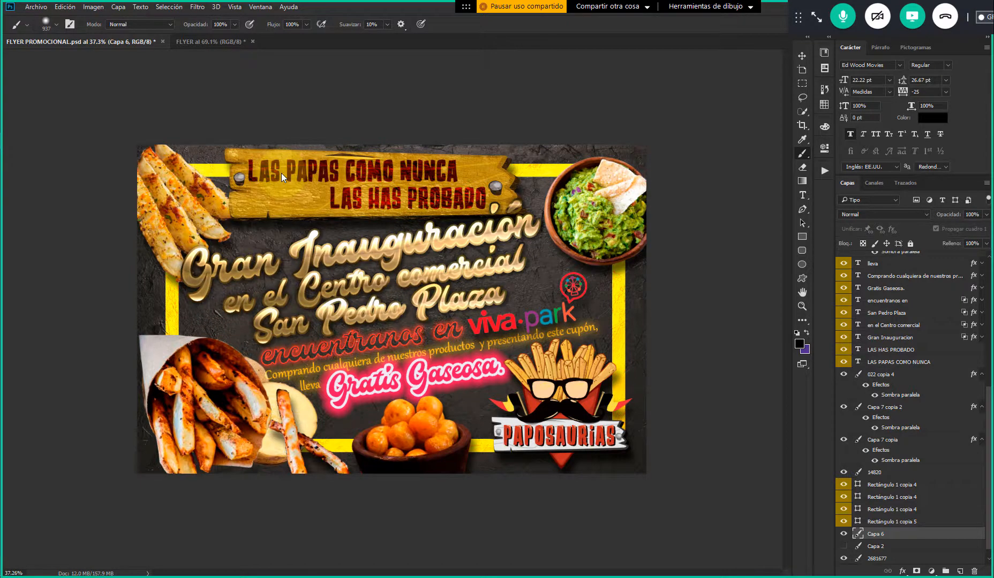
left_click(168, 120)
mouse_move(111, 268)
left_mouse_down()
mouse_move(134, 266)
mouse_move(114, 305)
mouse_move(122, 291)
mouse_move(98, 471)
mouse_move(148, 488)
mouse_move(283, 480)
mouse_move(295, 492)
mouse_move(342, 480)
mouse_move(455, 494)
mouse_move(426, 478)
mouse_move(589, 479)
mouse_move(634, 459)
mouse_move(650, 421)
mouse_move(649, 306)
mouse_move(672, 210)
mouse_move(655, 120)
mouse_move(504, 100)
mouse_move(270, 108)
mouse_move(127, 129)
mouse_move(361, 119)
mouse_move(504, 126)
mouse_move(519, 138)
mouse_move(445, 128)
mouse_move(341, 153)
mouse_move(125, 311)
mouse_move(146, 278)
mouse_move(156, 200)
left_mouse_up()
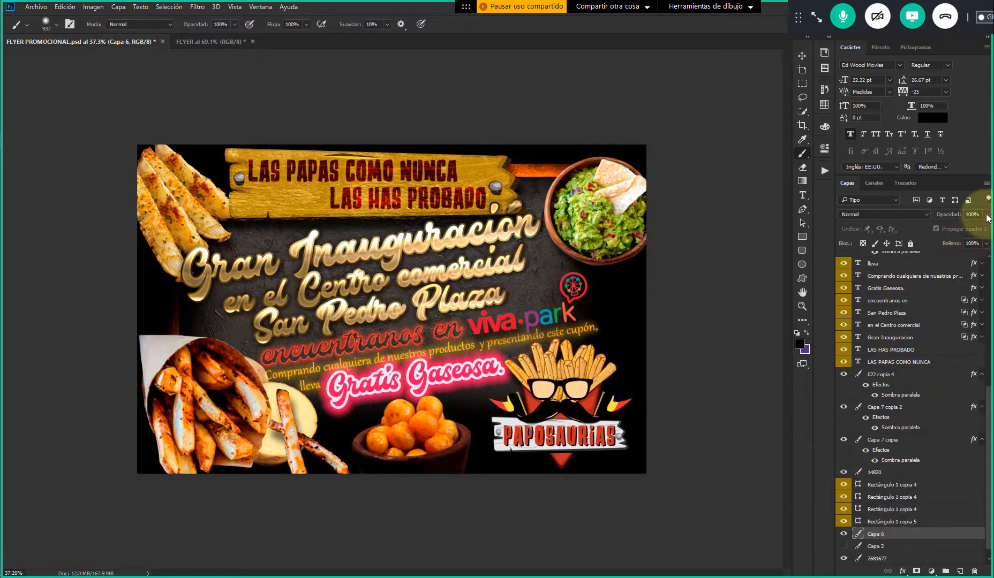
Lower the opacity of the black edge vignette layer, Capa 6, to 83%
left_click_drag(980, 229, 974, 229)
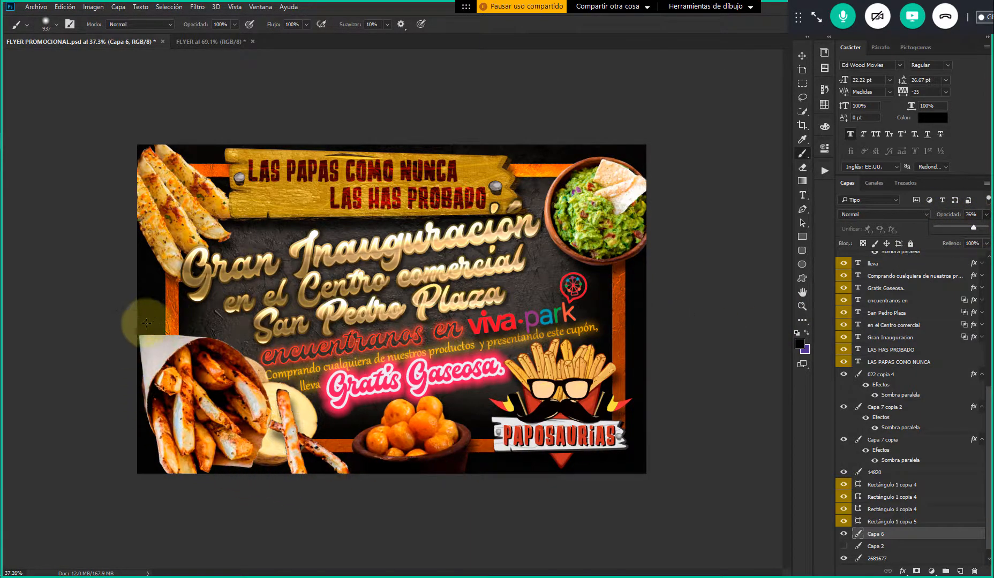
left_click_drag(970, 230, 963, 227)
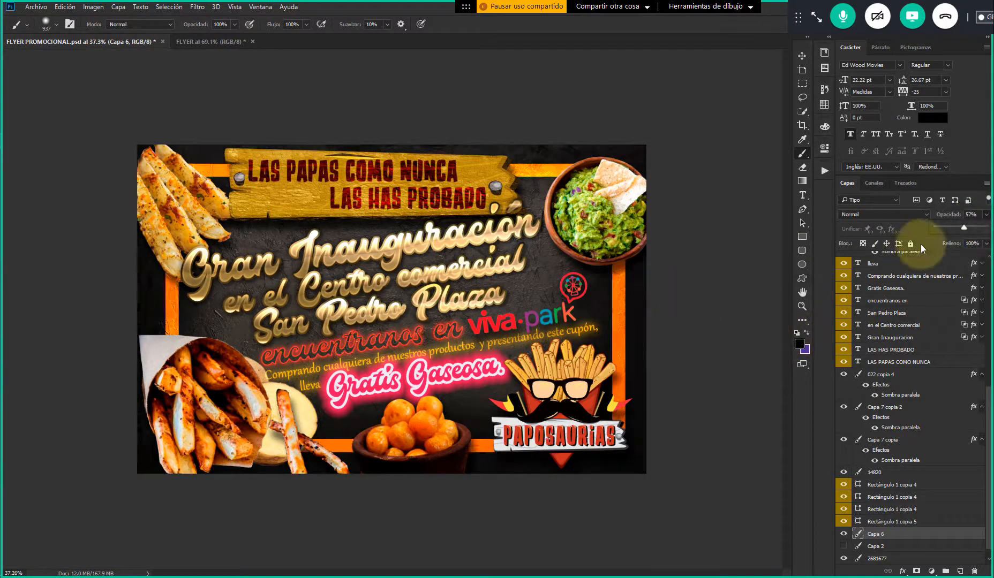
left_click_drag(964, 226, 967, 227)
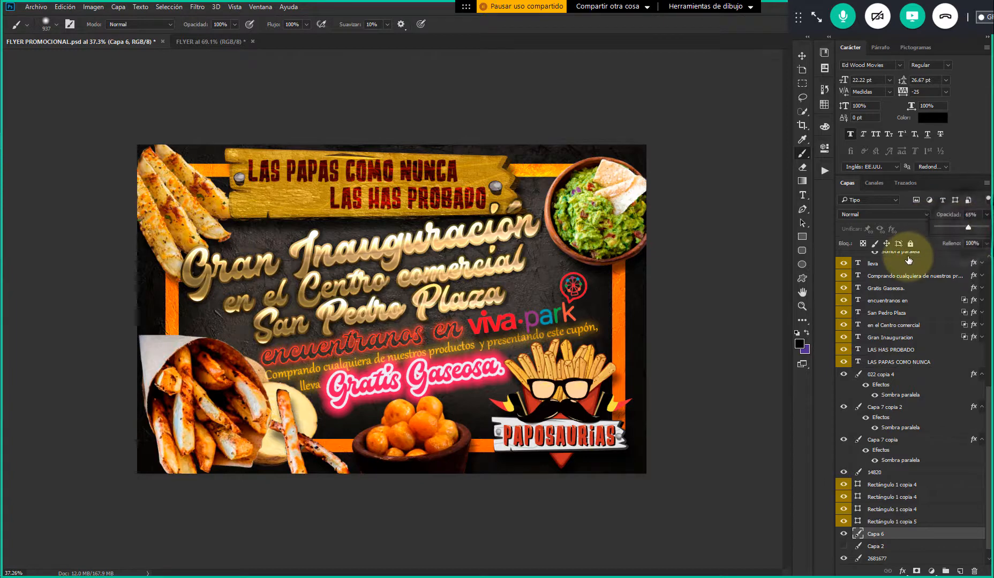
left_click(973, 226)
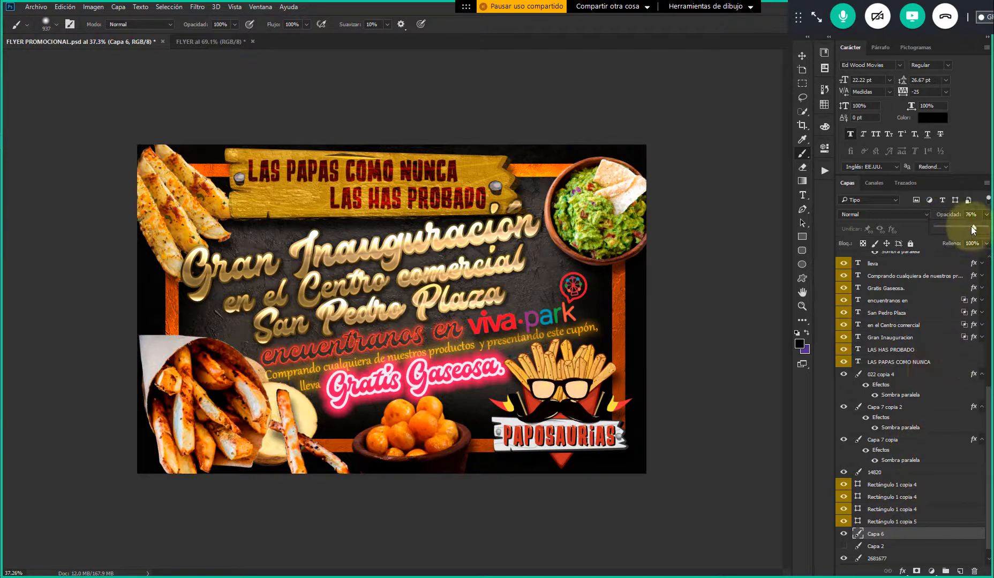
left_click_drag(982, 229, 977, 229)
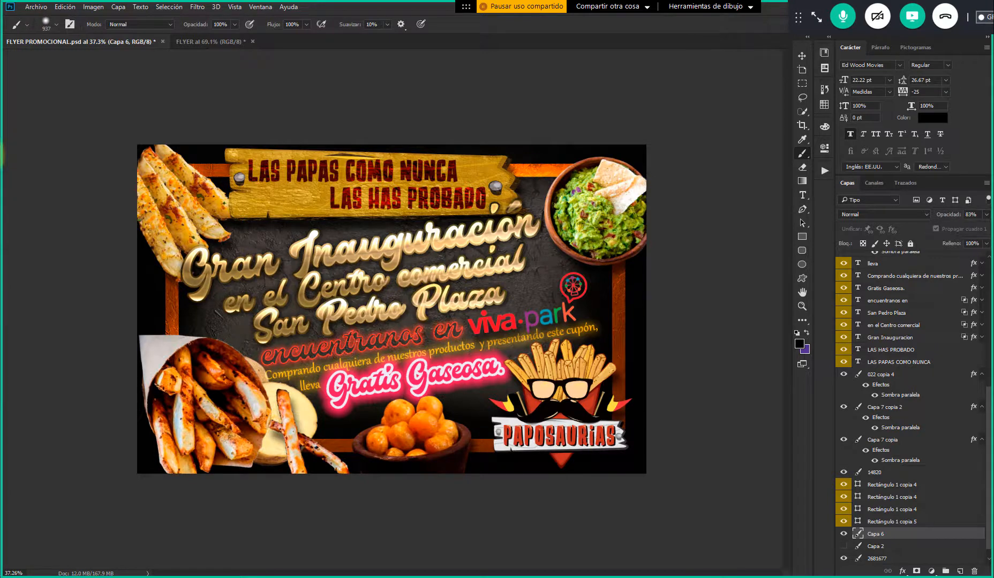
key("alt+Tab")
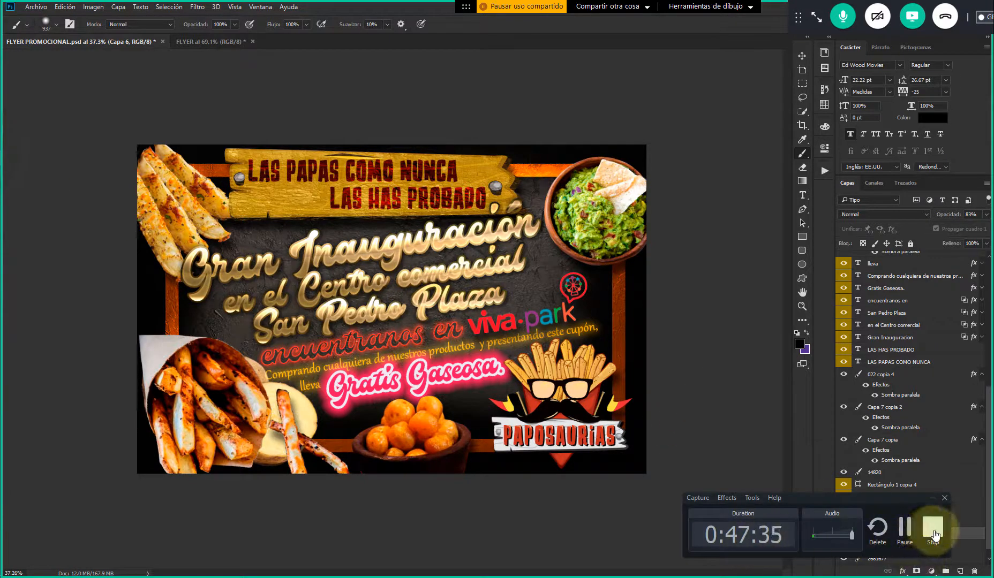